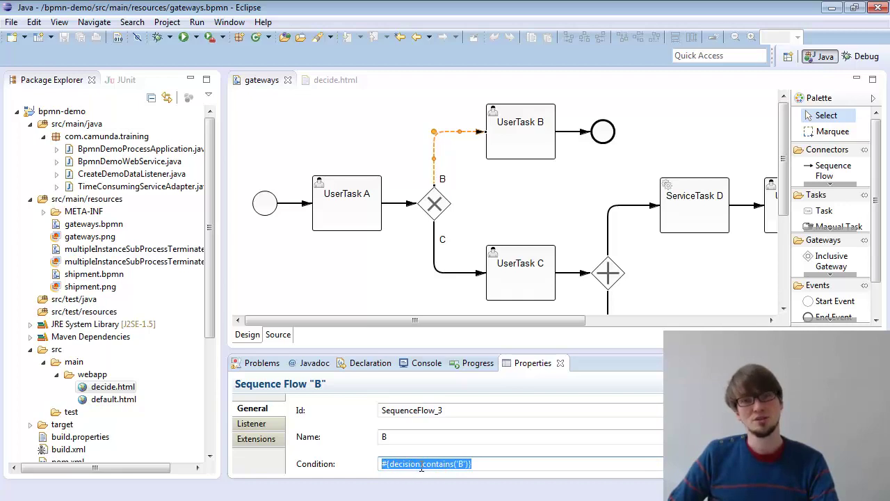
# Insert an == operator after decision in the condition of sequence flow B.
pyautogui.doubleClick(410, 464)
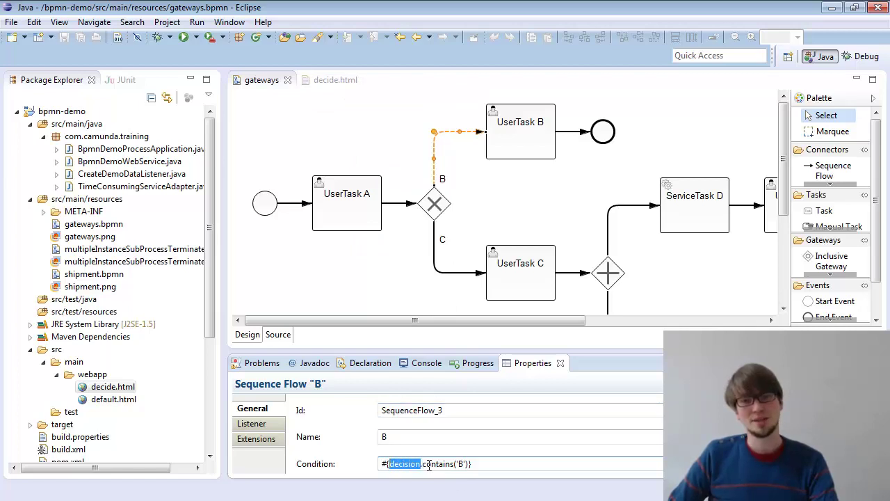
pyautogui.doubleClick(460, 464)
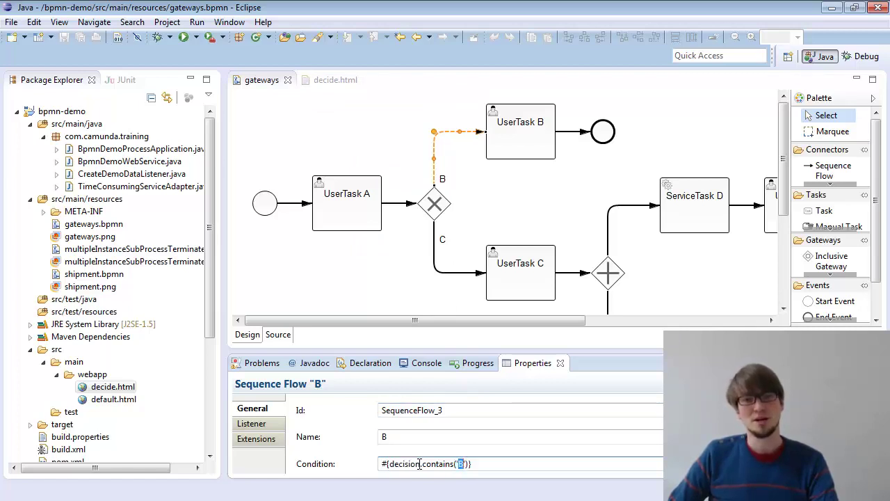
pyautogui.moveTo(422, 464); pyautogui.dragTo(451, 465)
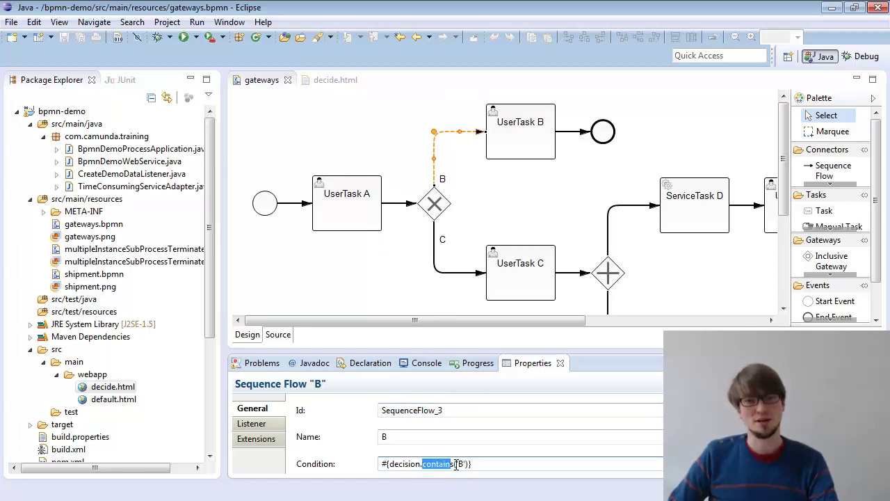
pyautogui.click(421, 463)
pyautogui.press('BackSpace')
pyautogui.write('==')
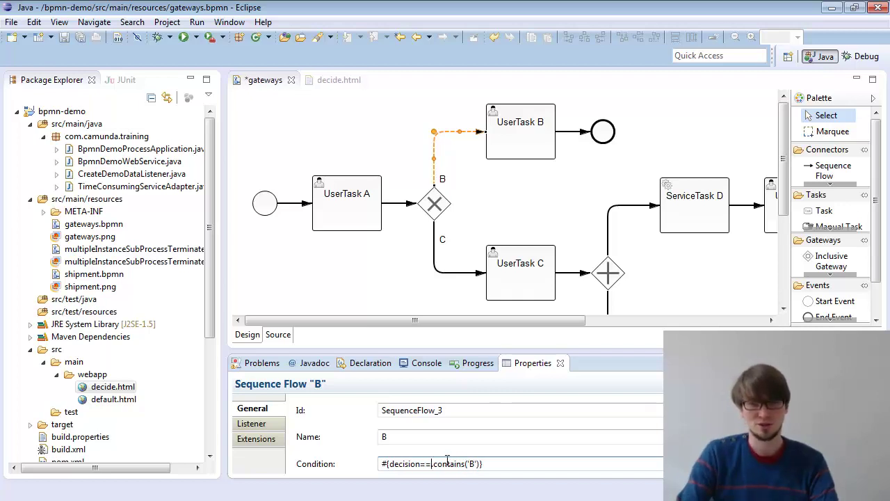
# Check the condition of sequence flow C and run the project's Ant build, saving the modified gateways diagram.
pyautogui.click(438, 273)
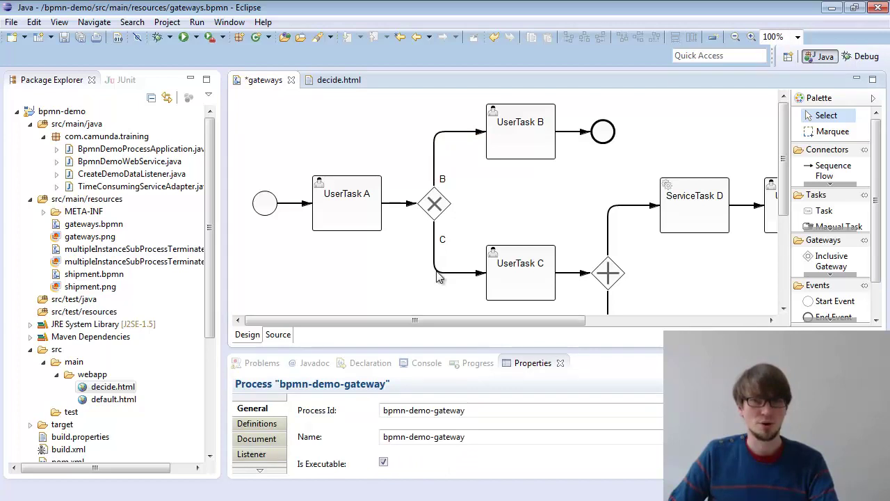
pyautogui.click(443, 274)
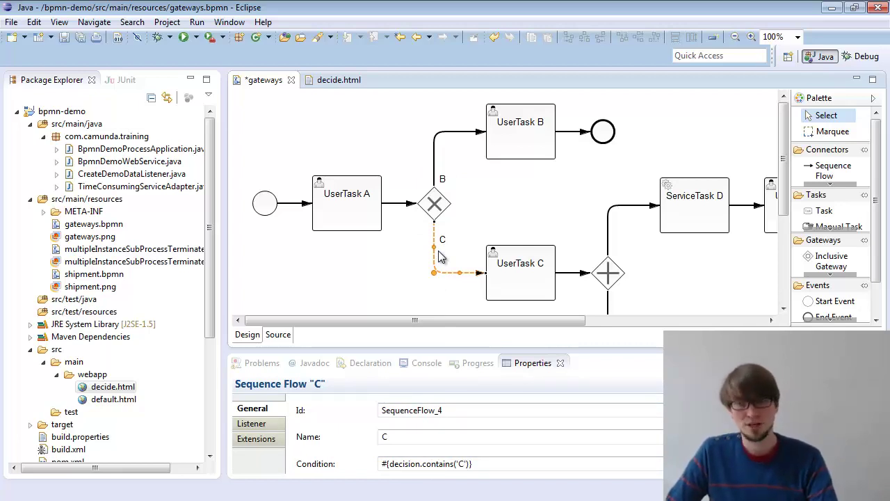
pyautogui.hotkey('ctrl', 'F11')
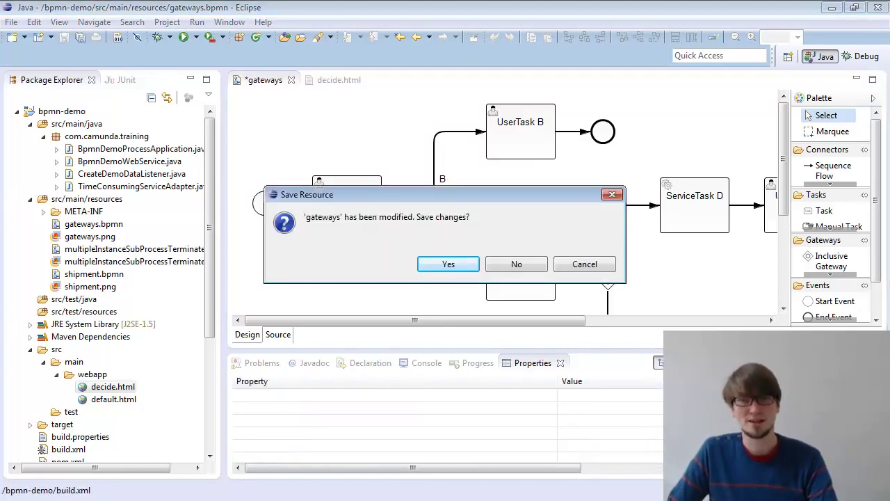
pyautogui.click(458, 266)
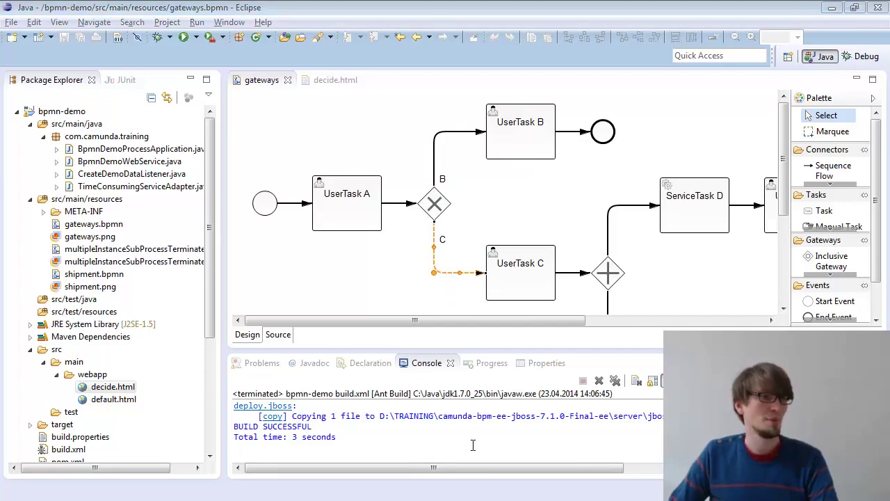
# Check the deployment log in the server console and switch to camunda Cockpit in Firefox.
pyautogui.hotkey('alt', 'Tab')
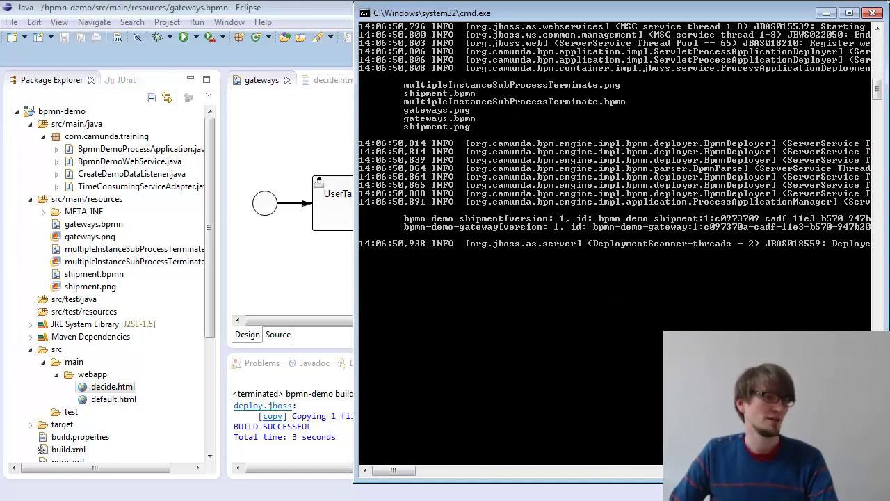
pyautogui.hotkey('alt', 'Tab')
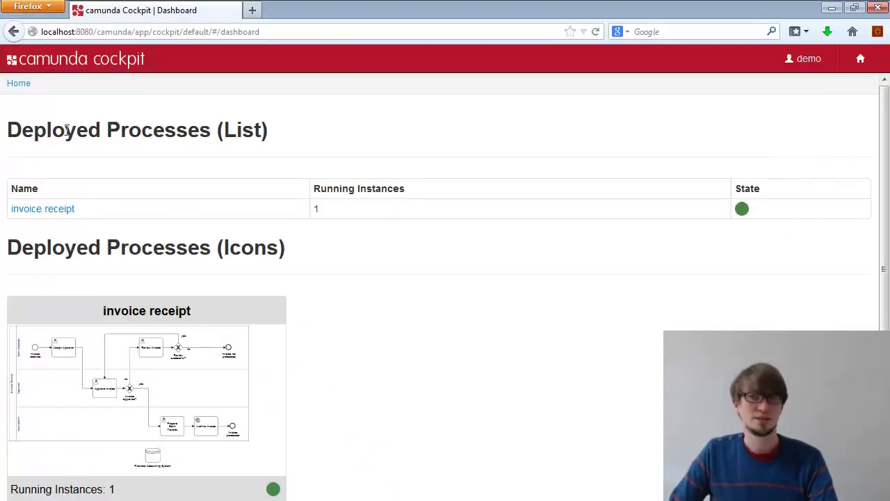
pyautogui.doubleClick(313, 21)
pyautogui.hotkey('alt', 'Tab')
pyautogui.moveTo(889, 255); pyautogui.dragTo(820, 258)
pyautogui.click(224, 90)
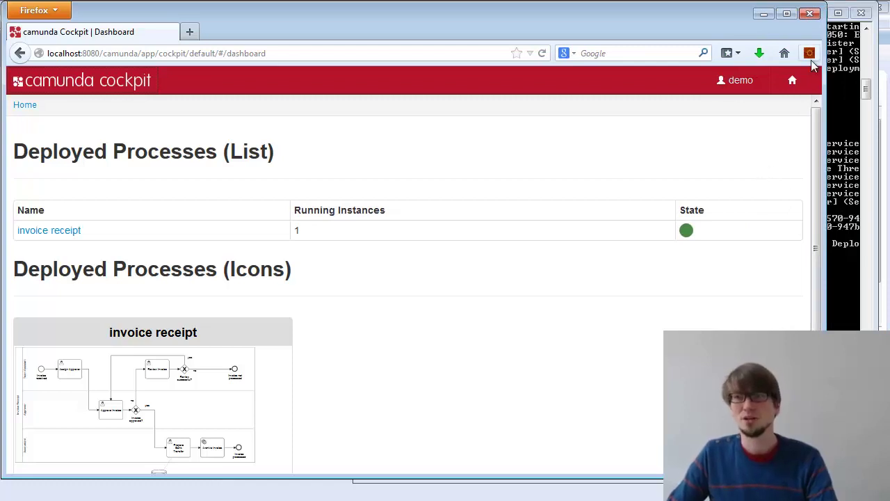
pyautogui.doubleClick(706, 20)
# Open camunda Tasklist and start an instance of the bpmn-demo-gateway process.
pyautogui.click(860, 61)
pyautogui.click(787, 108)
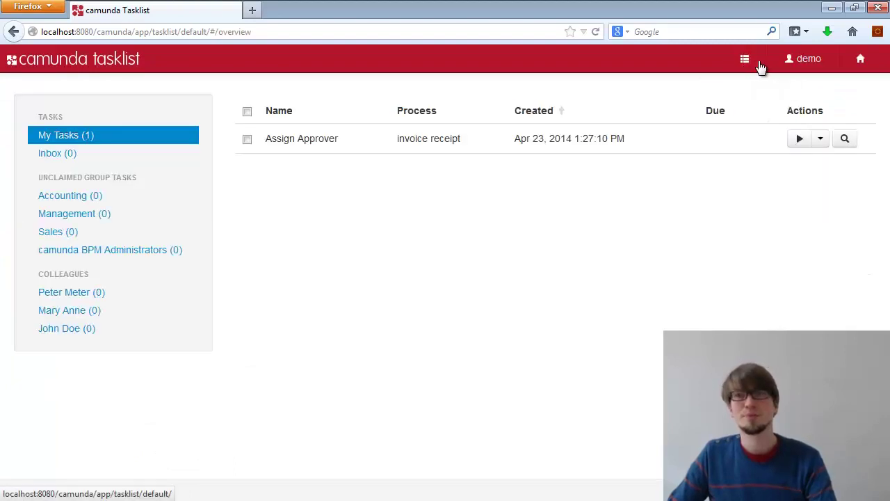
pyautogui.click(744, 58)
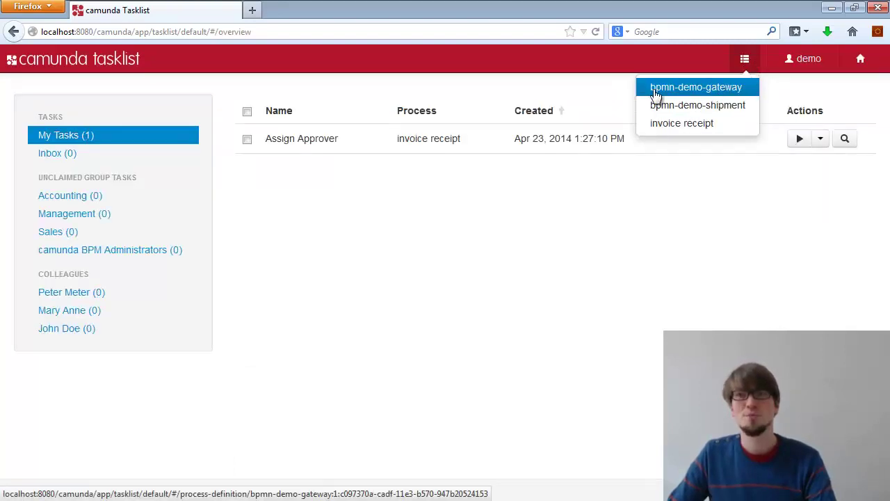
pyautogui.click(709, 92)
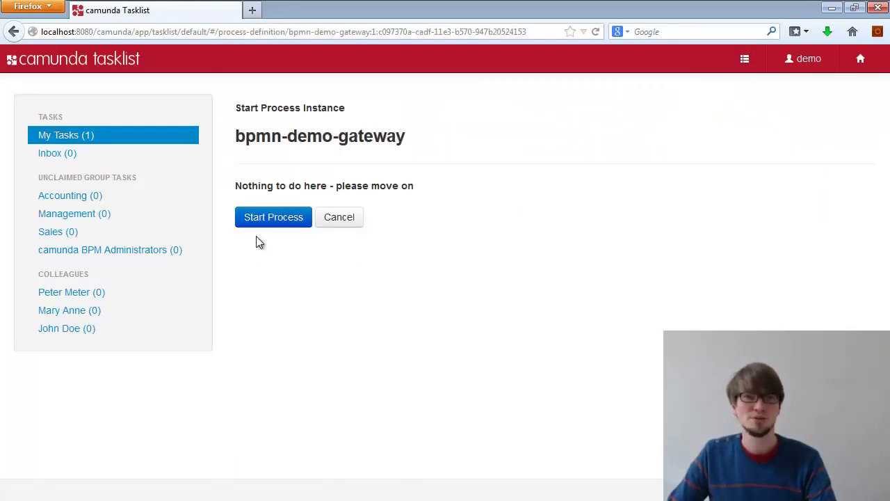
pyautogui.click(273, 218)
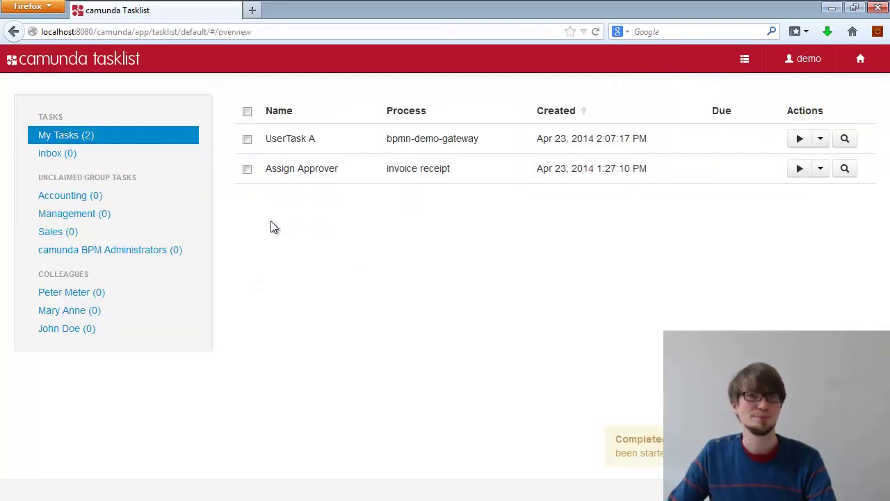
# Show the process diagram for UserTask A, open the task and complete it with path B.
pyautogui.click(846, 140)
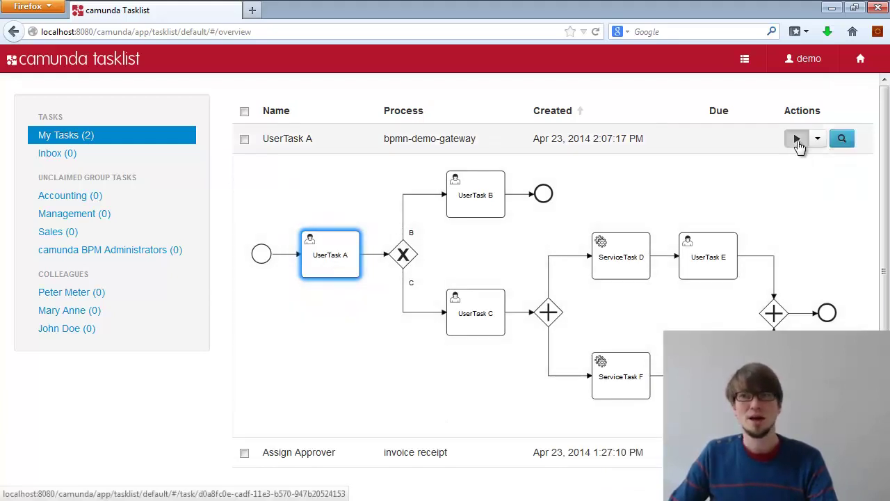
pyautogui.click(798, 142)
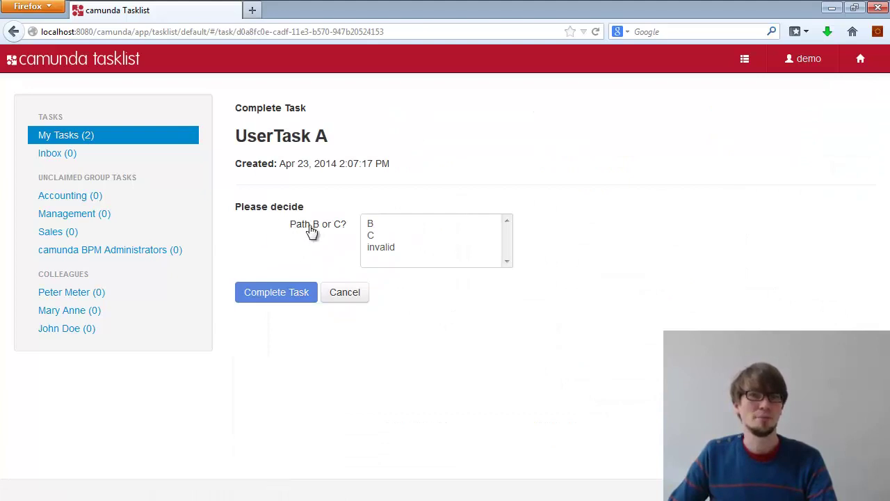
pyautogui.moveTo(289, 224); pyautogui.dragTo(348, 226)
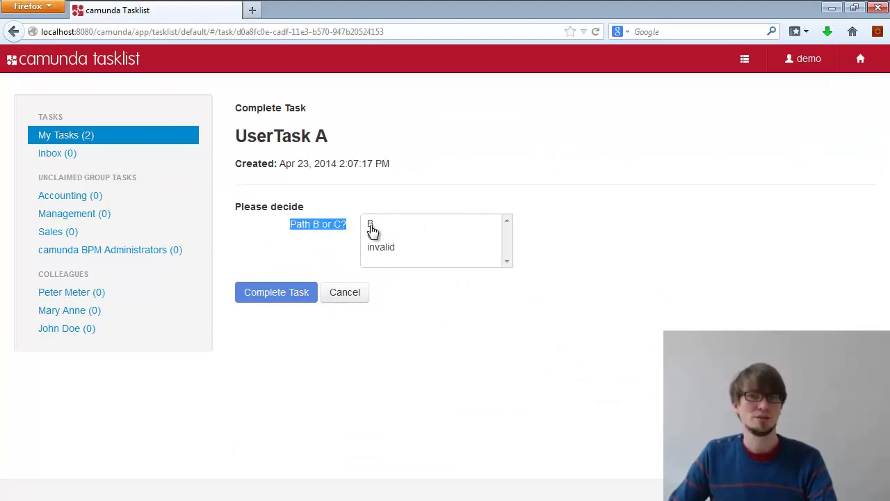
pyautogui.click(372, 227)
pyautogui.click(376, 236)
pyautogui.press('Up')
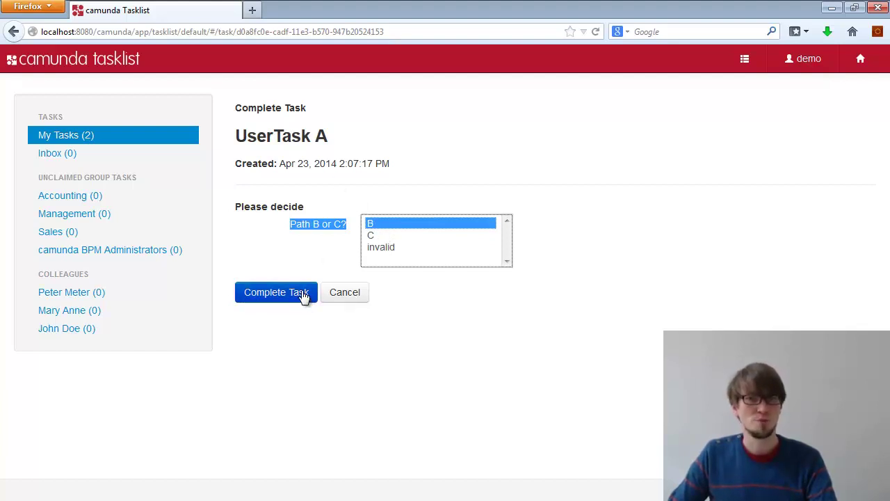
pyautogui.click(277, 292)
# Show the process diagram for UserTask B and complete that task.
pyautogui.click(841, 138)
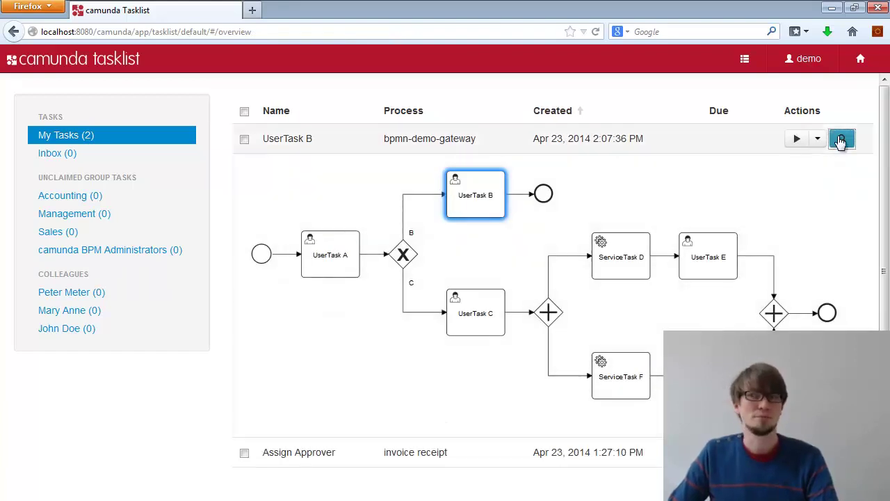
pyautogui.click(797, 138)
pyautogui.click(270, 233)
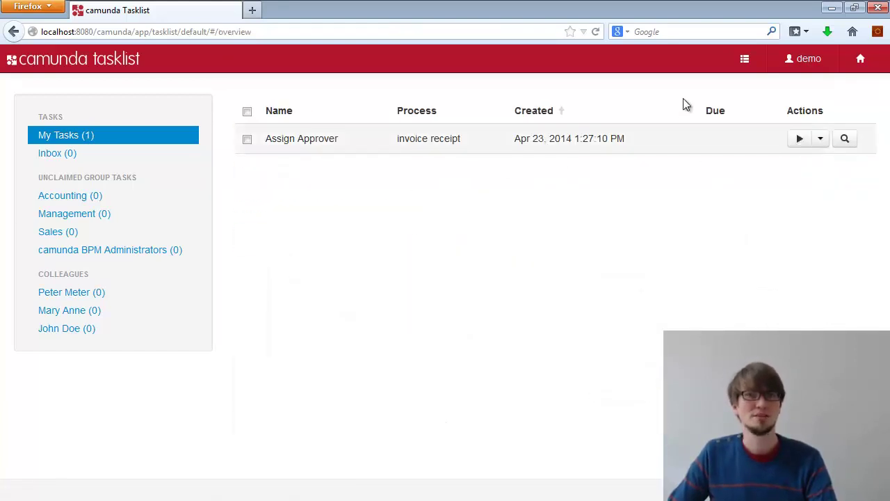
# Start a second instance of the bpmn-demo-gateway process to test the other path.
pyautogui.click(745, 59)
pyautogui.click(729, 88)
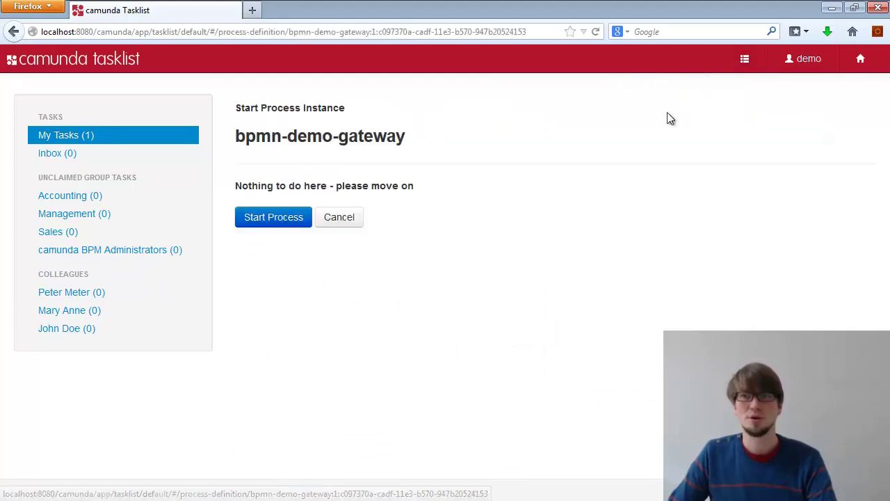
pyautogui.click(267, 215)
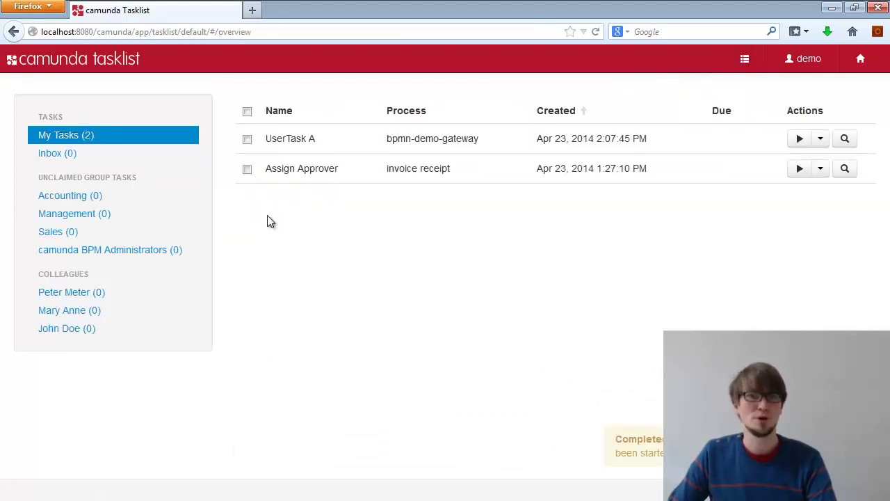
# Complete UserTask A with path C and show the process diagram for UserTask C.
pyautogui.click(805, 138)
pyautogui.click(376, 236)
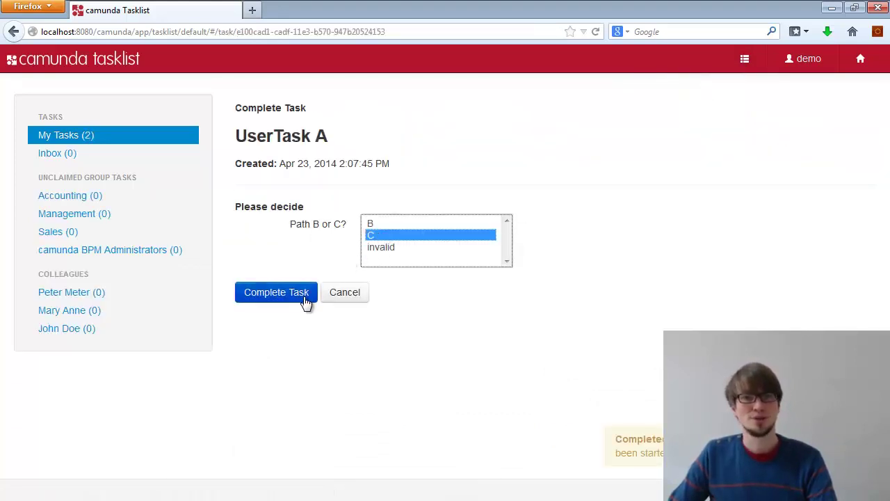
pyautogui.click(303, 297)
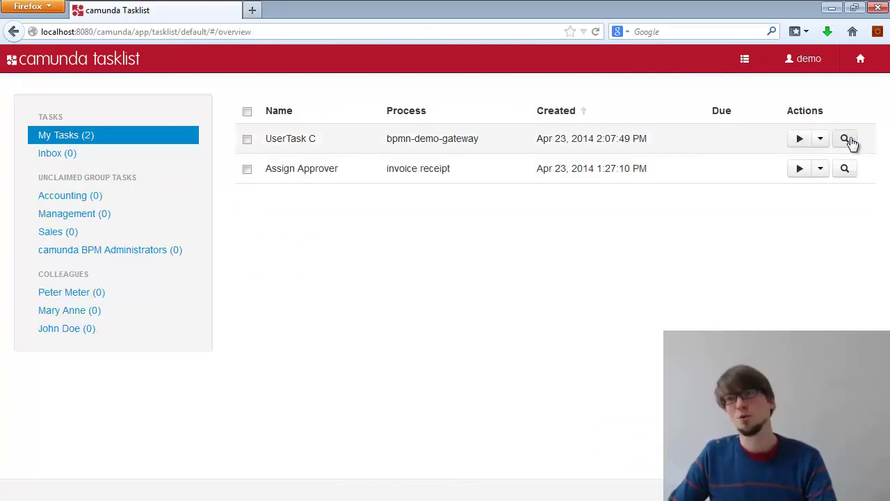
pyautogui.click(844, 138)
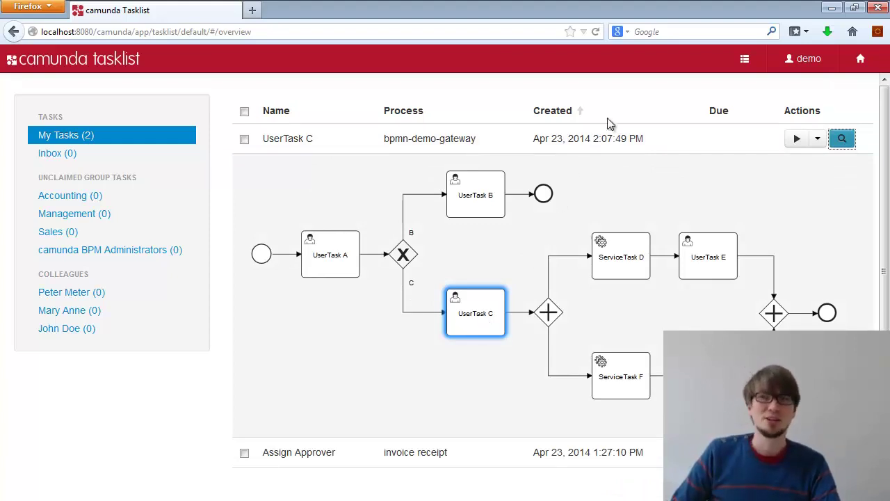
# Start a third instance of the bpmn-demo-gateway process while UserTask C is still open.
pyautogui.click(750, 61)
pyautogui.click(732, 88)
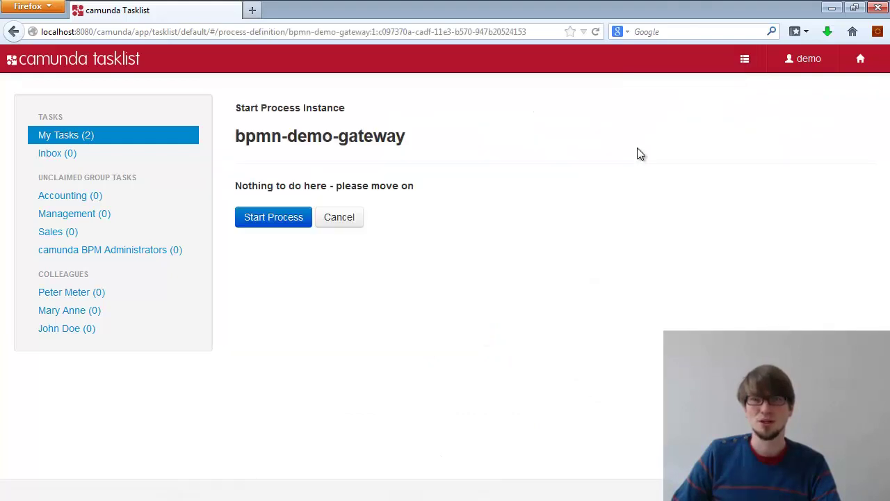
pyautogui.click(291, 219)
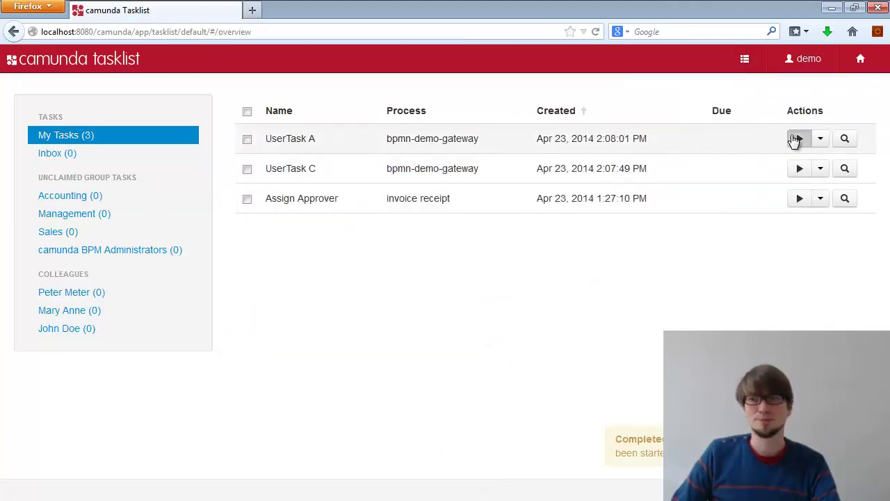
# Choose invalid as the path in the newest UserTask A, review the gateway's flows in Eclipse, and try to complete the task in Firefox.
pyautogui.click(797, 140)
pyautogui.click(388, 249)
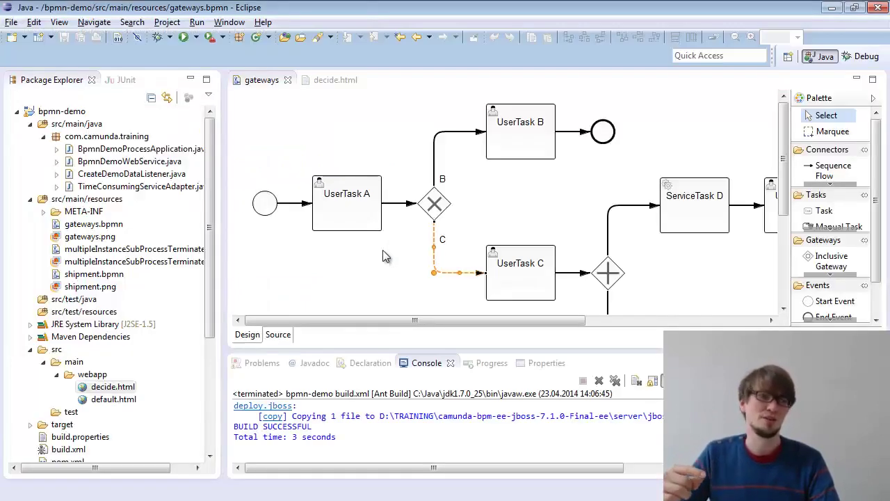
pyautogui.hotkey('alt', 'Tab')
pyautogui.moveTo(434, 220)
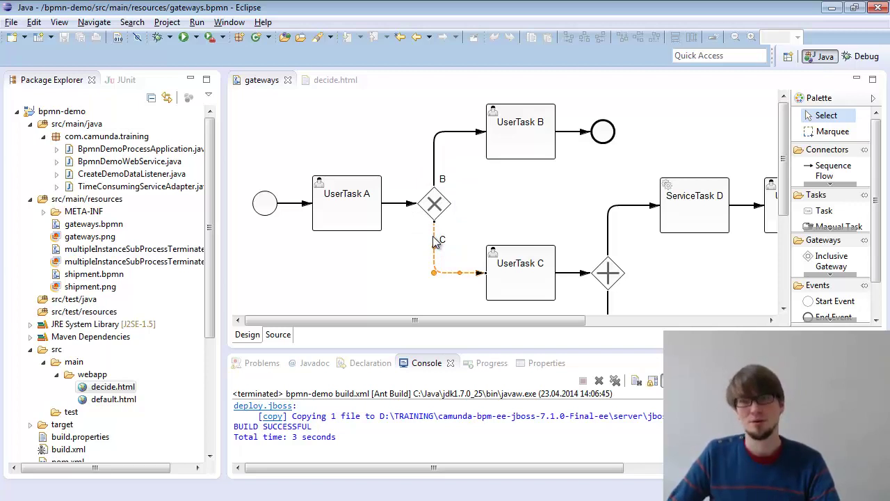
pyautogui.hotkey('alt', 'Tab')
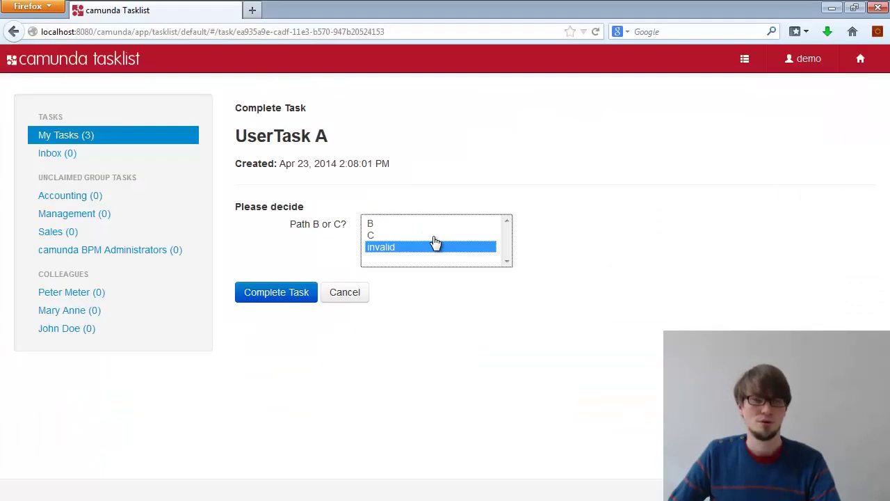
pyautogui.click(297, 296)
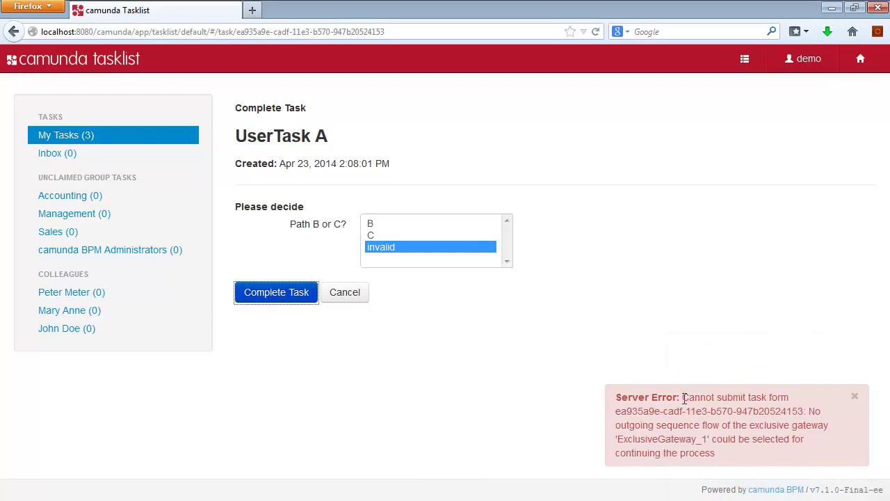
# Examine the server error text about the exclusive gateway, highlighting its key phrases.
pyautogui.moveTo(621, 426); pyautogui.dragTo(824, 421)
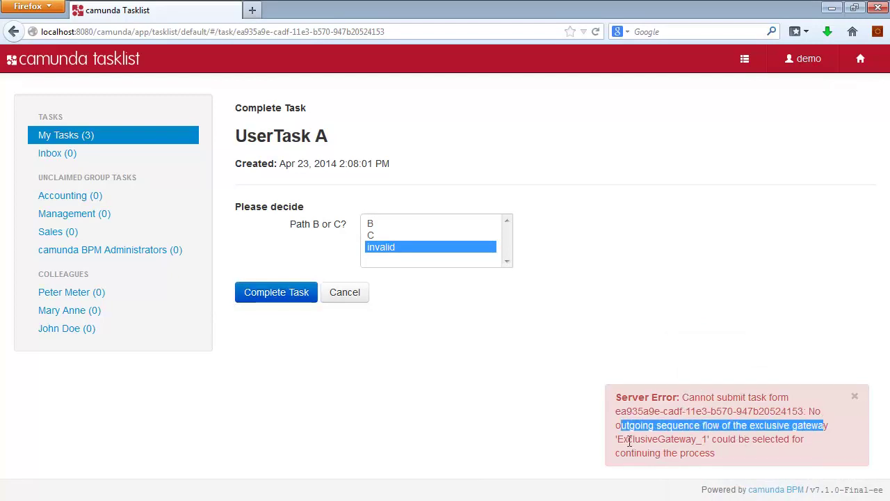
pyautogui.moveTo(617, 441); pyautogui.dragTo(702, 441)
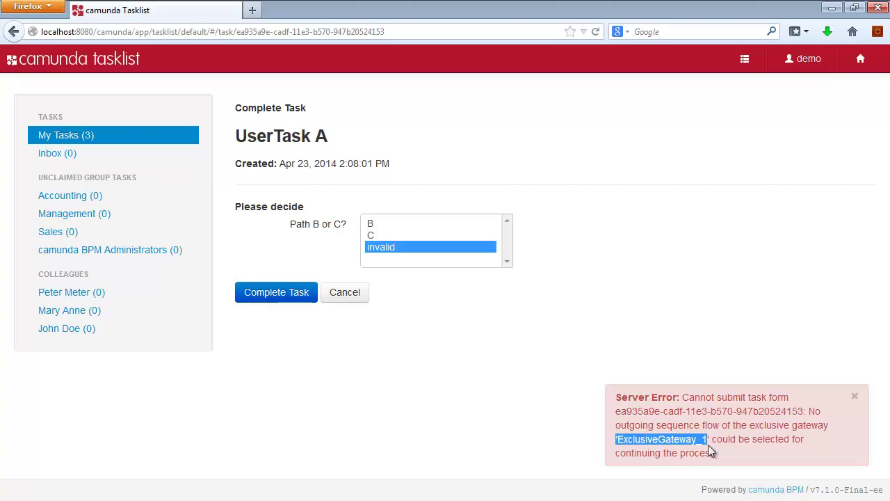
pyautogui.moveTo(713, 441); pyautogui.dragTo(780, 443)
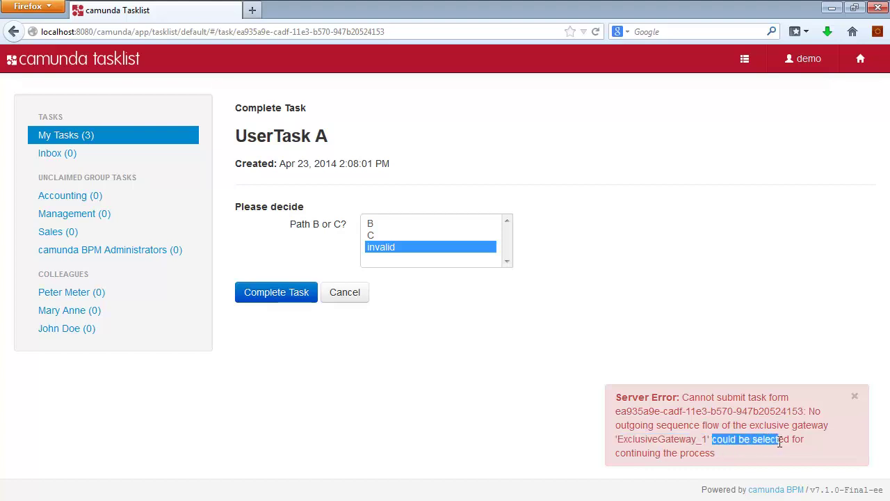
# Cancel the UserTask A form with the invalid path and show the process diagram for UserTask C.
pyautogui.click(719, 449)
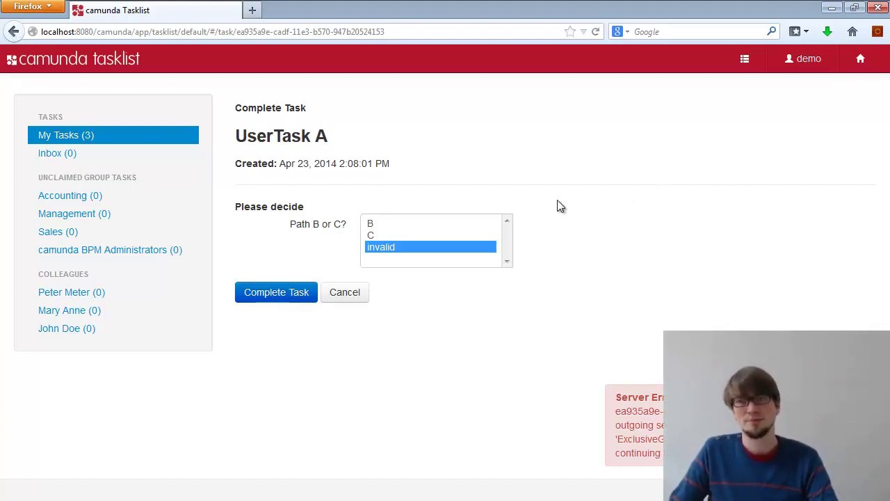
pyautogui.click(343, 297)
pyautogui.click(843, 169)
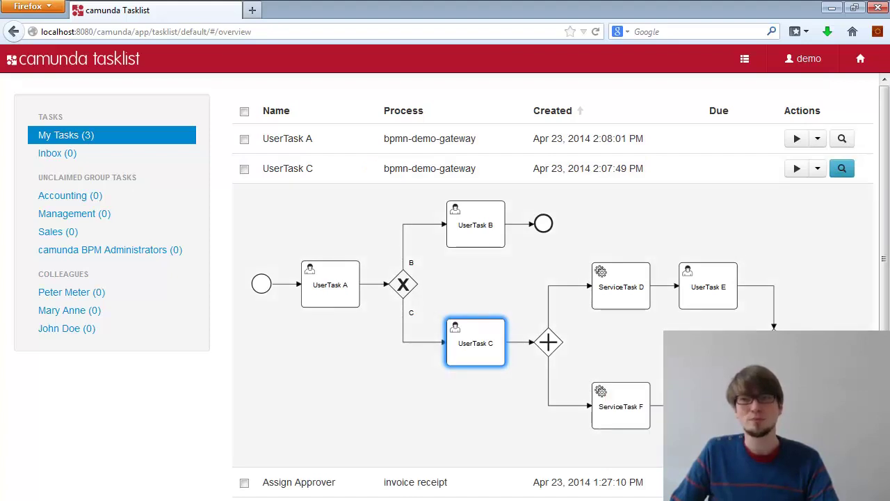
pyautogui.scroll(-1, 489, 341)
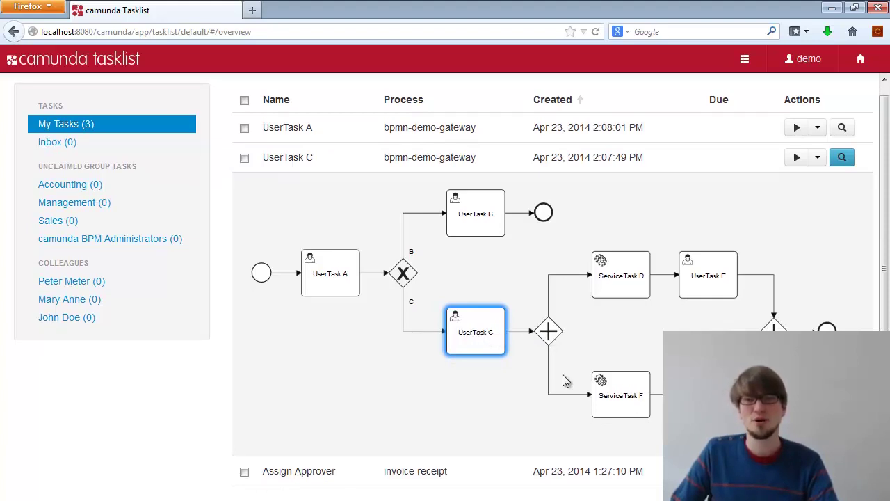
pyautogui.scroll(-1, 599, 344)
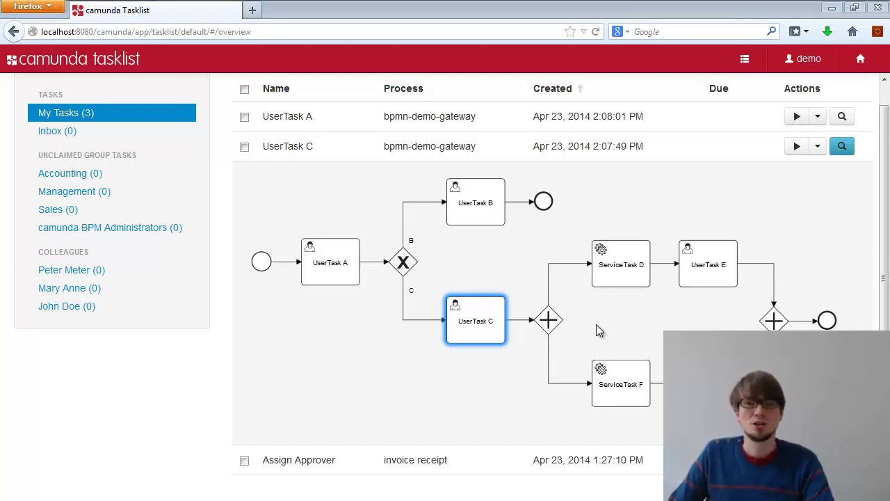
# In Eclipse, select ServiceTask D, then open TimeConsumingServiceAdapter.java and examine its JavaDelegate interface, print statements and sleep call.
pyautogui.hotkey('alt', 'Tab')
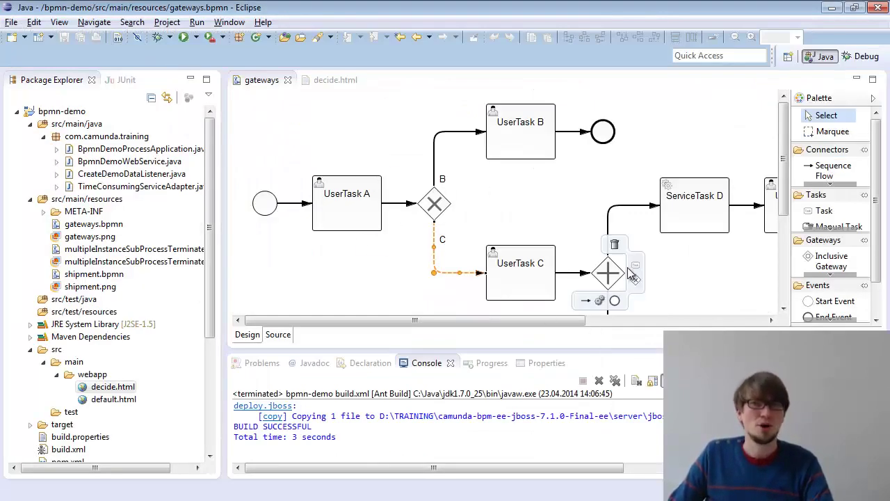
pyautogui.click(687, 210)
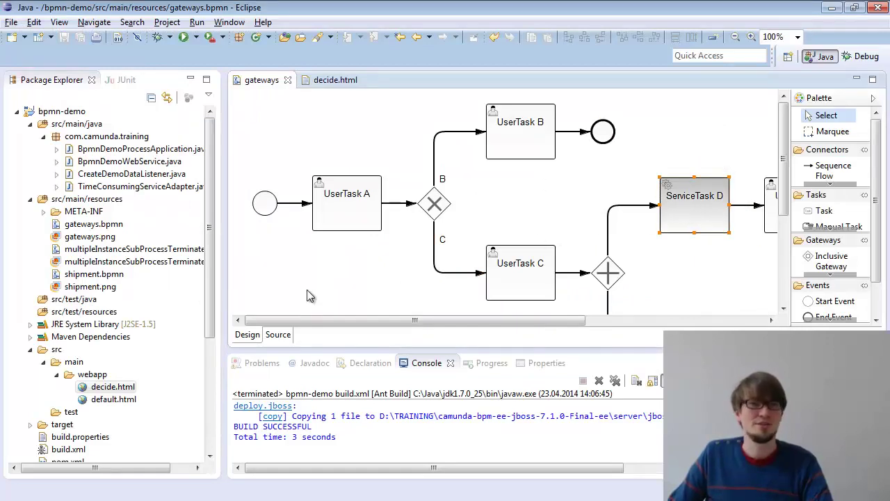
pyautogui.doubleClick(150, 186)
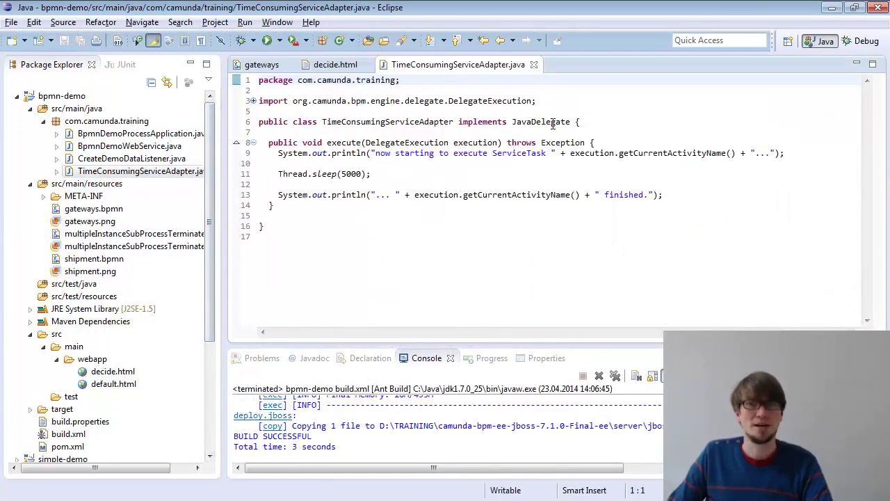
pyautogui.doubleClick(554, 122)
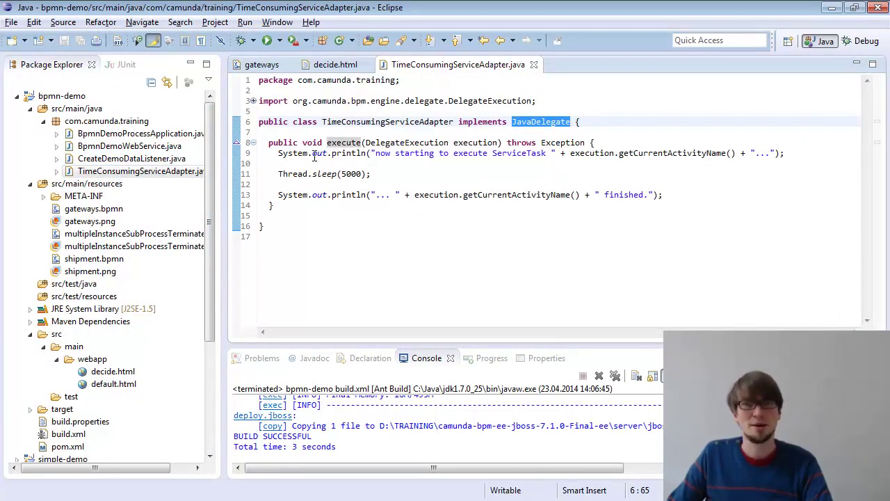
pyautogui.moveTo(313, 154); pyautogui.dragTo(451, 156)
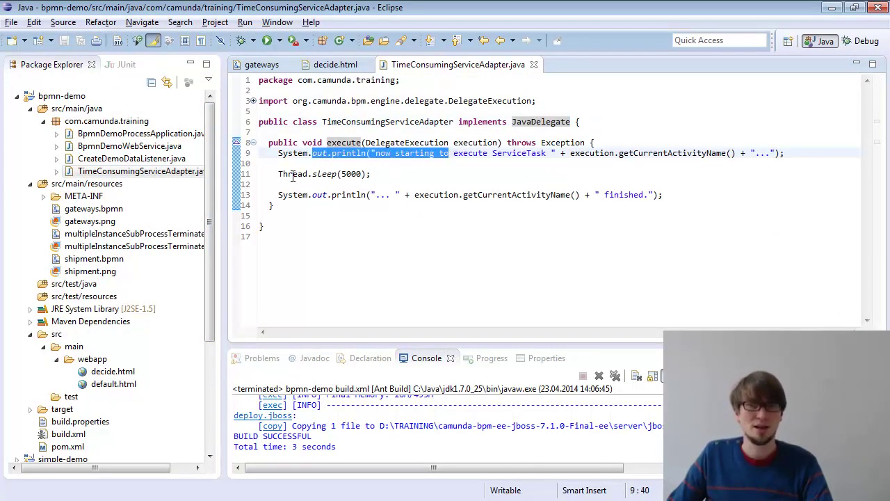
pyautogui.moveTo(293, 176); pyautogui.dragTo(479, 197)
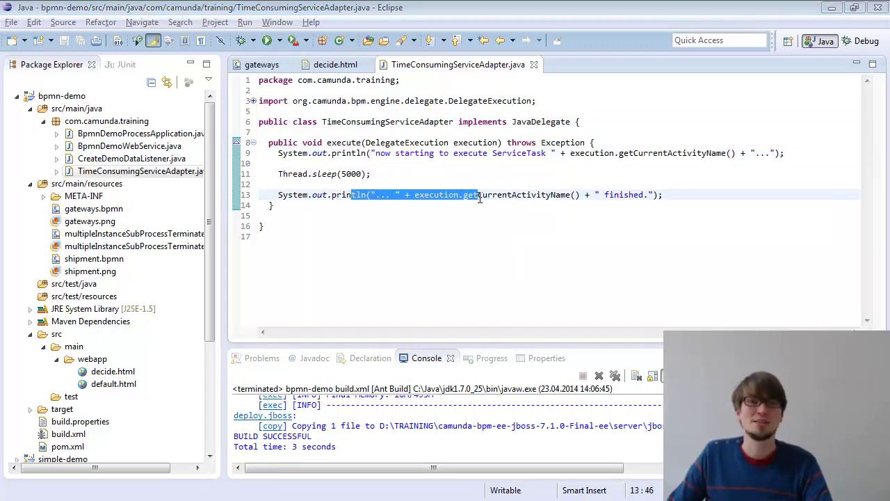
# Bring up the server console, switch to Firefox, and narrow its restored window so the console shows beside it.
pyautogui.hotkey('alt', 'Tab')
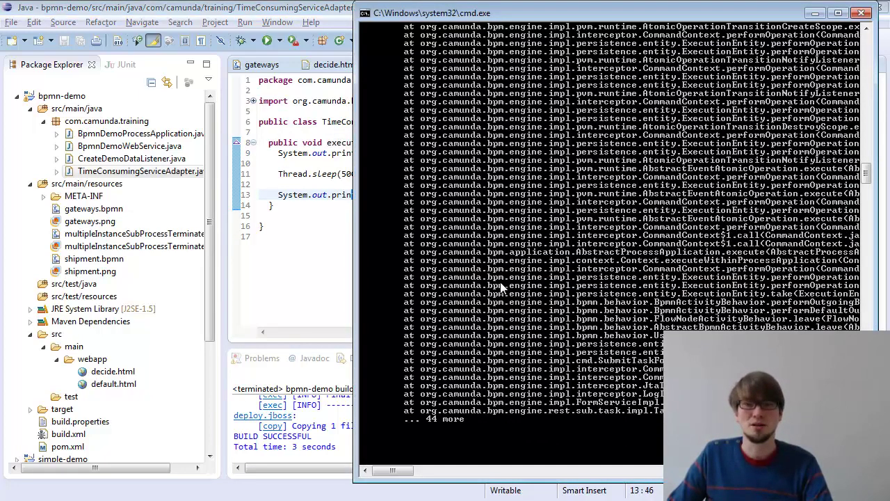
pyautogui.hotkey('alt', 'Tab')
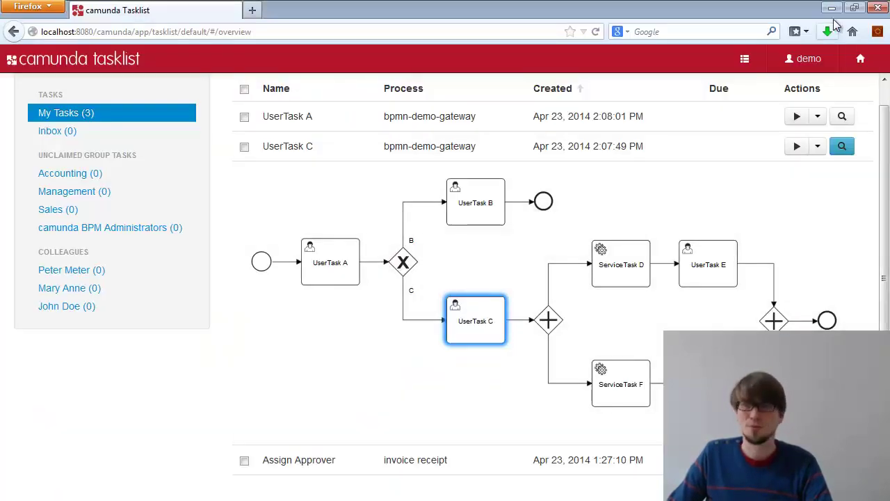
pyautogui.click(854, 7)
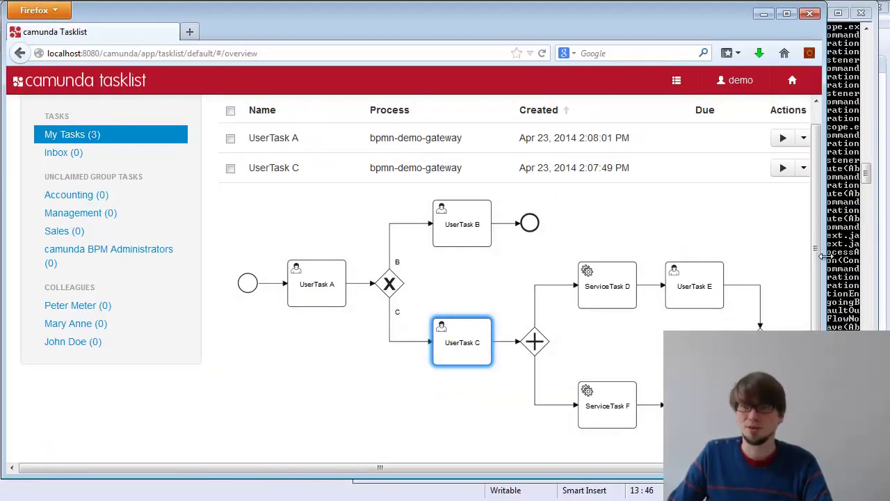
pyautogui.moveTo(824, 256); pyautogui.dragTo(658, 257)
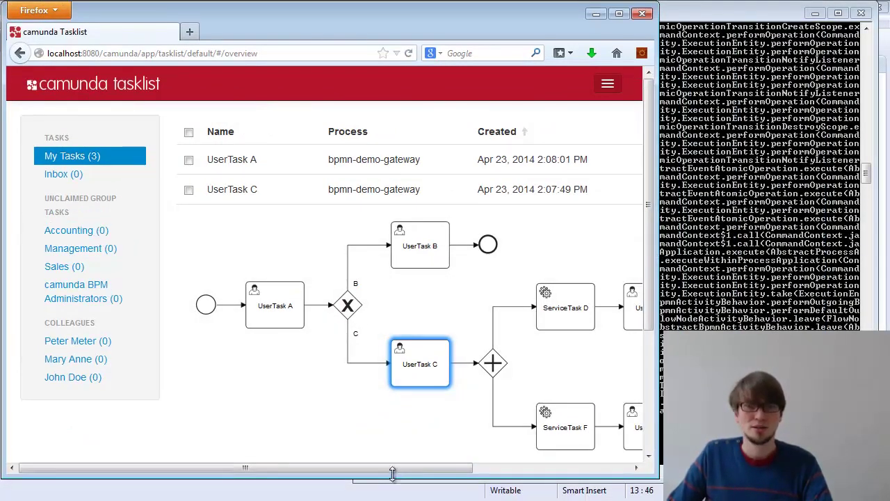
pyautogui.moveTo(393, 473); pyautogui.dragTo(532, 473)
# Complete UserTask C and examine the service task output in the server console.
pyautogui.click(572, 193)
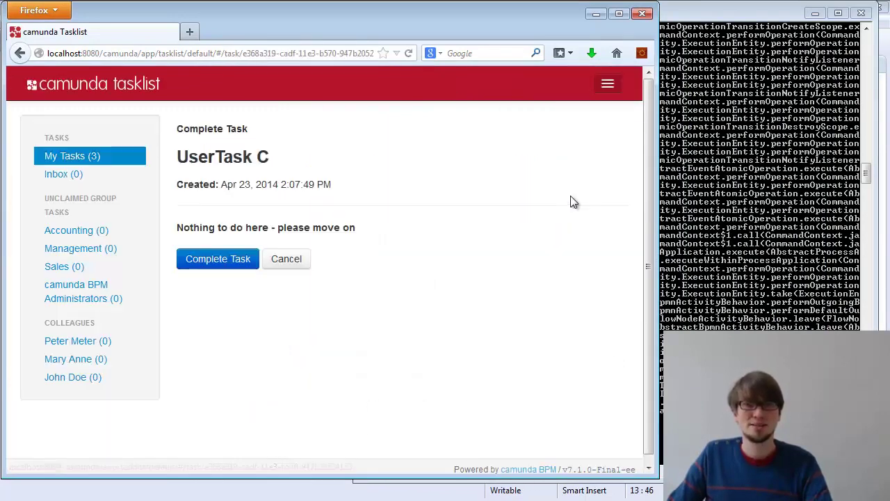
pyautogui.click(216, 260)
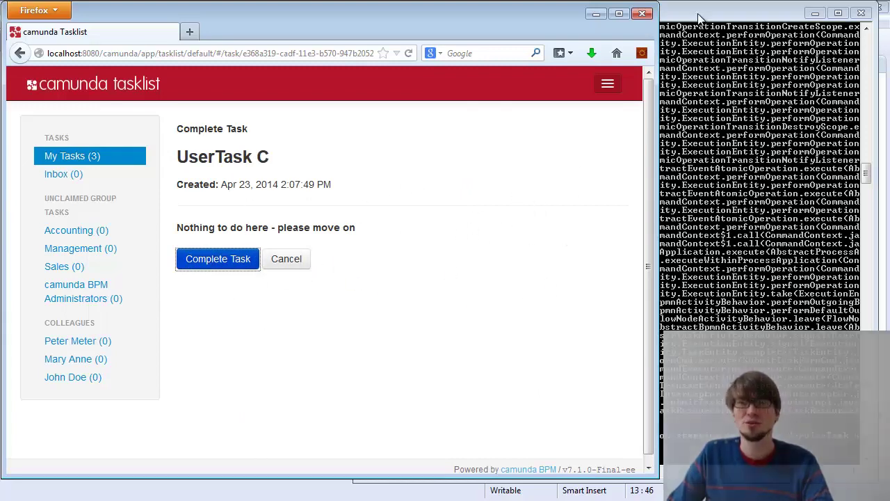
pyautogui.click(690, 64)
pyautogui.moveTo(403, 473); pyautogui.dragTo(414, 473)
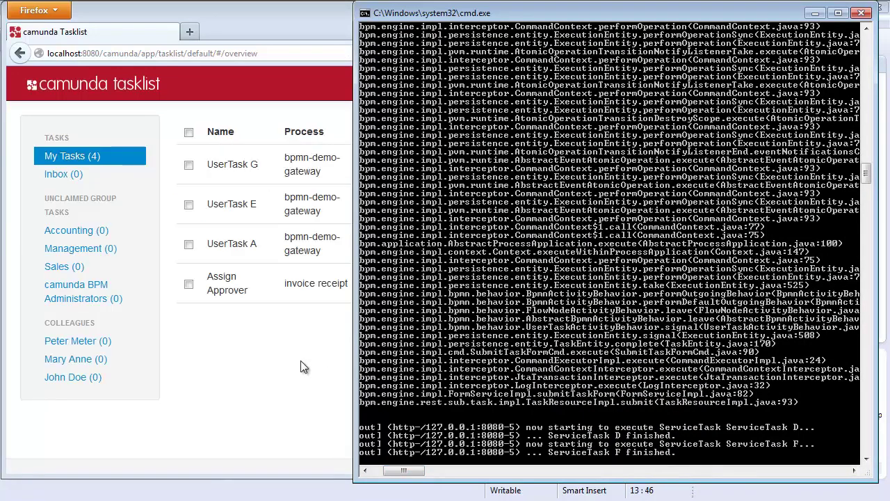
# Return to Firefox and show the process diagrams for UserTask E and UserTask G.
pyautogui.click(308, 383)
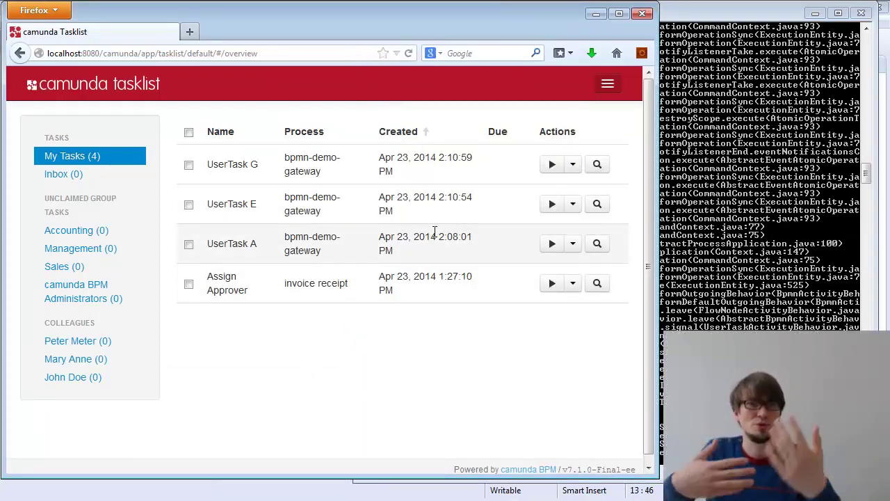
pyautogui.click(605, 202)
pyautogui.click(605, 168)
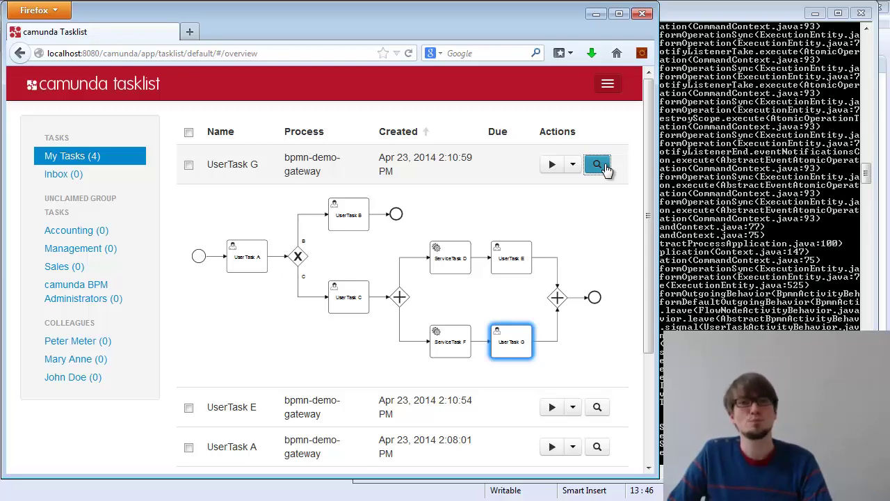
# In Eclipse, change the exclusive gateway after UserTask A in the gateways diagram to an Inclusive Gateway.
pyautogui.hotkey('alt', 'Tab')
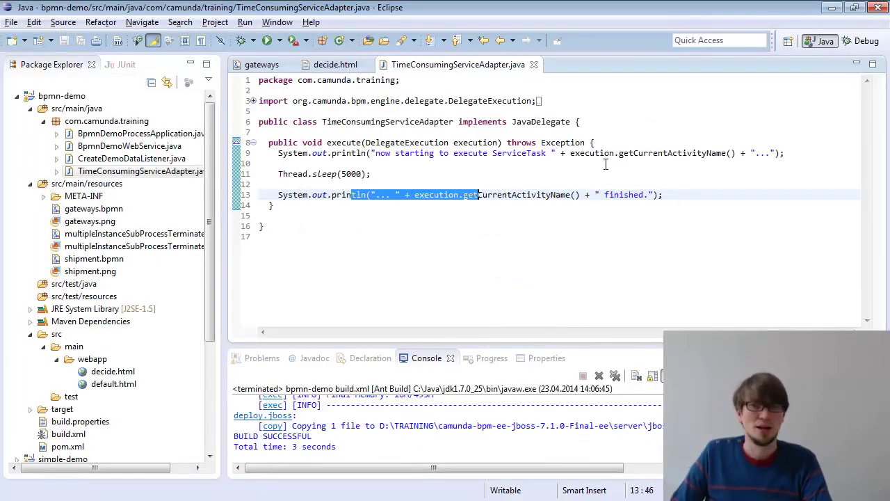
pyautogui.click(240, 64)
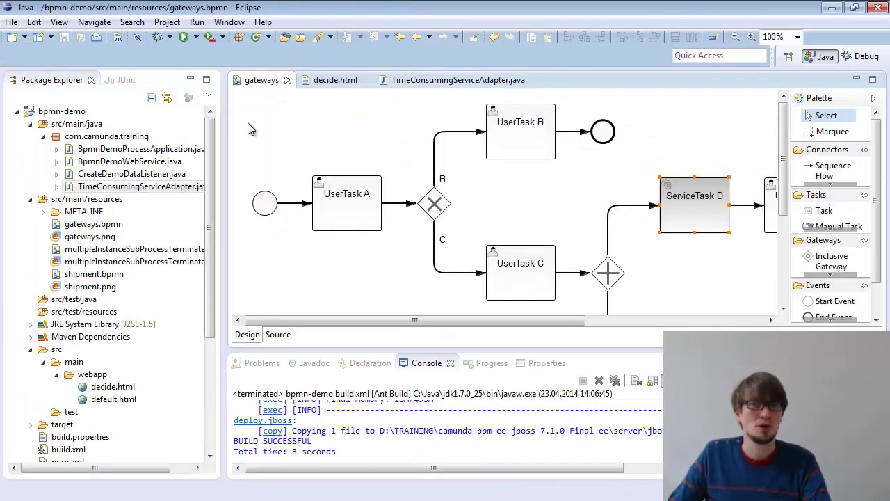
pyautogui.click(437, 210)
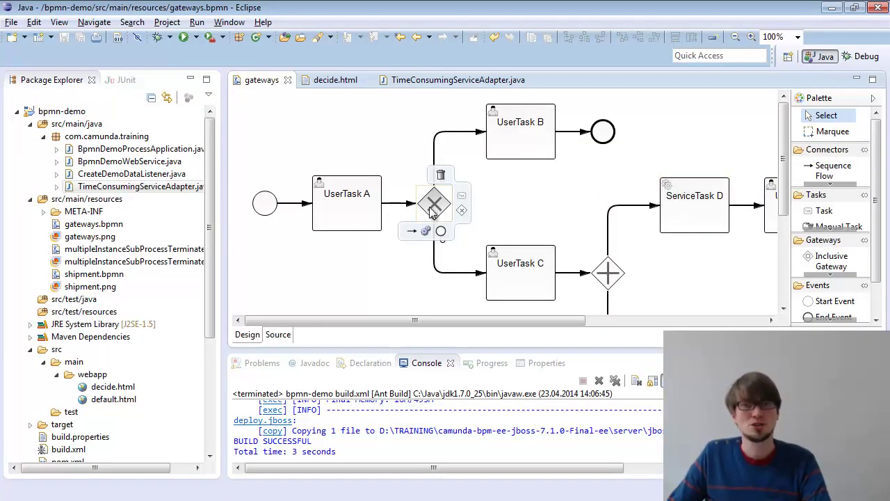
pyautogui.click(426, 232)
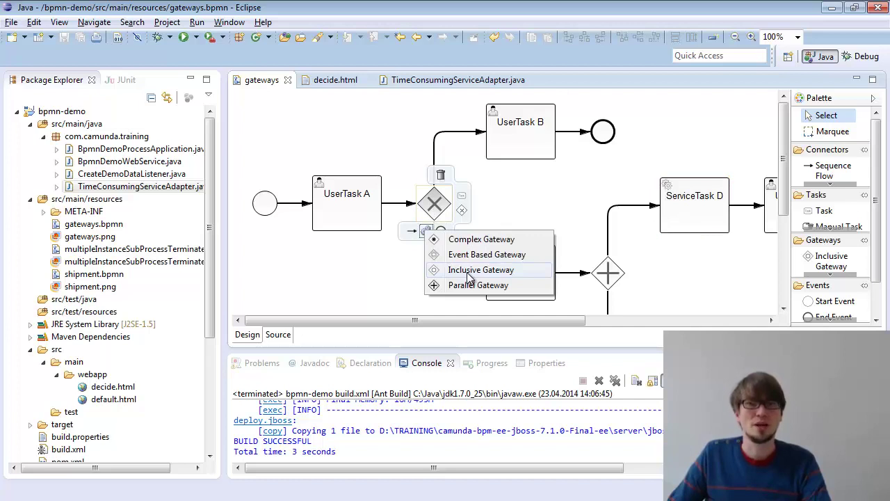
pyautogui.click(468, 271)
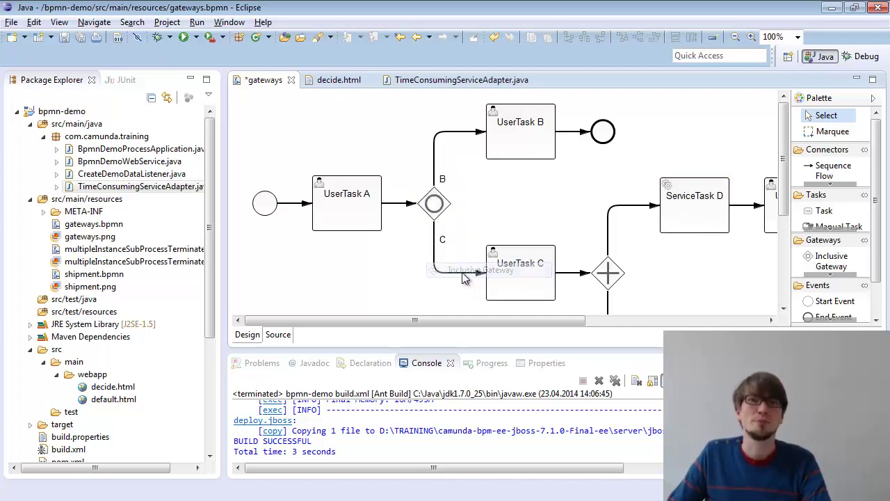
# Examine the condition of sequence flow B and the multiple attribute of the select field in decide.html.
pyautogui.click(436, 160)
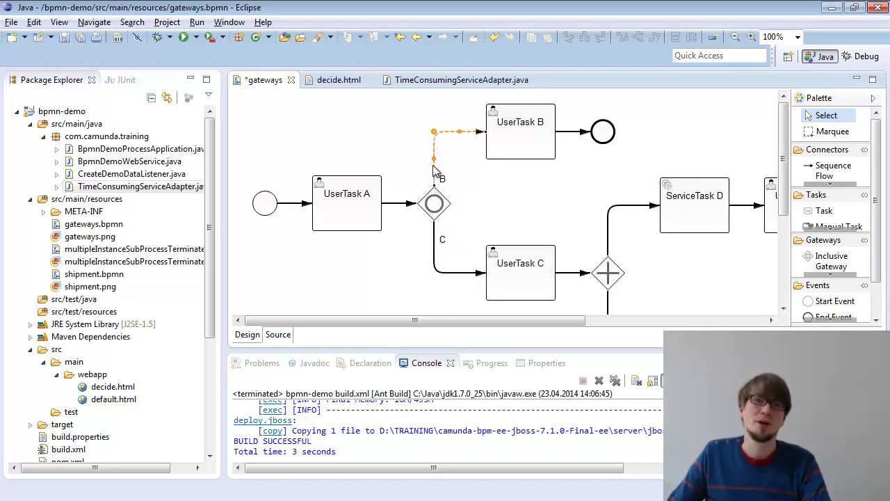
pyautogui.click(541, 363)
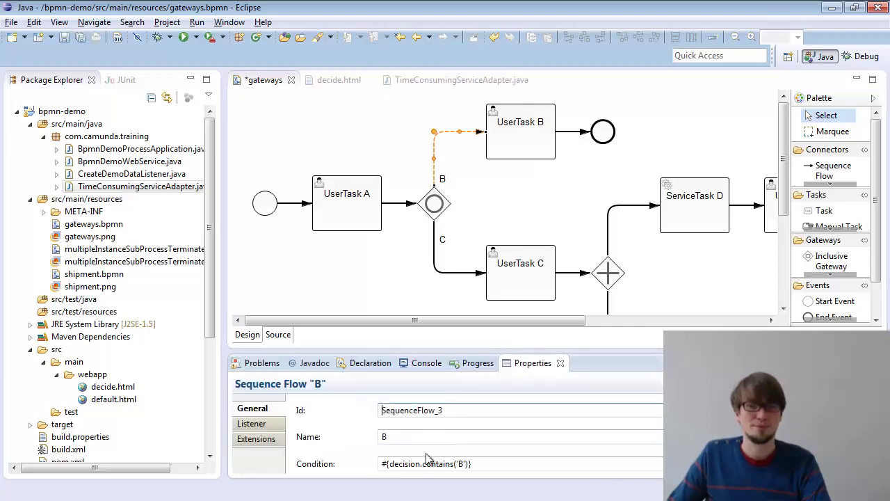
pyautogui.moveTo(345, 200)
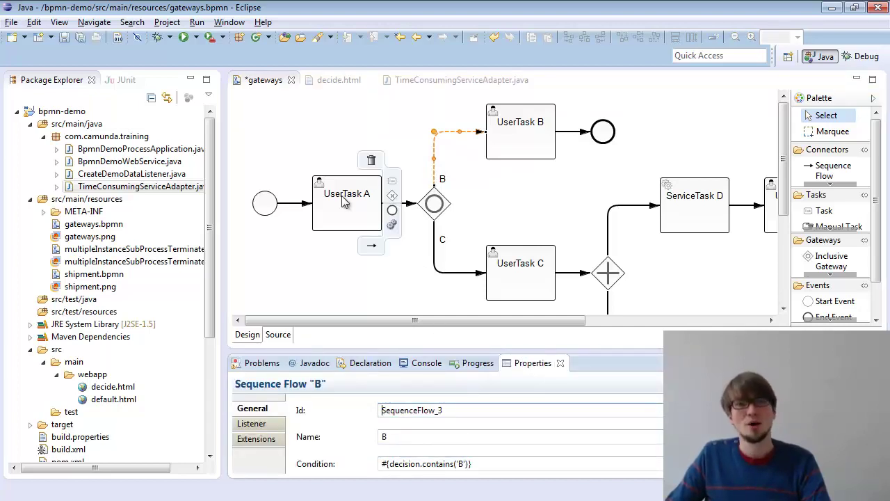
pyautogui.click(339, 81)
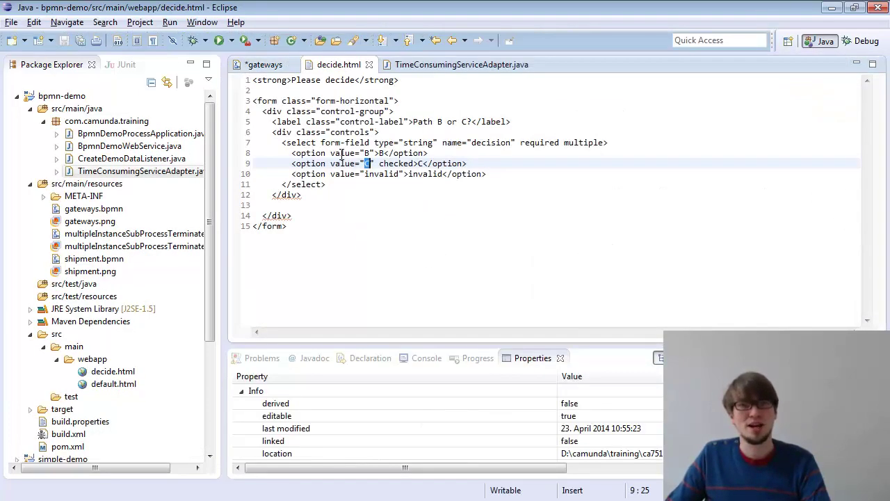
pyautogui.moveTo(559, 142); pyautogui.dragTo(607, 144)
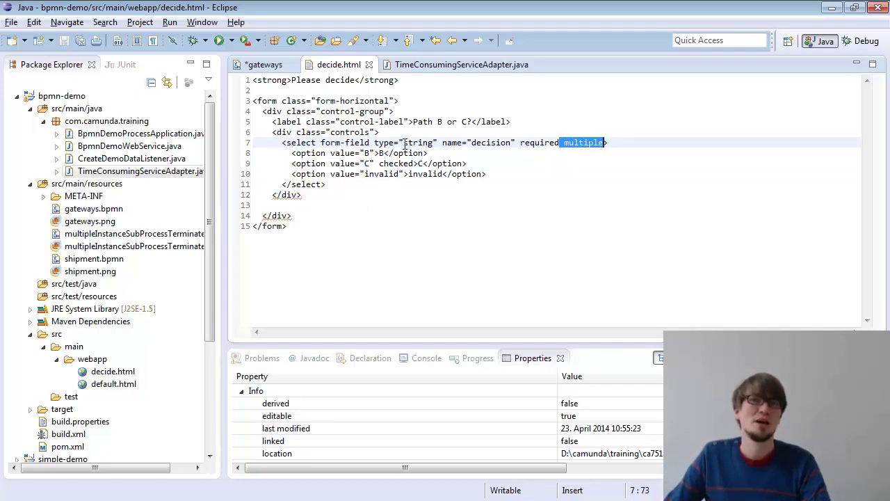
# Save the gateways diagram, run the bpmn-demo build.xml to redeploy, and check the server console.
pyautogui.click(263, 65)
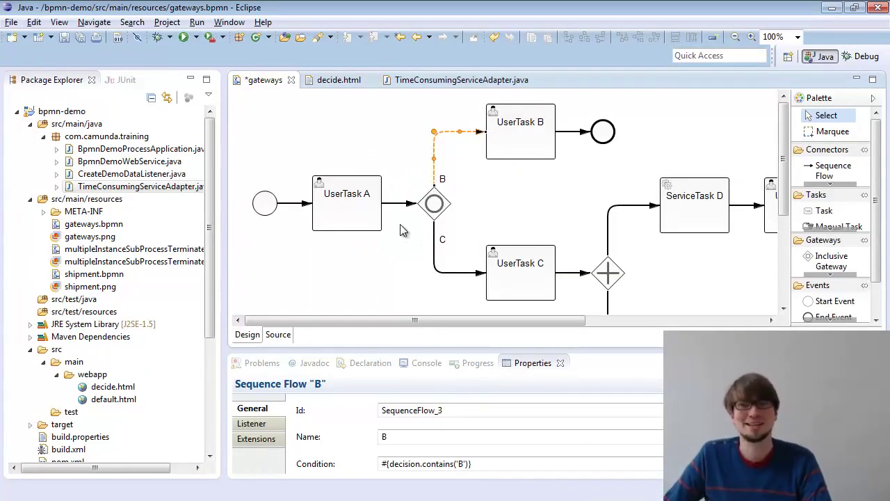
pyautogui.hotkey('ctrl', 's')
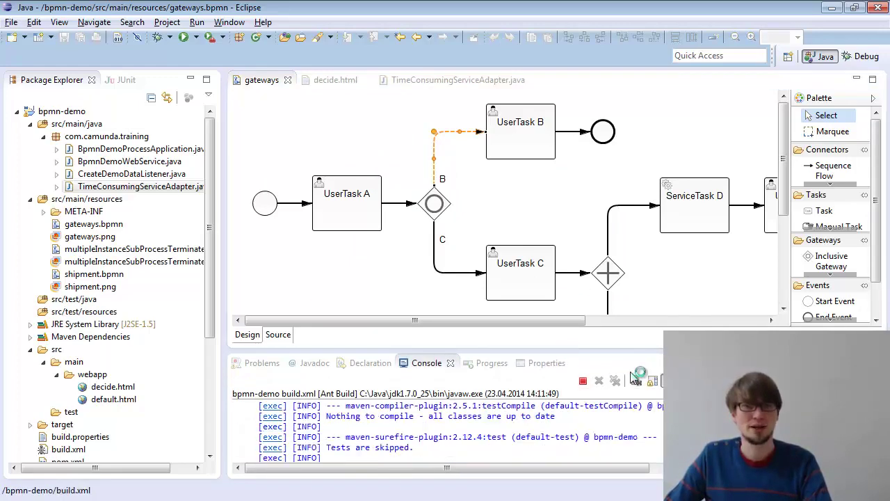
pyautogui.hotkey('alt', 'Tab')
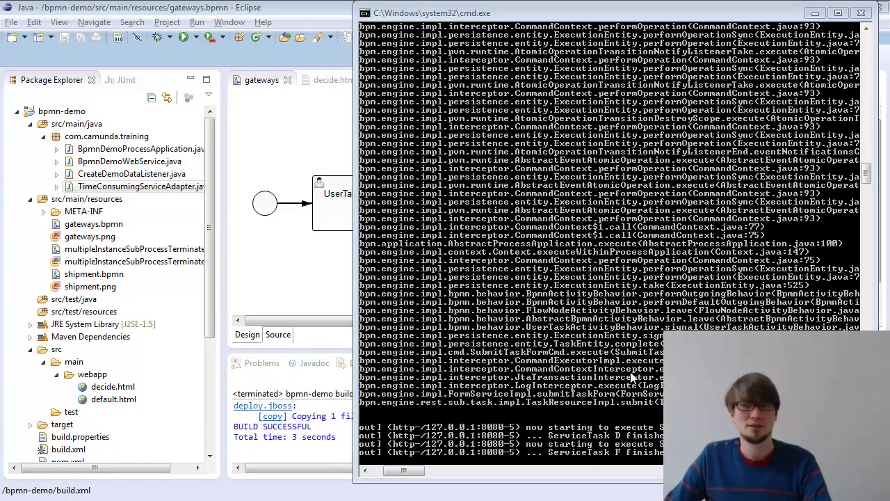
# Switch to Firefox, maximize its window, and start a new instance of the bpmn-demo-gateway process.
pyautogui.hotkey('alt', 'Tab')
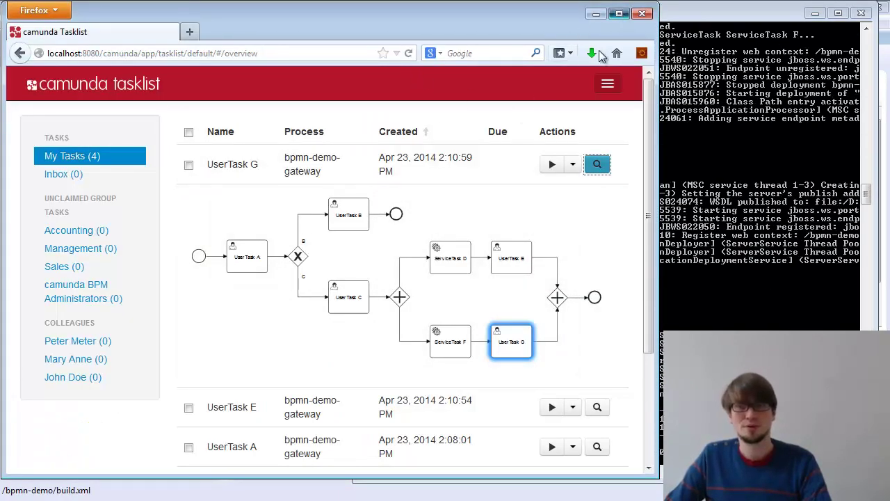
pyautogui.click(619, 13)
pyautogui.click(745, 59)
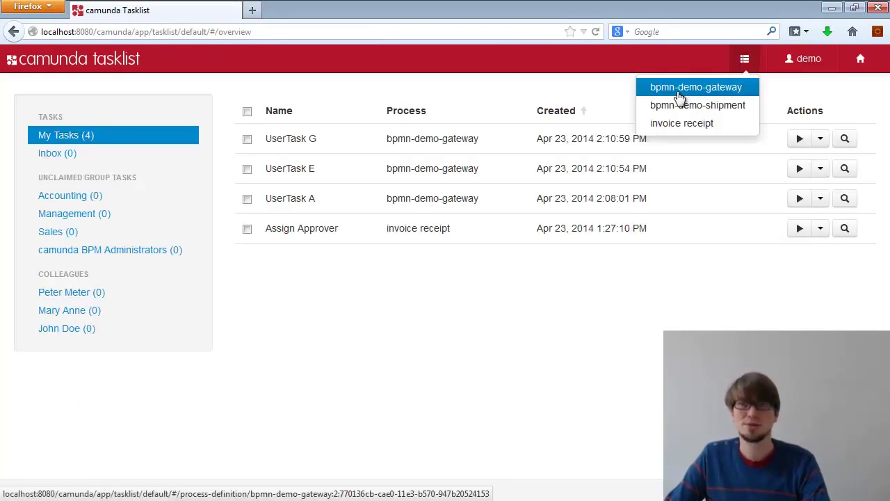
pyautogui.click(680, 95)
pyautogui.click(268, 219)
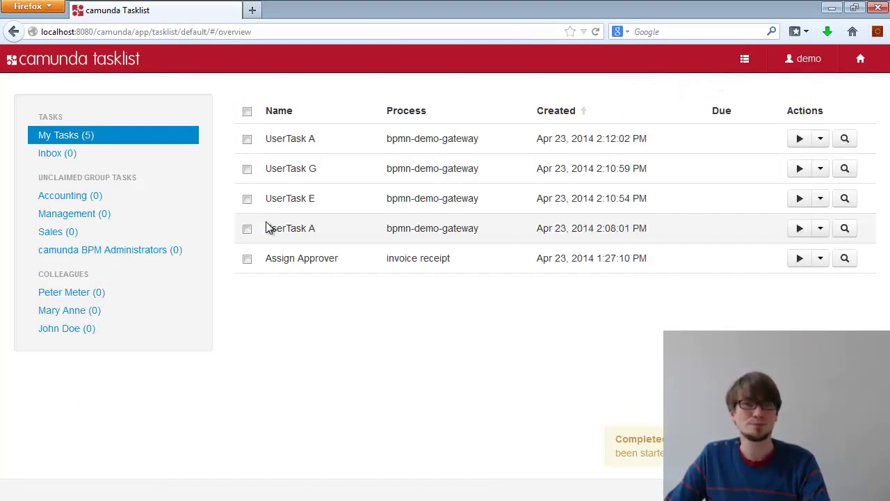
# Complete the newest UserTask A with both paths B and C selected, and view the process diagrams of UserTask B and UserTask C.
pyautogui.click(845, 138)
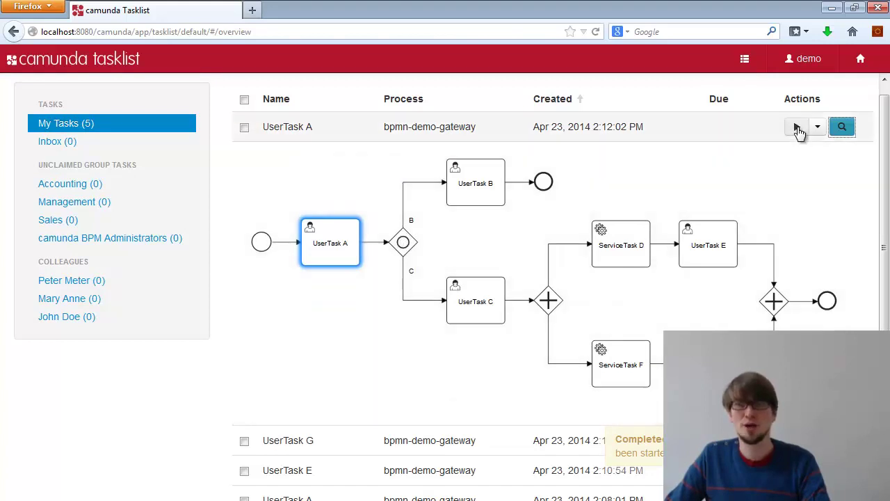
pyautogui.click(797, 127)
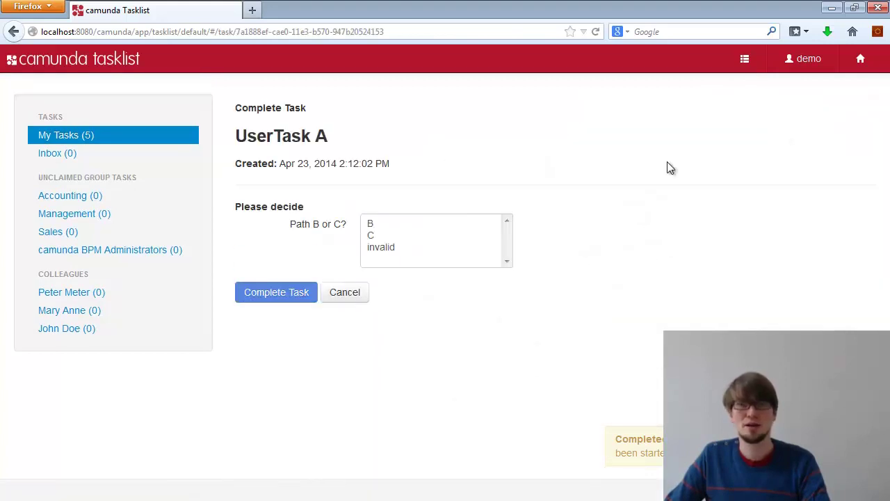
pyautogui.click(369, 224)
pyautogui.click(382, 239)
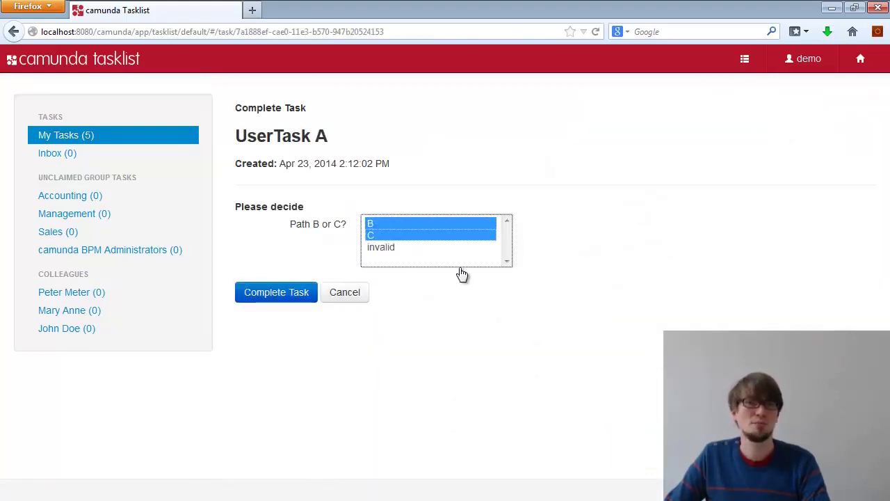
pyautogui.click(292, 292)
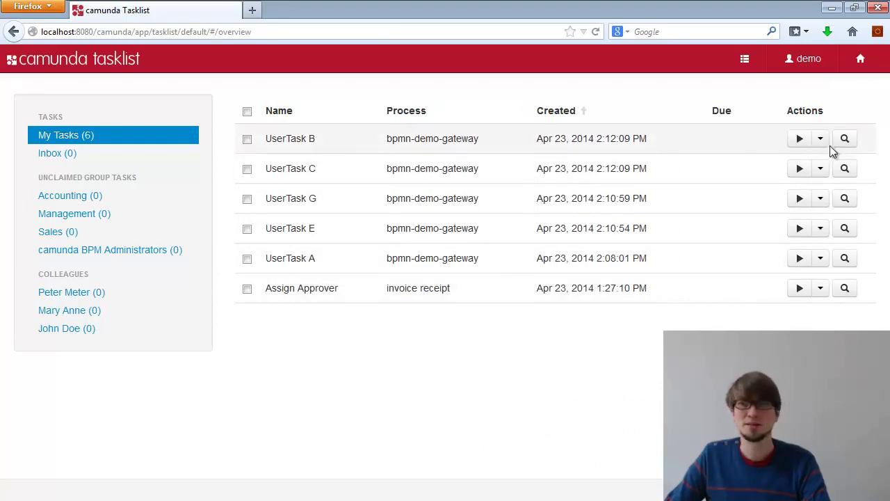
pyautogui.click(842, 139)
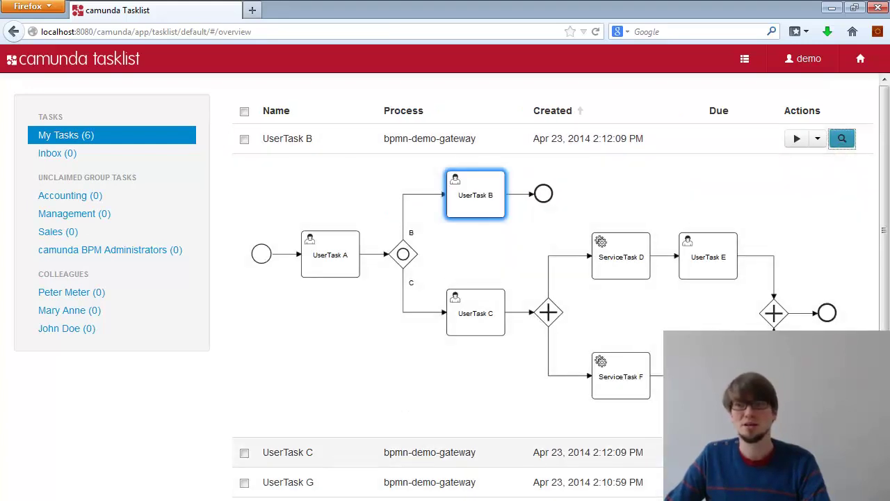
pyautogui.click(842, 453)
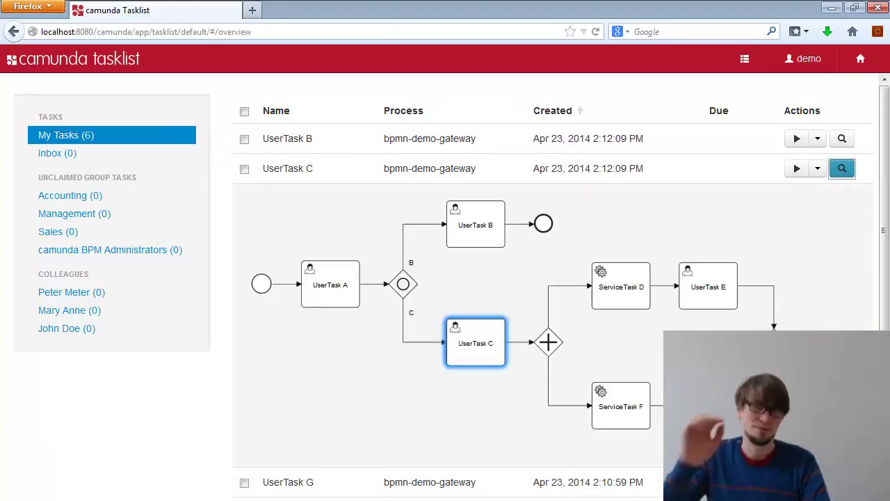
# Start another instance of the bpmn-demo-gateway process.
pyautogui.click(745, 59)
pyautogui.click(731, 87)
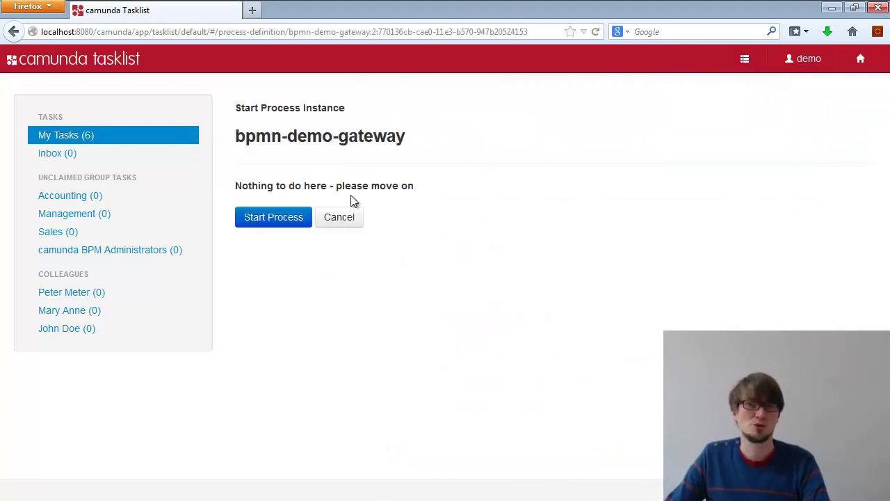
pyautogui.click(271, 217)
# Complete the new instance's UserTask A with only path B selected, and check the process diagram of the newest UserTask B.
pyautogui.click(793, 143)
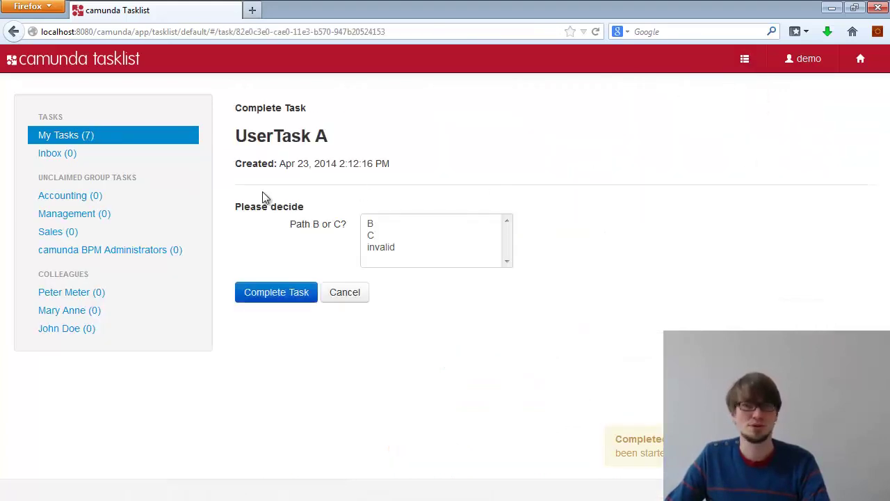
pyautogui.click(395, 225)
pyautogui.click(297, 293)
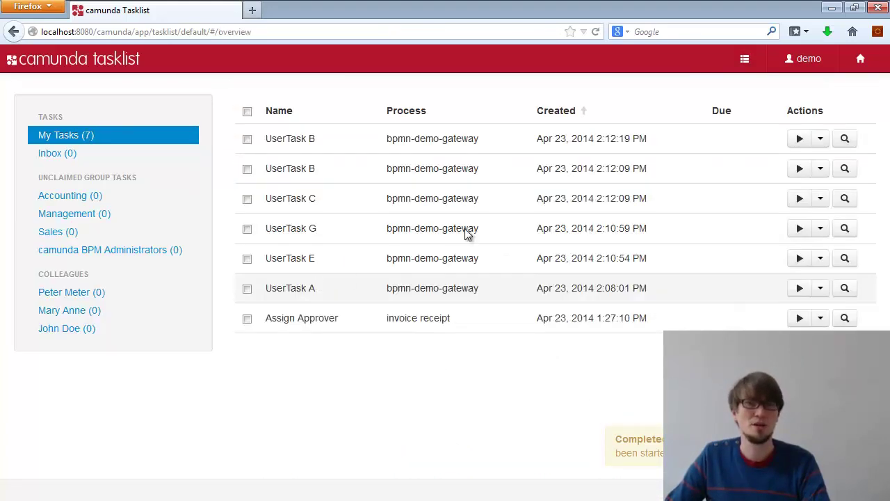
pyautogui.click(851, 142)
pyautogui.click(845, 140)
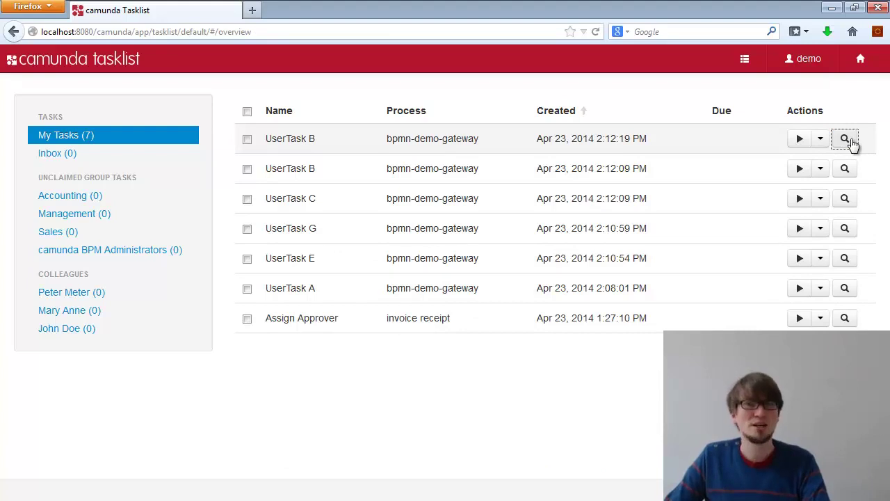
# Switch to Eclipse and change the inclusive gateway after UserTask A to an Exclusive Gateway.
pyautogui.hotkey('alt', 'Tab')
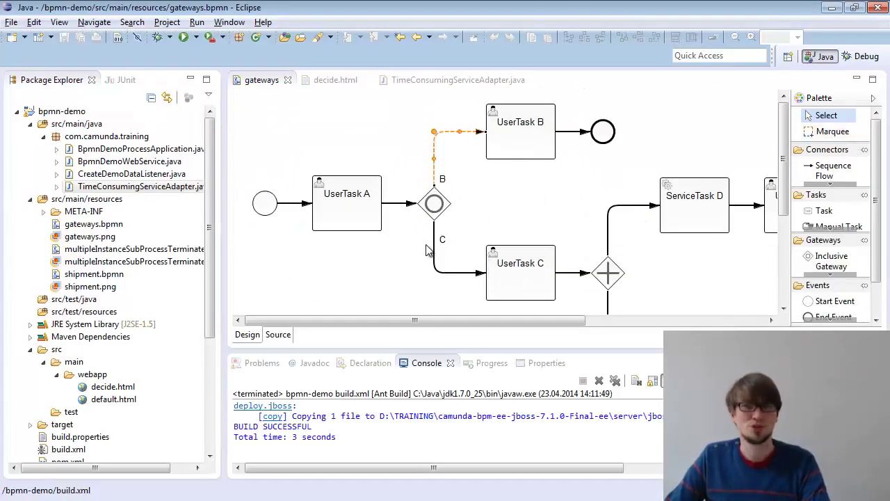
pyautogui.click(433, 200)
pyautogui.click(424, 231)
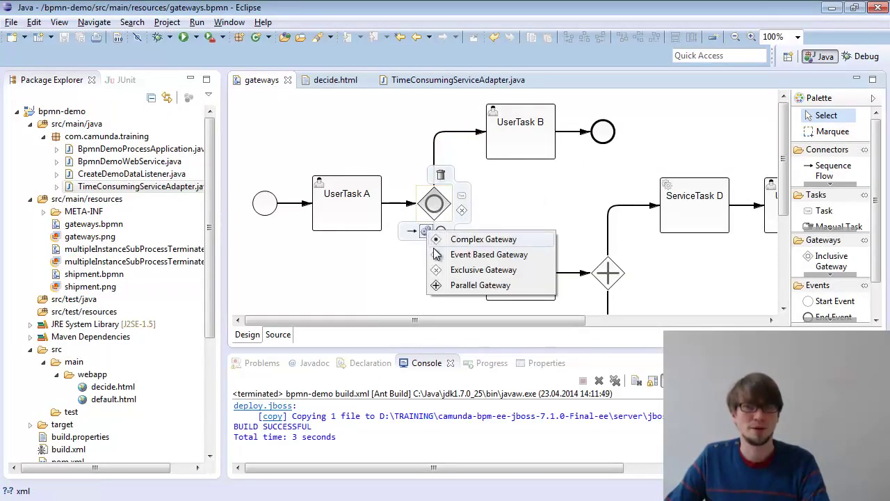
pyautogui.click(465, 272)
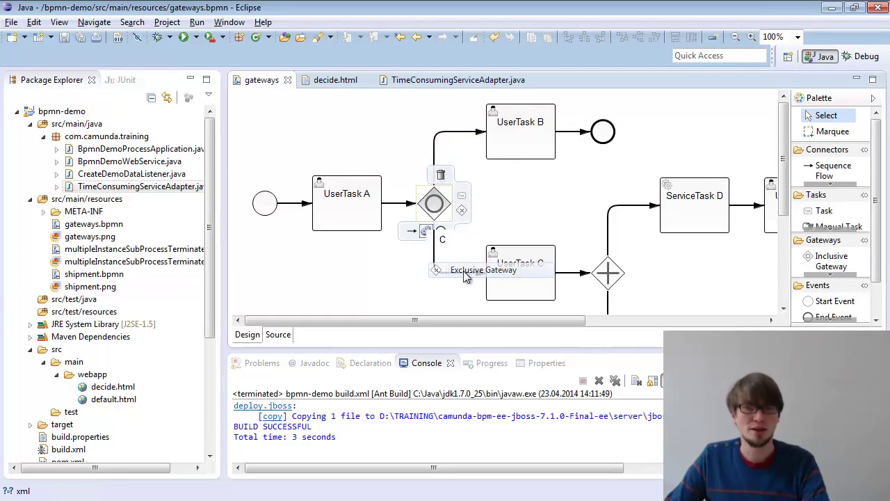
# Show the exclusive gateway's properties in an enlarged pane and open its Default Flow choices.
pyautogui.click(438, 212)
pyautogui.click(535, 363)
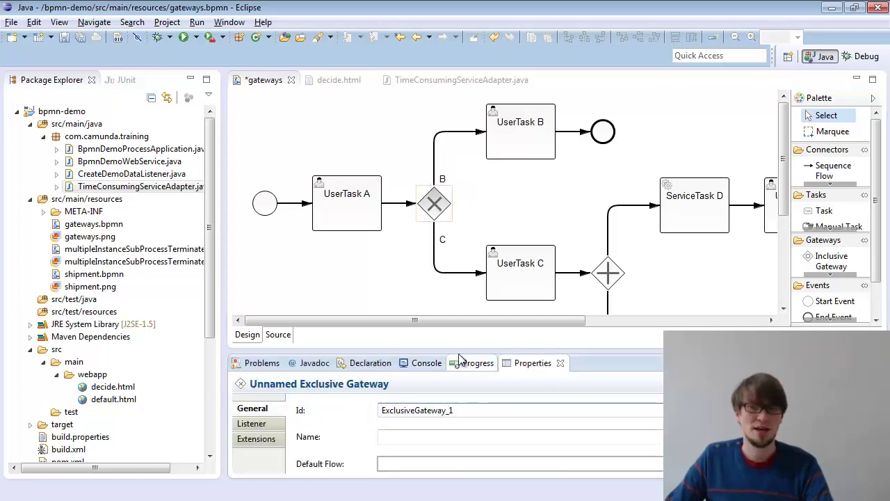
pyautogui.moveTo(461, 346); pyautogui.dragTo(460, 306)
pyautogui.click(465, 422)
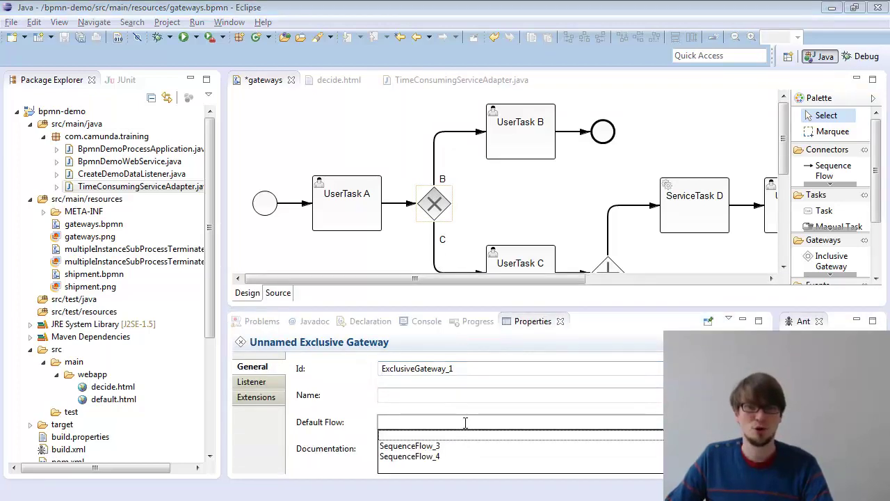
# Change the Id of sequence flow C to SequenceFlowC and save the gateways diagram.
pyautogui.click(434, 244)
pyautogui.click(459, 369)
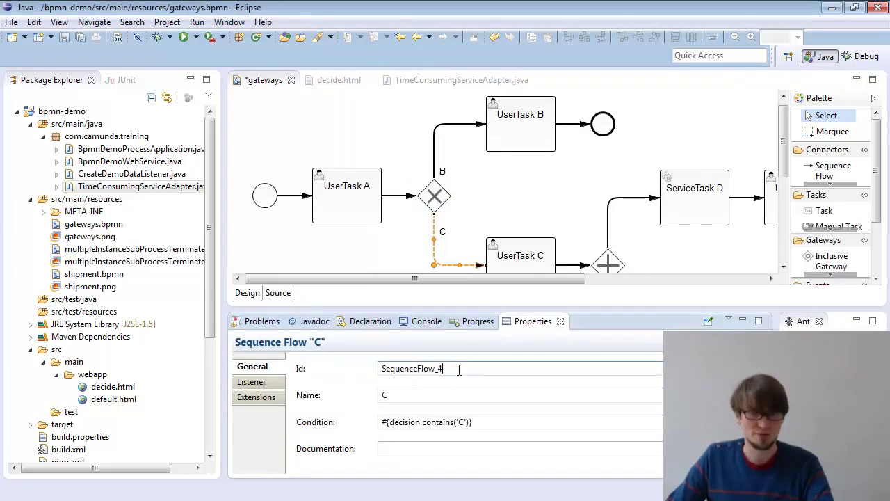
pyautogui.press('BackSpace')
pyautogui.press('BackSpace')
pyautogui.write('C')
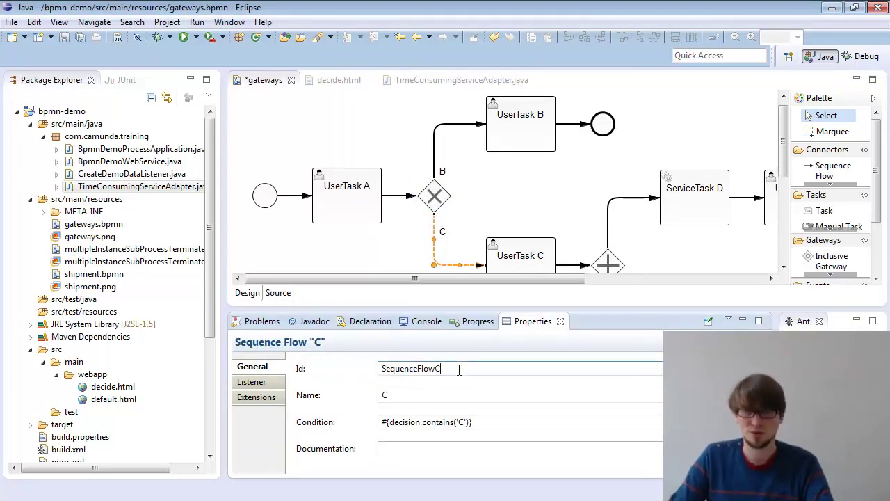
pyautogui.hotkey('ctrl', 's')
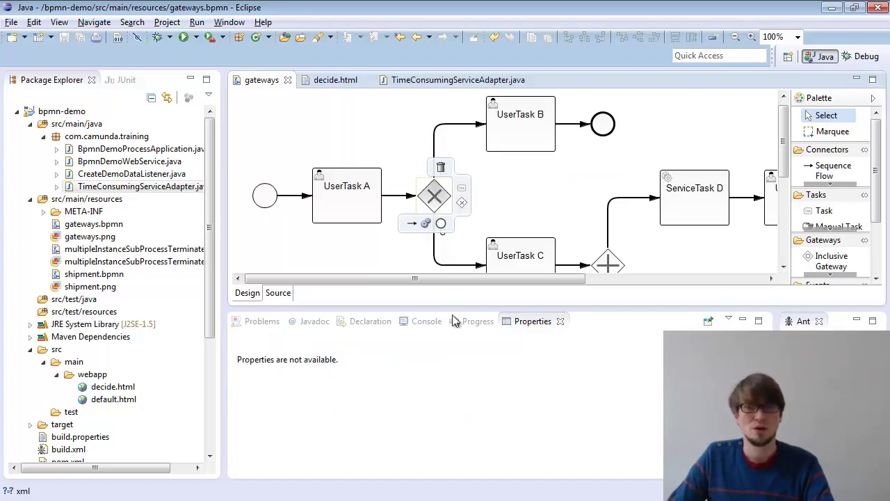
# Set the Default Flow of the exclusive gateway after UserTask A to SequenceFlowC.
pyautogui.click(434, 196)
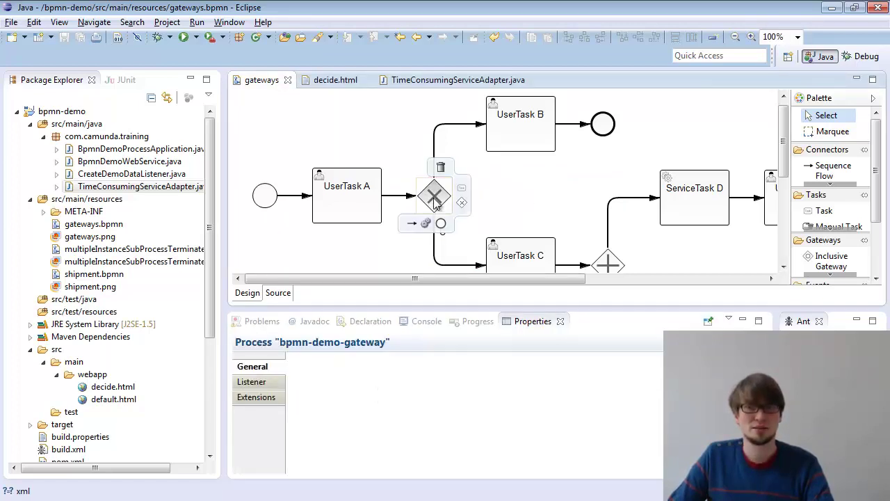
pyautogui.click(449, 417)
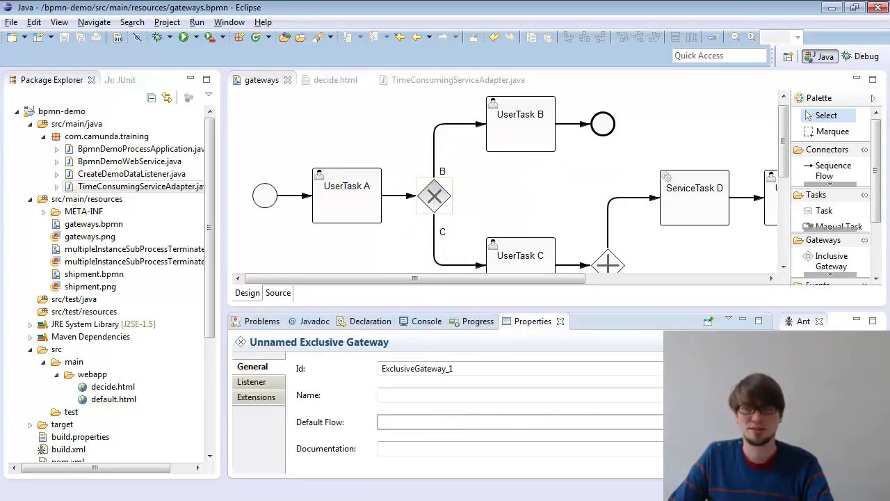
pyautogui.click(437, 455)
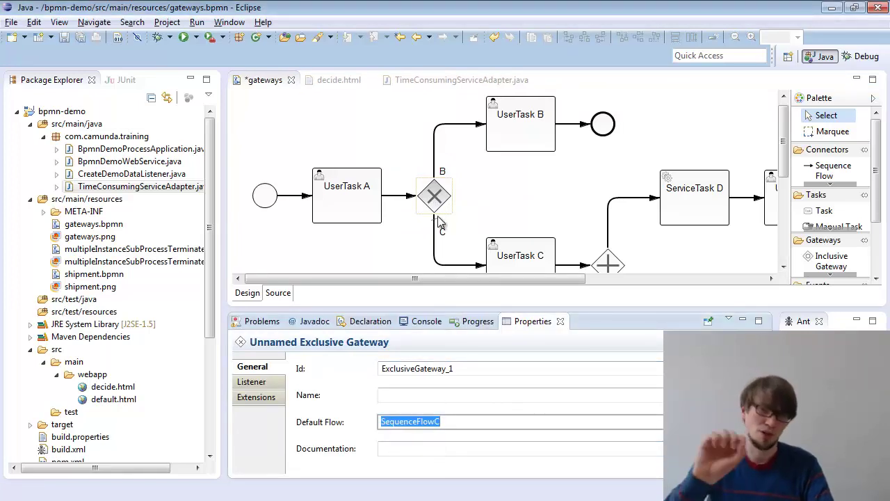
pyautogui.moveTo(430, 194)
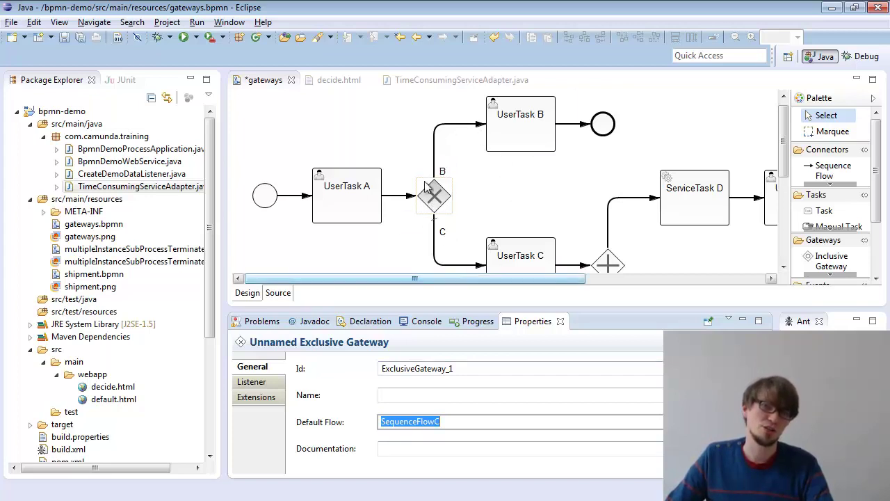
# Clear the condition of sequence flow C and save the gateways diagram.
pyautogui.click(436, 259)
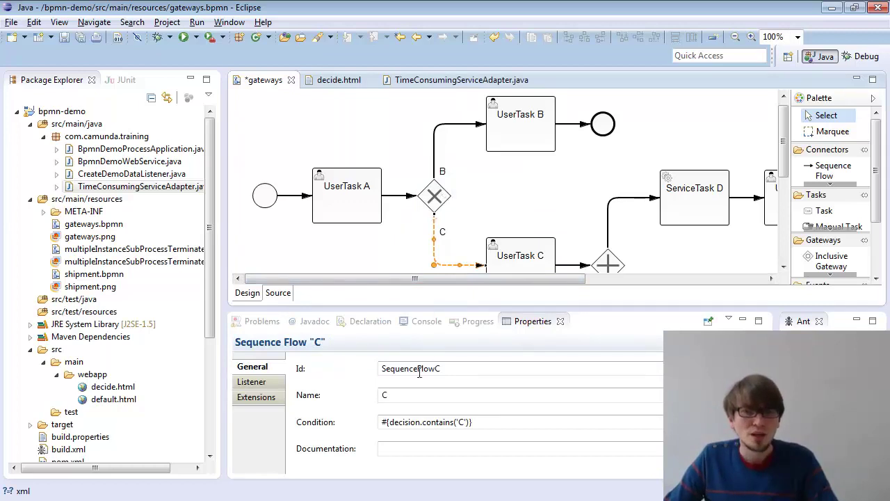
pyautogui.click(500, 421)
pyautogui.hotkey('ctrl', 'a')
pyautogui.press('BackSpace')
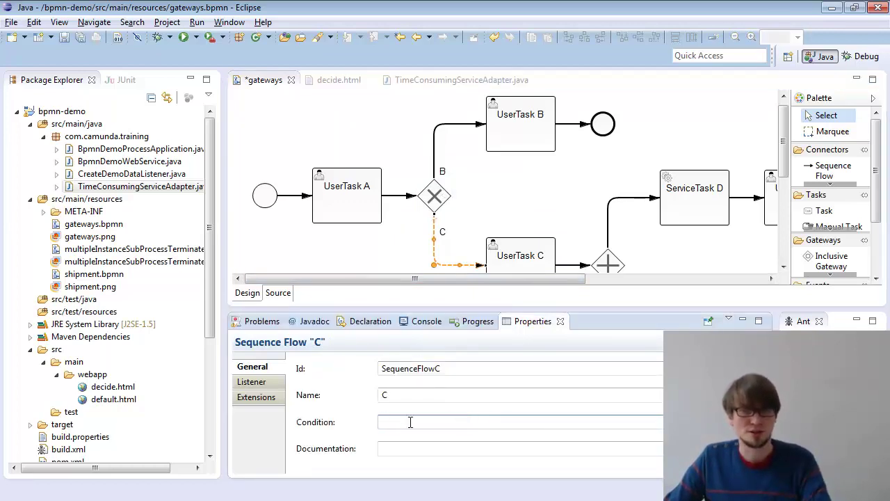
pyautogui.hotkey('ctrl', 's')
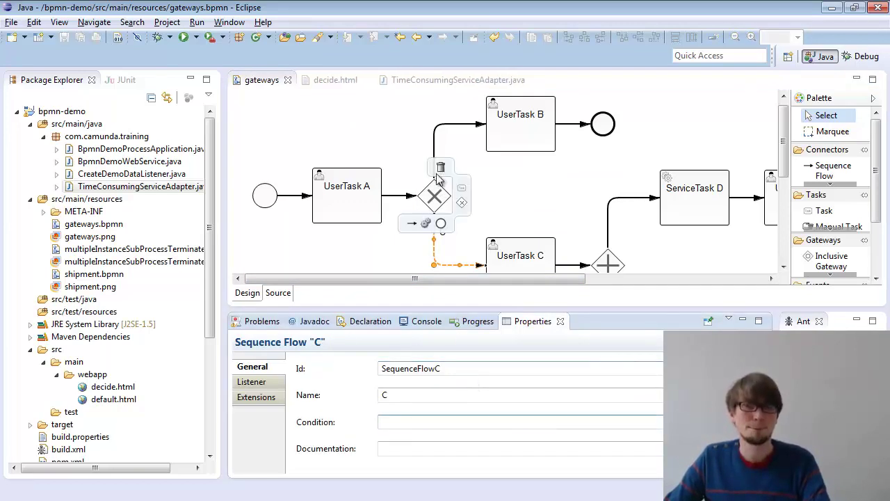
# Review sequence flow B, the bpmn-demo-gateway process properties, and the exclusive gateway's default flow setting.
pyautogui.click(436, 150)
pyautogui.click(487, 192)
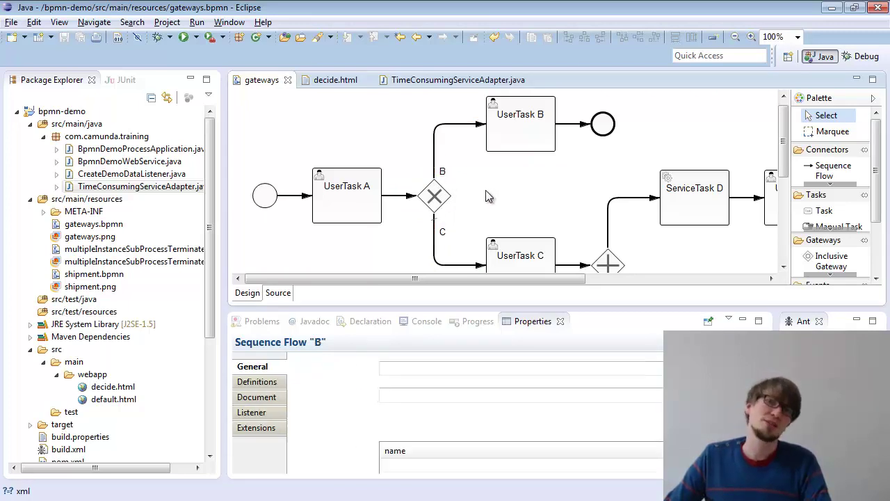
pyautogui.moveTo(438, 226)
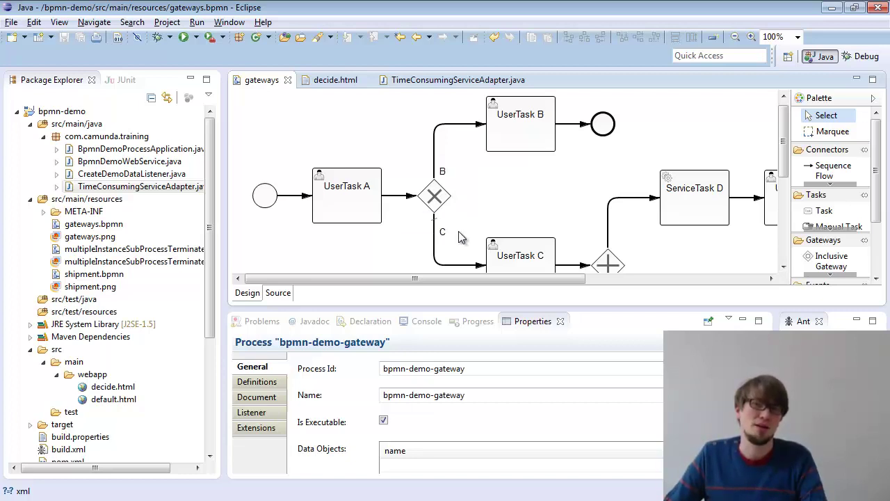
pyautogui.click(433, 202)
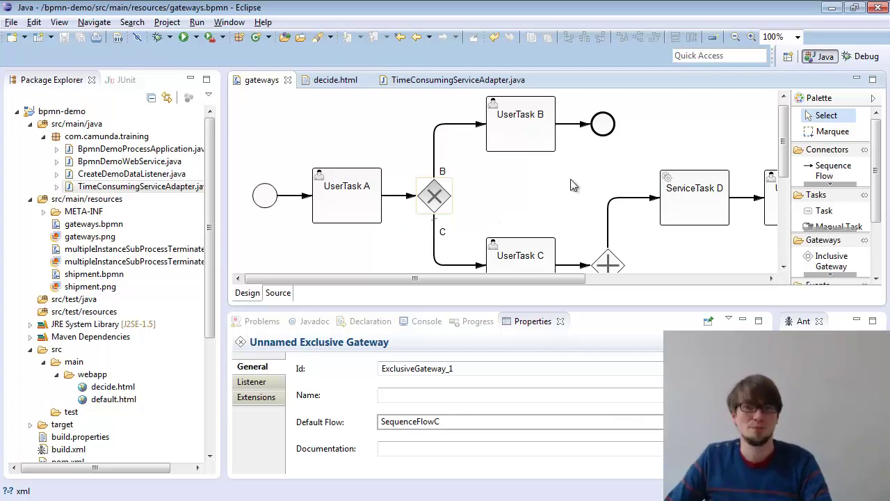
pyautogui.moveTo(427, 223)
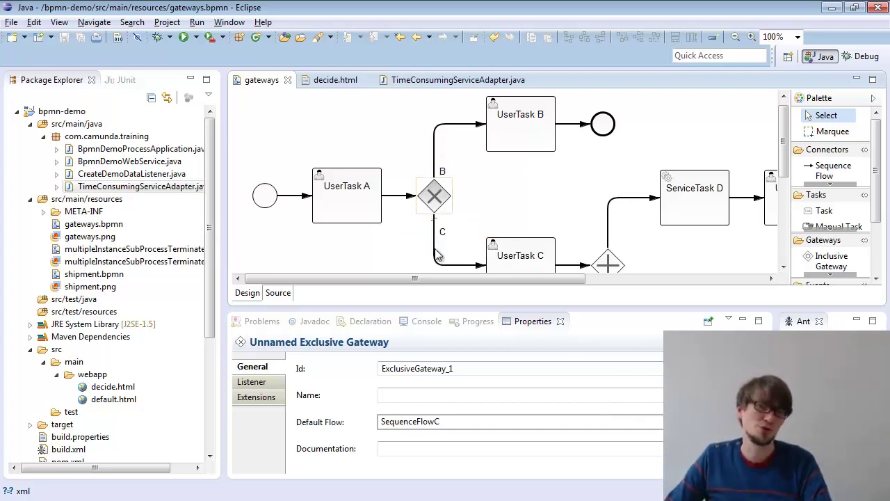
# Delete the joining parallel gateway after UserTask E and UserTask G.
pyautogui.moveTo(551, 270)
pyautogui.moveTo(536, 283); pyautogui.dragTo(694, 292)
pyautogui.scroll(-3, 696, 284)
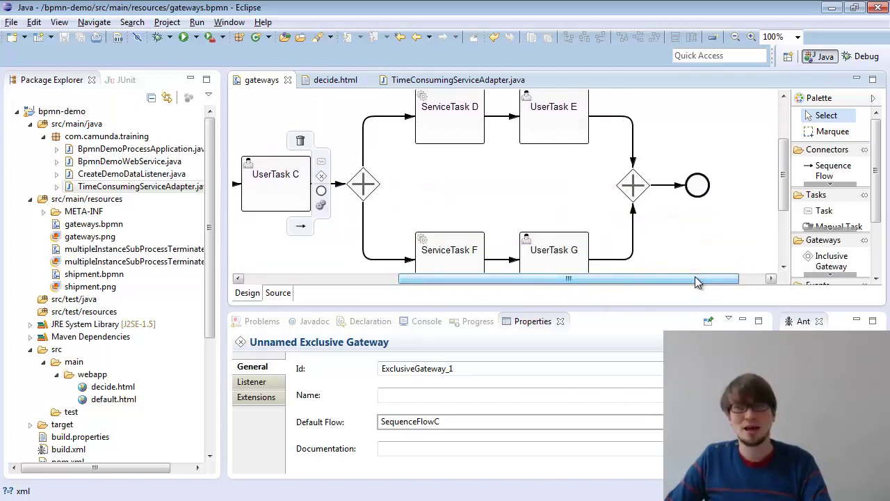
pyautogui.click(640, 193)
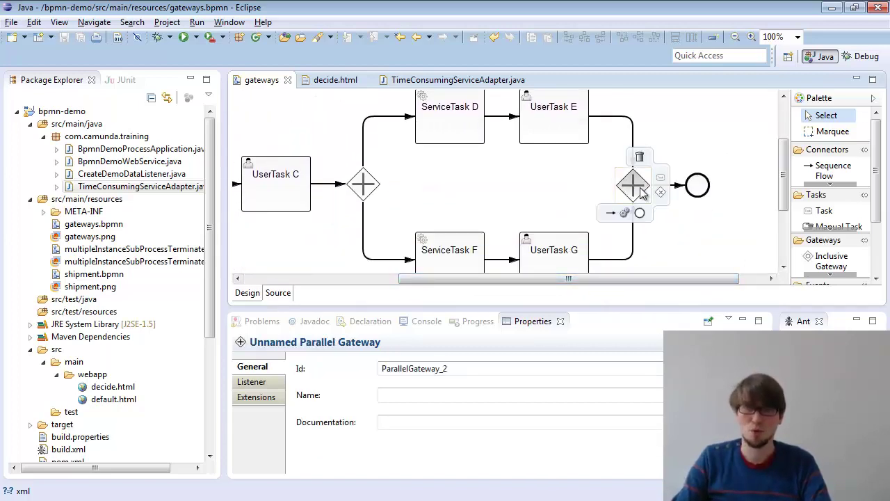
pyautogui.press('Delete')
pyautogui.click(697, 185)
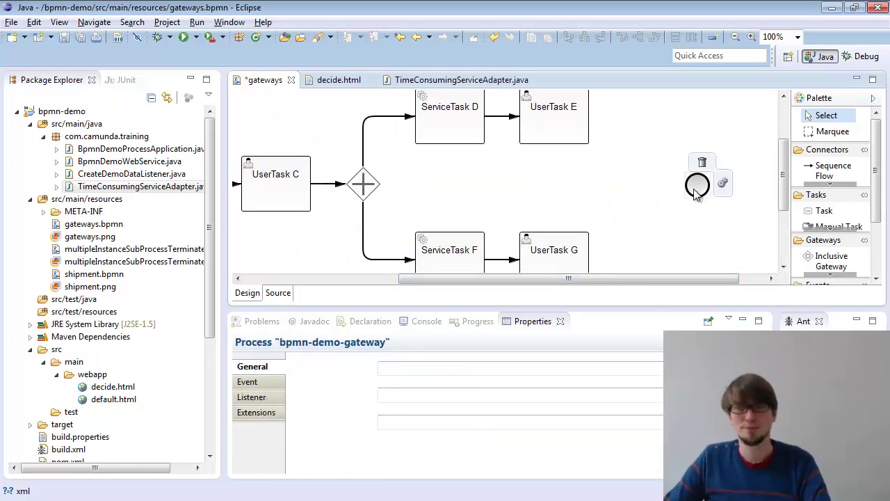
# Append an end event to UserTask E and delete the old unconnected end event.
pyautogui.click(569, 127)
pyautogui.click(600, 123)
pyautogui.click(623, 131)
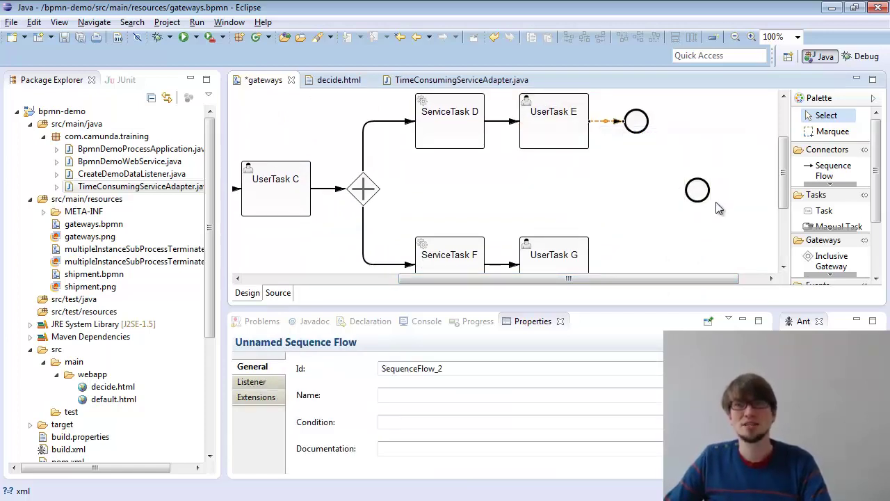
pyautogui.click(697, 190)
pyautogui.press('Delete')
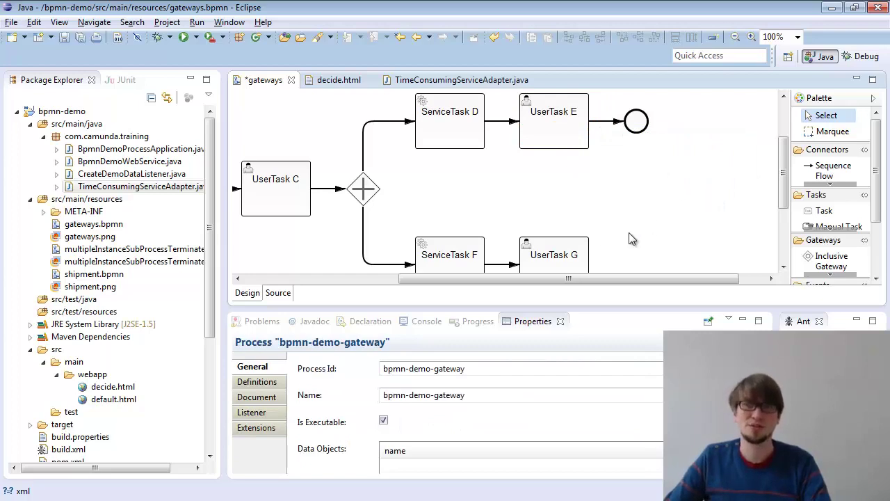
# Enlarge the diagram editor, append an end event to UserTask G, and save the gateways diagram.
pyautogui.moveTo(637, 304); pyautogui.dragTo(638, 338)
pyautogui.click(575, 277)
pyautogui.click(600, 271)
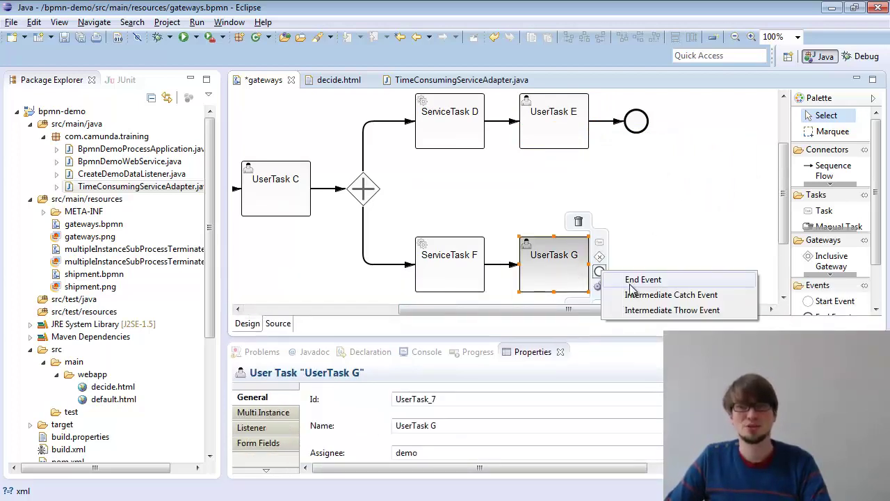
pyautogui.click(629, 280)
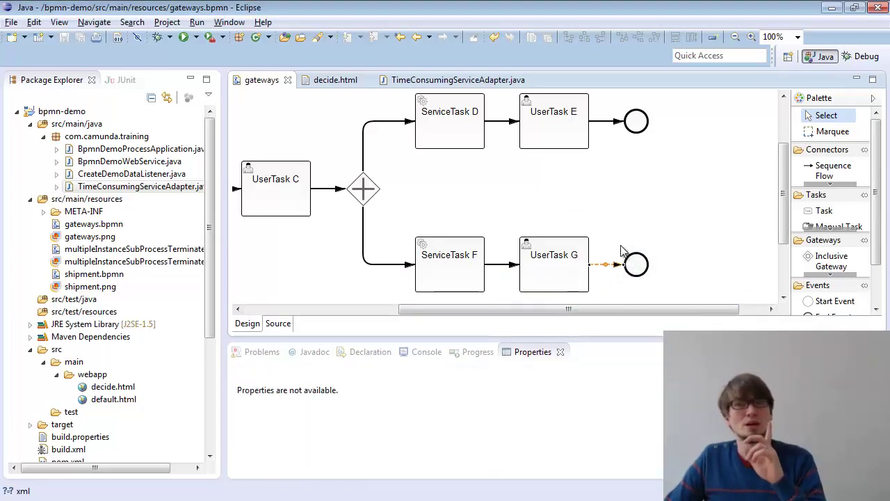
# Reconnect the parallel gateway's upper sequence flow from ServiceTask D directly to UserTask E and delete ServiceTask D.
pyautogui.moveTo(431, 150)
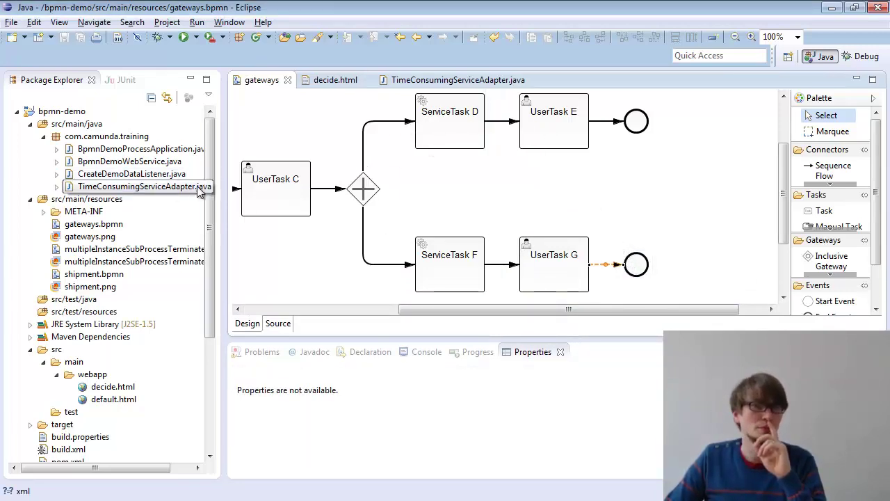
pyautogui.click(440, 136)
pyautogui.click(382, 121)
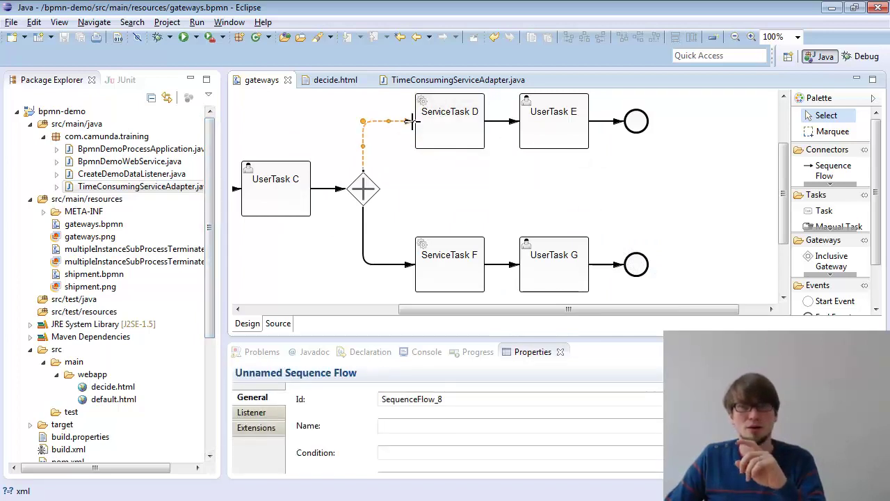
pyautogui.moveTo(414, 121); pyautogui.dragTo(537, 121)
pyautogui.click(470, 119)
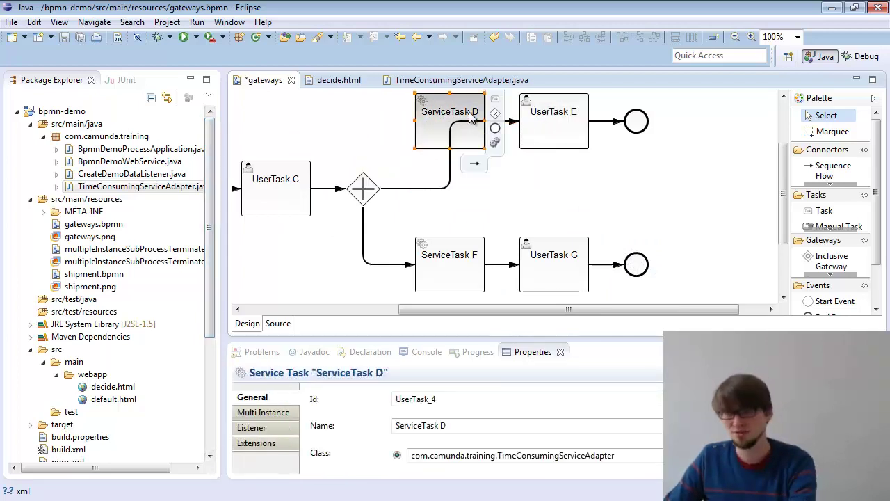
pyautogui.press('Delete')
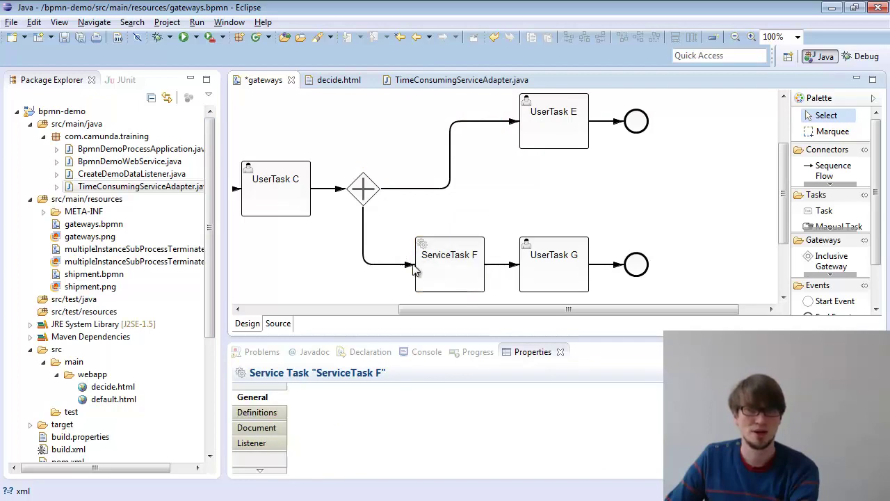
# Reconnect the parallel gateway's lower sequence flow from ServiceTask F directly to UserTask G and delete ServiceTask F.
pyautogui.click(390, 264)
pyautogui.moveTo(414, 264); pyautogui.dragTo(536, 265)
pyautogui.click(445, 274)
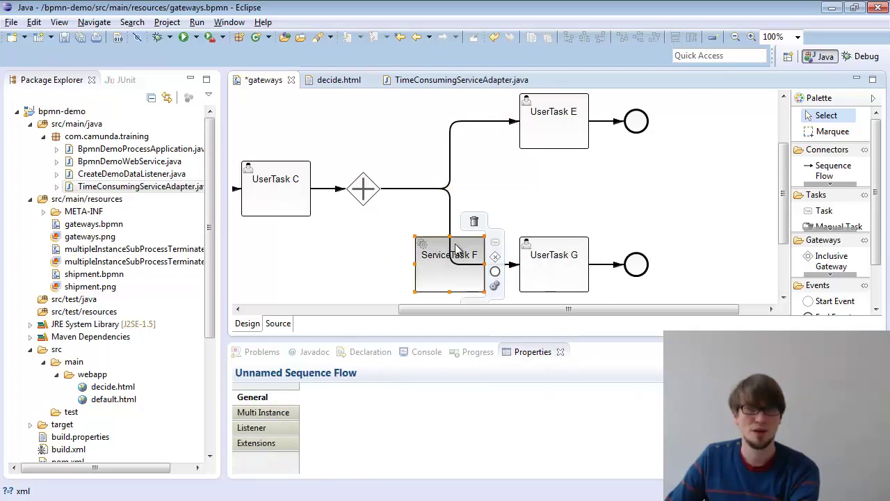
pyautogui.press('Delete')
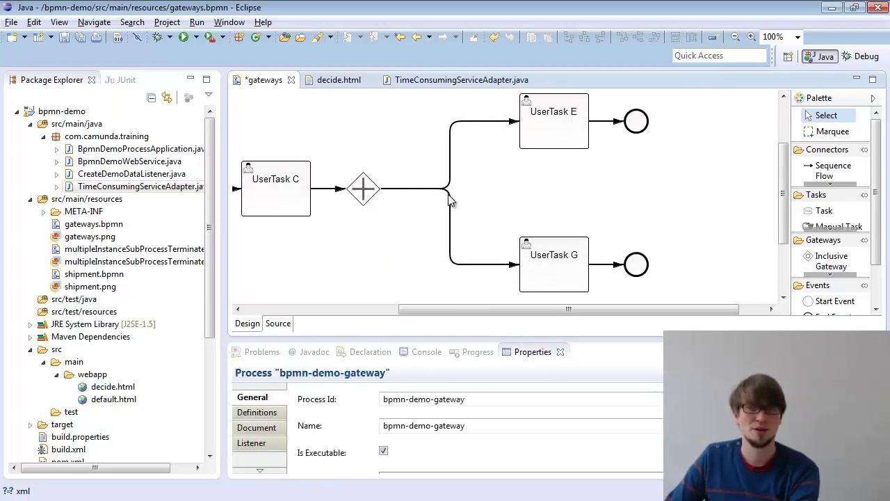
# Reshape the flows to UserTask G and UserTask E so they leave the parallel gateway vertically and bend at right angles.
pyautogui.click(449, 201)
pyautogui.moveTo(449, 200); pyautogui.dragTo(355, 264)
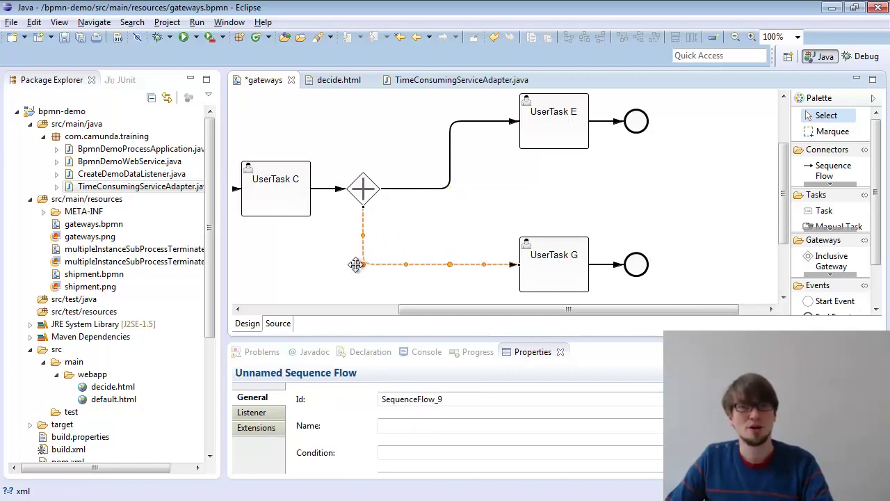
pyautogui.click(452, 191)
pyautogui.click(449, 188)
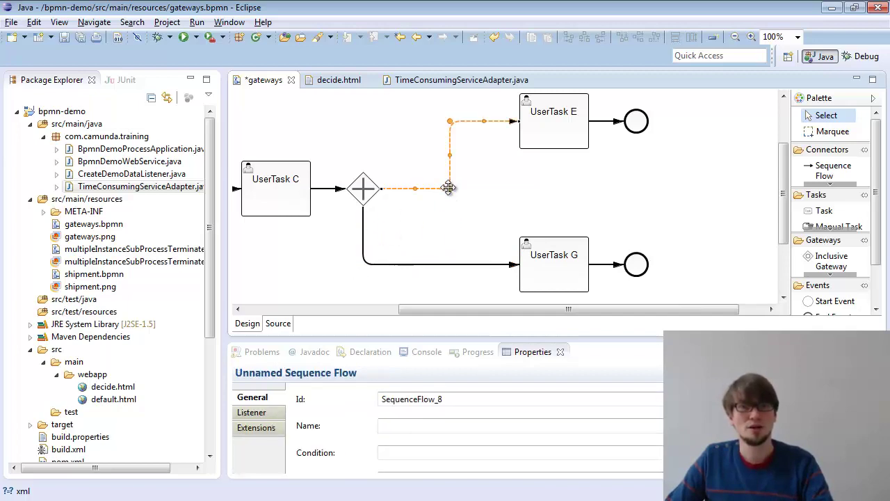
pyautogui.moveTo(450, 188); pyautogui.dragTo(368, 127)
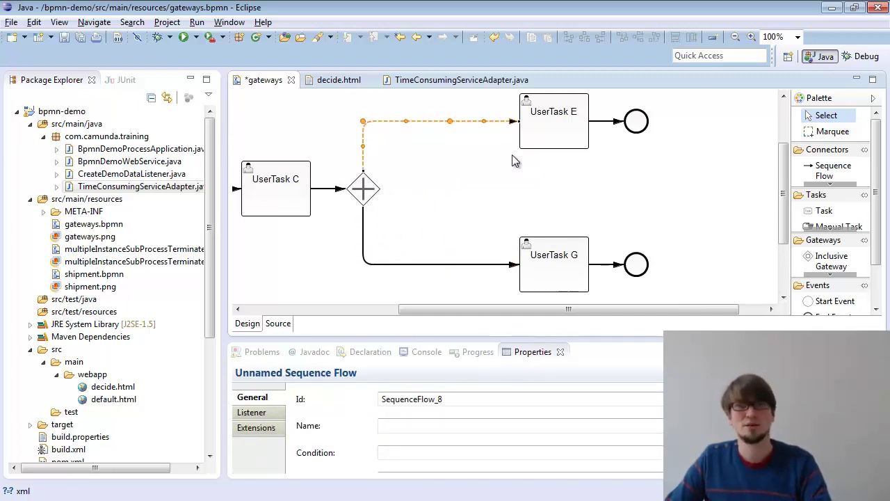
# Save the gateways diagram and run the bpmn-demo Ant build to deploy it.
pyautogui.hotkey('ctrl', 's')
pyautogui.moveTo(553, 279)
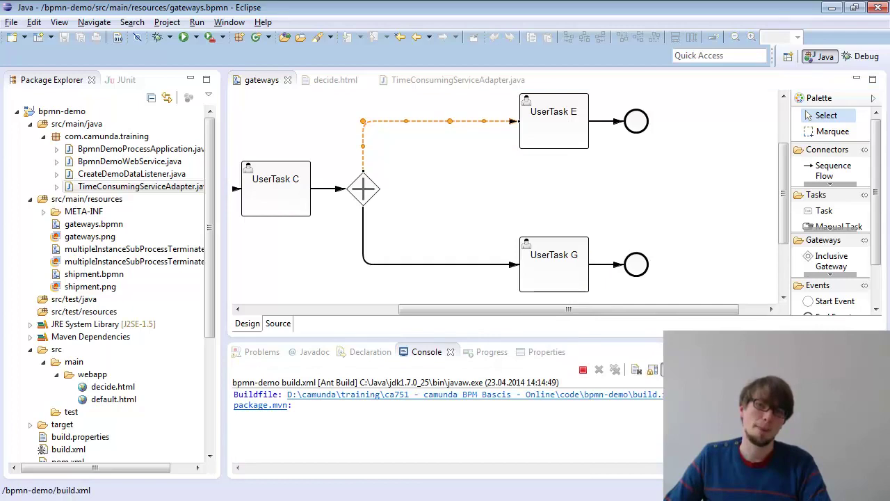
pyautogui.moveTo(567, 129)
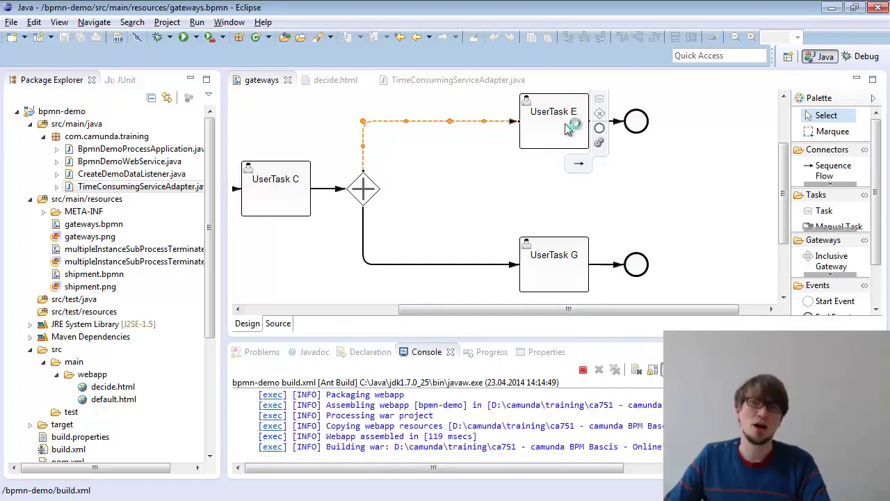
pyautogui.click(636, 122)
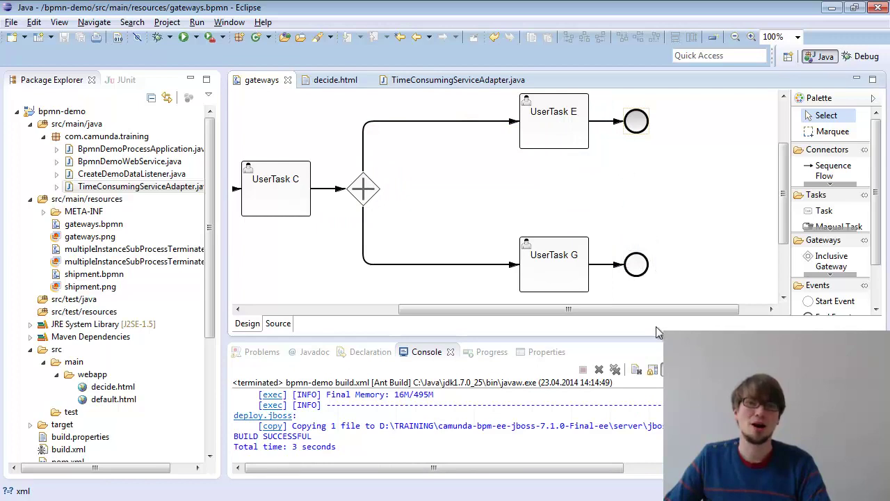
# Switch to camunda Tasklist in Firefox, refresh it, and start a new bpmn-demo-gateway process instance.
pyautogui.hotkey('alt', 'Tab')
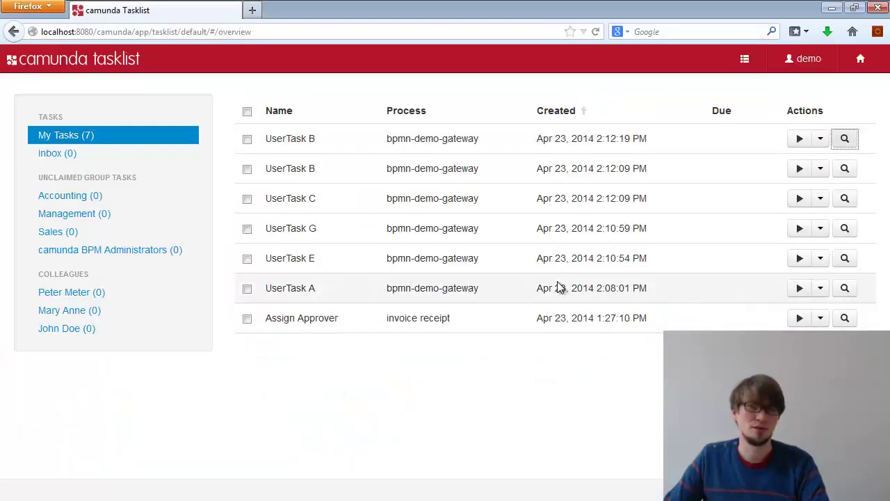
pyautogui.press('F5')
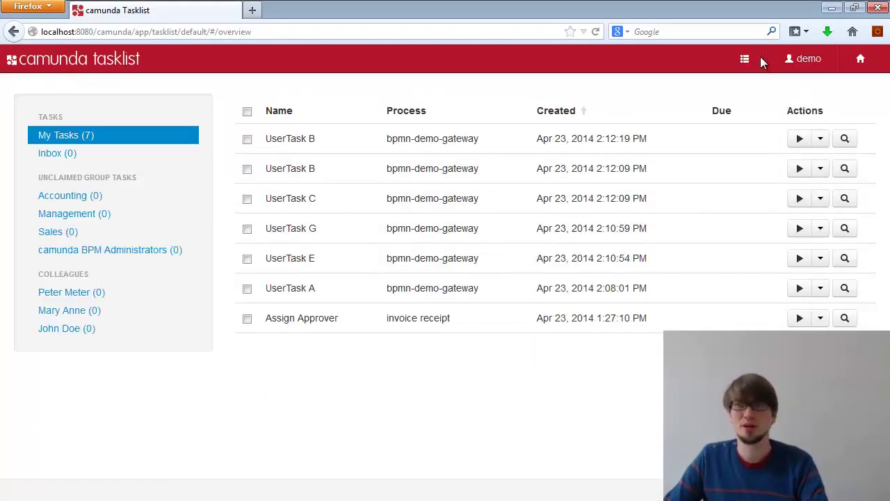
pyautogui.click(745, 59)
pyautogui.click(737, 89)
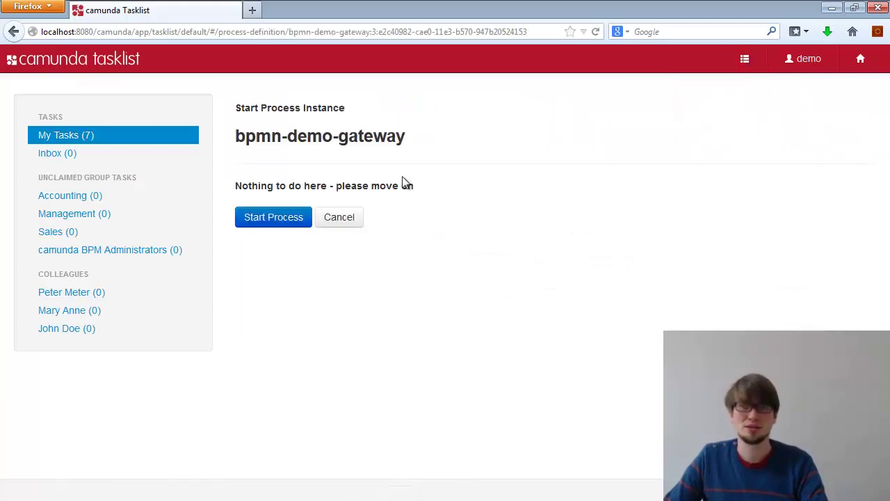
pyautogui.click(282, 222)
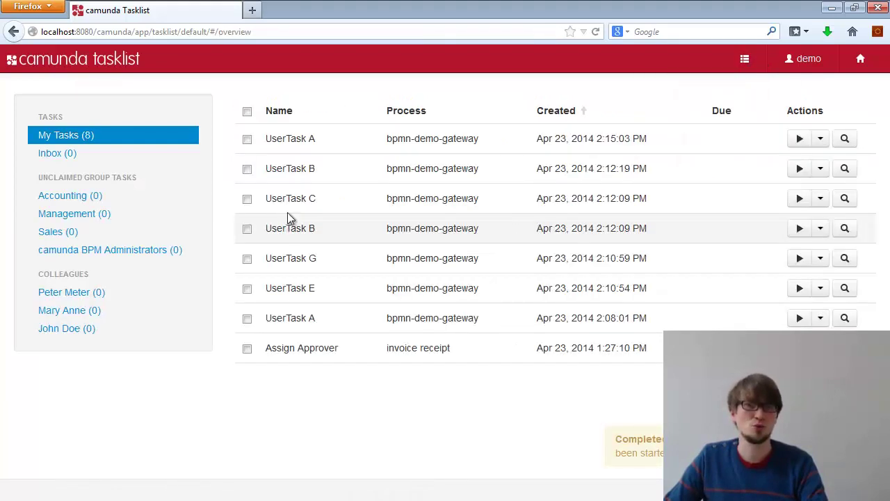
# Complete the new UserTask A with "invalid" chosen as the path decision.
pyautogui.click(798, 138)
pyautogui.click(383, 247)
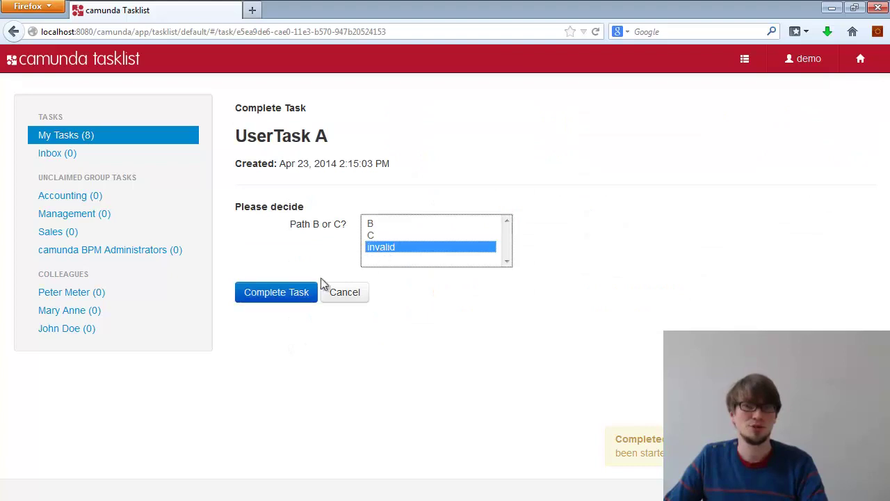
pyautogui.click(298, 295)
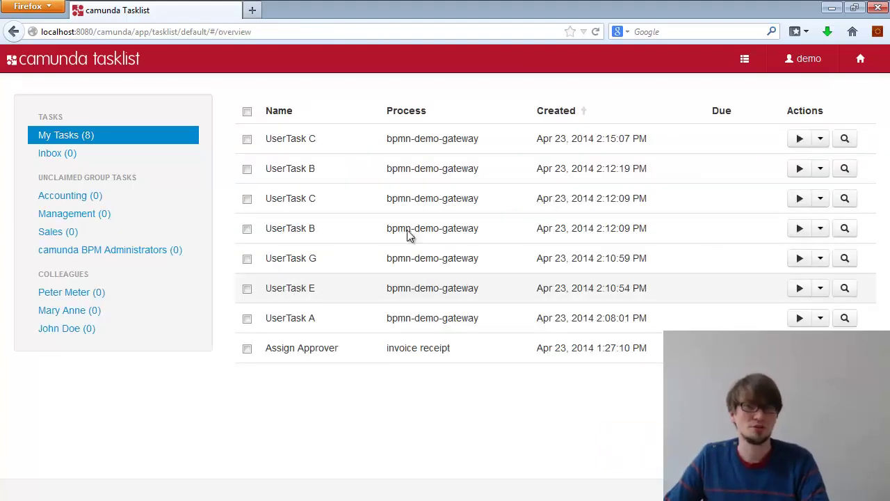
# Show the process diagram for the newest UserTask C and complete that task.
pyautogui.click(845, 140)
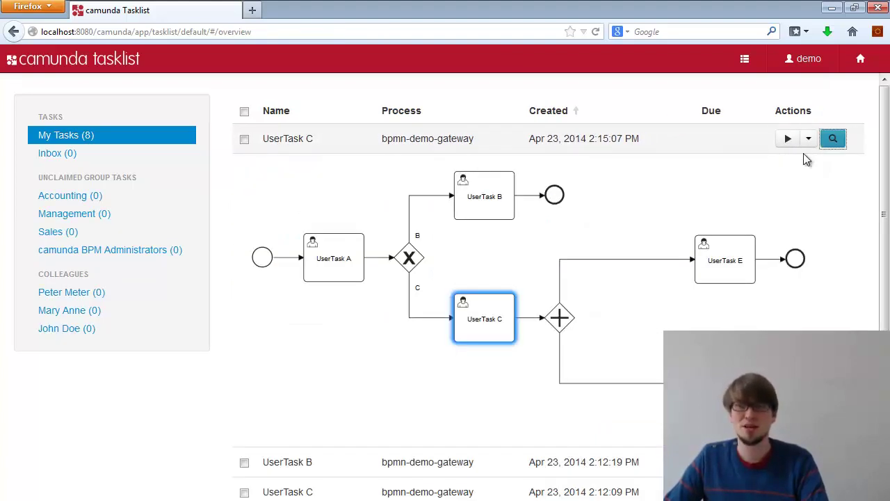
pyautogui.click(798, 141)
pyautogui.click(288, 249)
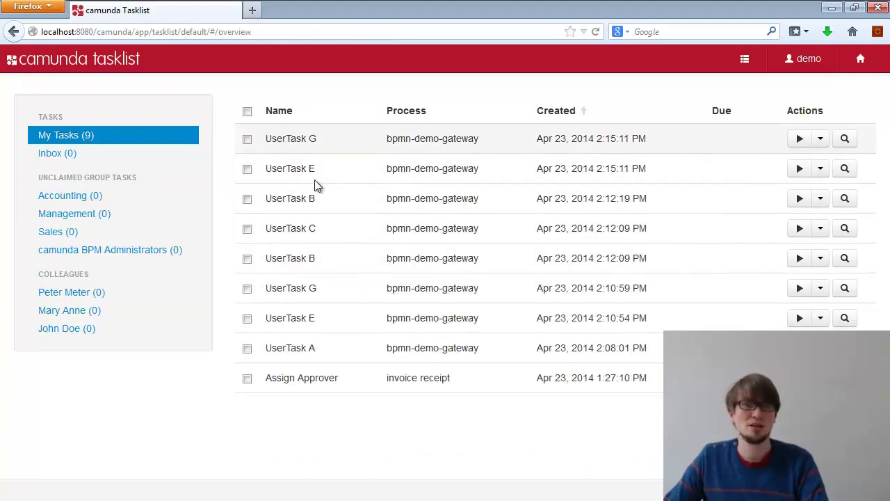
# Open camunda Cockpit in a new browser tab and display the newly started bpmn-demo-gateway process instance.
pyautogui.click(860, 60)
pyautogui.rightClick(827, 90)
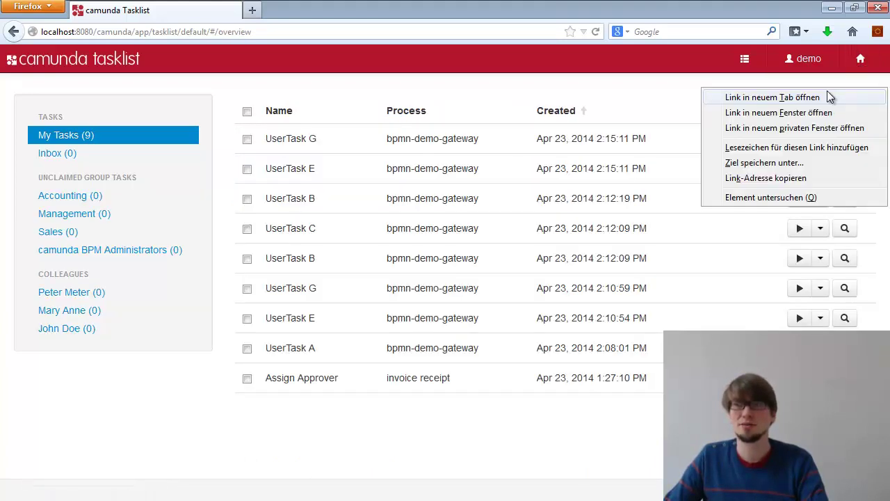
pyautogui.click(827, 95)
pyautogui.click(308, 10)
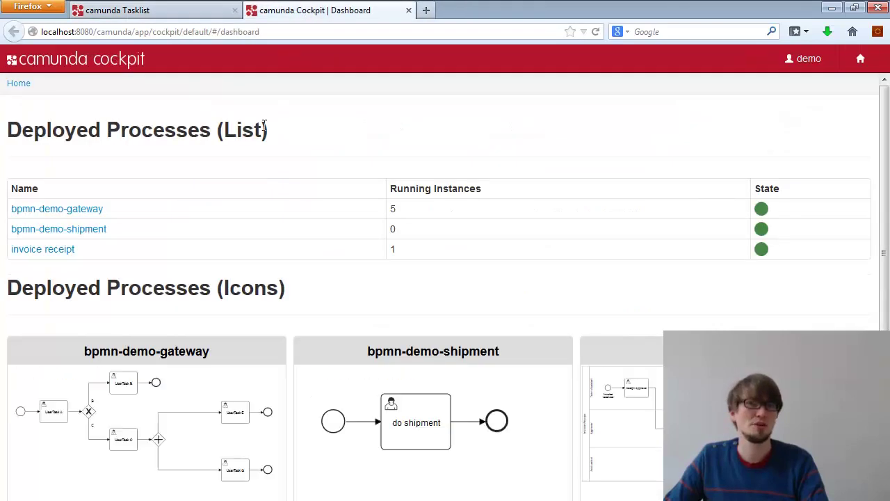
pyautogui.click(76, 211)
pyautogui.click(223, 366)
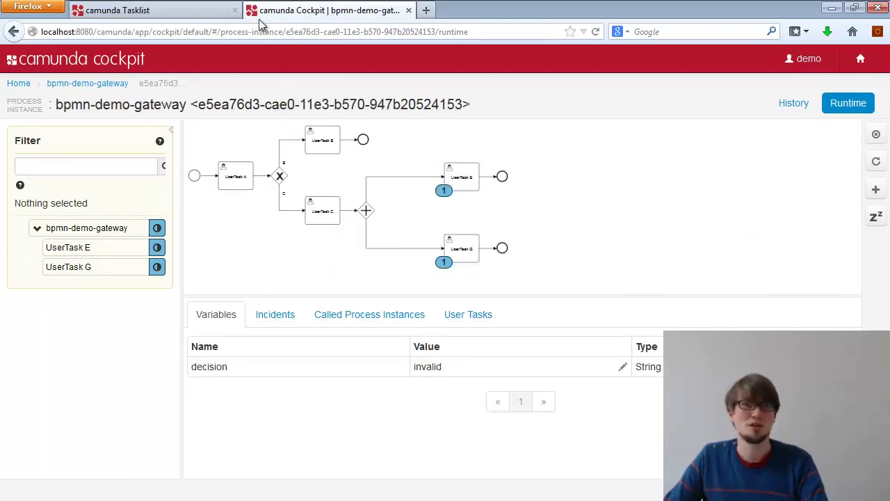
# Return to Tasklist and complete the newest UserTask G.
pyautogui.click(186, 14)
pyautogui.click(800, 138)
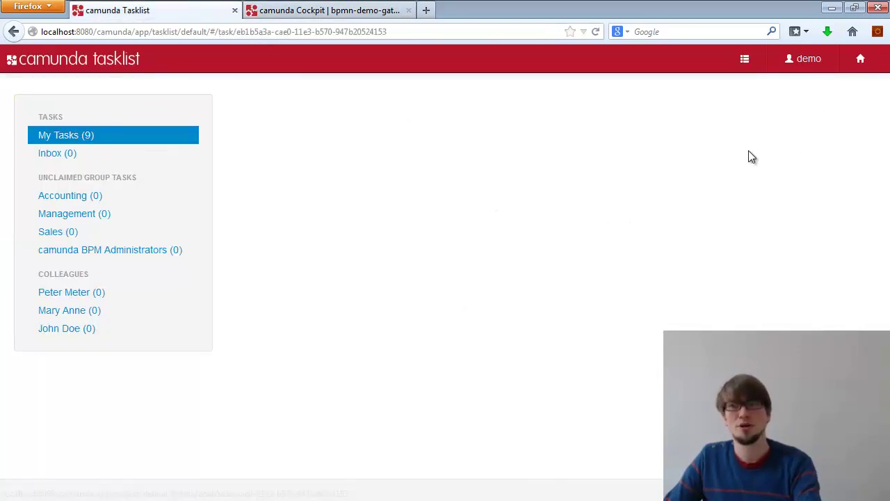
pyautogui.click(308, 240)
# Reload the process instance in Cockpit, check its running activities, and open its history view.
pyautogui.click(331, 14)
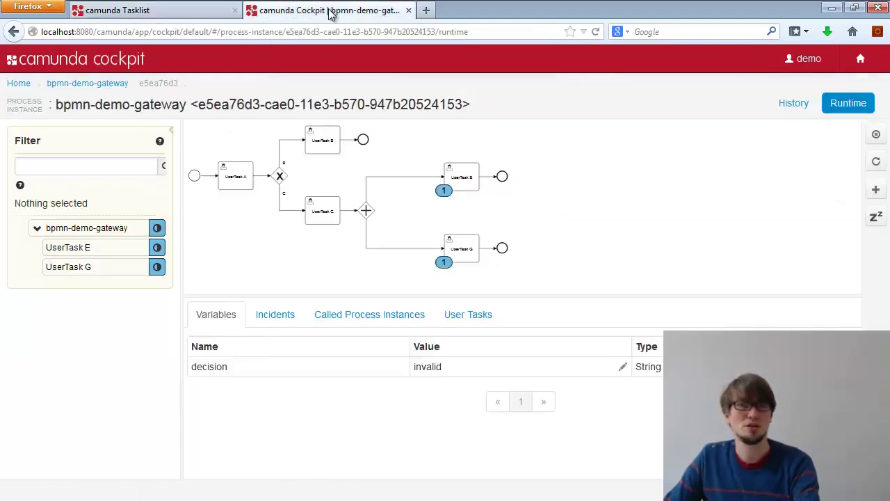
pyautogui.press('F5')
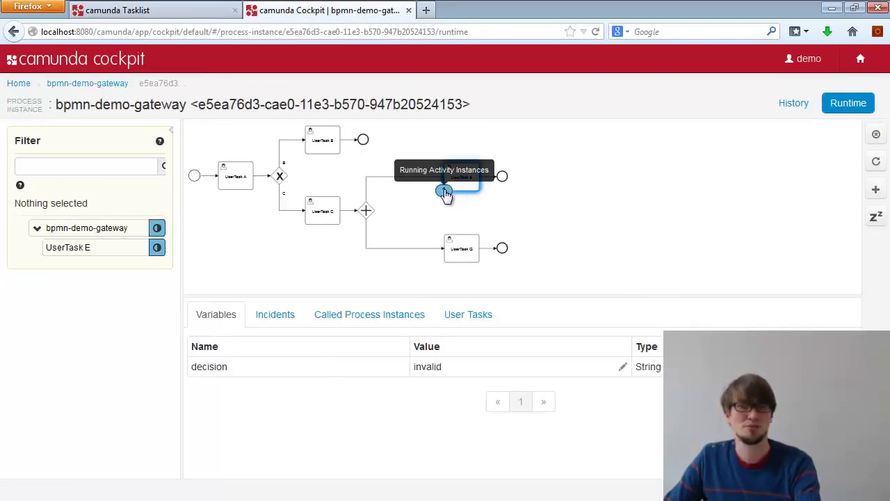
pyautogui.click(793, 103)
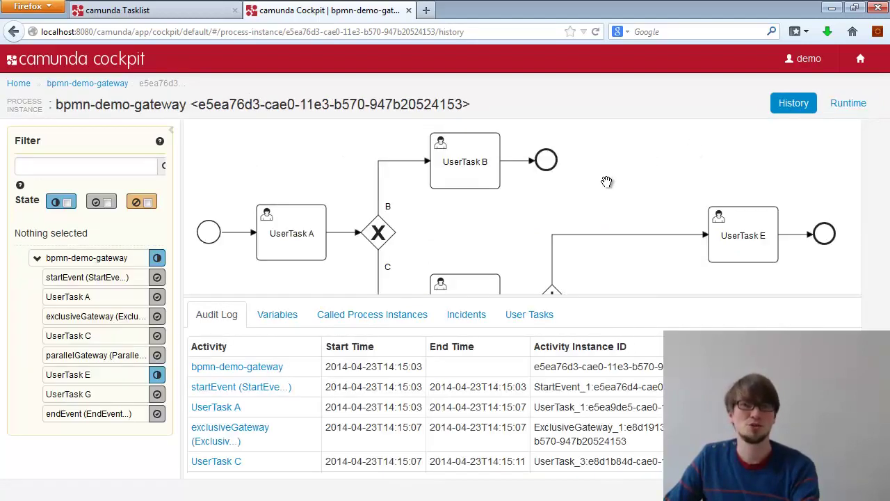
# Complete the newest UserTask E in Tasklist and reload the instance's history in Cockpit.
pyautogui.click(167, 16)
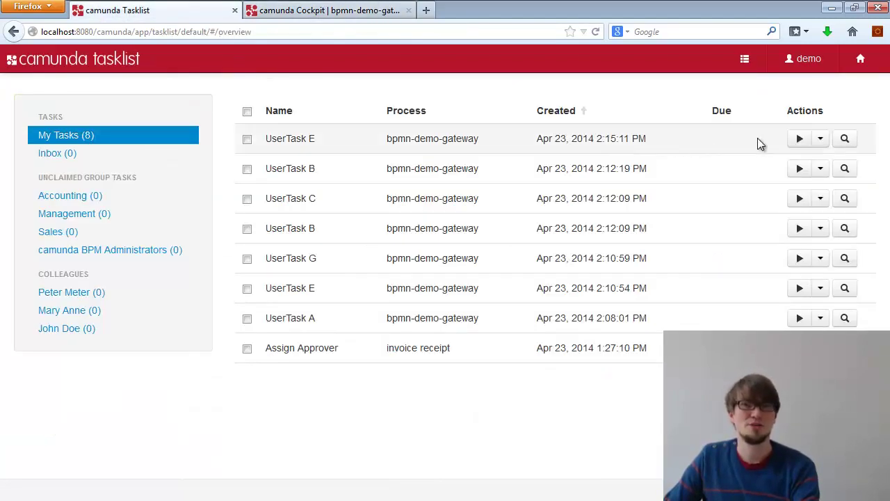
pyautogui.click(802, 139)
pyautogui.click(290, 241)
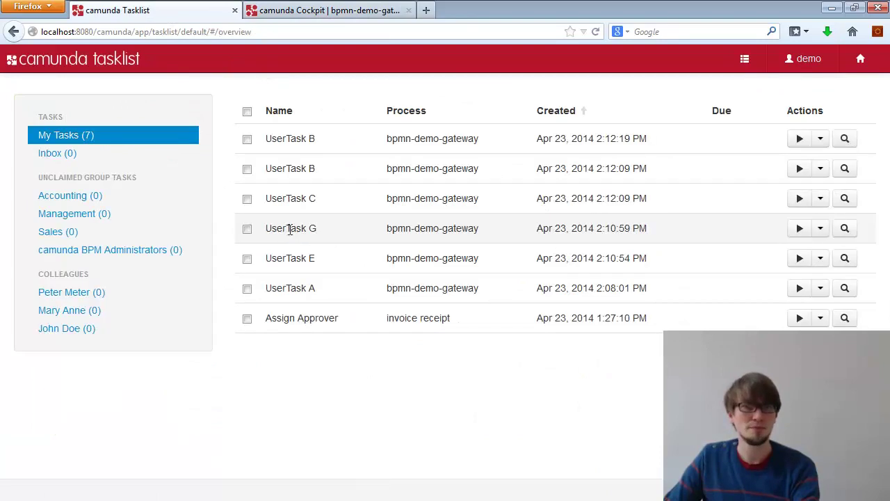
pyautogui.click(310, 11)
pyautogui.press('F5')
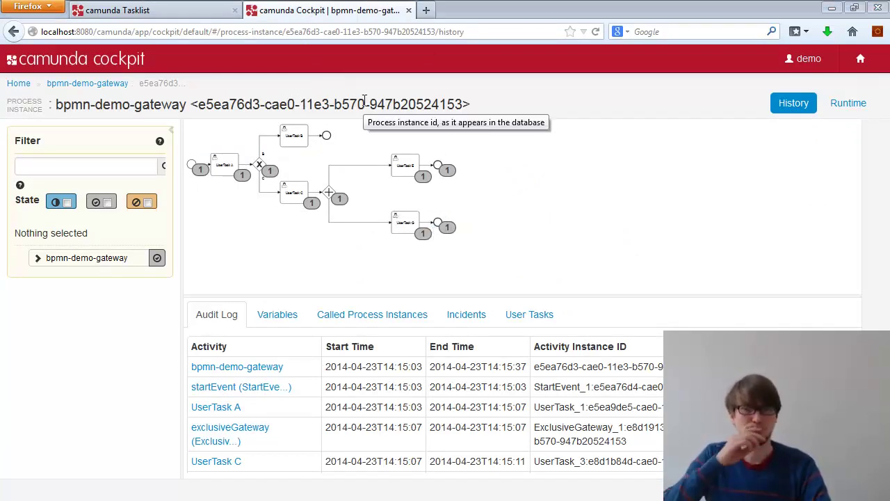
# Switch to Eclipse and change the end event after UserTask E into a terminate end event.
pyautogui.hotkey('alt', 'Tab')
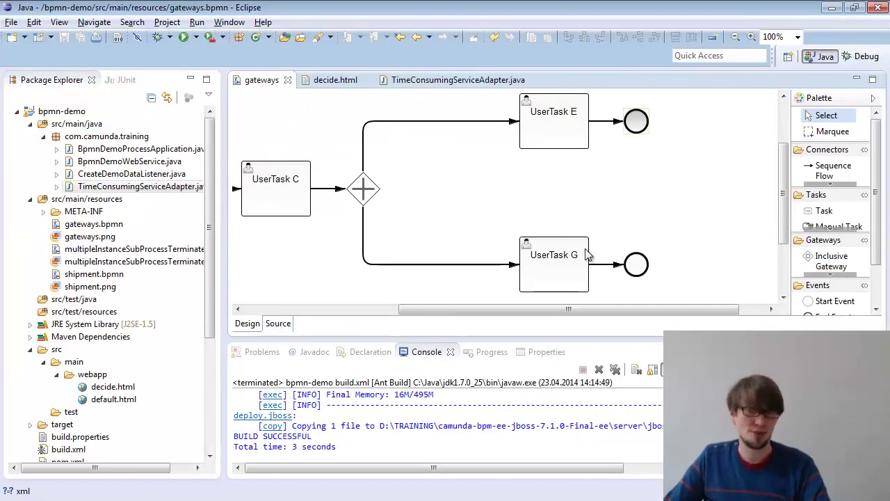
pyautogui.click(661, 122)
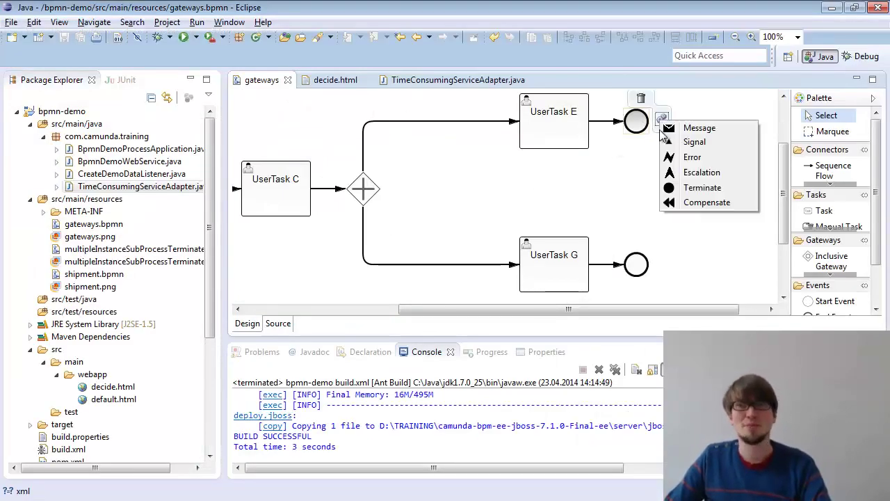
pyautogui.click(698, 194)
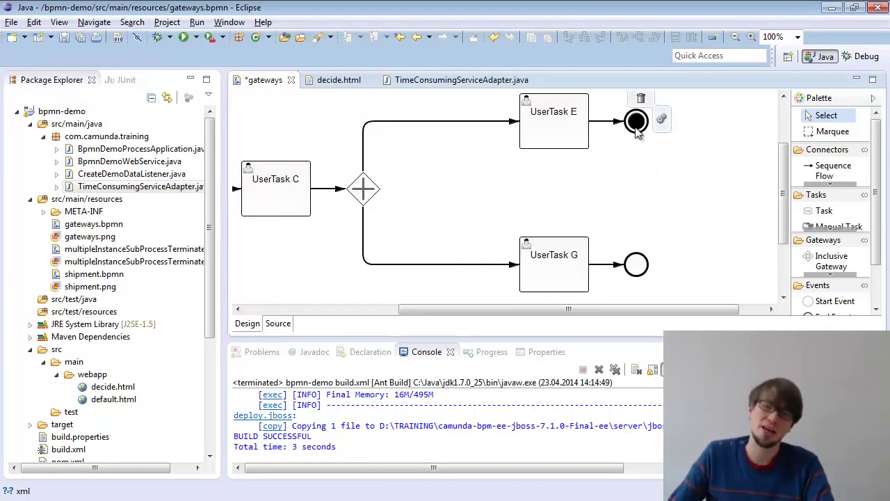
# Save the gateways diagram with its terminate end event so that the bpmn-demo project is rebuilt and deployed.
pyautogui.moveTo(646, 131)
pyautogui.click(560, 125)
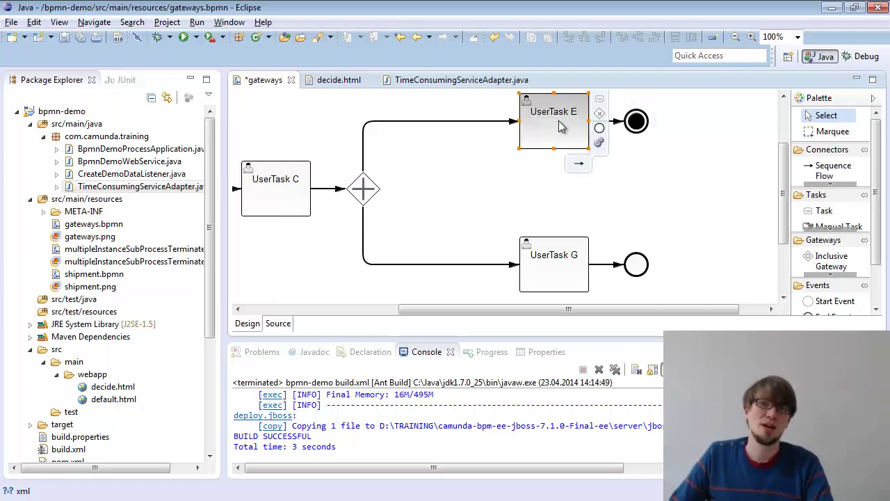
pyautogui.click(635, 161)
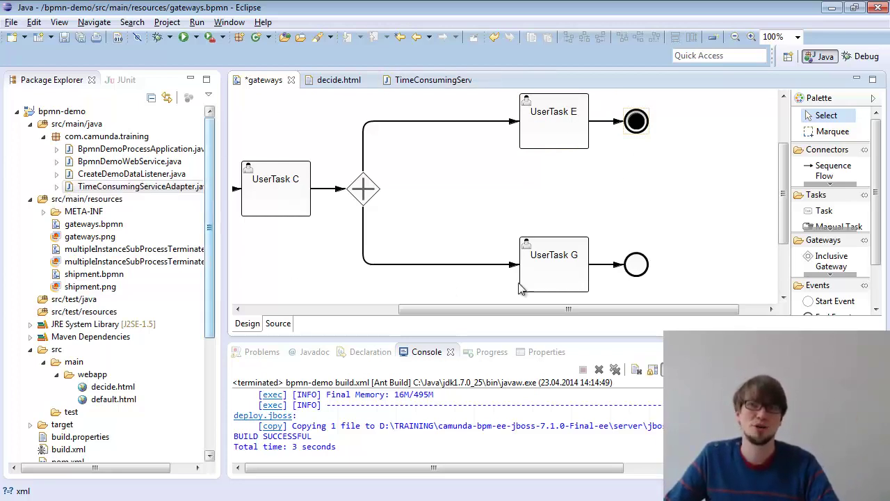
pyautogui.moveTo(567, 141)
pyautogui.moveTo(541, 286)
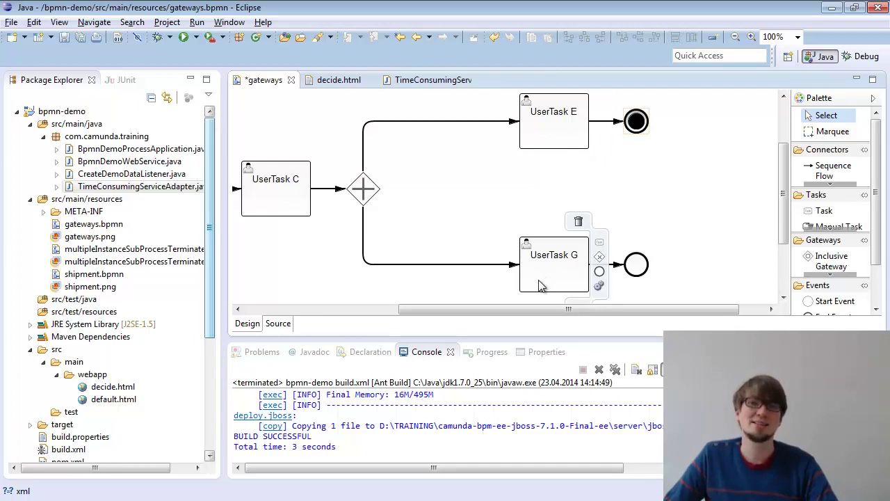
pyautogui.hotkey('ctrl', 's')
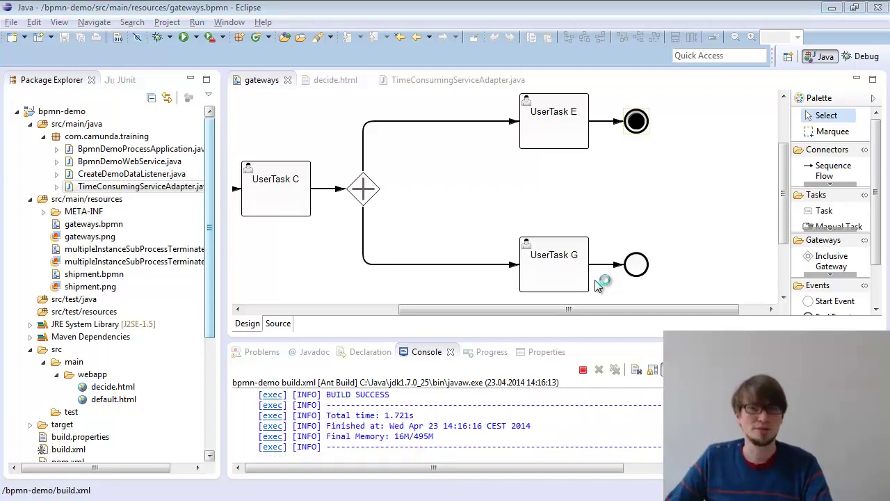
# Switch to the camunda Tasklist in Firefox, reload it, and start a new bpmn-demo-gateway process instance.
pyautogui.hotkey('alt', 'Tab')
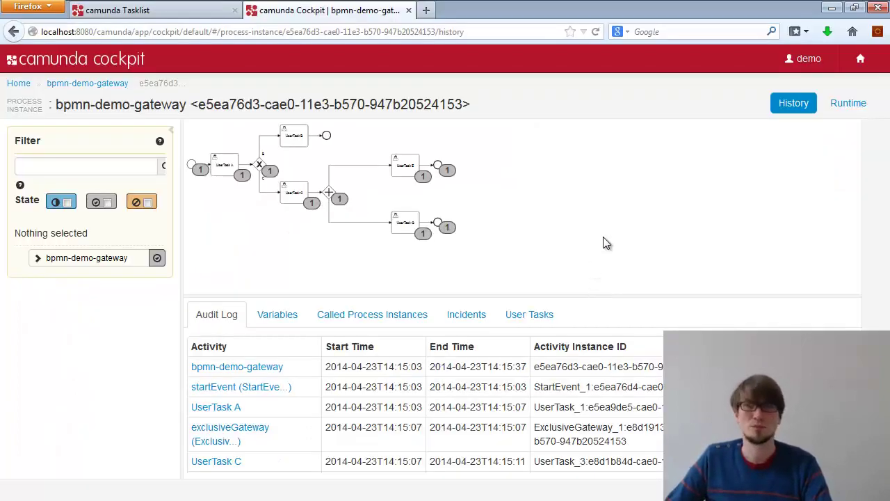
pyautogui.click(175, 13)
pyautogui.press('F5')
pyautogui.click(744, 72)
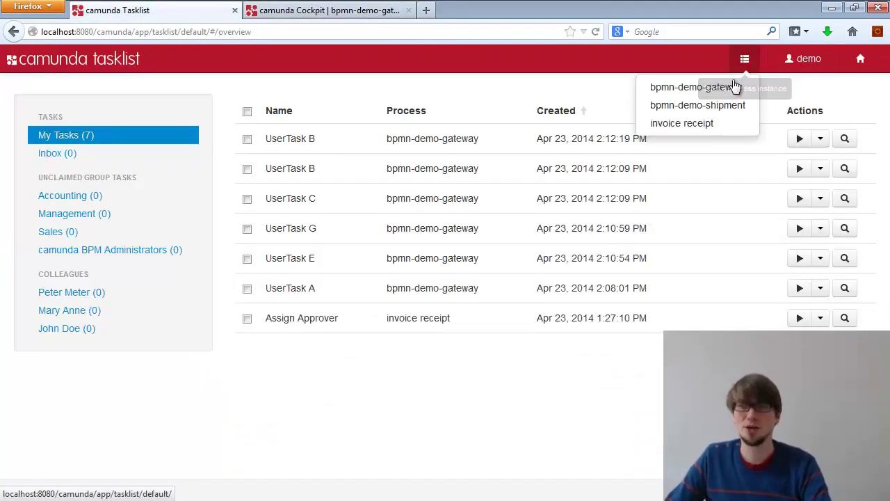
pyautogui.click(730, 88)
pyautogui.click(273, 217)
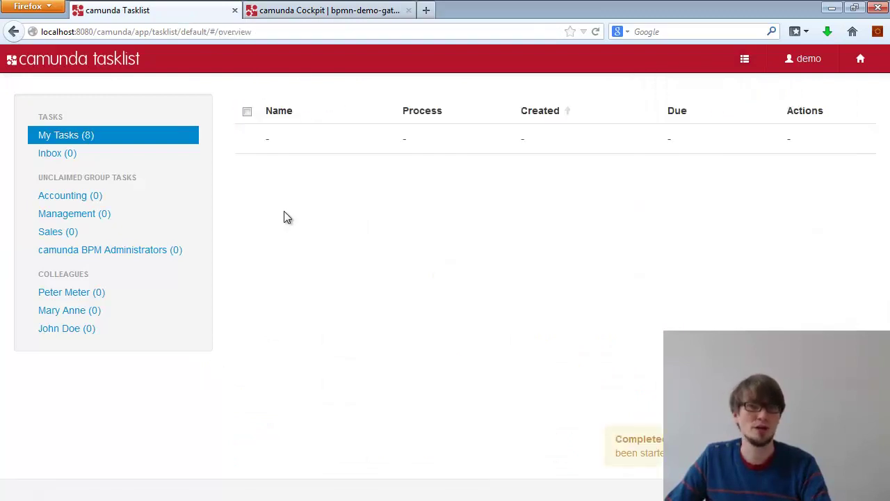
# Complete the new instance's UserTask A with path C, and complete its UserTask C.
pyautogui.click(798, 138)
pyautogui.click(380, 235)
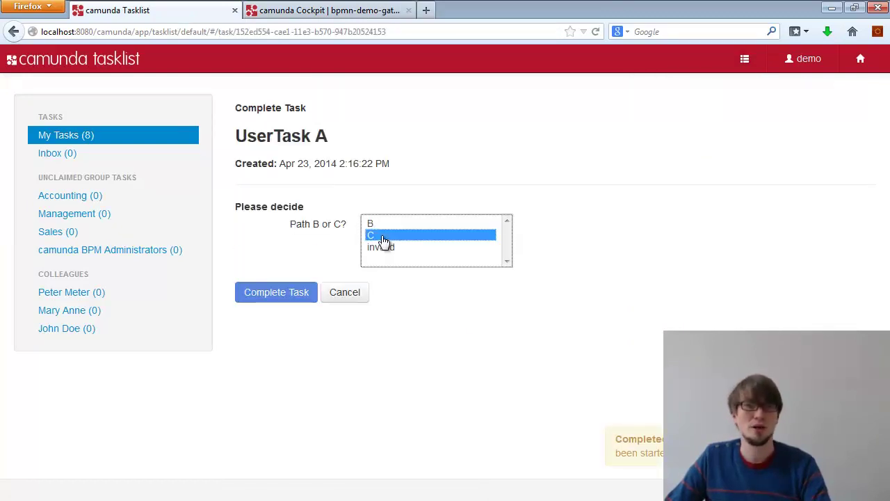
pyautogui.click(293, 297)
pyautogui.click(800, 138)
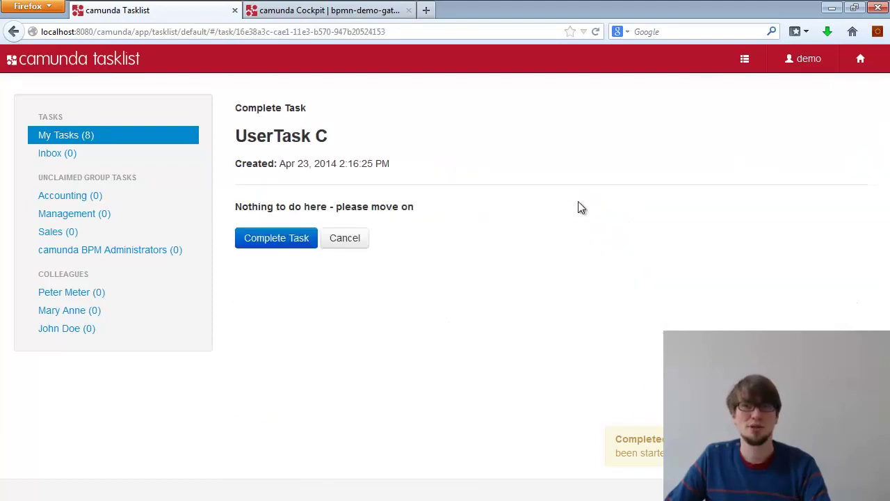
pyautogui.click(291, 235)
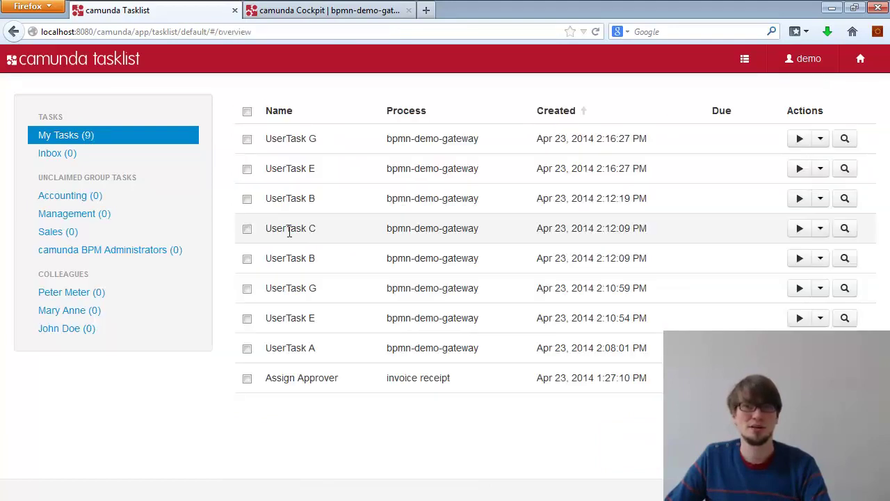
# In Cockpit, select version 4 of bpmn-demo-gateway and open its running process instance to check the active tasks.
pyautogui.click(324, 13)
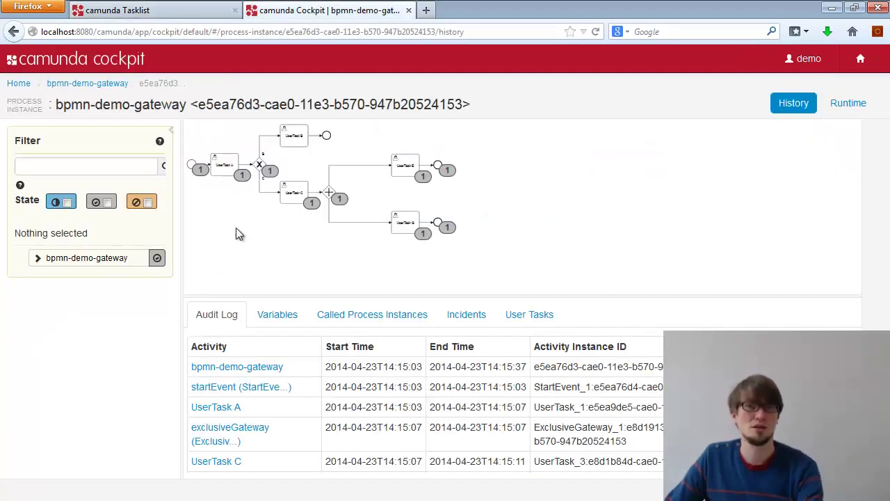
pyautogui.click(90, 84)
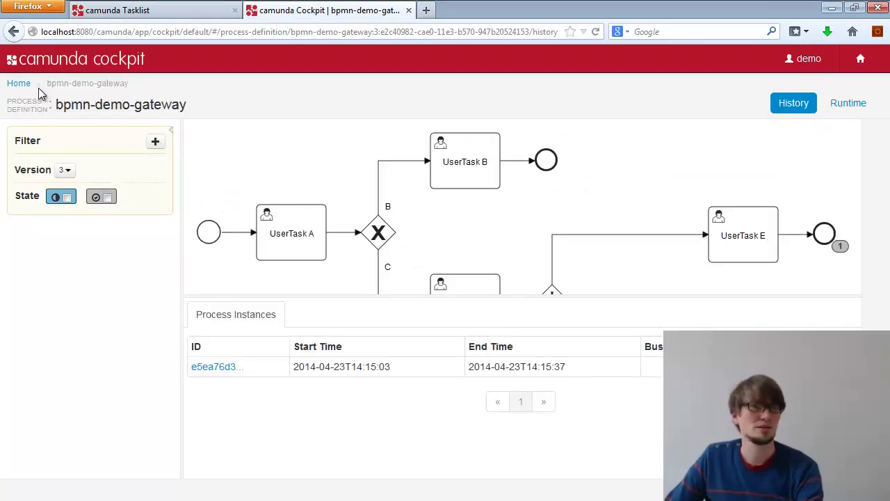
pyautogui.click(73, 170)
pyautogui.click(78, 245)
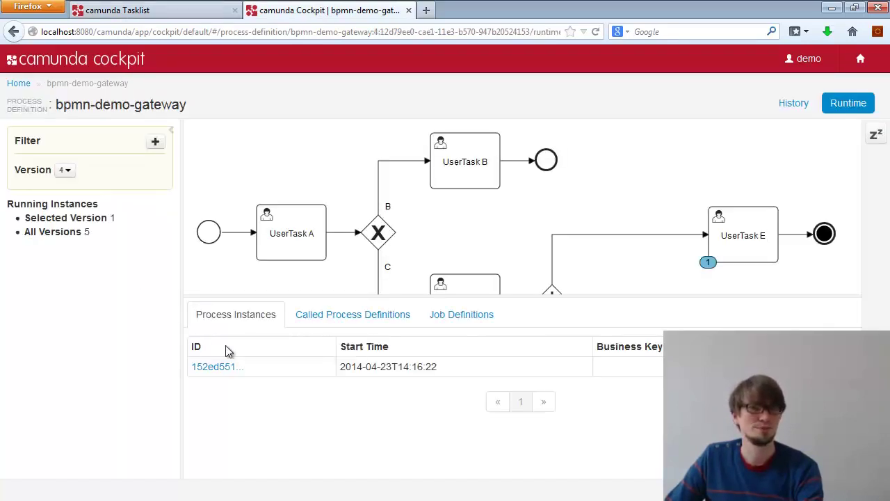
pyautogui.click(227, 369)
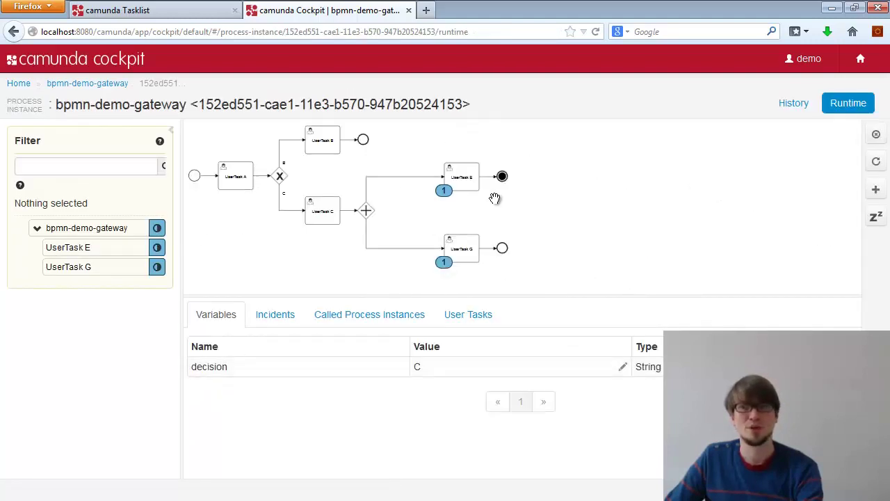
# Return to Tasklist, show the process diagram for the newest UserTask E, and complete that task.
pyautogui.click(195, 10)
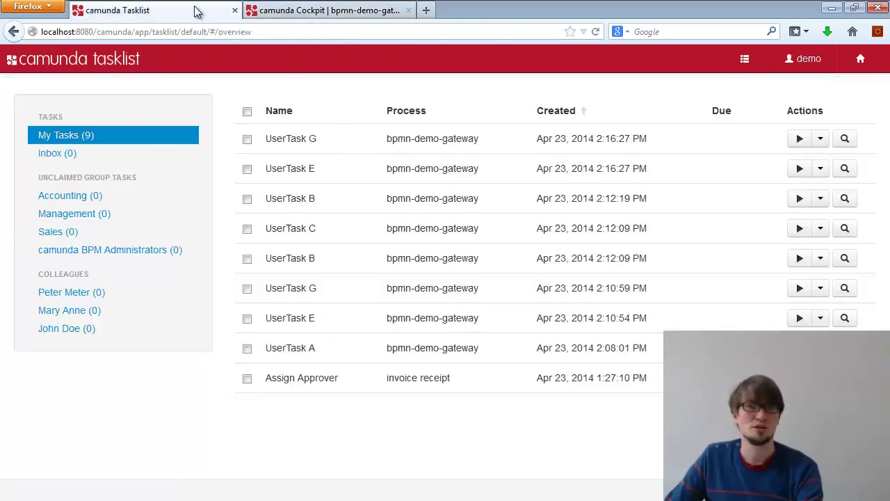
pyautogui.click(844, 169)
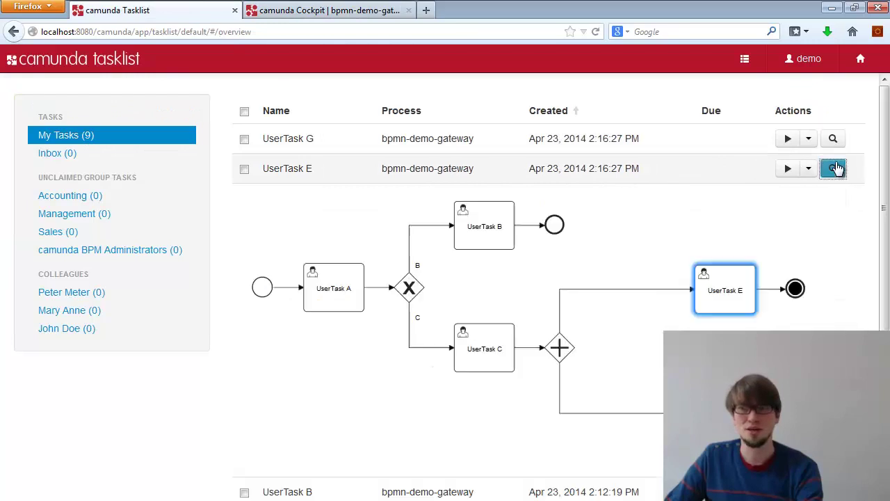
pyautogui.click(788, 168)
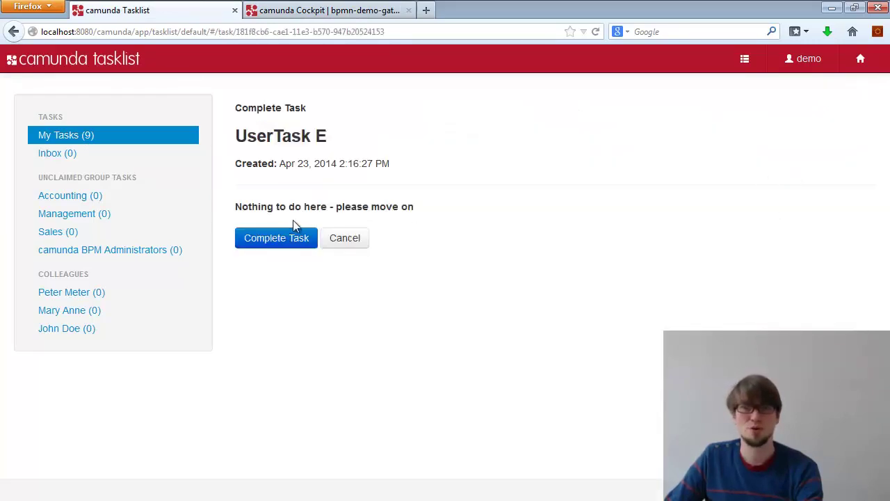
pyautogui.click(276, 240)
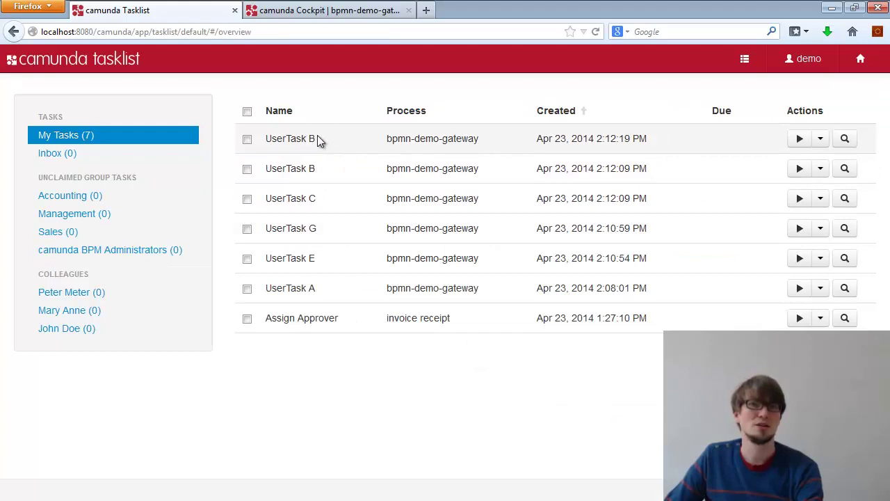
# Open the instance's history in Cockpit and examine the terminate end event and UserTask G in the diagram.
pyautogui.click(312, 12)
pyautogui.click(812, 110)
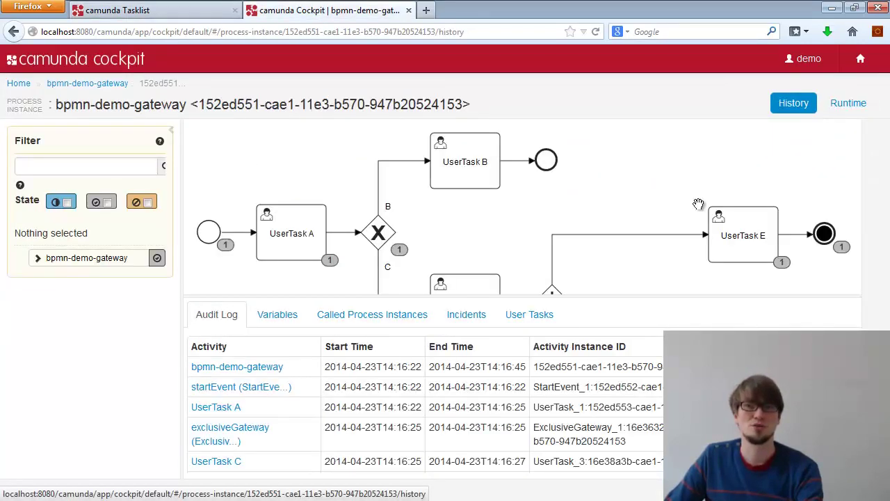
pyautogui.scroll(-4, 699, 204)
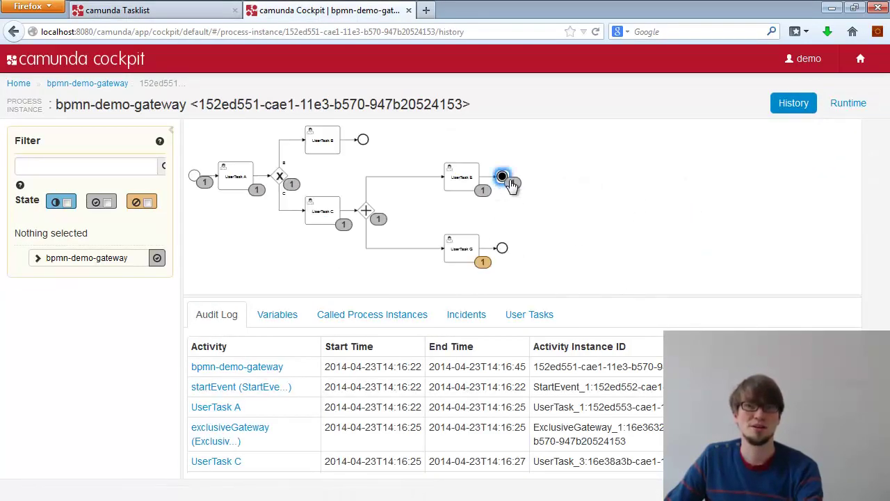
pyautogui.moveTo(481, 268)
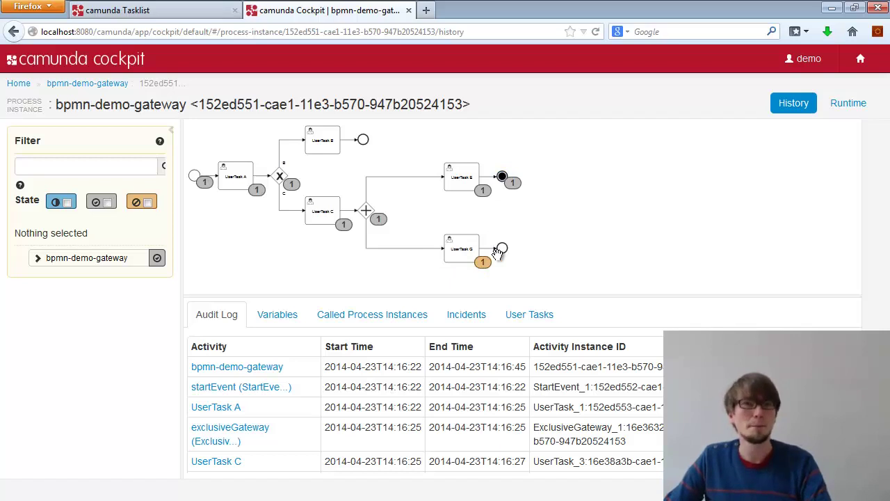
# Switch back to Eclipse and review the parallel gateway and the terminate end event after UserTask E.
pyautogui.hotkey('alt', 'Tab')
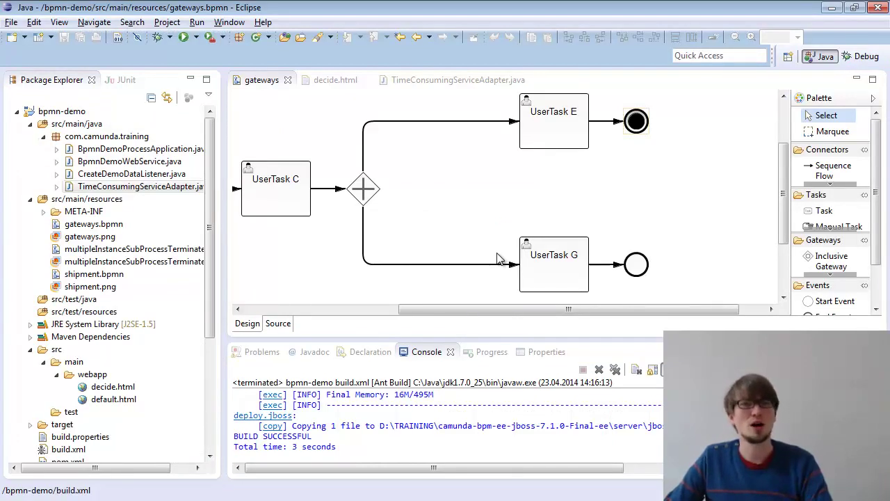
pyautogui.moveTo(376, 192)
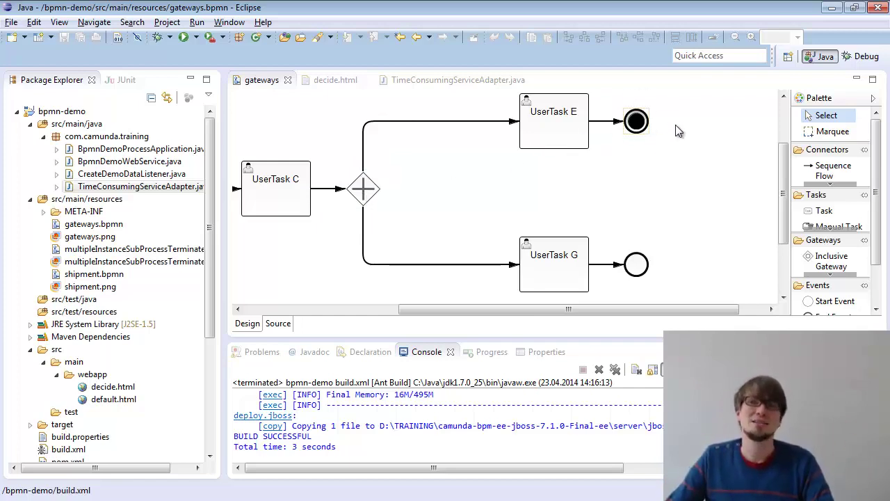
pyautogui.moveTo(632, 123)
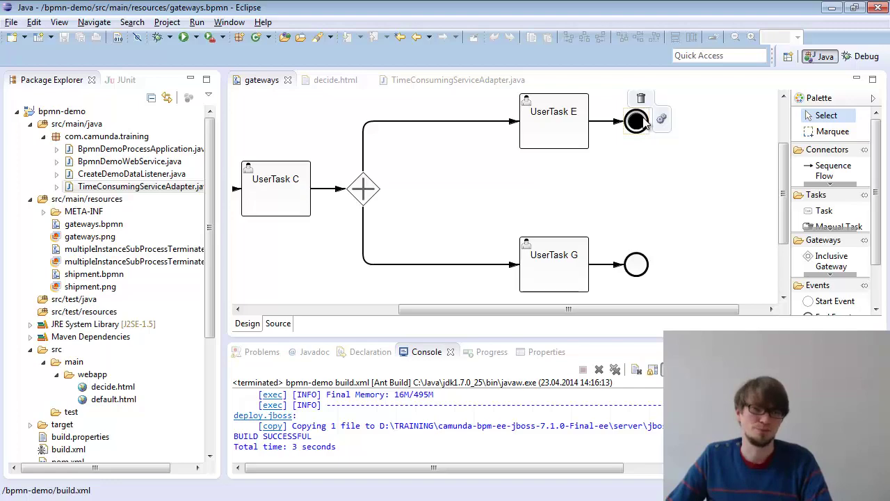
pyautogui.click(832, 8)
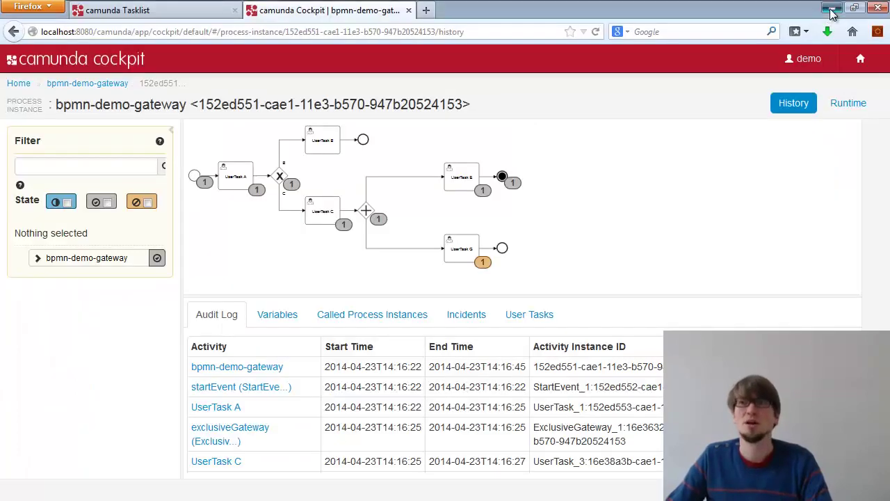
pyautogui.click(832, 9)
pyautogui.hotkey('alt', 'Tab')
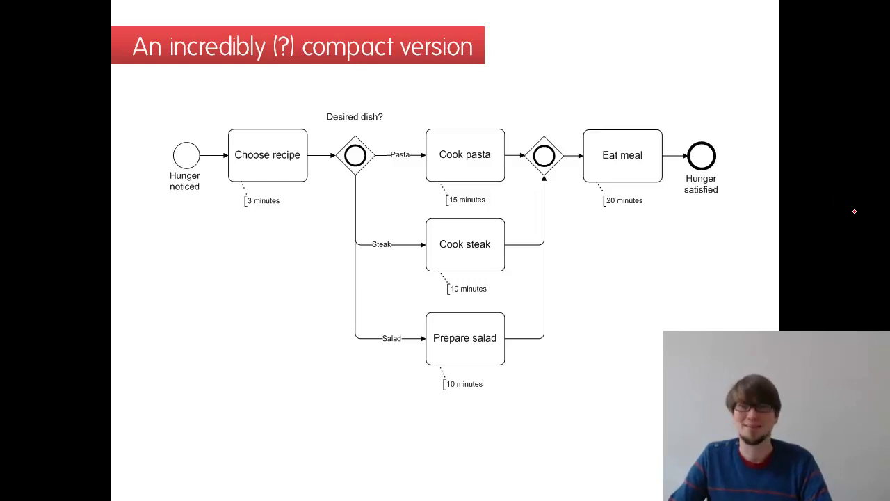
pyautogui.click(855, 211)
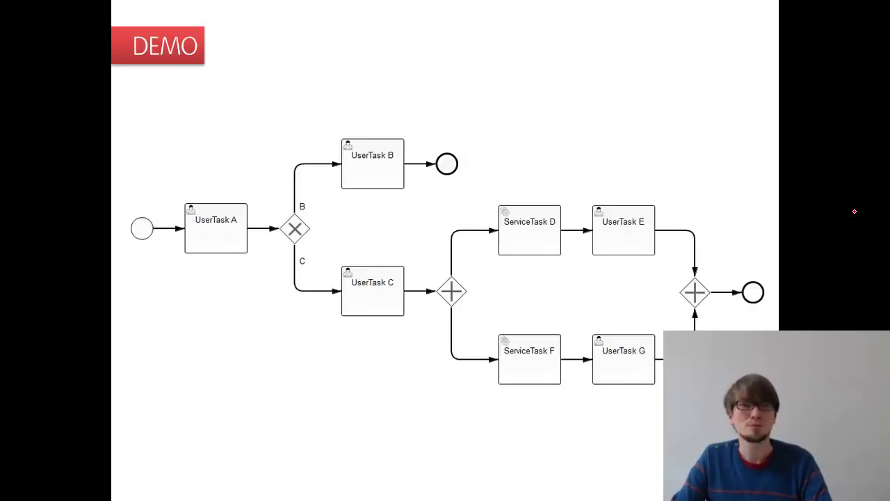
pyautogui.click(855, 211)
pyautogui.click(855, 210)
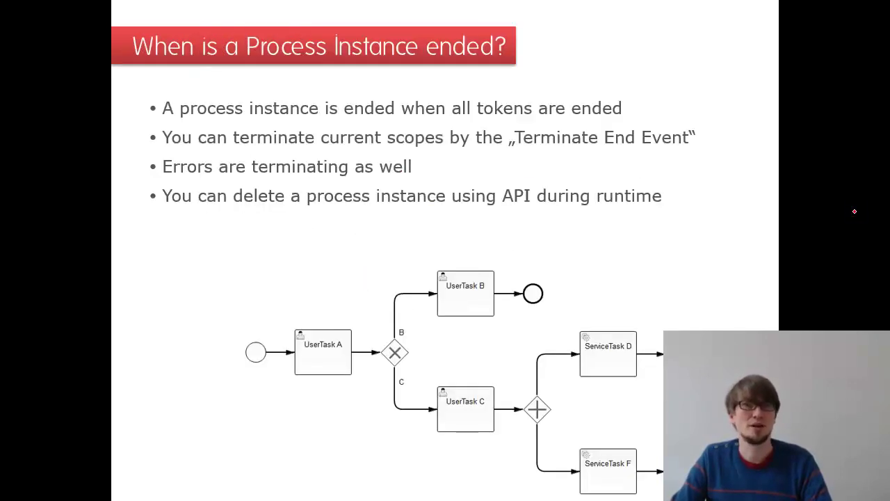
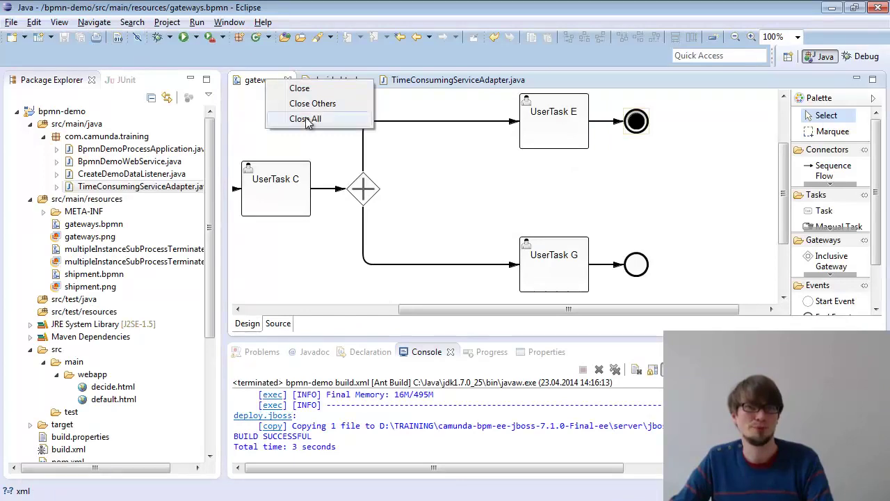
# Close all open editors in Eclipse and create a BPMN 2.0 diagram named multipleInstance.bpmn in src/main/resources.
pyautogui.click(305, 119)
pyautogui.rightClick(117, 184)
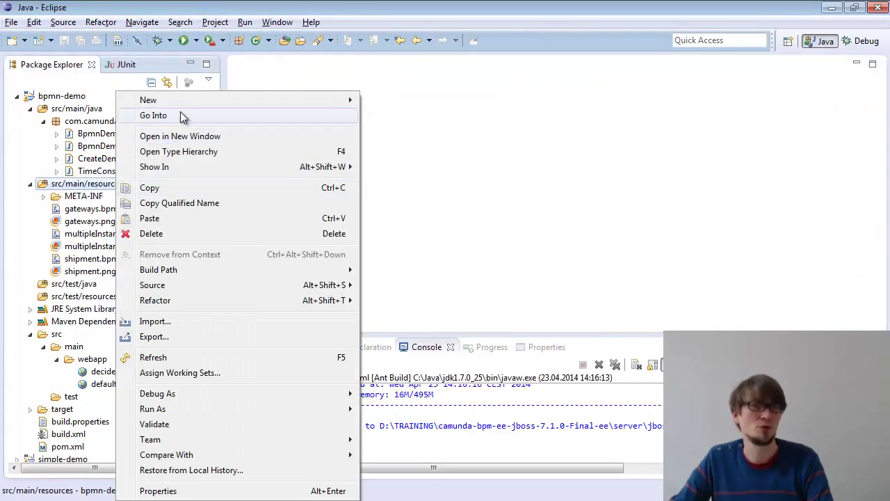
pyautogui.moveTo(208, 100)
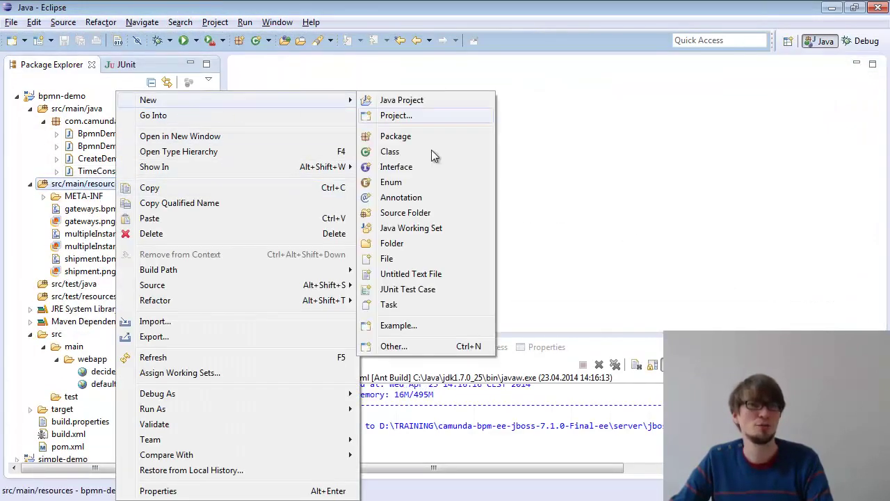
pyautogui.click(394, 346)
pyautogui.doubleClick(416, 182)
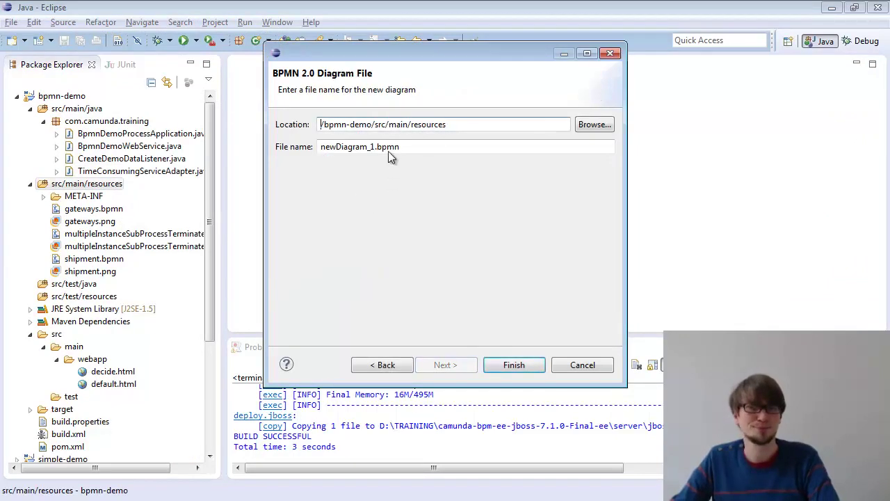
pyautogui.doubleClick(374, 147)
pyautogui.write('mul')
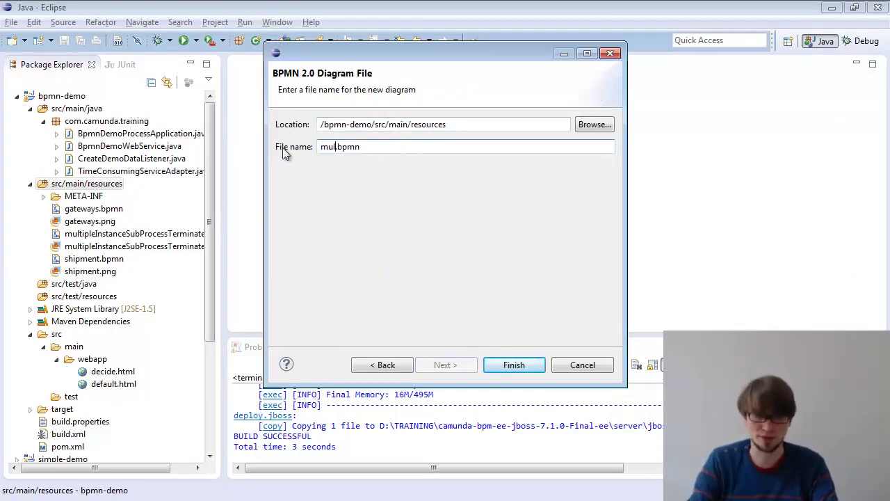
pyautogui.write('tipleInstance')
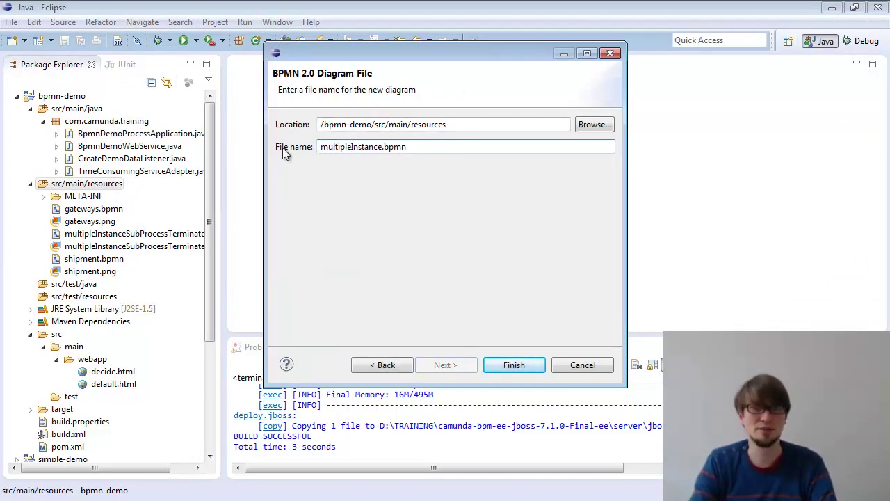
pyautogui.press('Return')
# Place a start event in the empty diagram, append an expanded sub process to it, and widen the sub process to hold several elements.
pyautogui.click(816, 307)
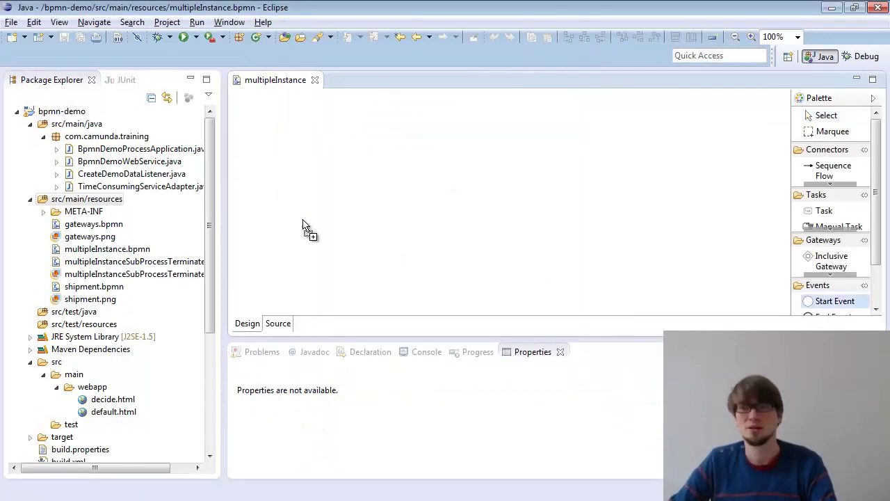
pyautogui.click(276, 153)
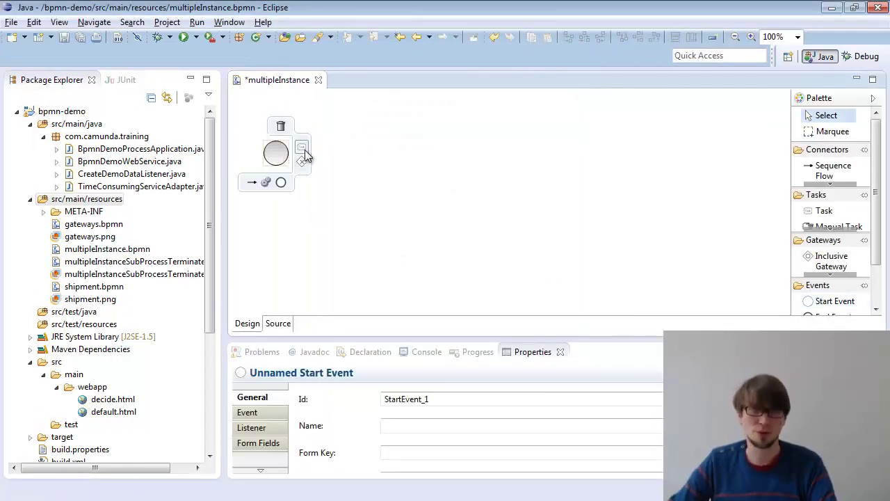
pyautogui.click(304, 149)
pyautogui.click(370, 281)
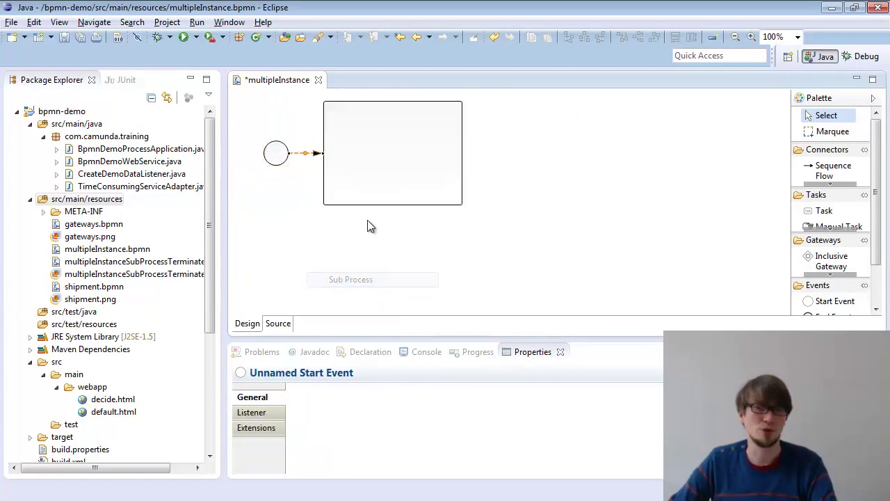
pyautogui.moveTo(461, 207); pyautogui.dragTo(617, 216)
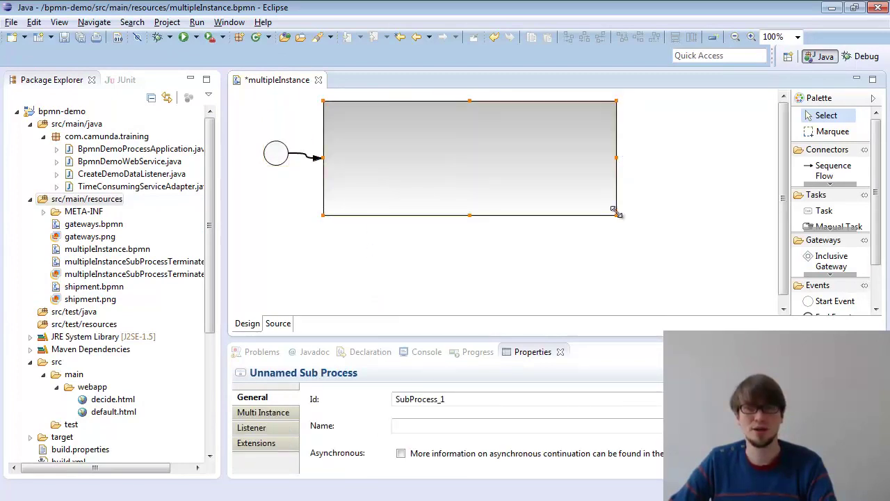
pyautogui.moveTo(618, 159); pyautogui.dragTo(666, 158)
# Append a call activity after the sub process and name it "shipment".
pyautogui.click(677, 156)
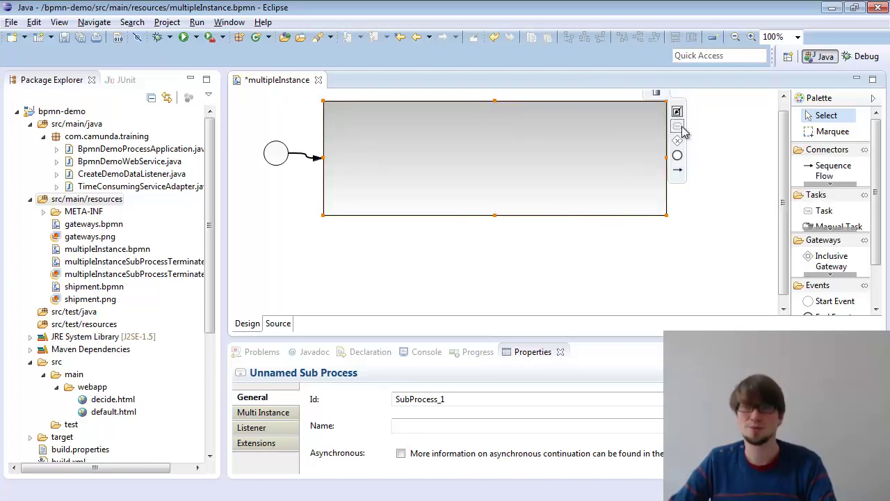
pyautogui.click(678, 130)
pyautogui.click(727, 167)
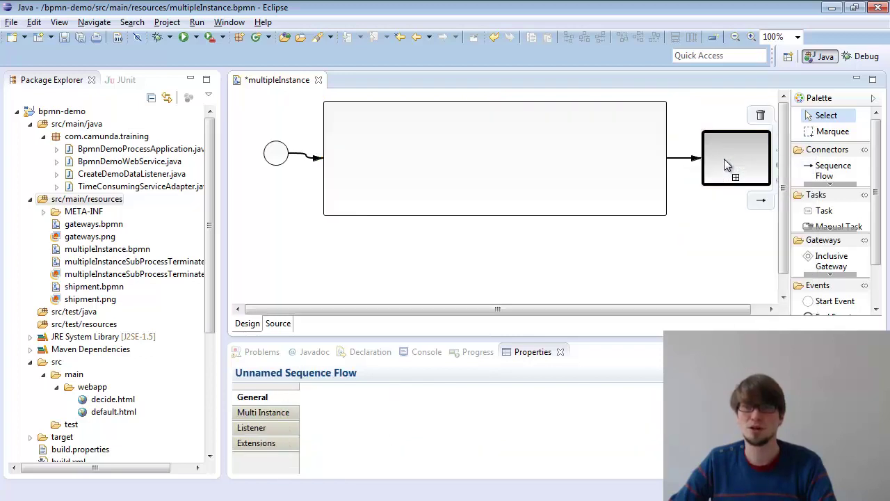
pyautogui.click(424, 427)
pyautogui.write('s')
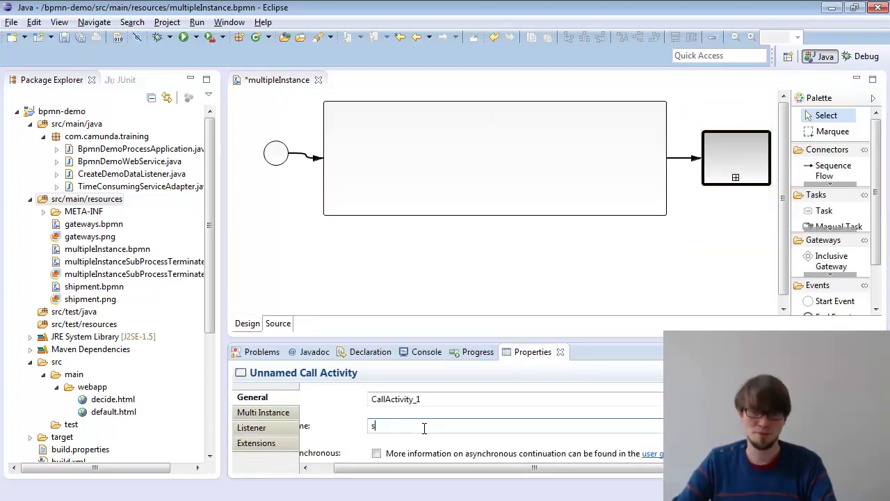
pyautogui.write('hipme')
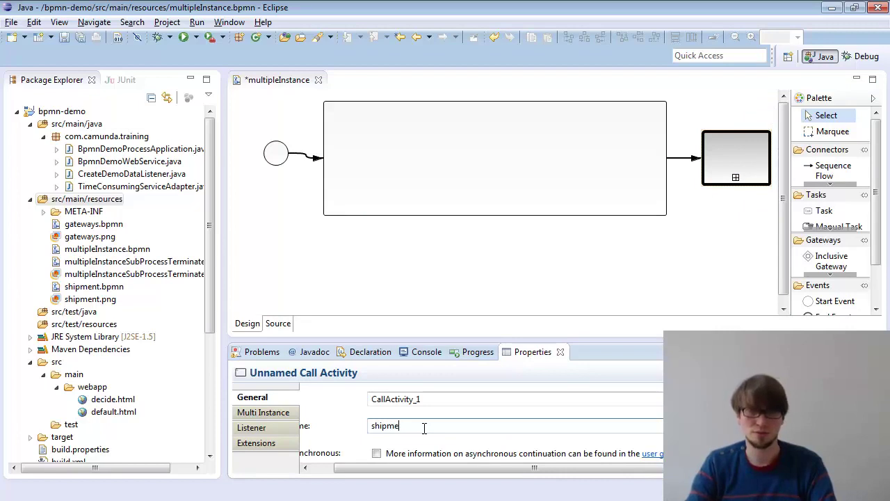
pyautogui.write('nt')
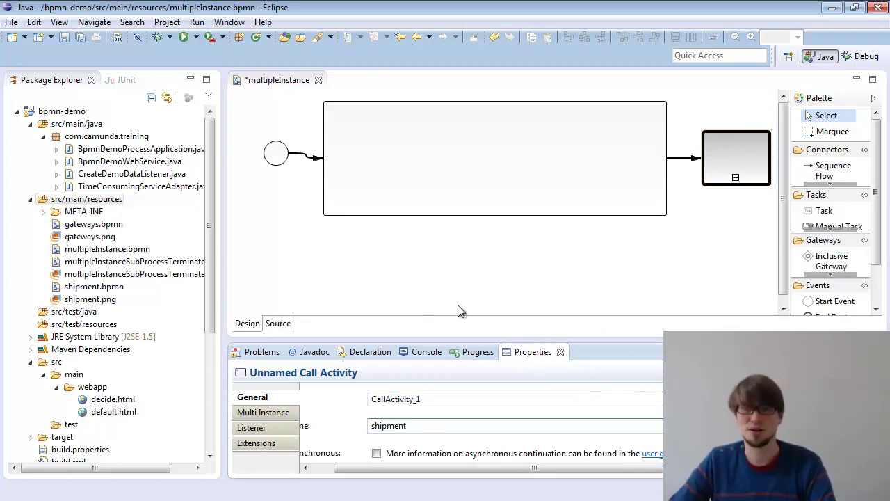
pyautogui.click(722, 237)
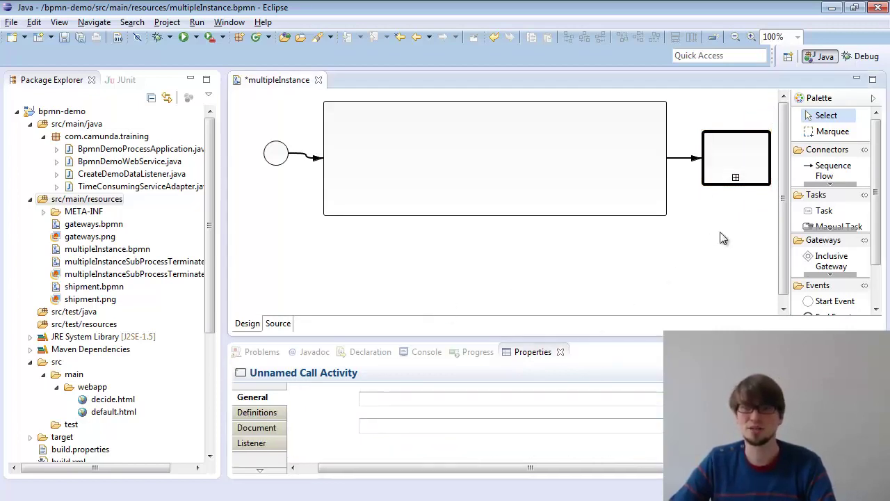
# Append an end event after the shipment call activity.
pyautogui.click(778, 167)
pyautogui.click(778, 172)
pyautogui.click(780, 177)
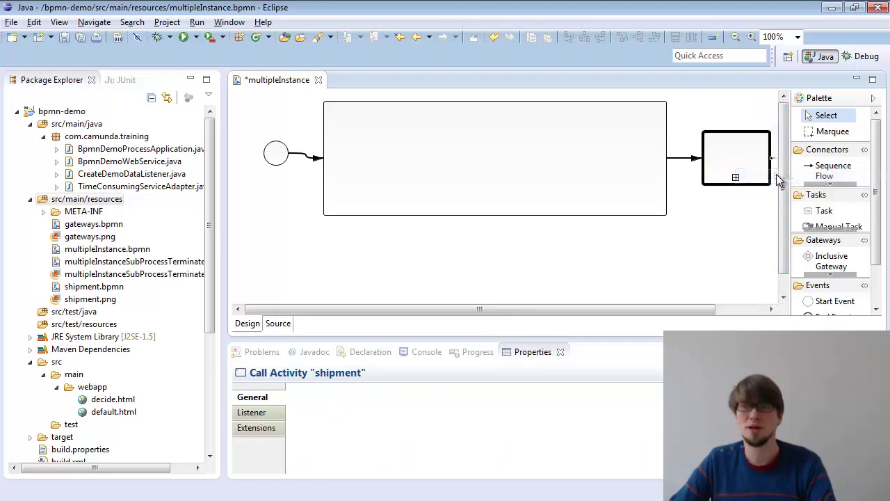
pyautogui.moveTo(707, 310); pyautogui.dragTo(628, 292)
# Place a start event inside the sub process and append a user task to it.
pyautogui.click(546, 144)
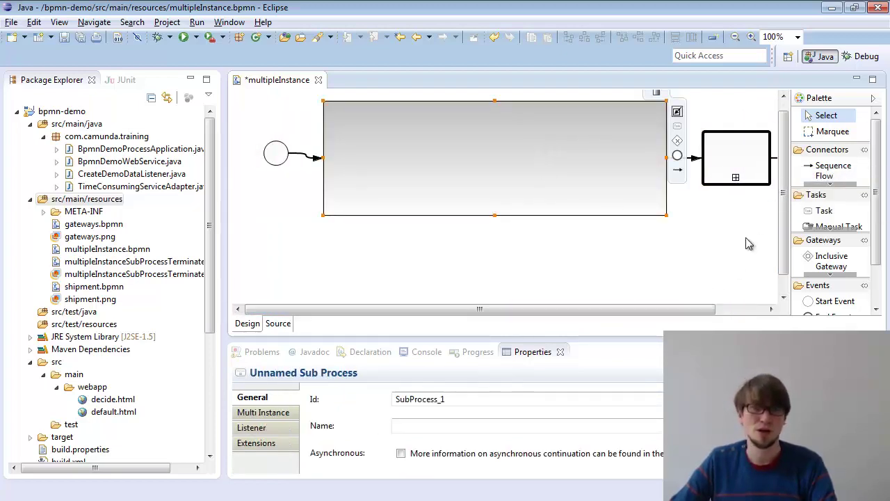
pyautogui.click(807, 307)
pyautogui.click(356, 153)
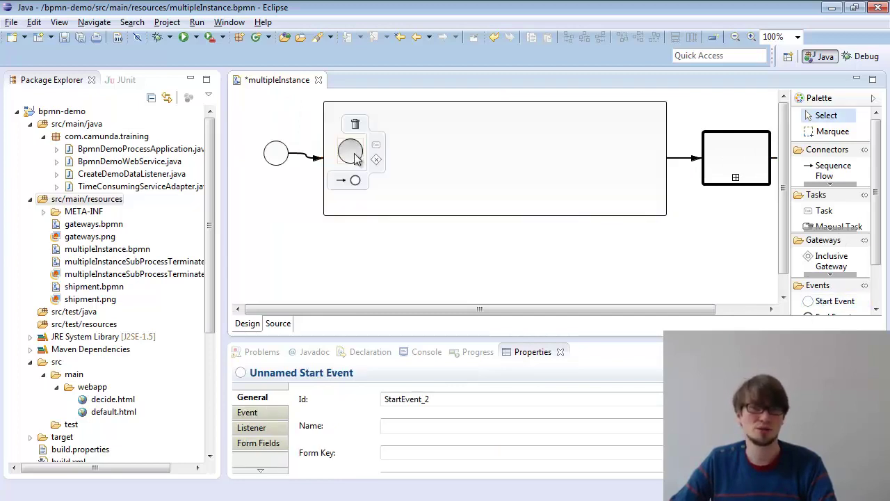
pyautogui.click(393, 149)
pyautogui.click(433, 328)
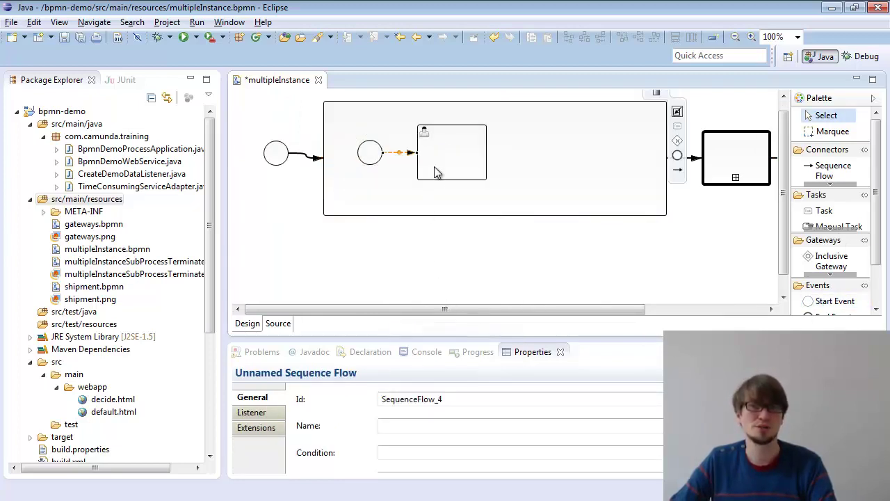
# Extend the flow inside the sub process with a second user task followed by an end event.
pyautogui.click(497, 130)
pyautogui.click(537, 307)
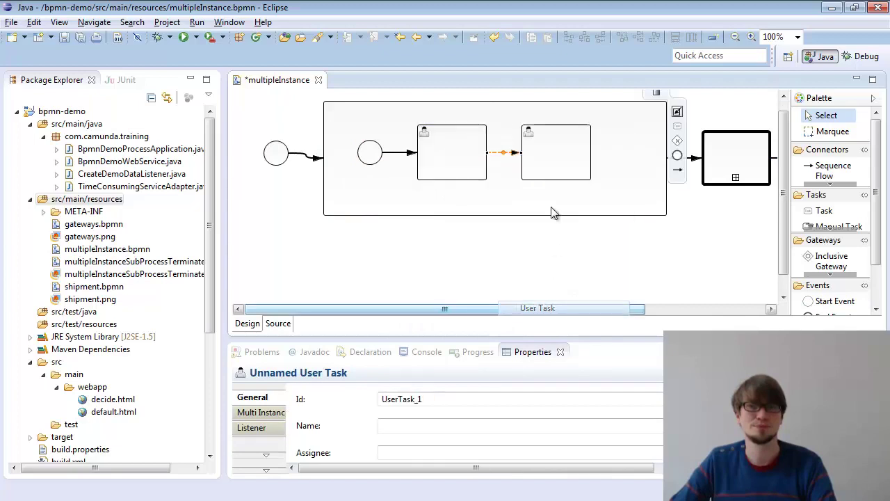
pyautogui.click(601, 159)
pyautogui.click(619, 172)
# Name the first user task in the sub process "check order item: #{item}".
pyautogui.click(463, 158)
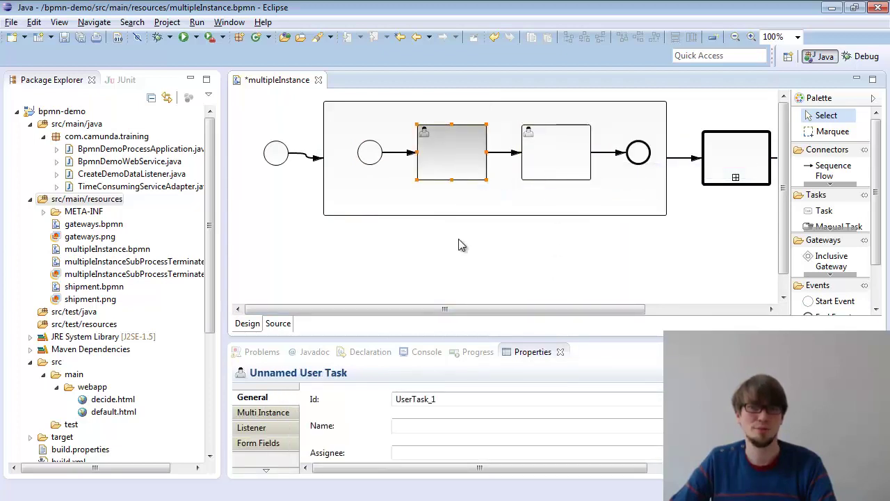
pyautogui.click(423, 426)
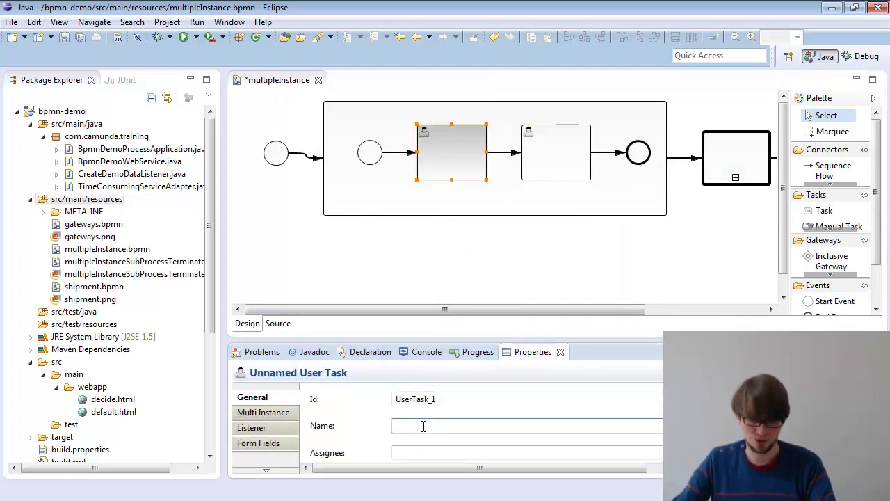
pyautogui.write('check order')
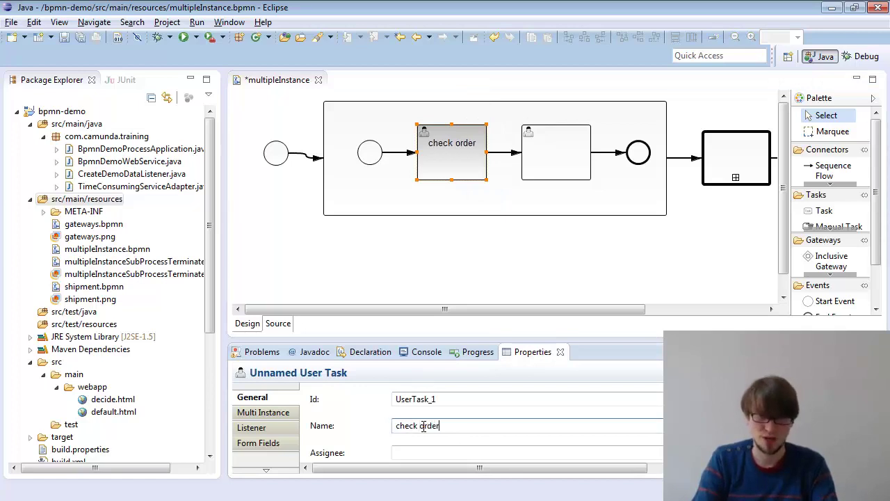
pyautogui.write(' item: #{')
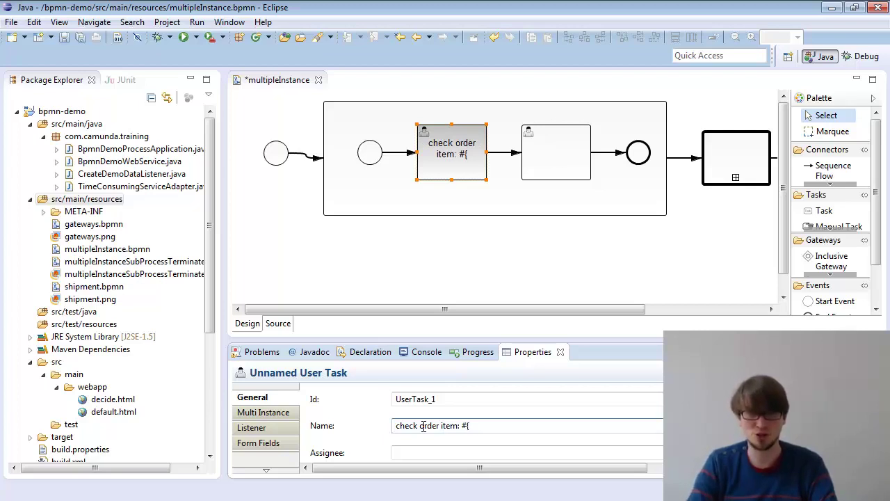
pyautogui.write('item')
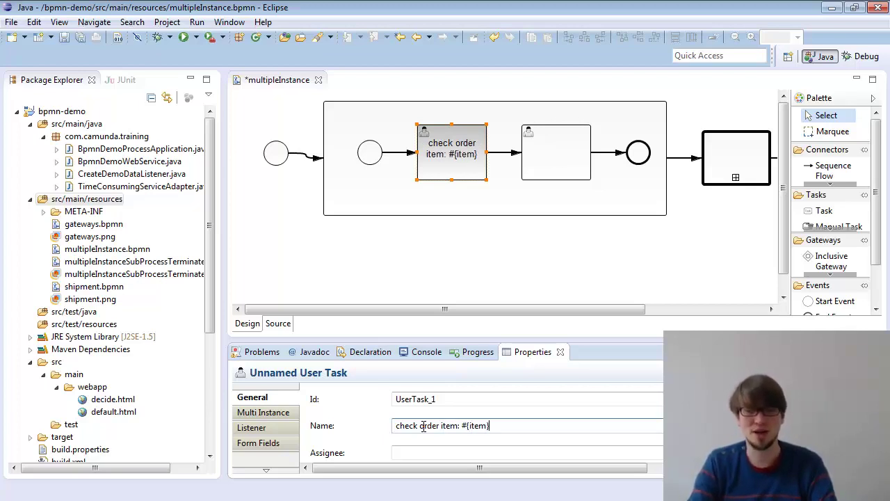
# Reuse the first user task's name for the second one, changing it to "prepare order item: #{item}".
pyautogui.hotkey('ctrl', 'a')
pyautogui.hotkey('ctrl', 'c')
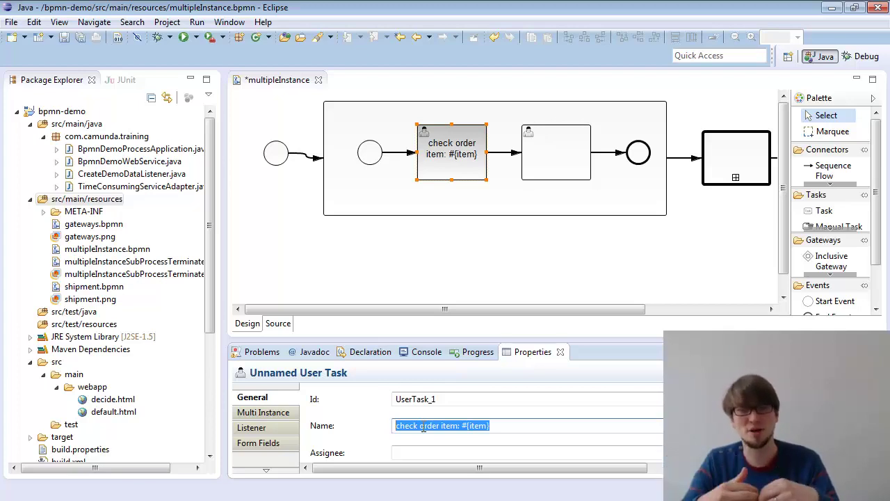
pyautogui.click(549, 174)
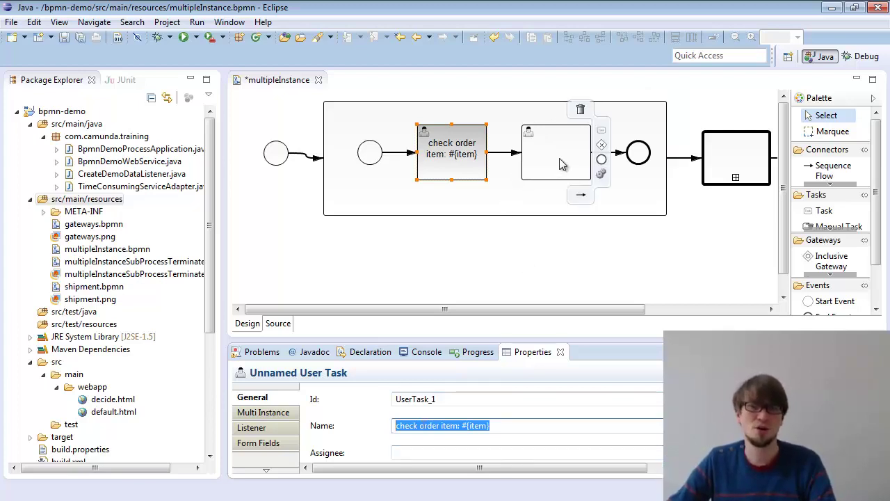
pyautogui.click(452, 425)
pyautogui.hotkey('ctrl', 'v')
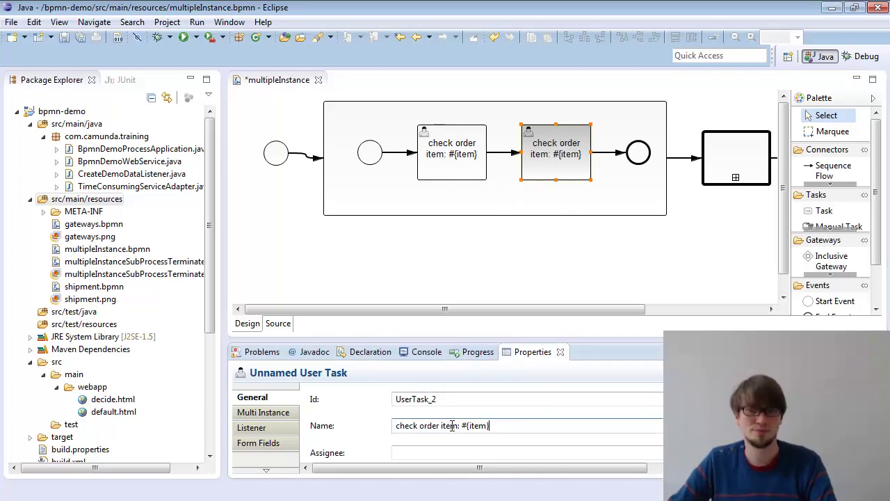
pyautogui.moveTo(418, 426); pyautogui.dragTo(358, 431)
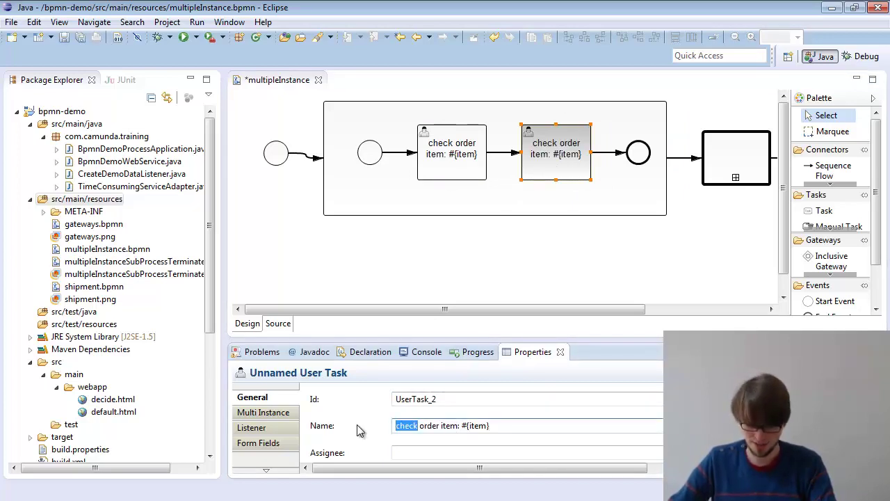
pyautogui.write('prepare')
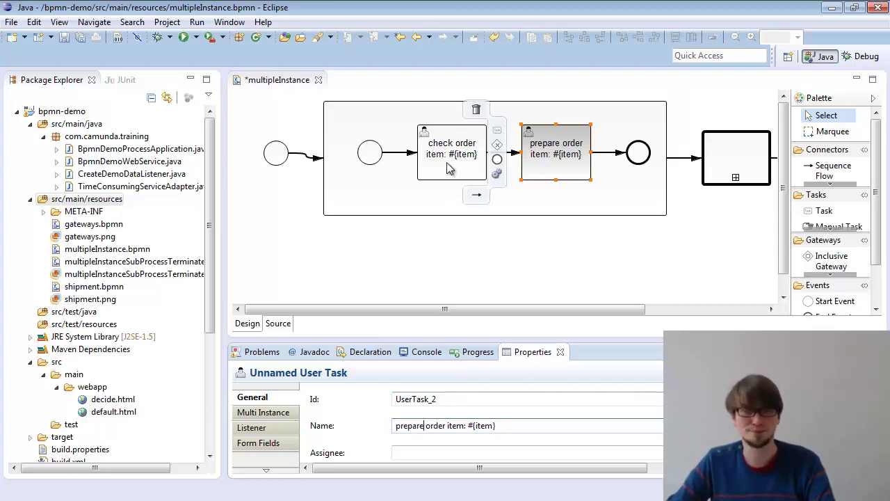
# Mark the sub process around the two user tasks as multi instance.
pyautogui.moveTo(355, 169)
pyautogui.click(409, 199)
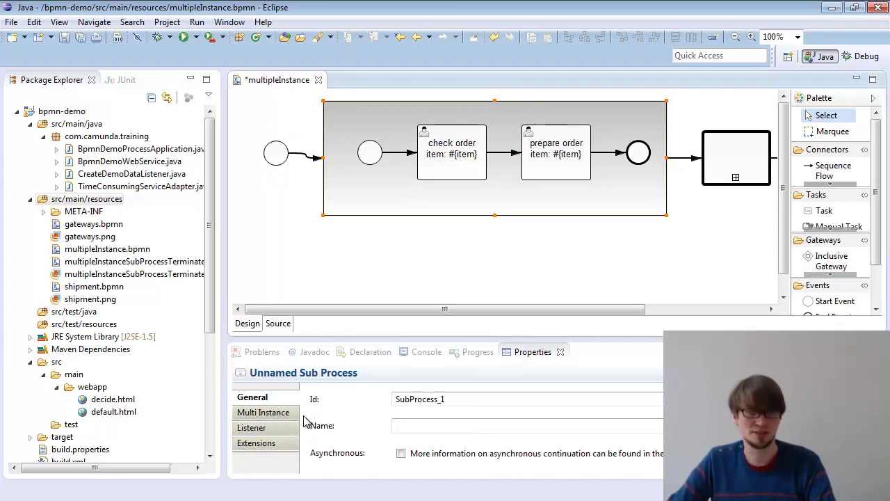
pyautogui.click(271, 415)
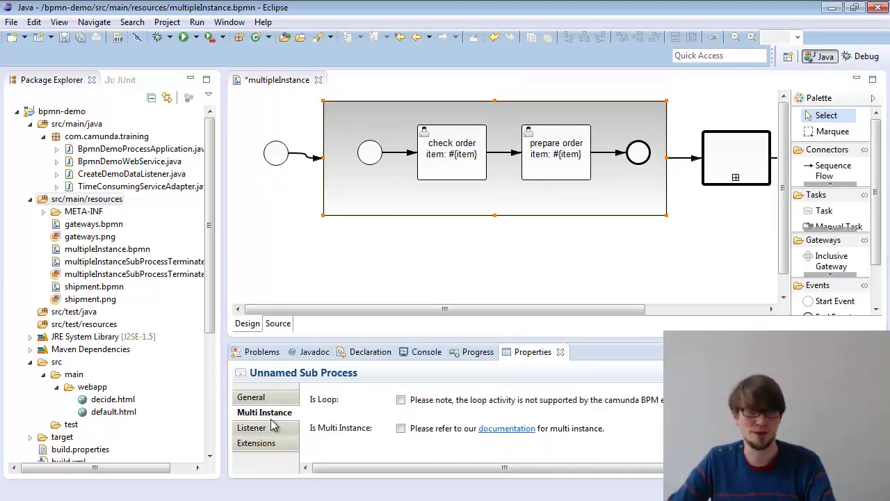
pyautogui.click(402, 428)
pyautogui.scroll(-3, 487, 422)
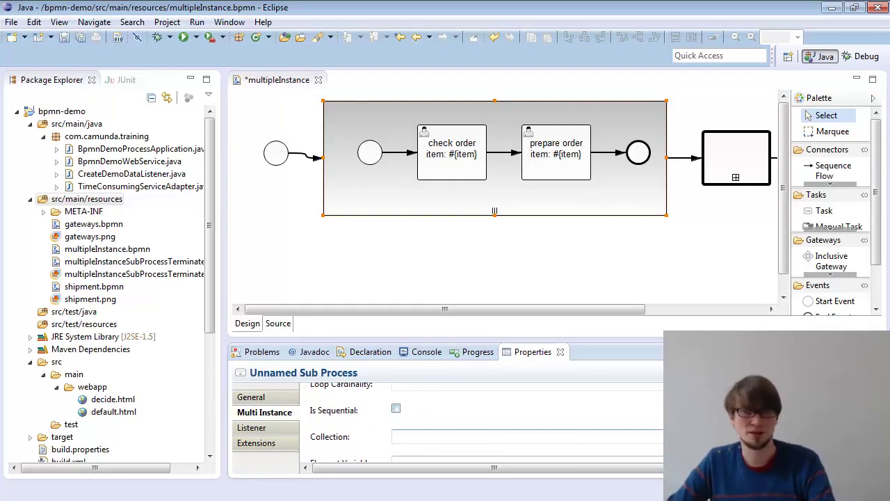
# Set the sub process's multi-instance collection to #{orderItems} and its element variable to item.
pyautogui.click(562, 435)
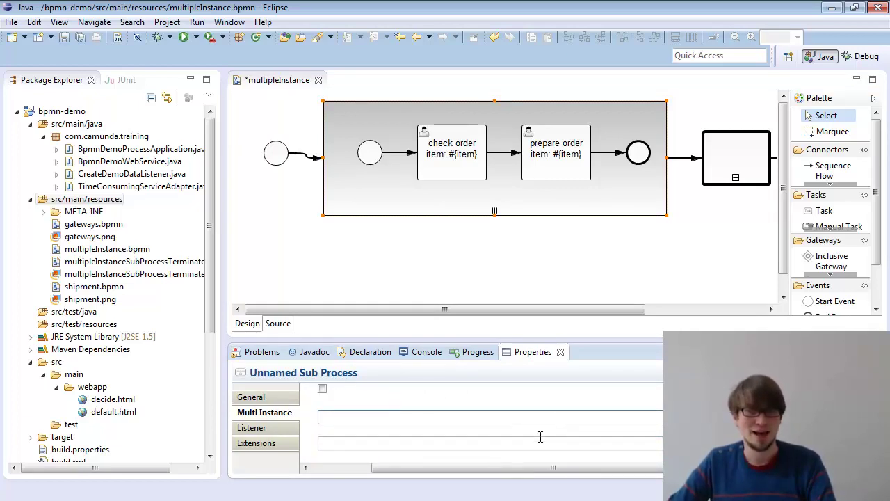
pyautogui.write('#')
pyautogui.moveTo(532, 468); pyautogui.dragTo(429, 469)
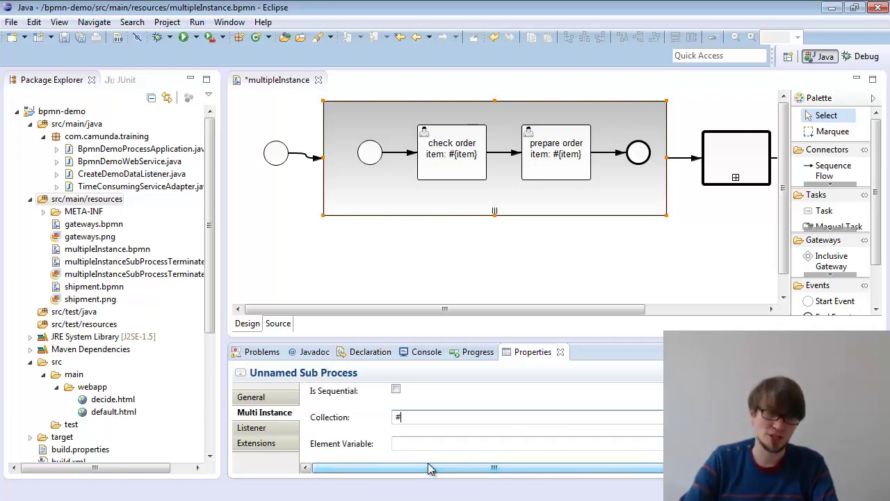
pyautogui.write('{or')
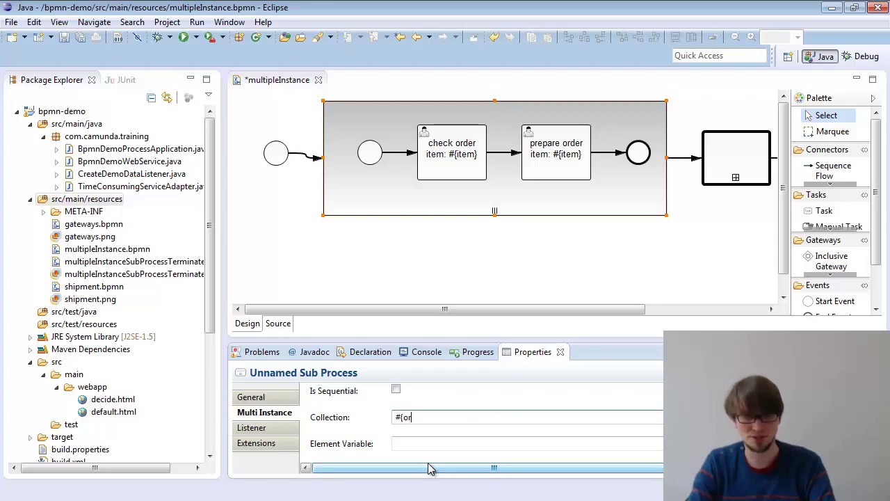
pyautogui.write('derItems')
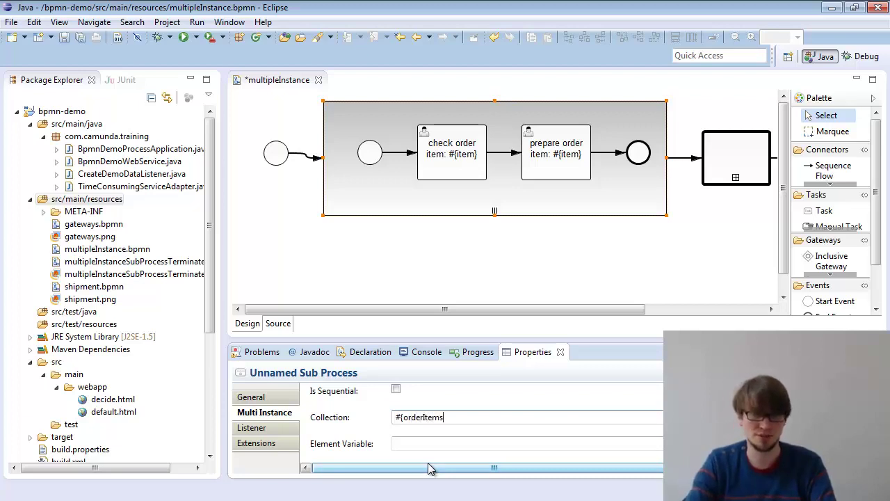
pyautogui.write('}')
pyautogui.click(422, 443)
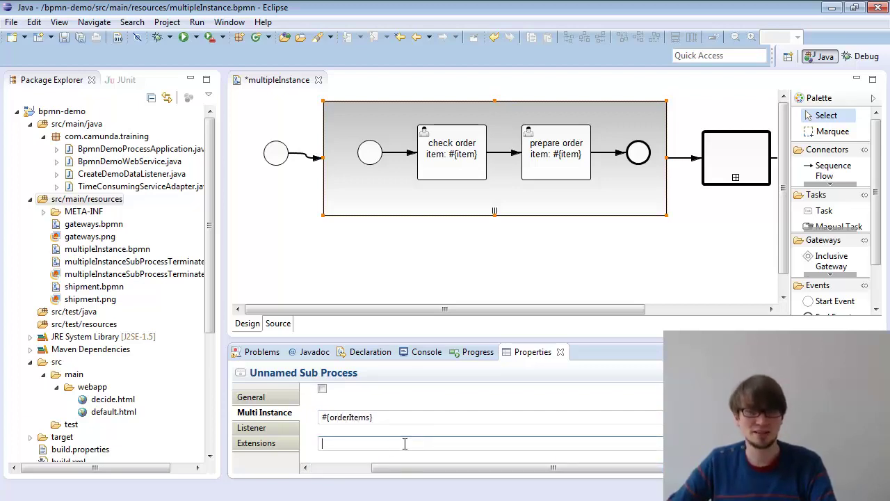
pyautogui.moveTo(400, 467); pyautogui.dragTo(347, 467)
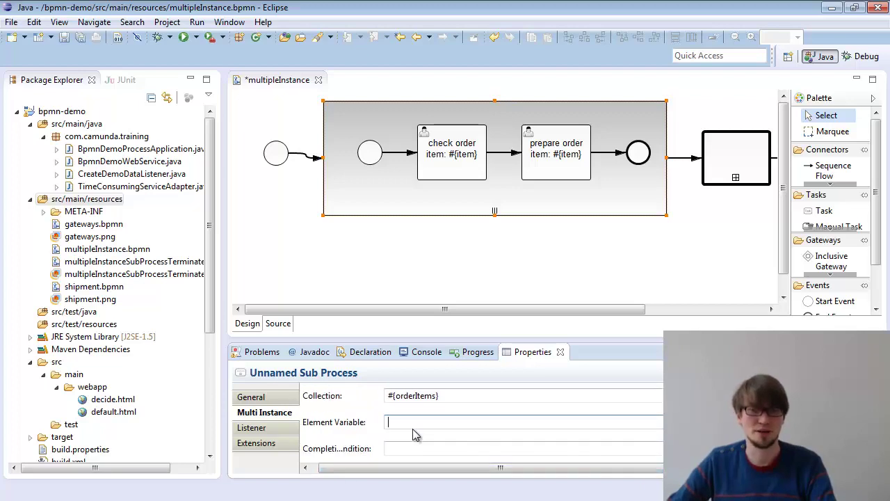
pyautogui.write('item')
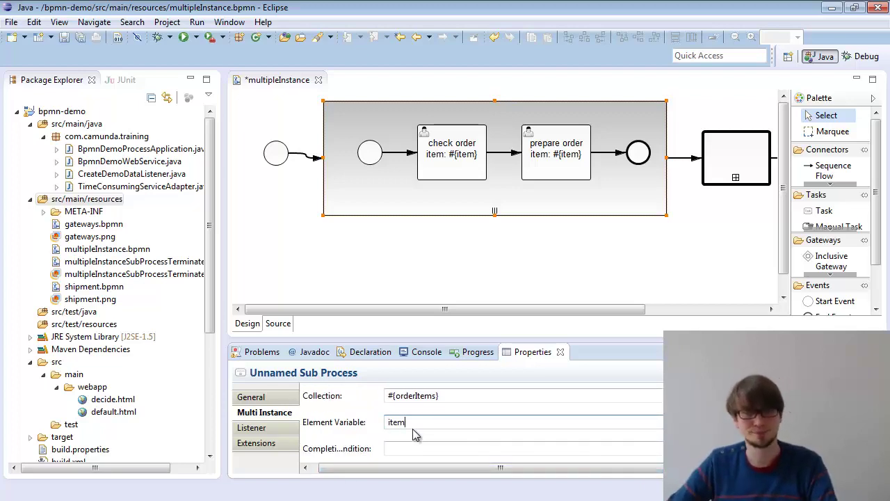
# Save the multipleInstance diagram and copy the qualified name of the class in CreateDemoDataListener.java.
pyautogui.hotkey('ctrl', 's')
pyautogui.moveTo(382, 468); pyautogui.dragTo(342, 473)
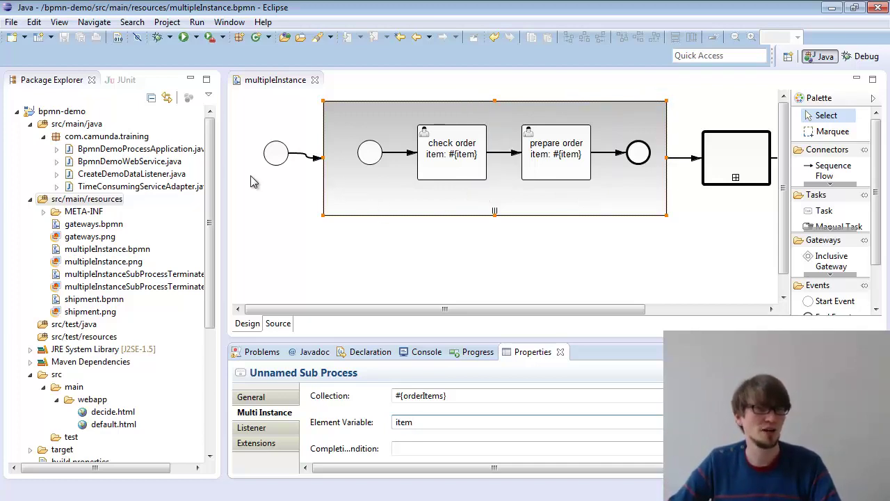
pyautogui.doubleClick(176, 175)
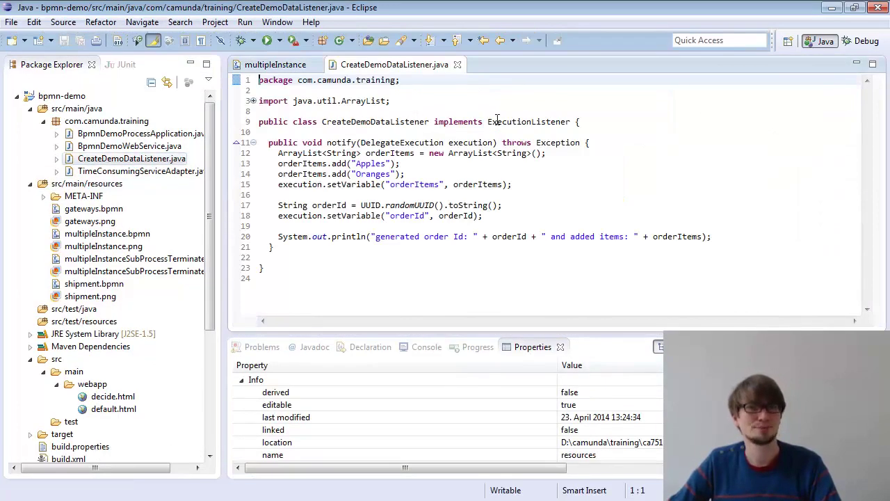
pyautogui.doubleClick(497, 121)
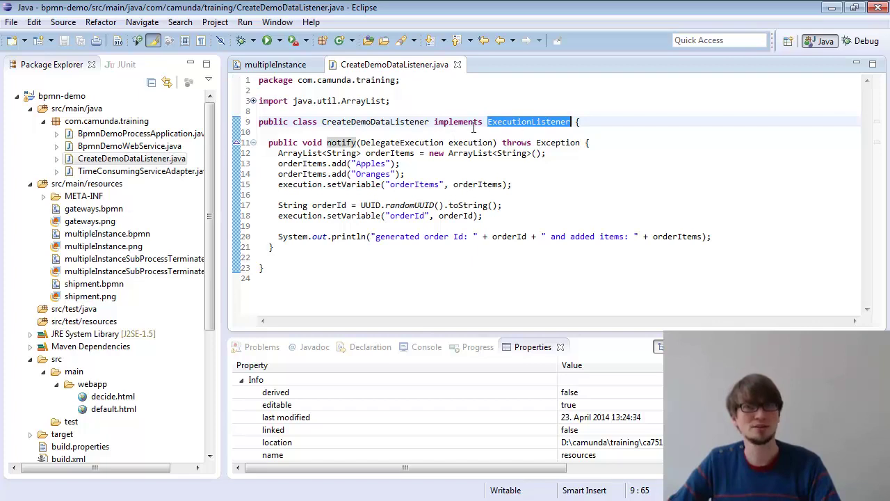
pyautogui.click(392, 123)
pyautogui.rightClick(392, 124)
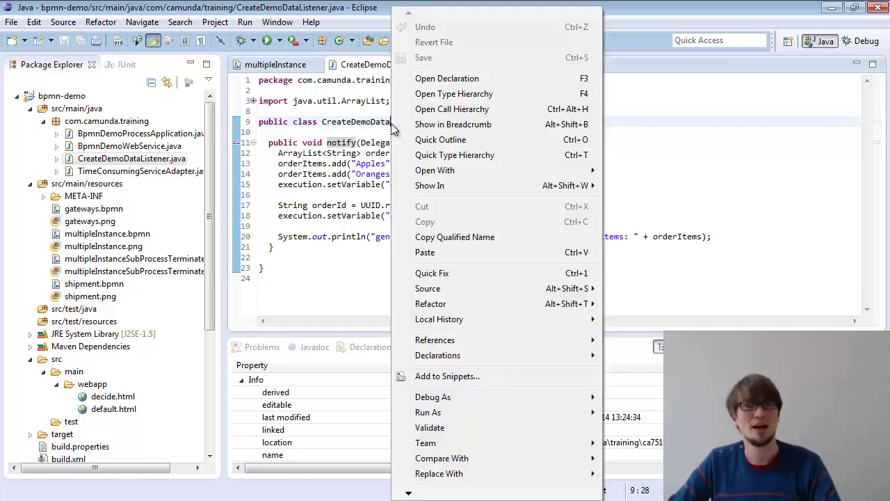
pyautogui.click(463, 240)
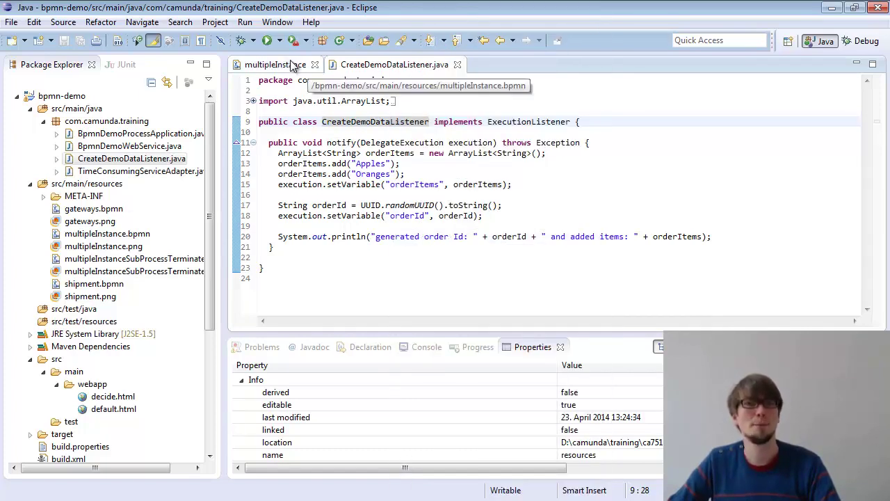
# Add an execution listener to the multipleInstance diagram's outer start event, using the copied CreateDemoDataListener class name as its class.
pyautogui.click(292, 64)
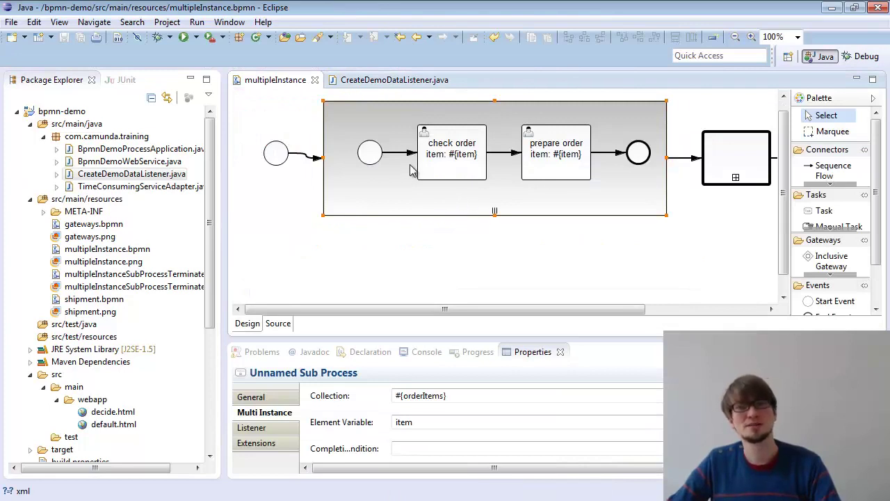
pyautogui.click(299, 245)
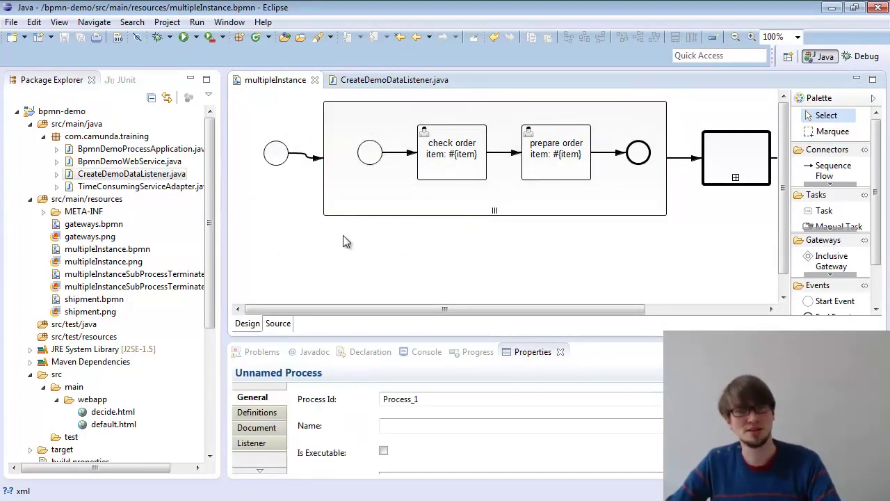
pyautogui.click(304, 162)
pyautogui.click(426, 166)
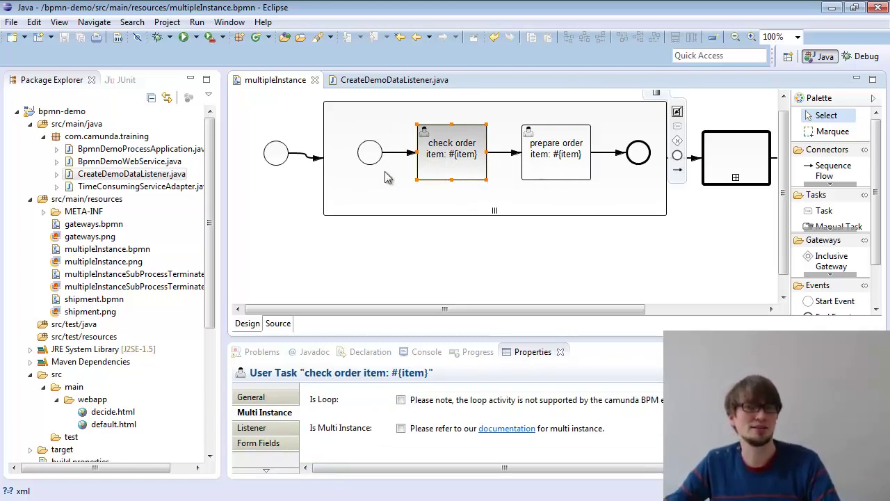
pyautogui.click(282, 155)
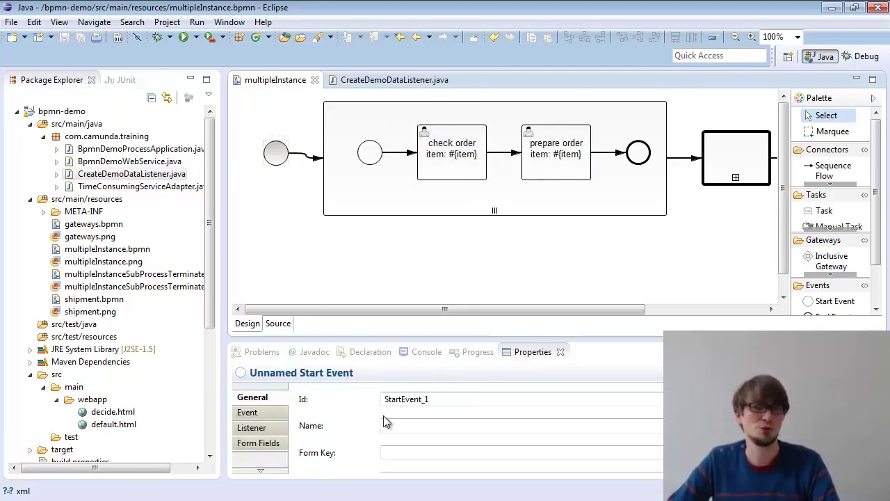
pyautogui.click(276, 432)
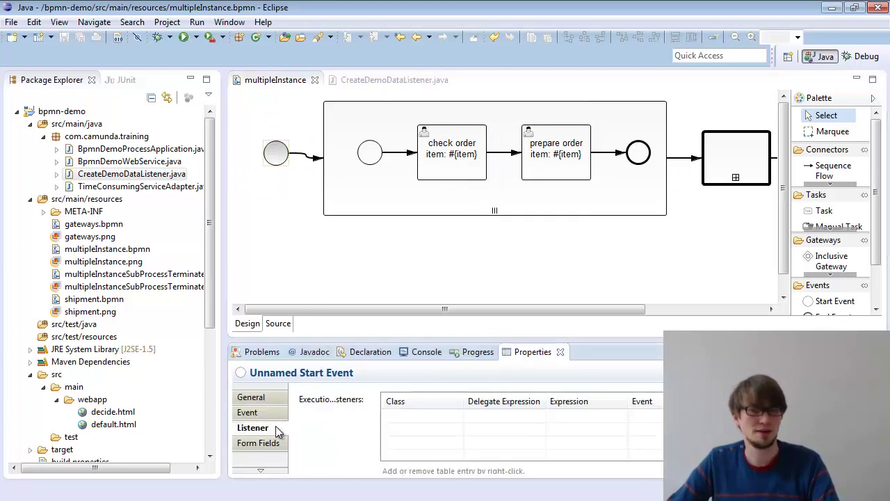
pyautogui.rightClick(416, 433)
pyautogui.click(447, 453)
pyautogui.click(424, 416)
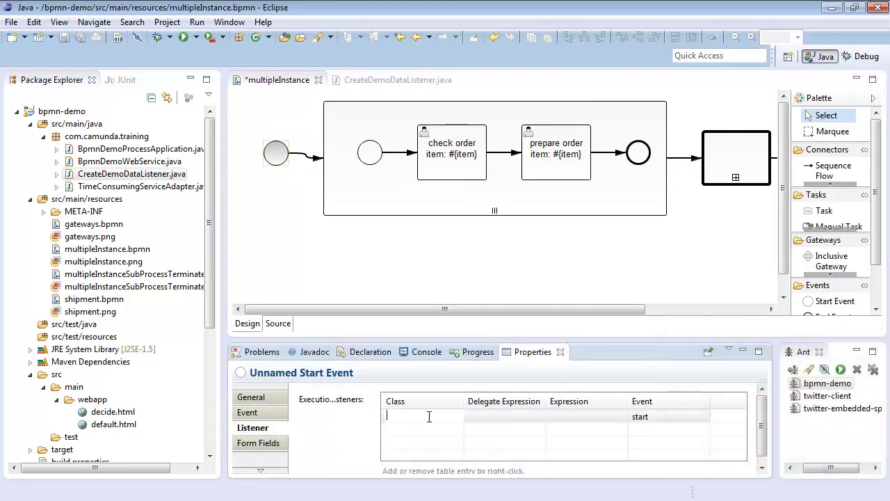
pyautogui.hotkey('ctrl', 'v')
# Set the event of the start event's execution listener to end.
pyautogui.click(640, 416)
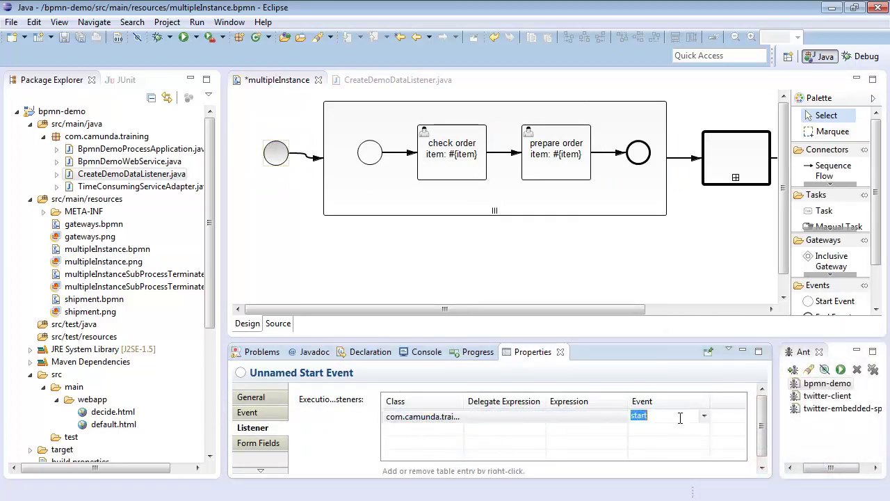
pyautogui.click(704, 418)
pyautogui.click(646, 445)
pyautogui.moveTo(282, 169)
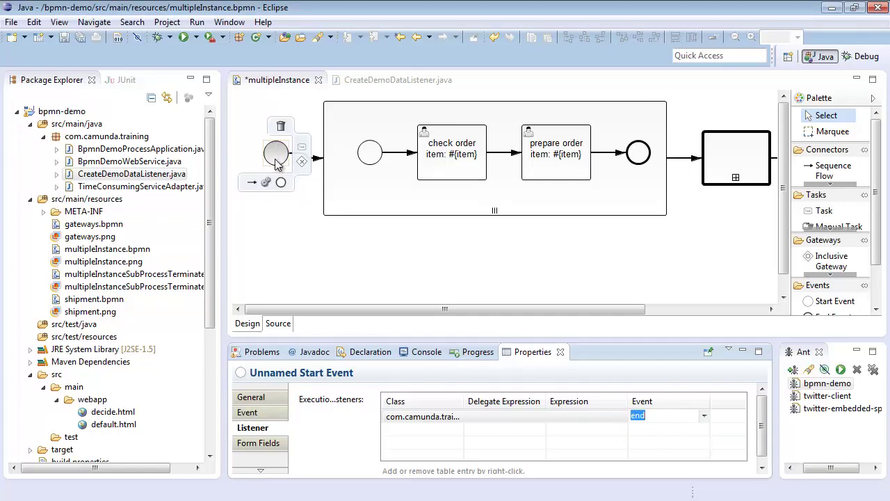
# Review the orderItems and orderId code in CreateDemoDataListener.java, and save the multipleInstance diagram.
pyautogui.click(383, 80)
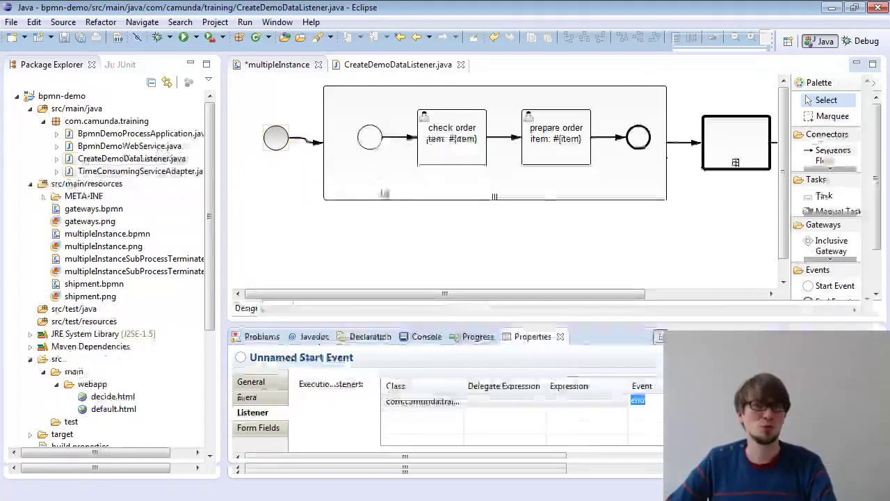
pyautogui.click(392, 186)
pyautogui.click(381, 153)
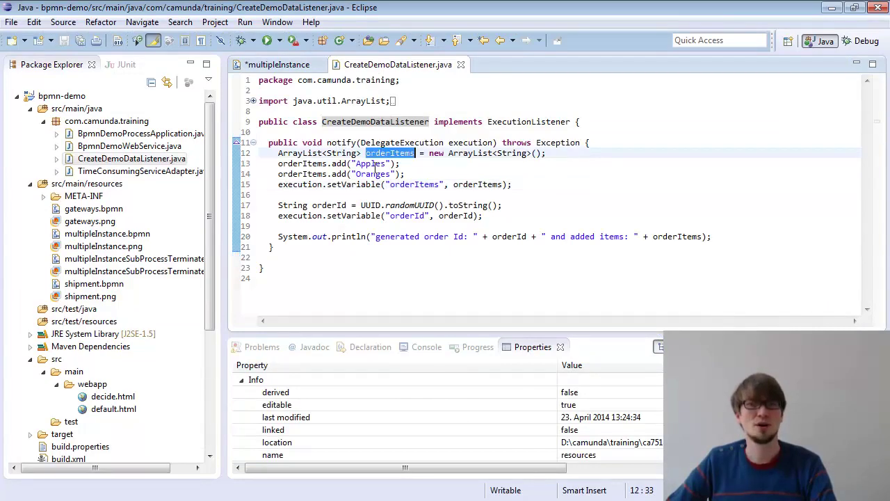
pyautogui.moveTo(352, 164); pyautogui.dragTo(401, 175)
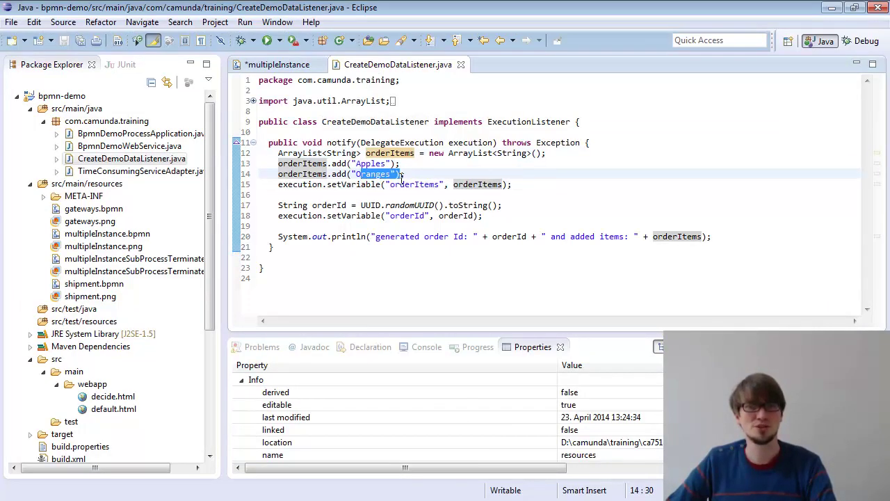
pyautogui.moveTo(311, 205); pyautogui.dragTo(358, 205)
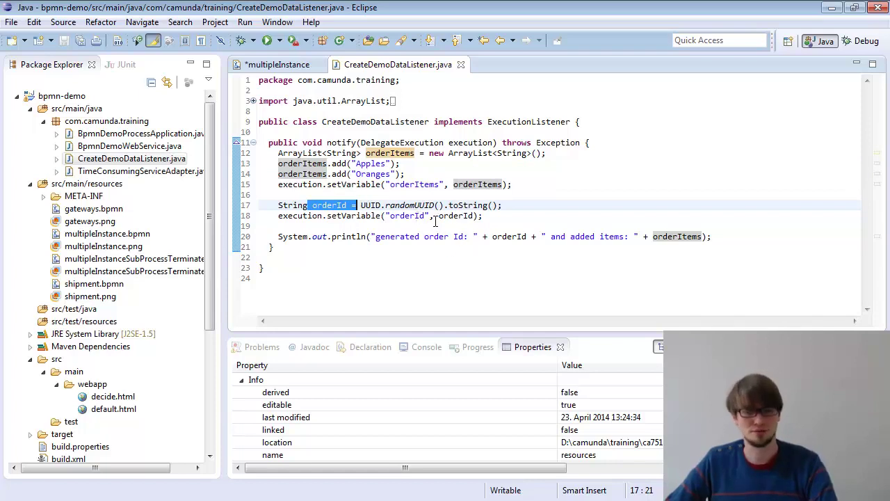
pyautogui.click(285, 65)
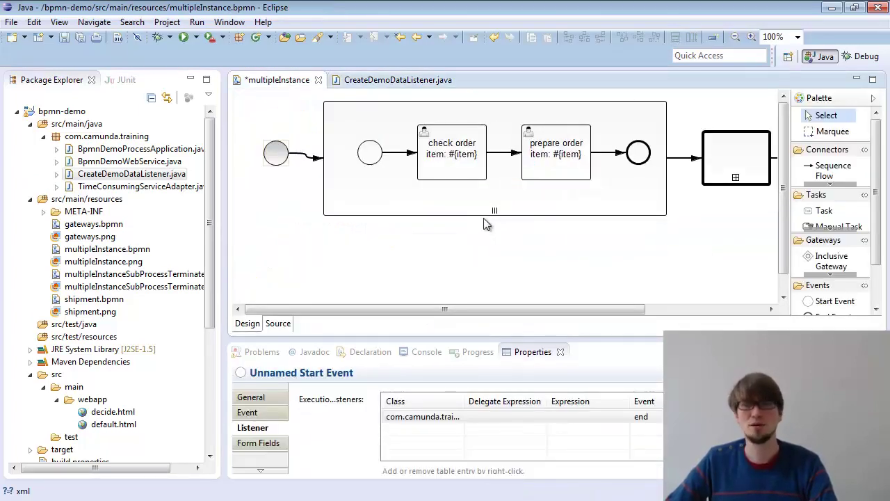
pyautogui.hotkey('ctrl', 's')
# Select the shipment call activity after the sub process and show its general properties.
pyautogui.moveTo(541, 308); pyautogui.dragTo(620, 312)
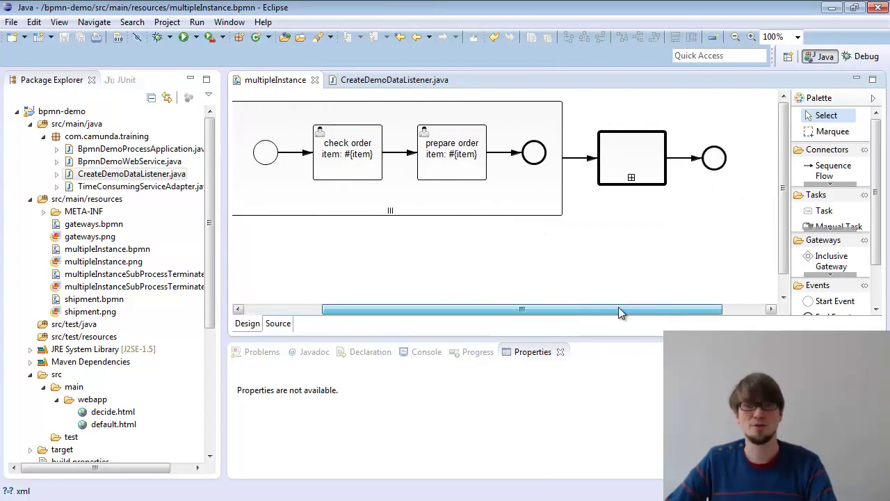
pyautogui.click(634, 175)
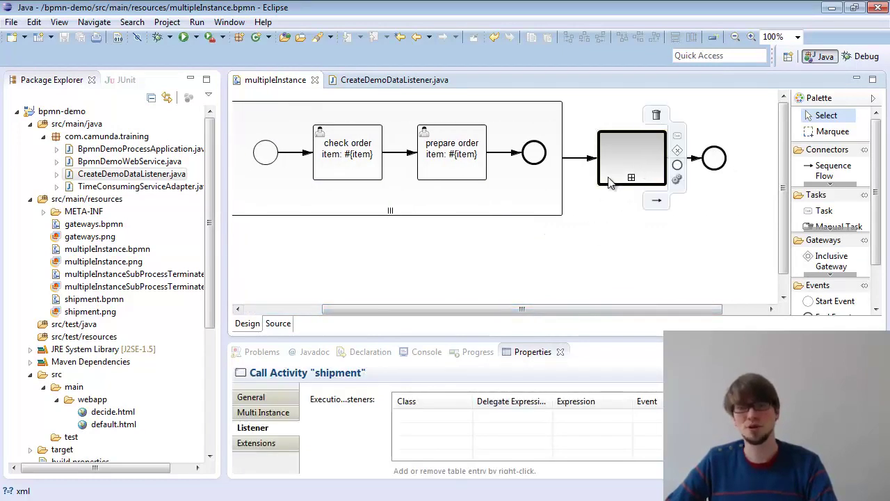
pyautogui.click(299, 400)
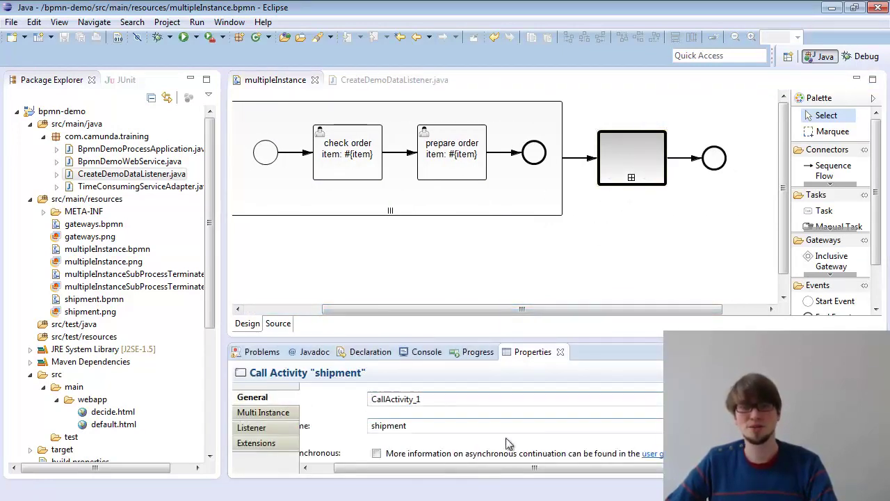
pyautogui.moveTo(447, 468); pyautogui.dragTo(402, 470)
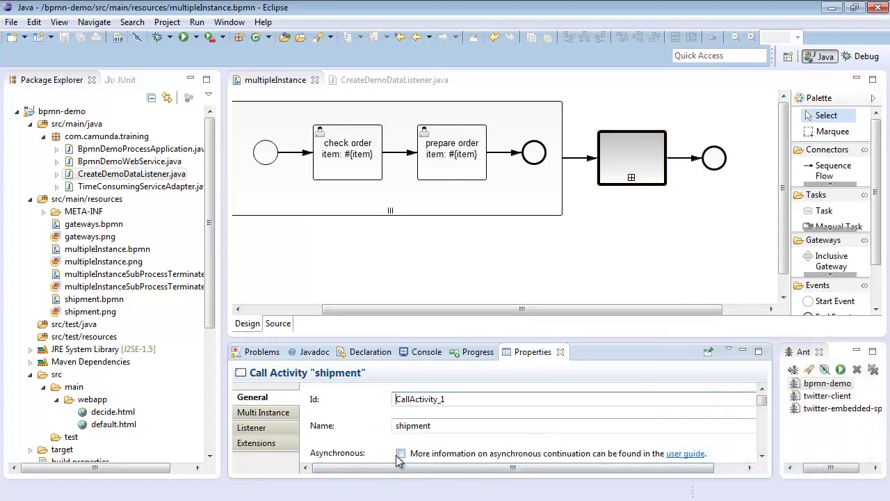
# Open shipment.bpmn and copy its process ID, bpmn-demo-shipment.
pyautogui.doubleClick(116, 306)
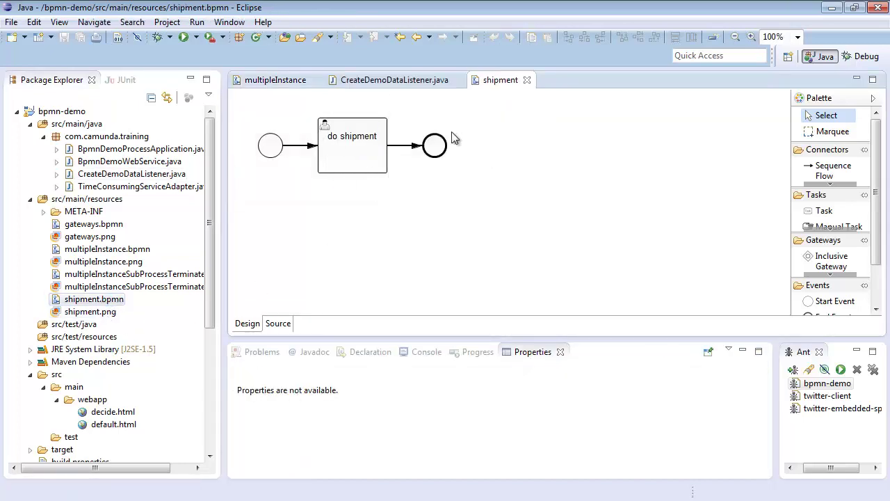
pyautogui.click(449, 201)
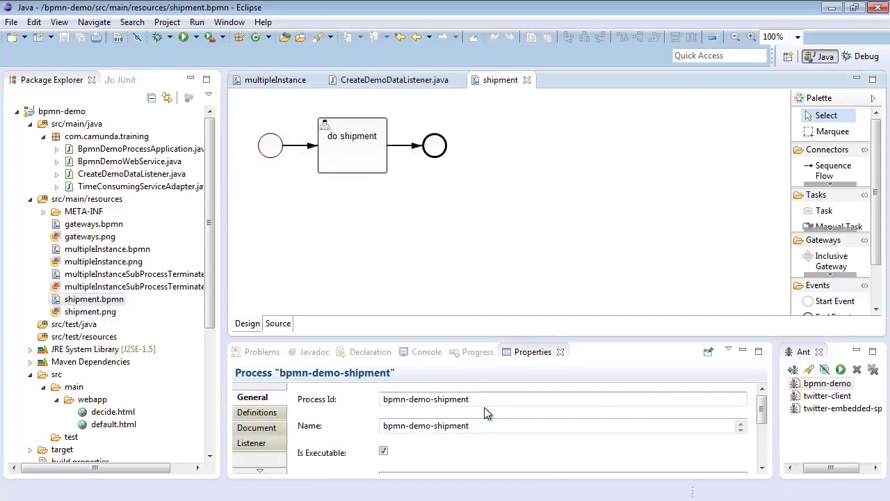
pyautogui.click(483, 400)
pyautogui.moveTo(483, 399); pyautogui.dragTo(357, 397)
pyautogui.hotkey('ctrl', 'c')
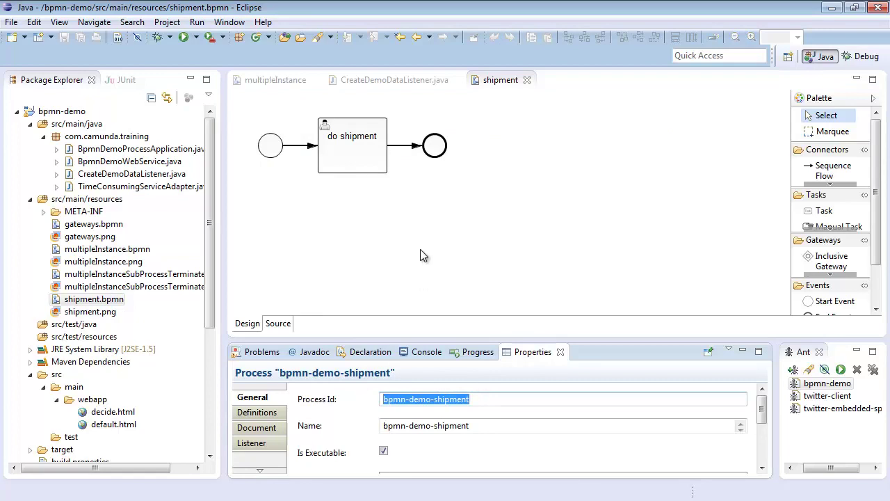
# Set the called element of the shipment call activity in the multipleInstance diagram to bpmn-demo-shipment.
pyautogui.click(275, 79)
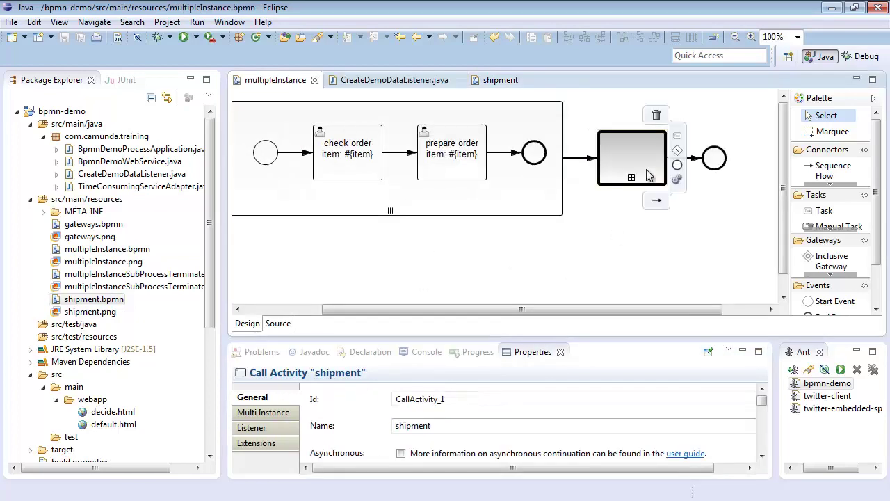
pyautogui.click(762, 408)
pyautogui.moveTo(723, 463); pyautogui.dragTo(676, 473)
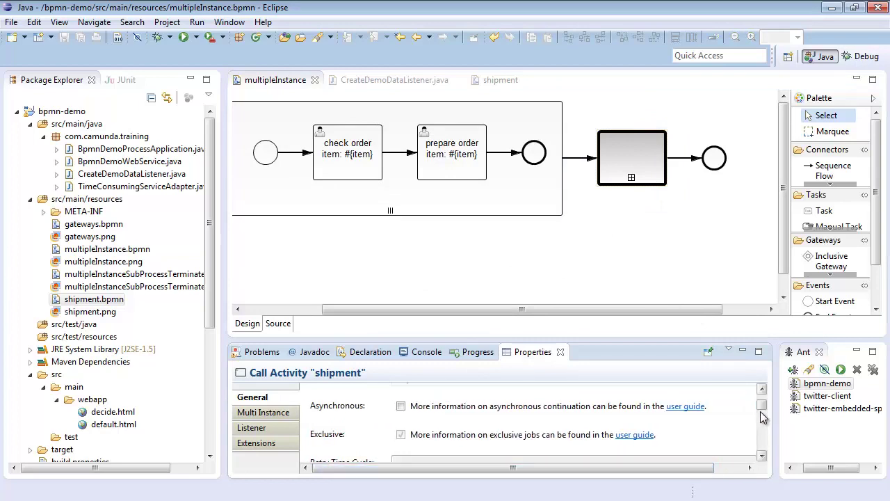
pyautogui.moveTo(762, 412); pyautogui.dragTo(764, 419)
pyautogui.click(461, 416)
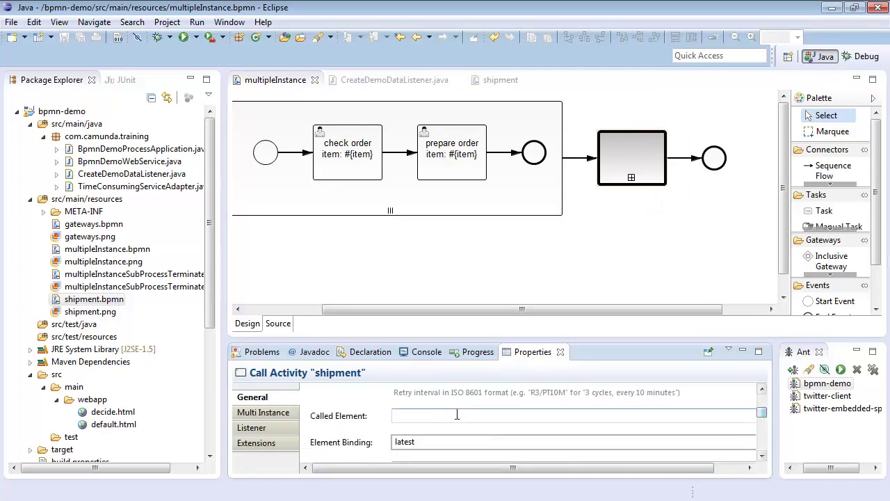
pyautogui.hotkey('ctrl', 'v')
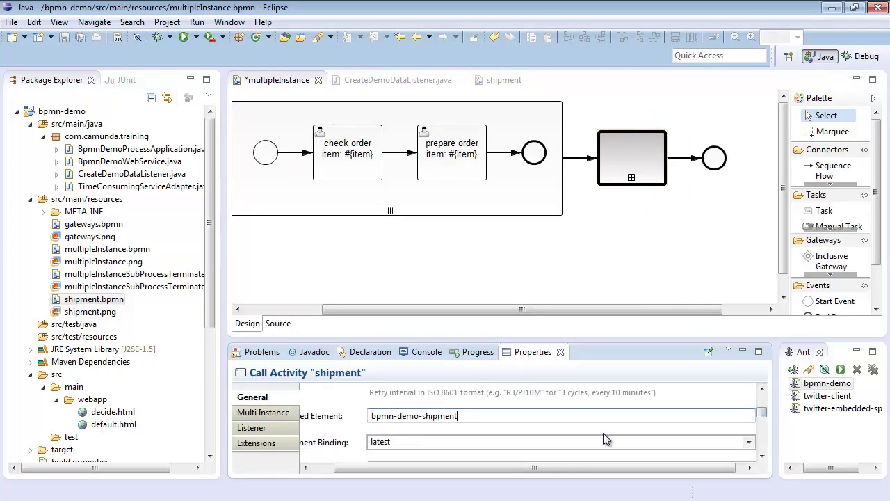
pyautogui.moveTo(596, 471); pyautogui.dragTo(574, 471)
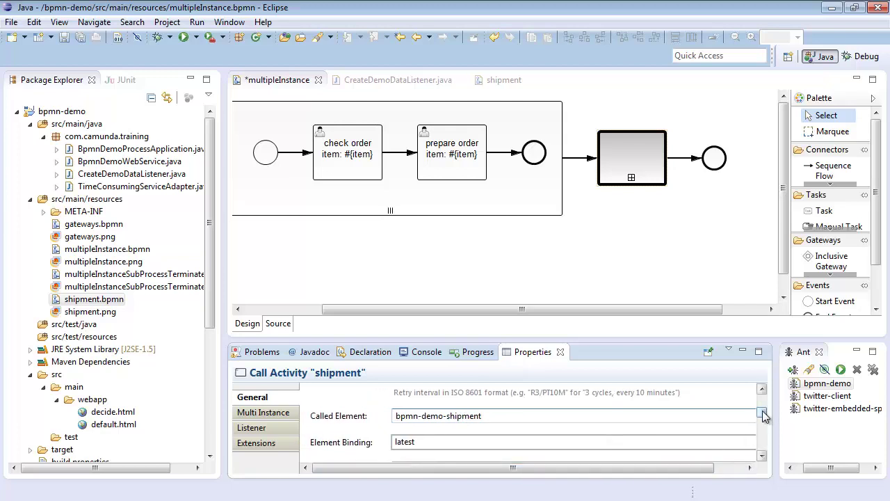
# Try the version element binding with element version 1 on the call activity, and return the binding to latest.
pyautogui.scroll(-2, 763, 414)
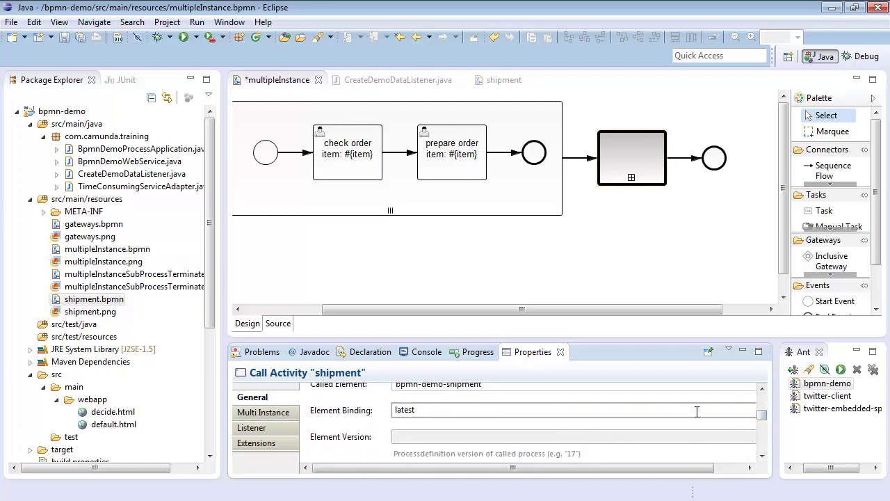
pyautogui.click(418, 411)
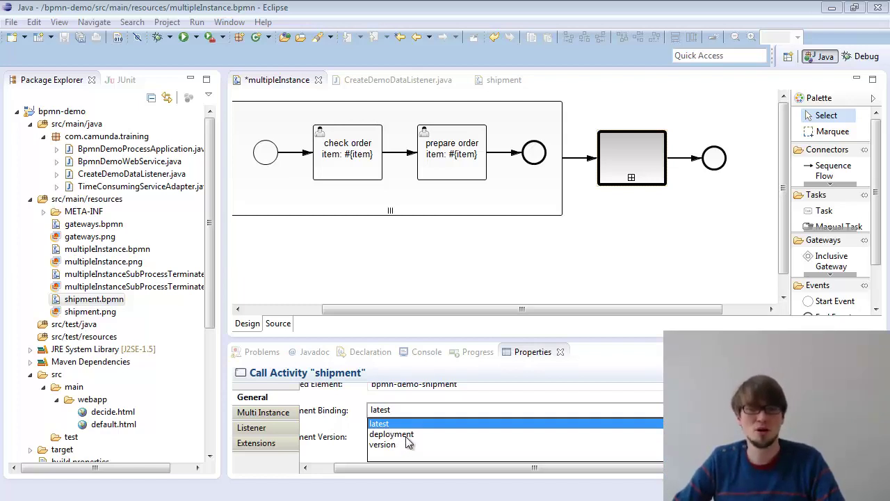
pyautogui.click(395, 445)
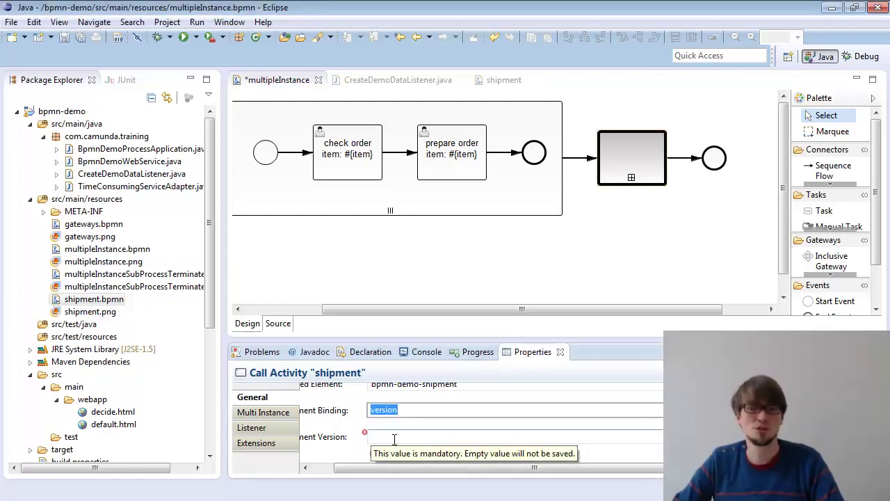
pyautogui.click(394, 439)
pyautogui.write('1')
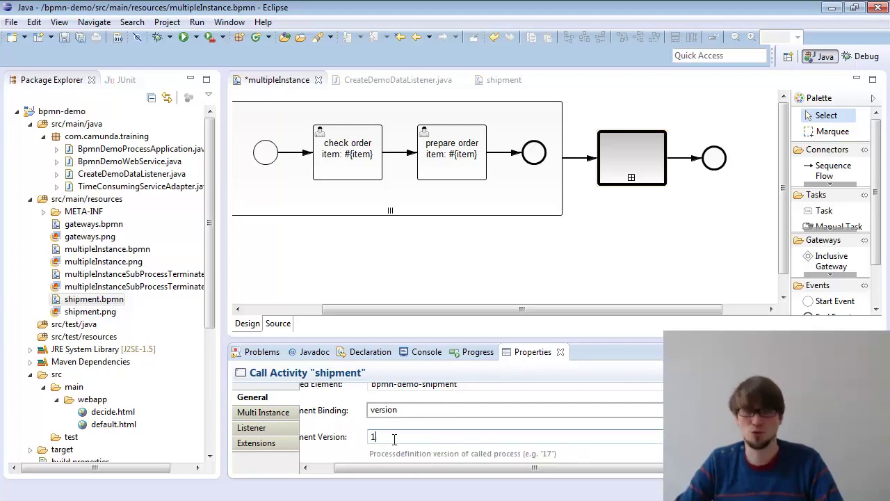
pyautogui.press('BackSpace')
pyautogui.click(409, 412)
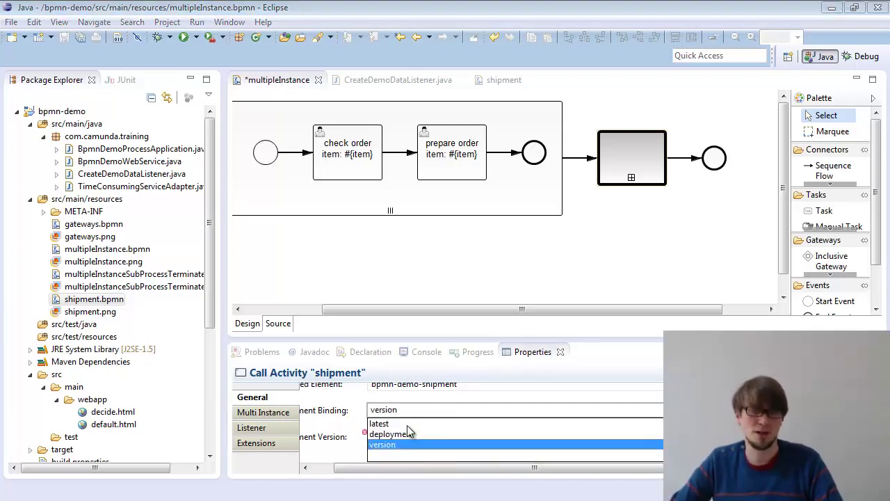
pyautogui.click(408, 425)
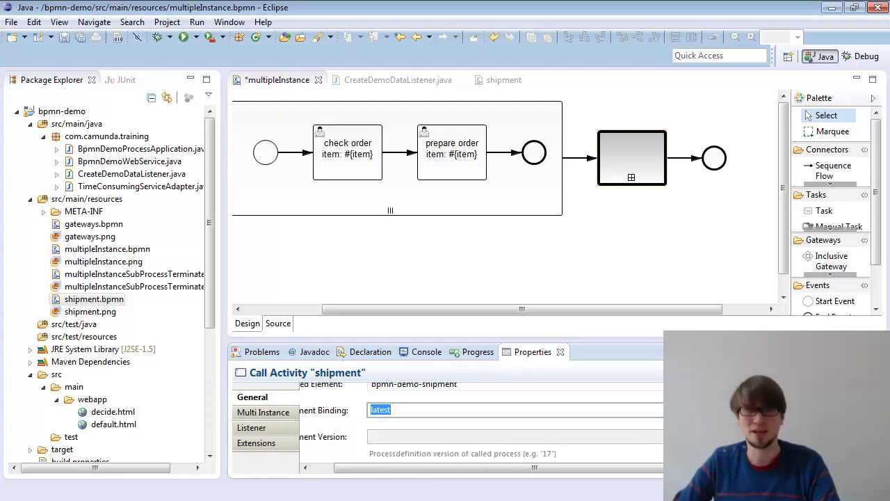
# Go to the input mapping table of the shipment call activity.
pyautogui.scroll(-3, 587, 445)
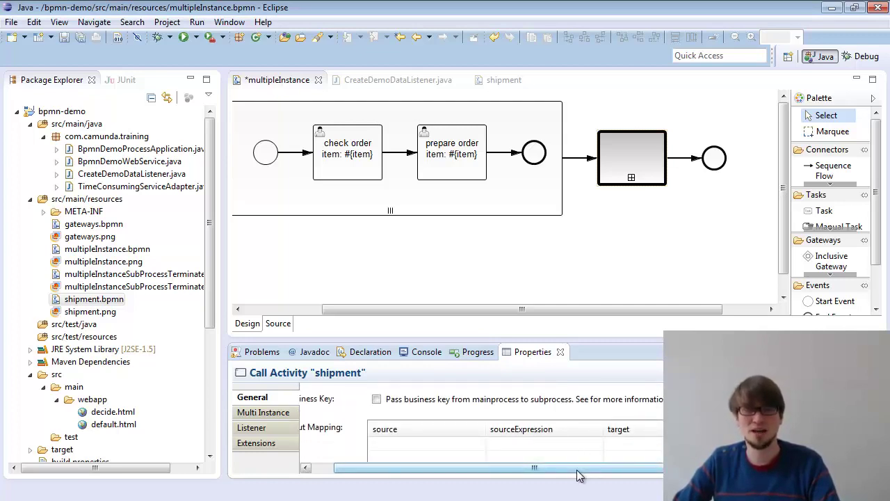
pyautogui.moveTo(578, 475); pyautogui.dragTo(554, 475)
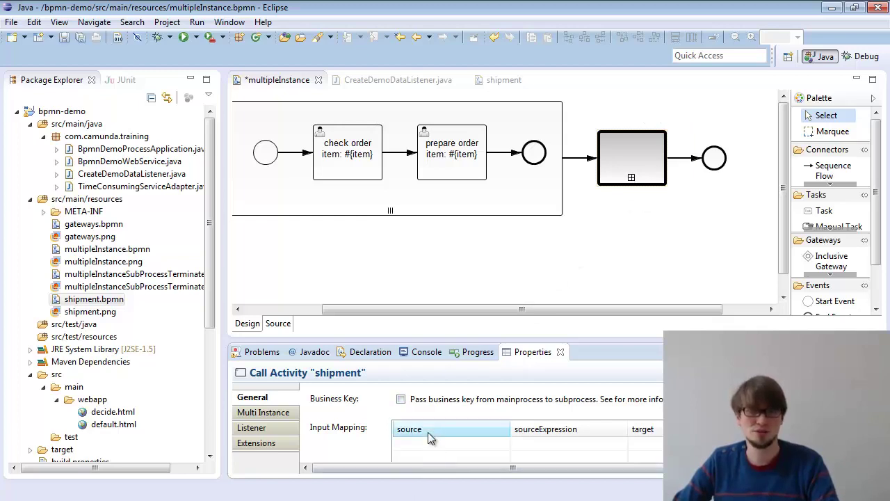
# Add an input mapping to the shipment call activity with source orderId and target referenceId, and save the diagram.
pyautogui.scroll(-3, 401, 431)
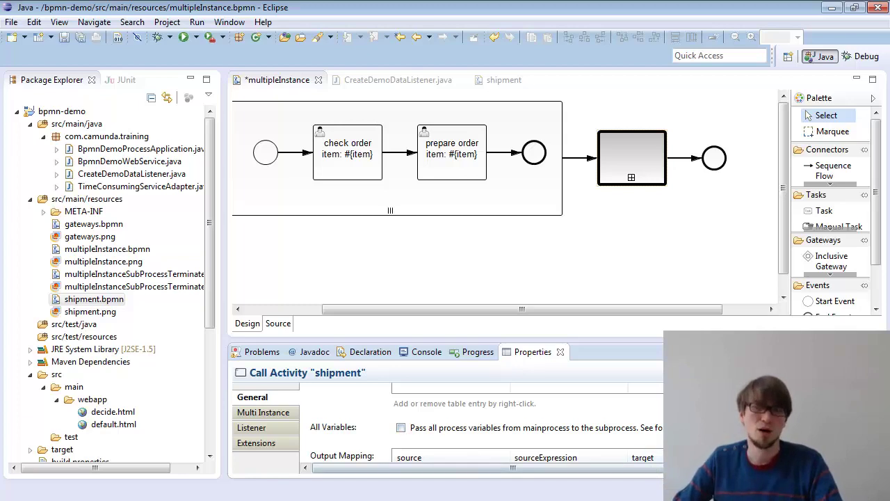
pyautogui.scroll(3, 487, 422)
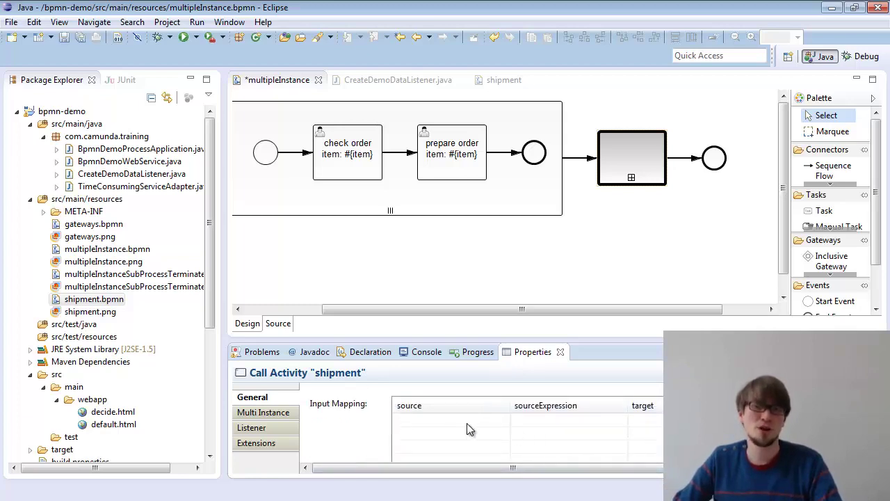
pyautogui.rightClick(467, 423)
pyautogui.click(492, 449)
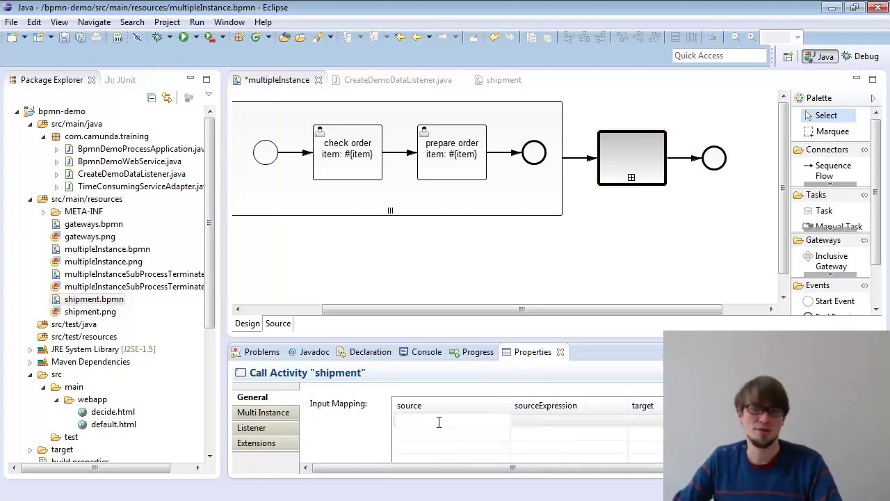
pyautogui.write('orderId')
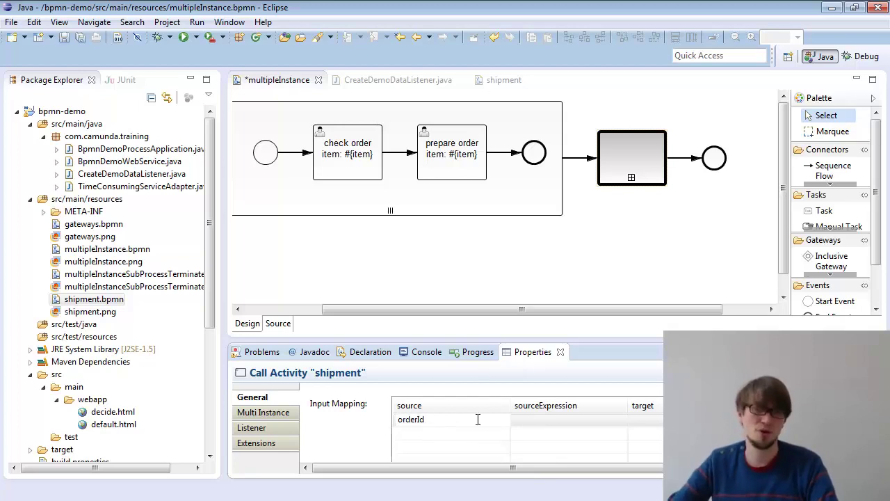
pyautogui.click(532, 421)
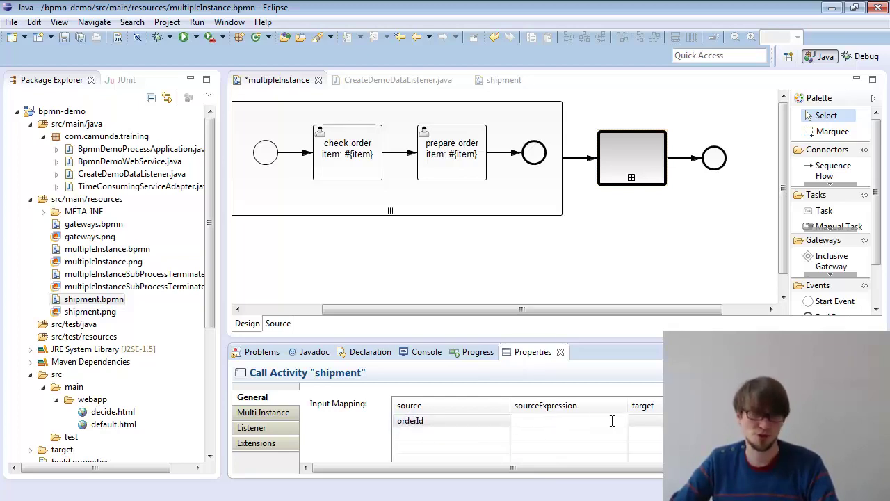
pyautogui.click(636, 421)
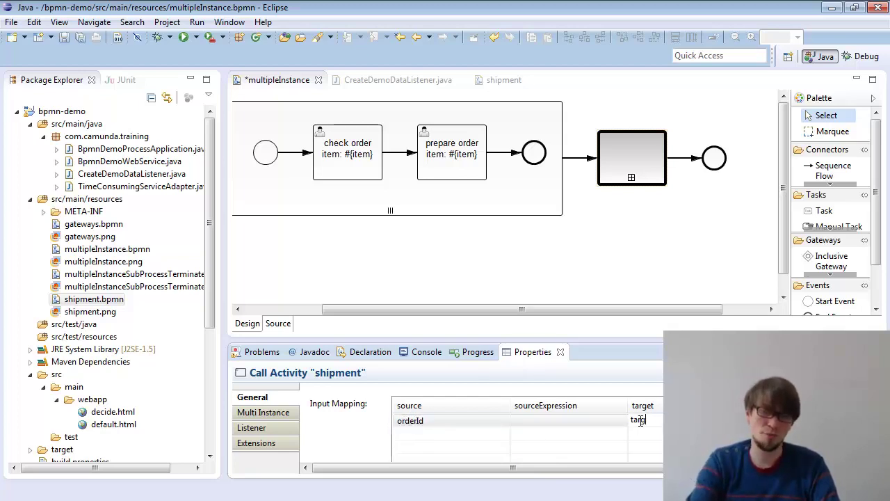
pyautogui.press('BackSpace')
pyautogui.press('BackSpace')
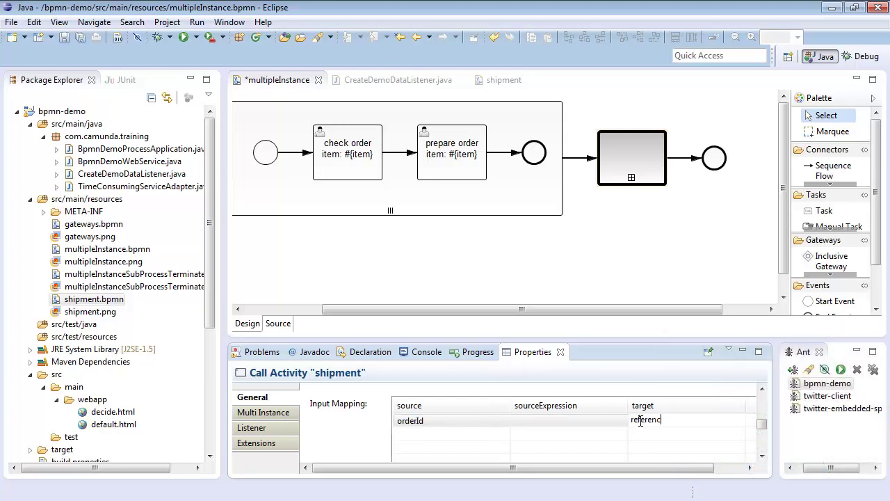
pyautogui.press('Return')
pyautogui.hotkey('ctrl', 's')
pyautogui.click(648, 162)
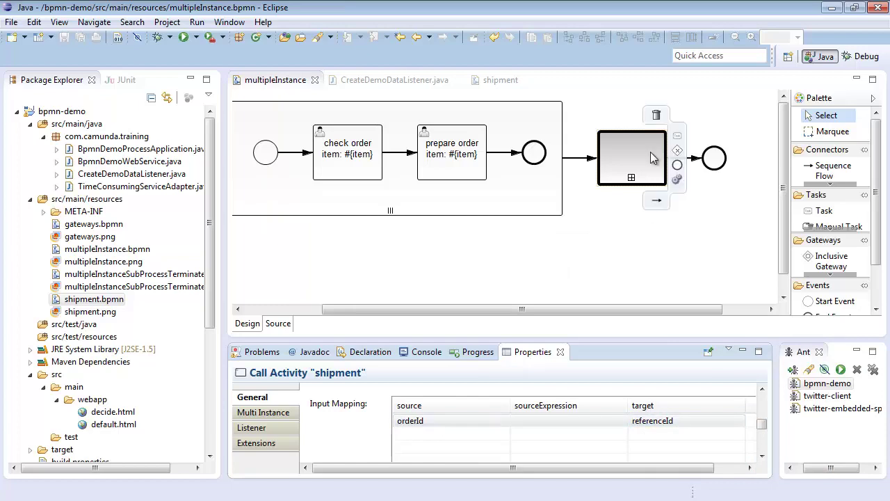
pyautogui.click(439, 426)
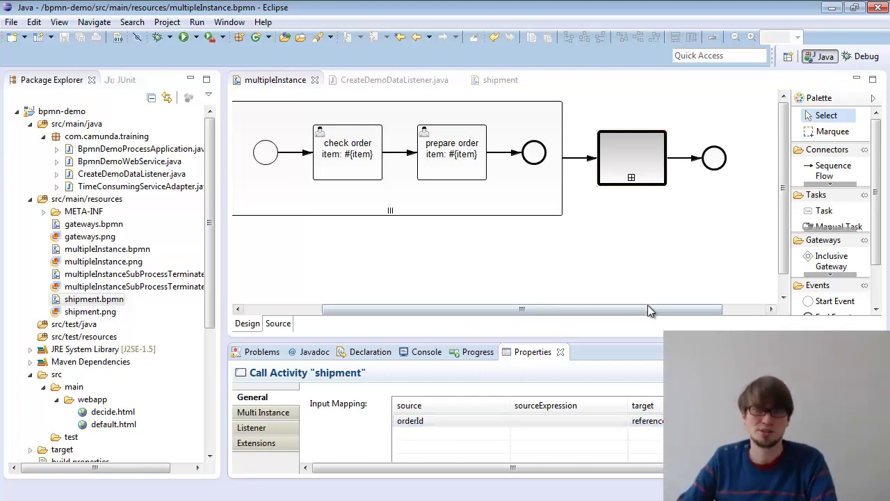
# Close the multipleInstance diagram and reopen multipleInstance.bpmn from the project to refresh the call activity's display.
pyautogui.moveTo(648, 304); pyautogui.dragTo(525, 304)
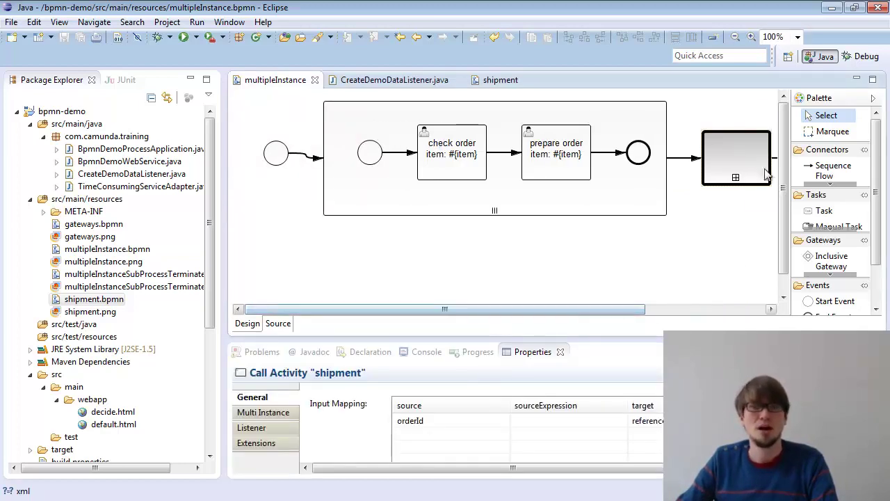
pyautogui.click(314, 79)
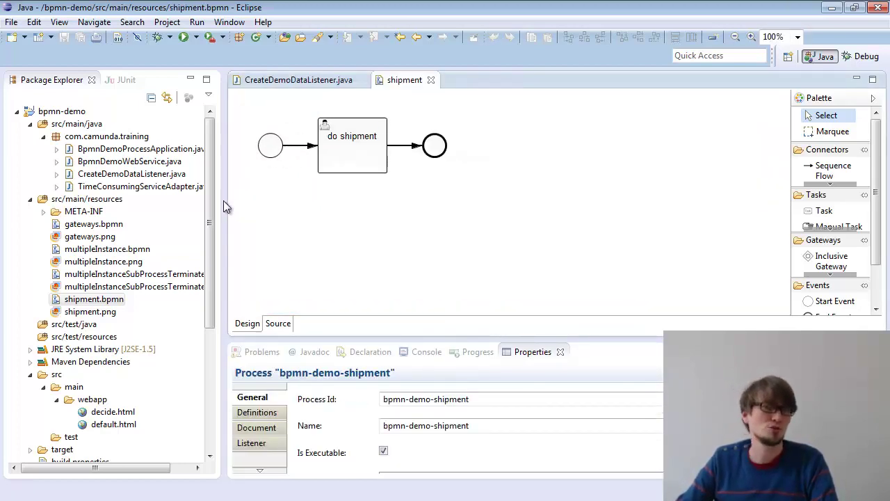
pyautogui.doubleClick(117, 251)
pyautogui.moveTo(751, 143)
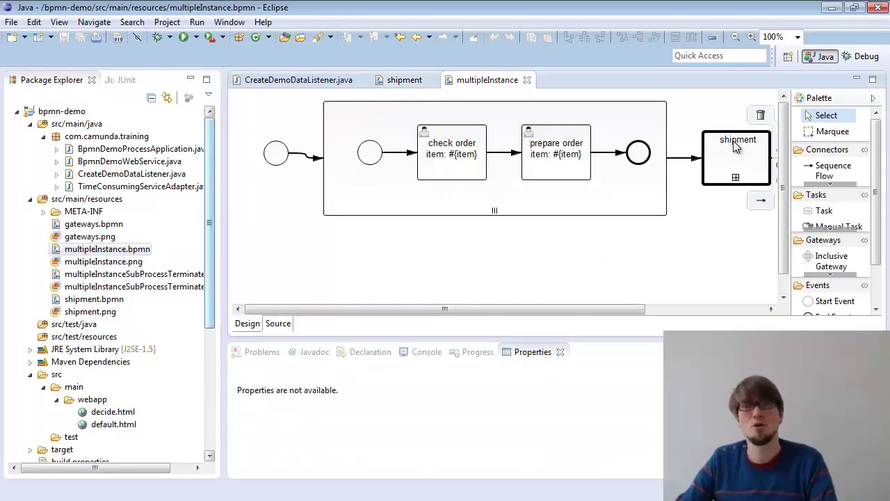
# Set the process ID of the multipleInstance diagram to bpmn-demo-multiple-instance.
pyautogui.click(702, 230)
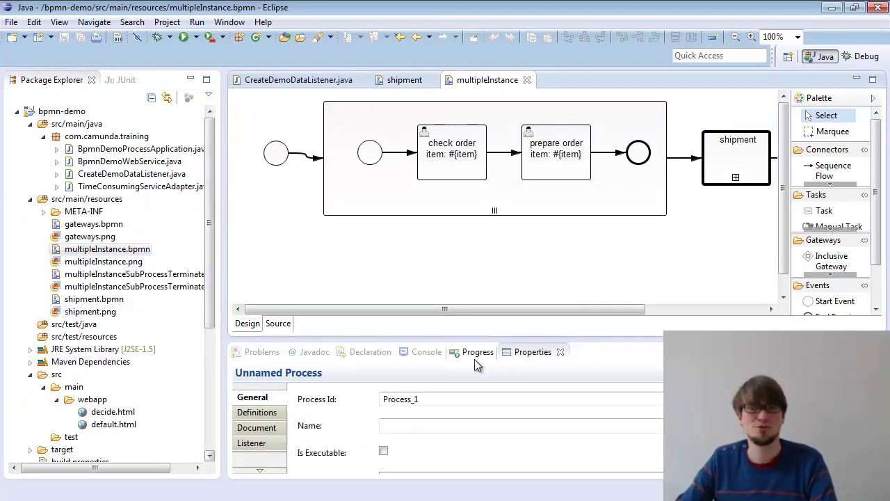
pyautogui.moveTo(445, 399); pyautogui.dragTo(338, 404)
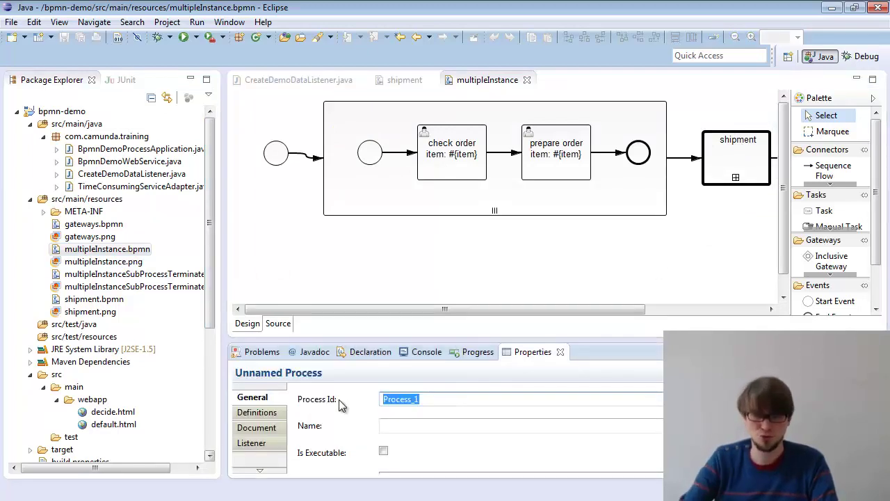
pyautogui.write('bpmn')
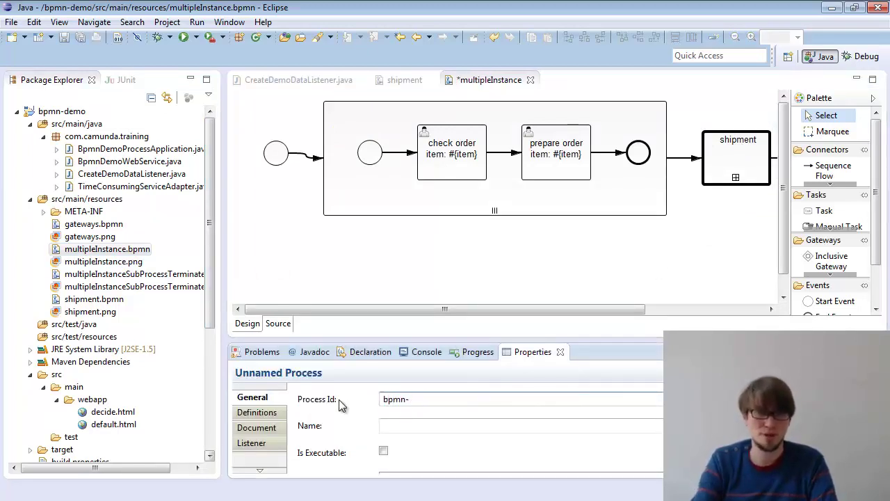
pyautogui.write('-demo-mult')
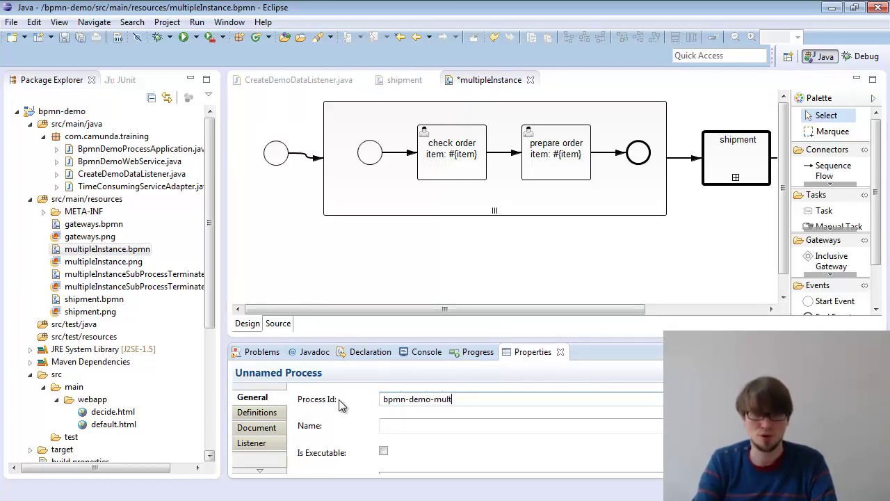
pyautogui.write('iple-instance')
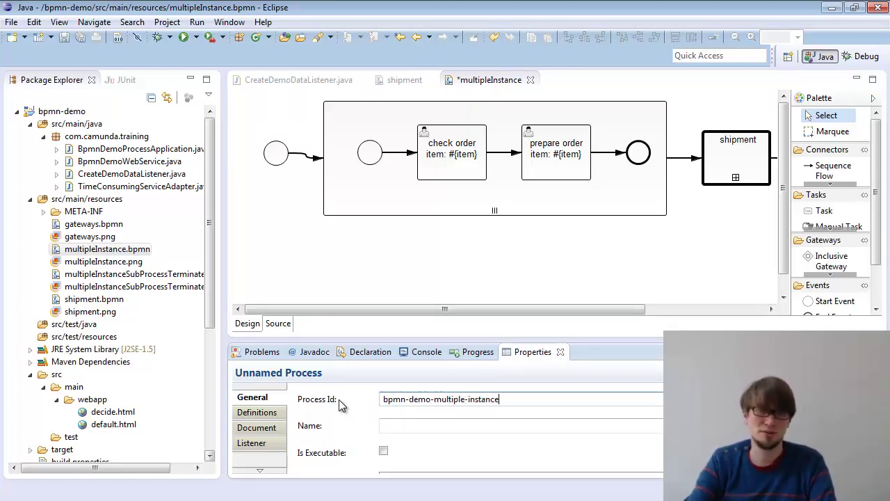
pyautogui.press('Return')
# Name the process bpmn-demo-multiple-instance as well, mark it as executable, and save the diagram.
pyautogui.hotkey('ctrl', 'c')
pyautogui.click(399, 427)
pyautogui.hotkey('ctrl', 'v')
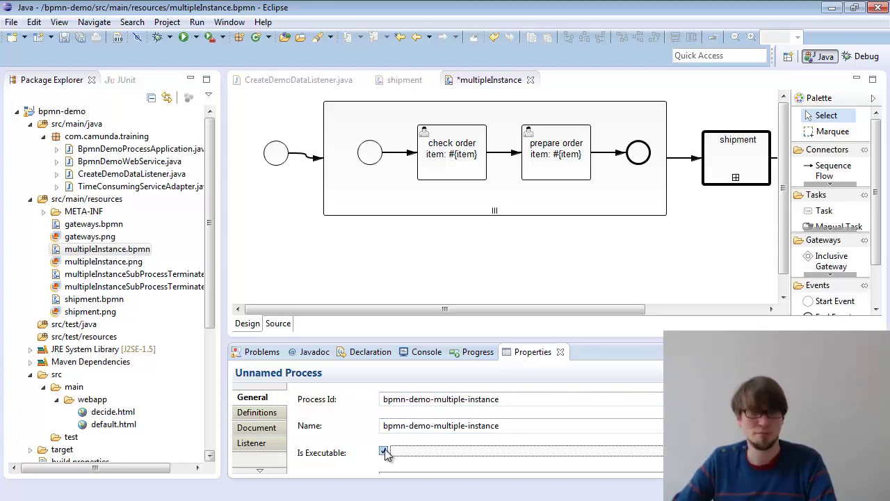
pyautogui.click(381, 450)
pyautogui.hotkey('ctrl', 's')
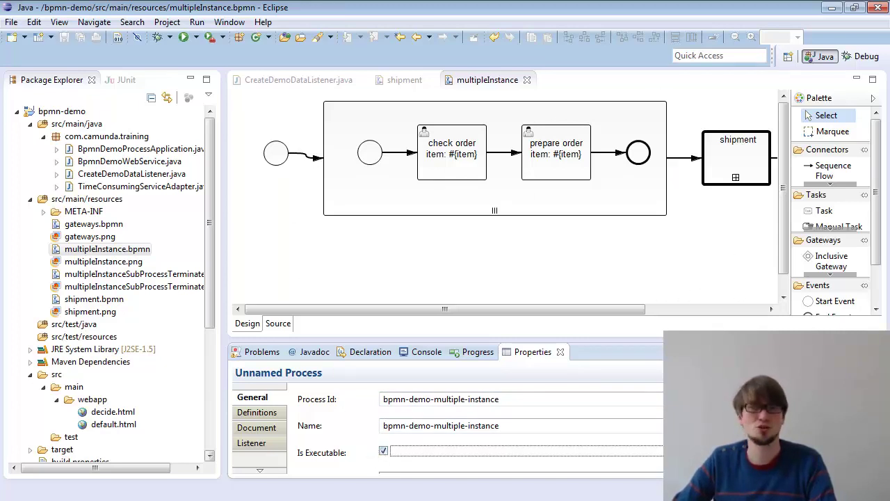
# Run the bpmn-demo Ant build to deploy the project and check the deployment log in the server's command window.
pyautogui.hotkey('ctrl', 'F11')
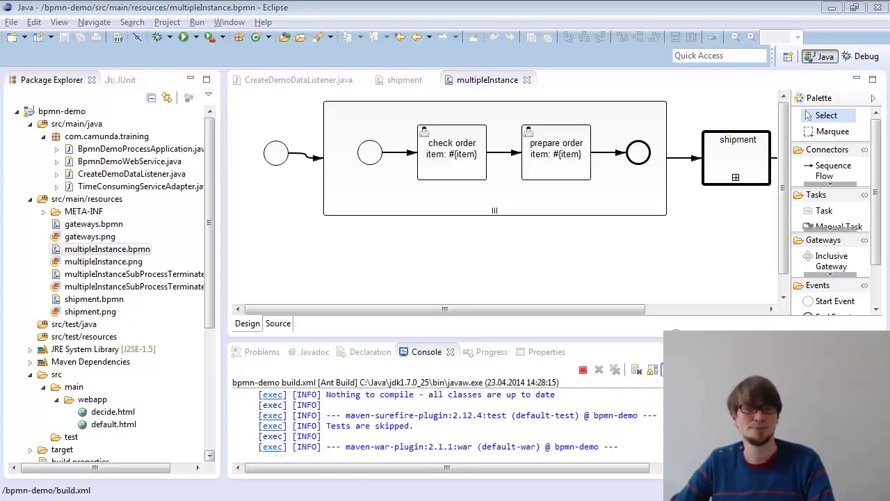
pyautogui.hotkey('alt', 'Tab')
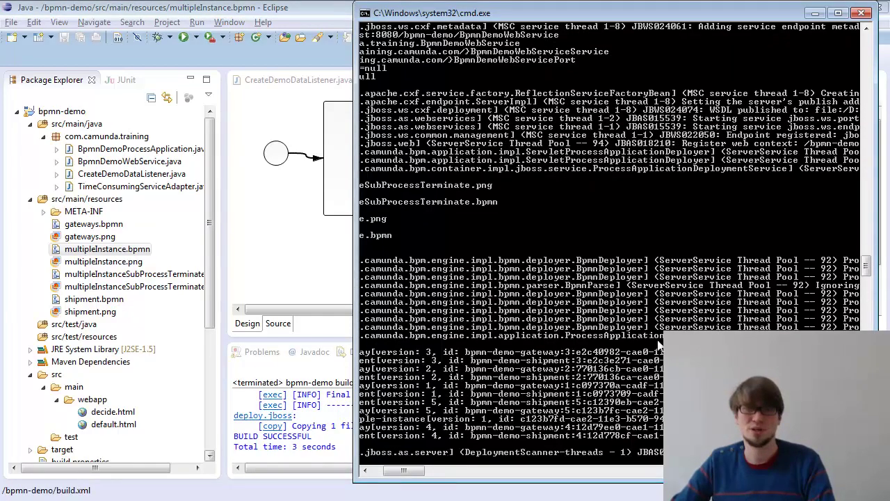
pyautogui.moveTo(407, 472); pyautogui.dragTo(381, 473)
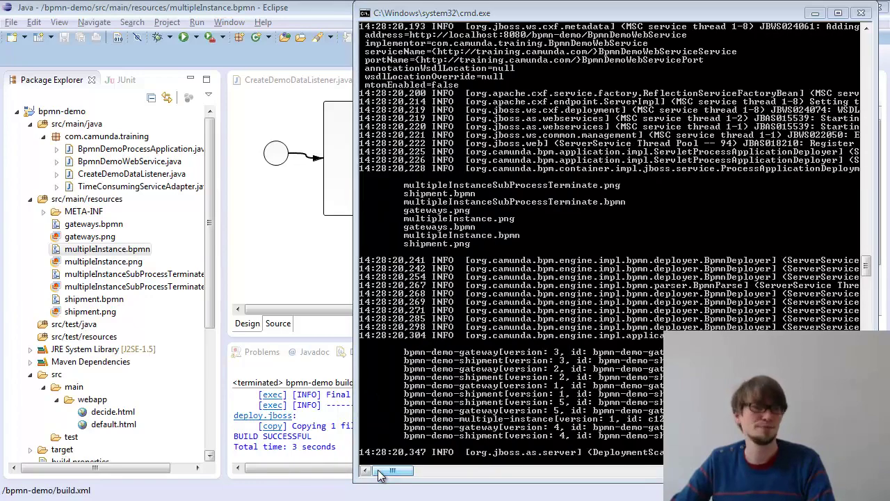
# Switch to the camunda Tasklist in Firefox, reload it, and start a bpmn-demo-multiple-instance process using the generic form.
pyautogui.hotkey('alt', 'Tab')
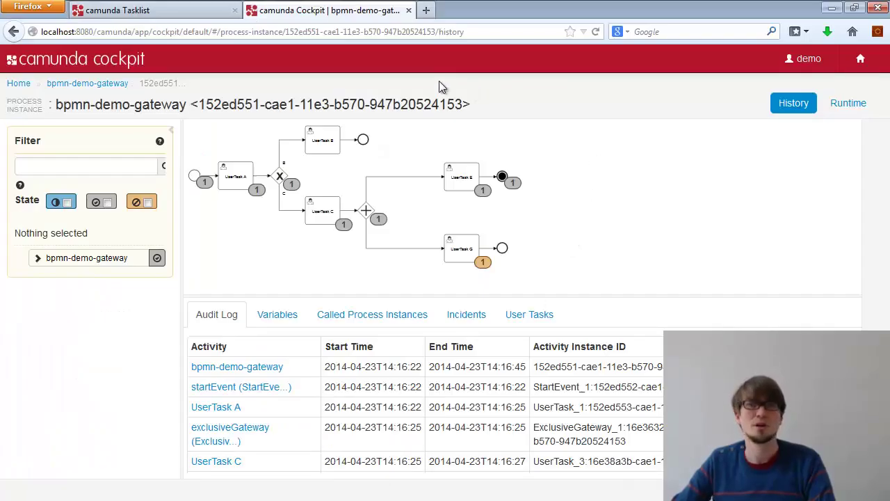
pyautogui.click(166, 10)
pyautogui.press('F5')
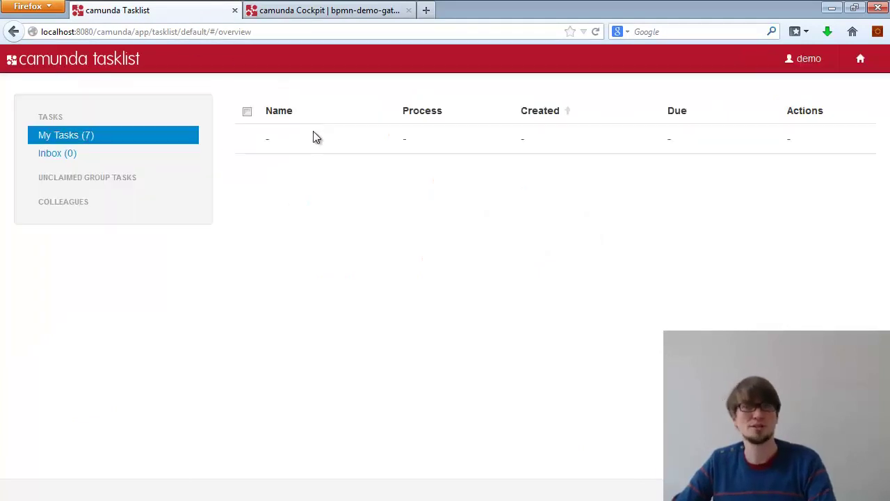
pyautogui.click(744, 61)
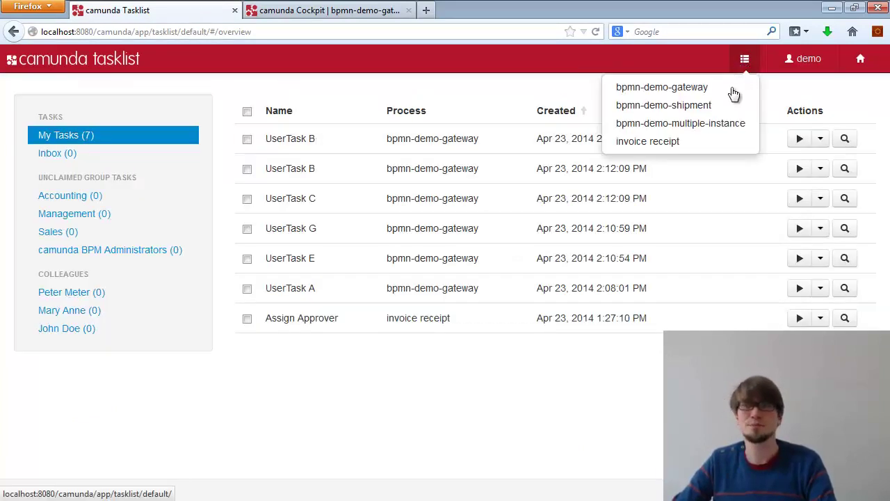
pyautogui.click(727, 129)
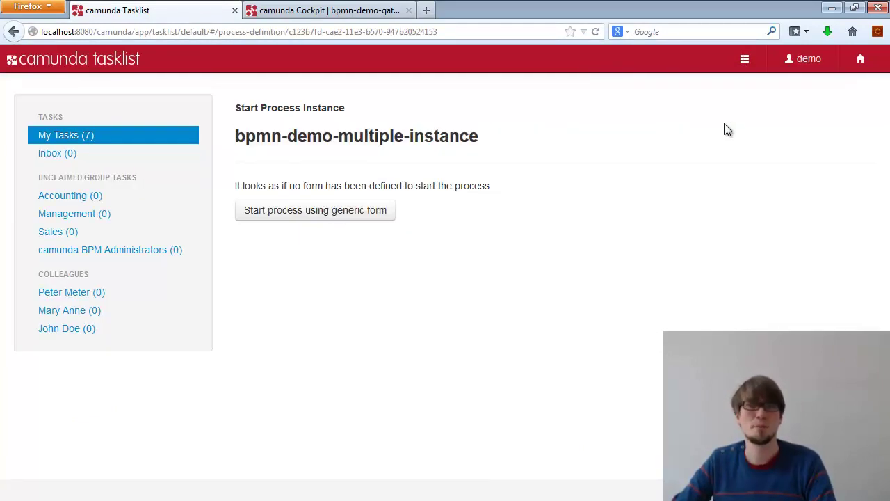
pyautogui.click(363, 212)
pyautogui.click(277, 302)
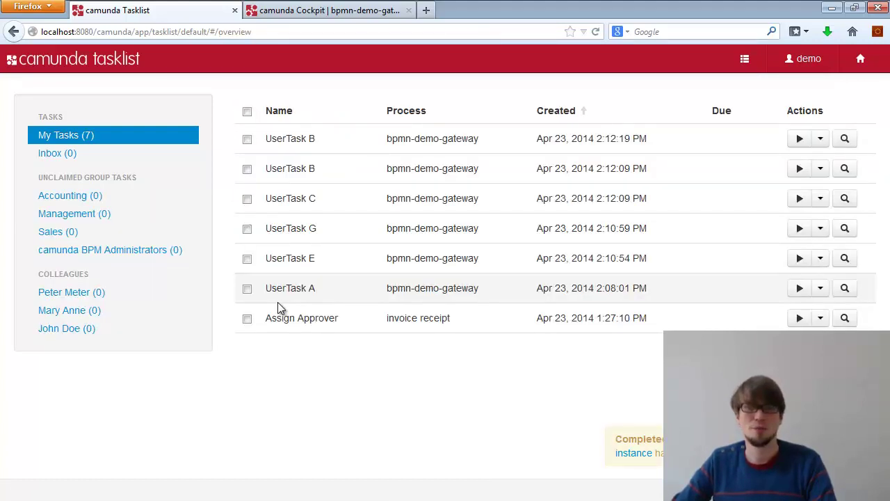
# In camunda Cockpit, open the running process instance of bpmn-demo-multiple-instance.
pyautogui.click(327, 11)
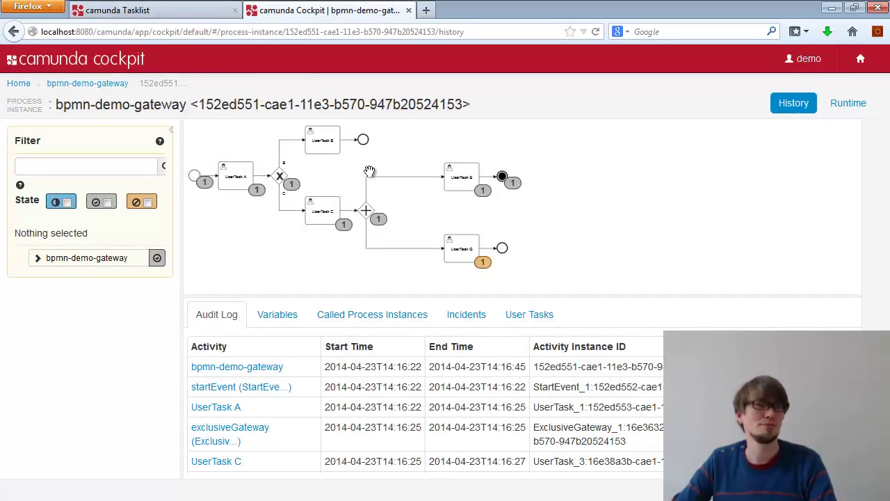
pyautogui.click(21, 84)
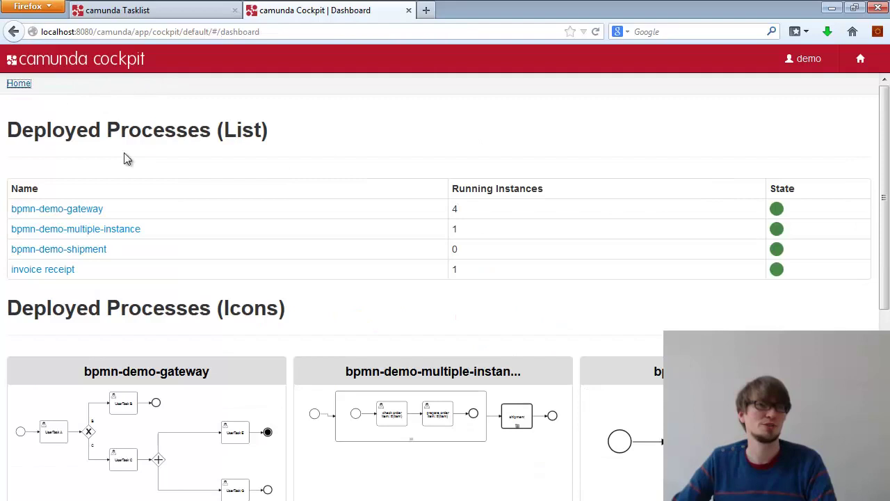
pyautogui.click(128, 231)
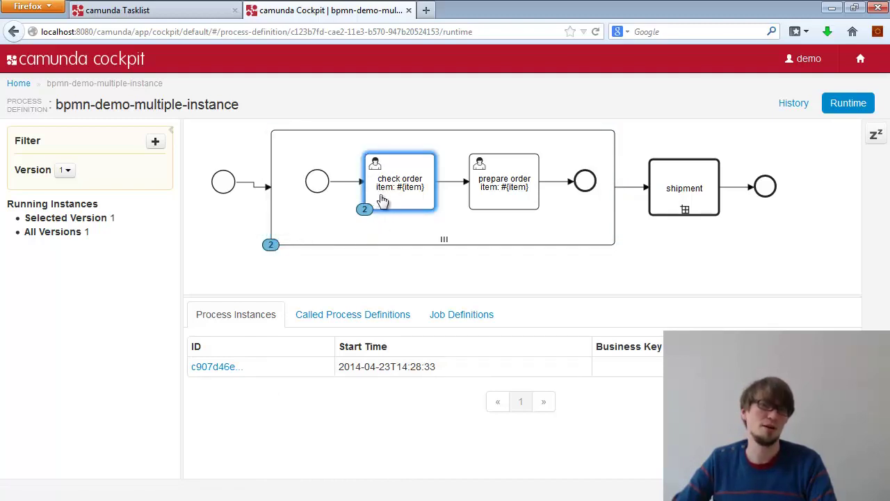
pyautogui.click(219, 367)
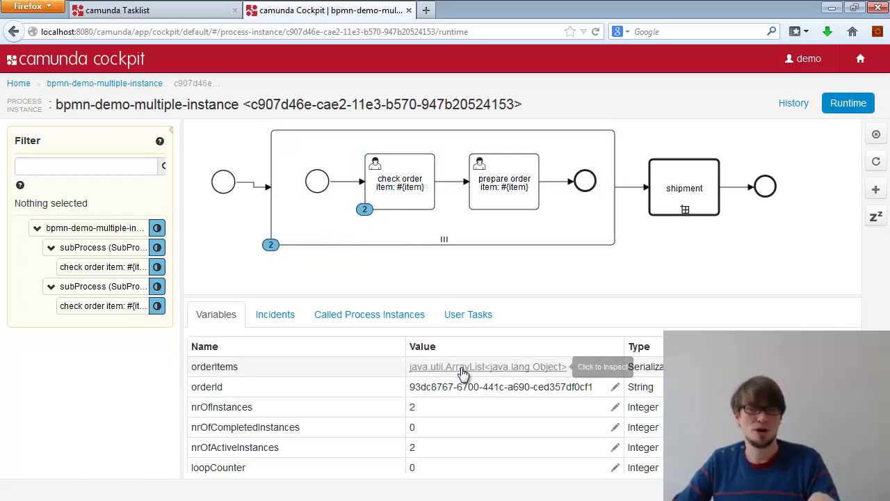
# Inspect the instance's variables, including the contents of orderItems, and filter them to the first subProcess instance.
pyautogui.click(530, 369)
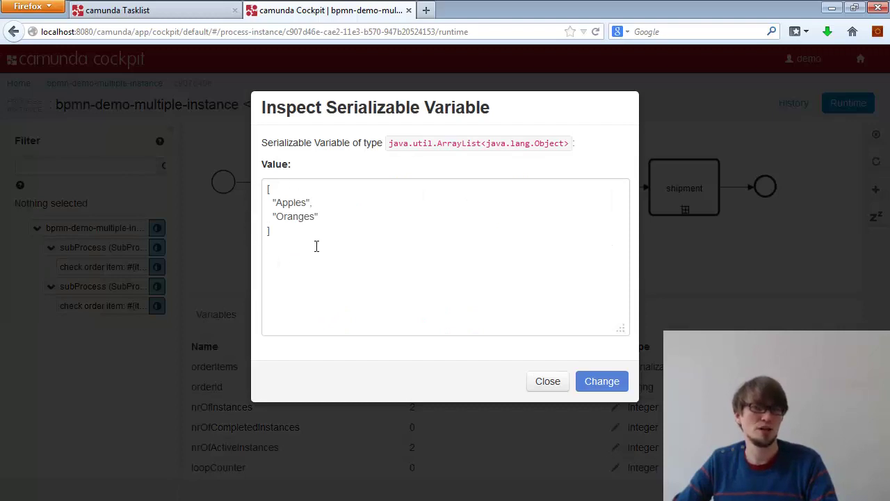
pyautogui.click(548, 383)
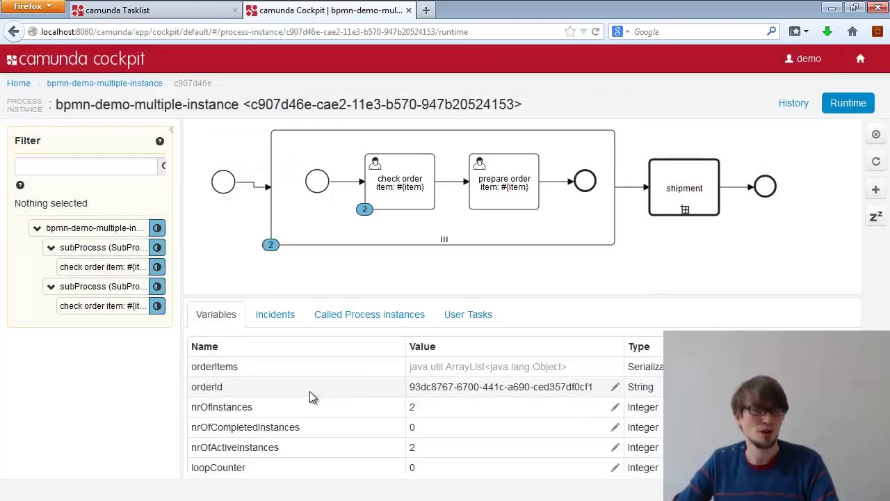
pyautogui.moveTo(444, 387); pyautogui.dragTo(525, 386)
pyautogui.scroll(-3, 337, 414)
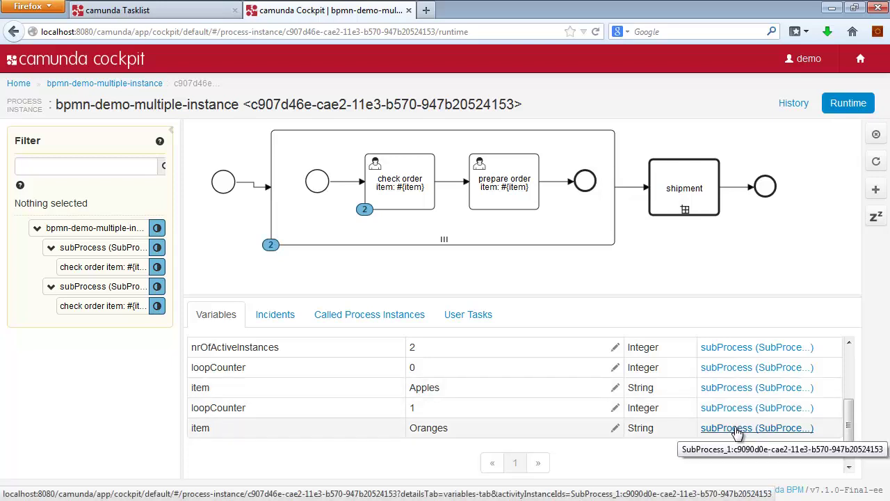
pyautogui.click(82, 248)
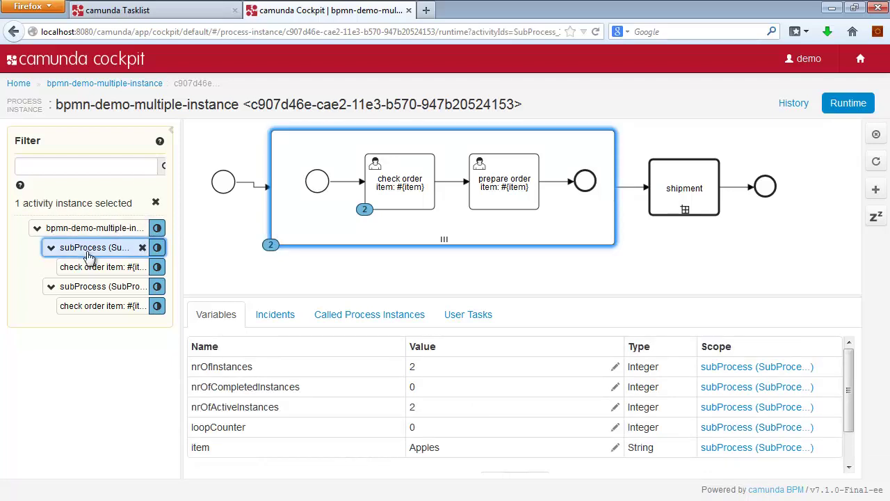
# Inspect the second subProcess instance's variables, then list the user tasks of the check order item activity.
pyautogui.click(101, 292)
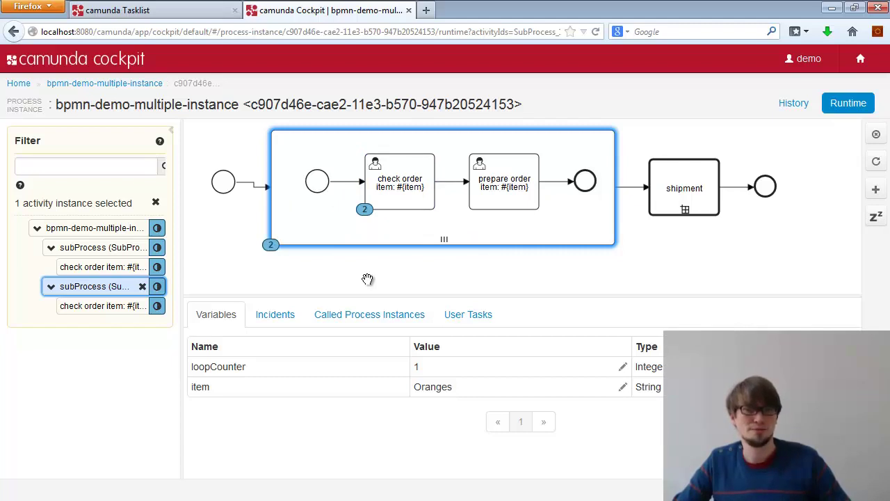
pyautogui.click(395, 197)
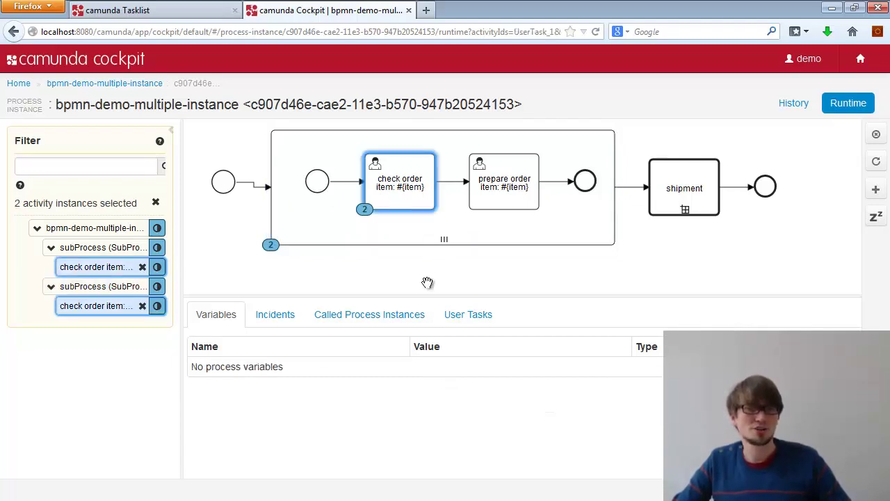
pyautogui.click(461, 313)
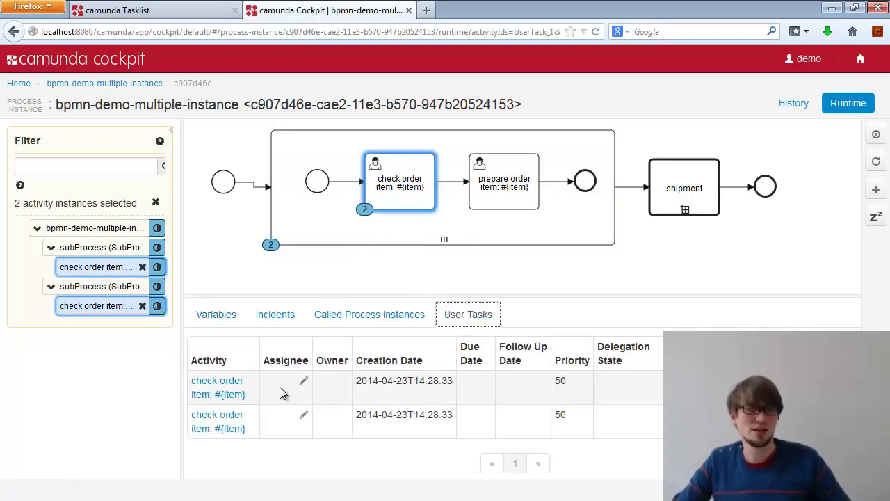
# Assign both check order item user tasks of the process instance to demo.
pyautogui.click(308, 387)
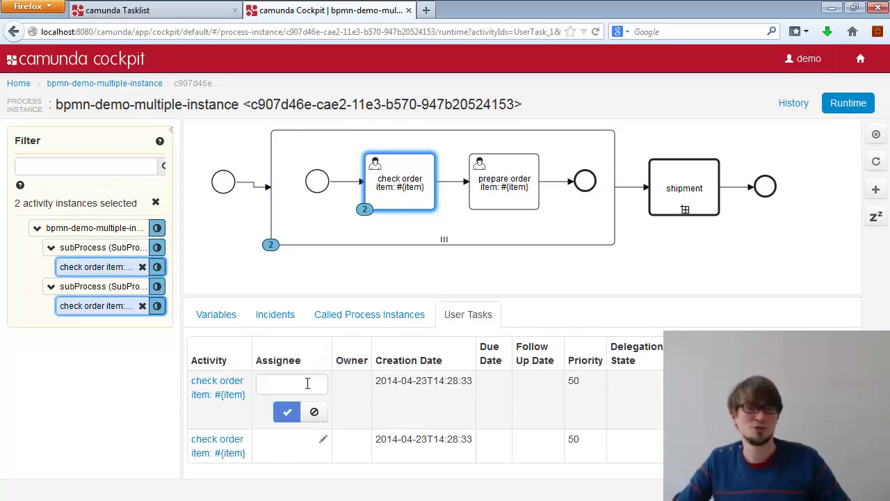
pyautogui.write('dem,o')
pyautogui.press('BackSpace')
pyautogui.press('BackSpace')
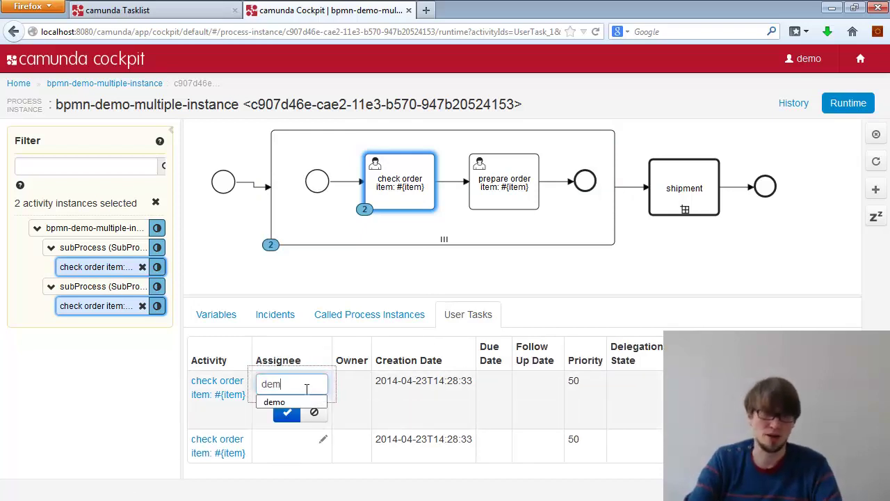
pyautogui.write('o')
pyautogui.click(287, 412)
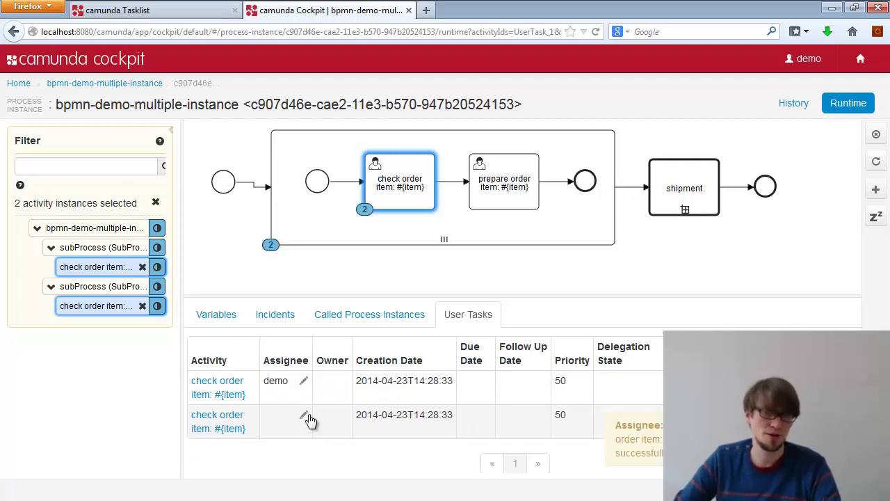
pyautogui.click(310, 412)
pyautogui.click(302, 417)
pyautogui.write('demo')
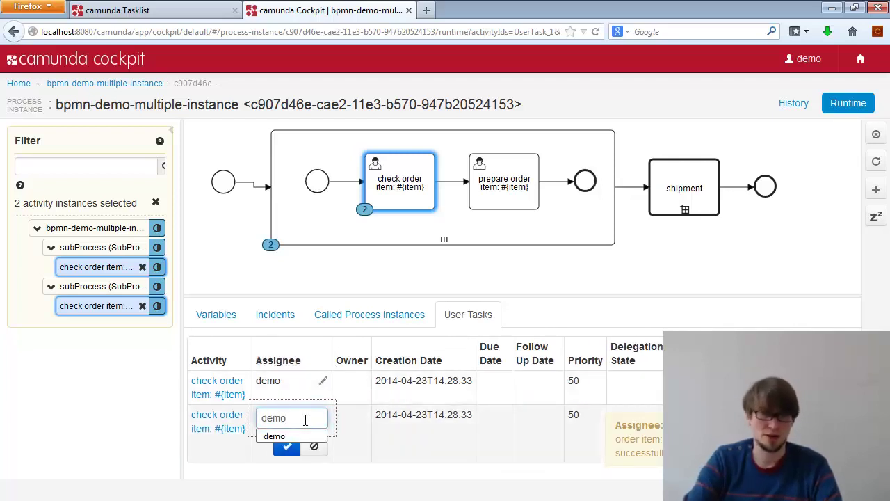
pyautogui.click(292, 449)
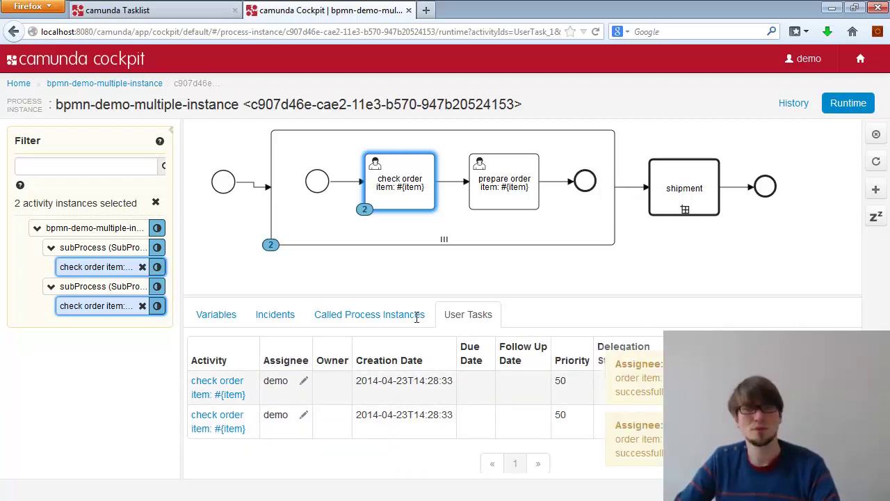
# Switch to camunda Tasklist and view the process diagrams of the check order item tasks for Apples and Oranges.
pyautogui.click(201, 16)
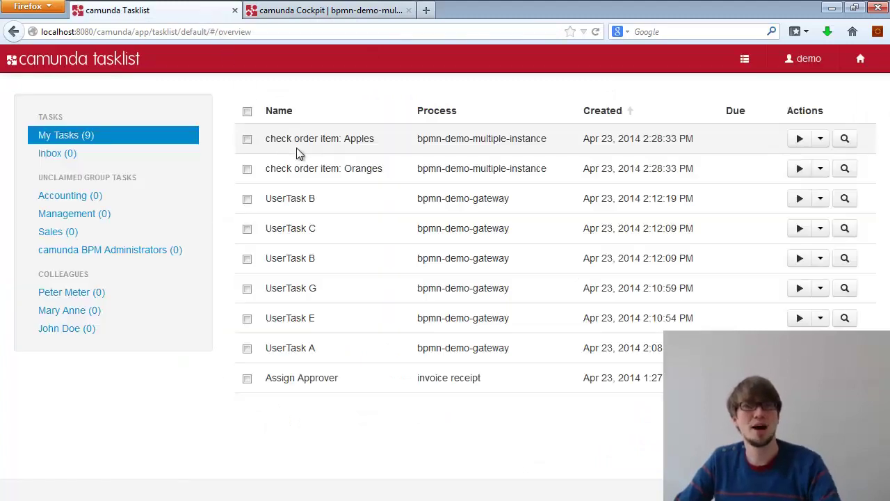
pyautogui.click(845, 139)
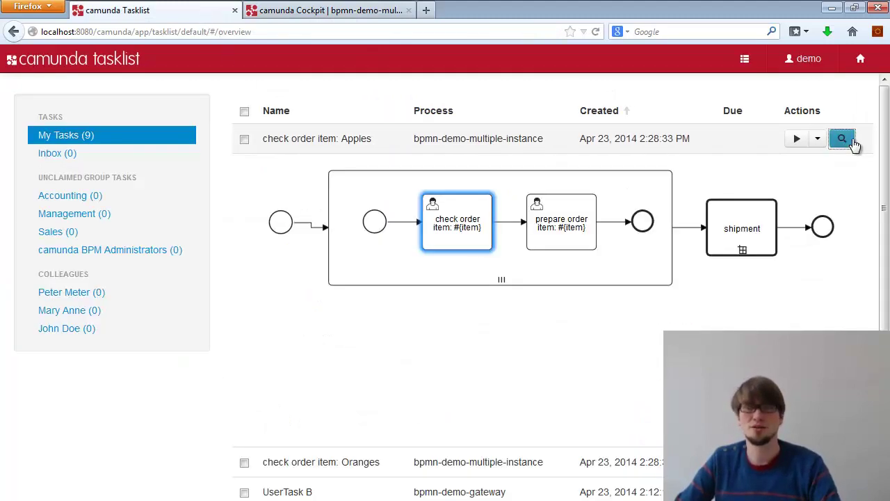
pyautogui.moveTo(301, 138); pyautogui.dragTo(715, 146)
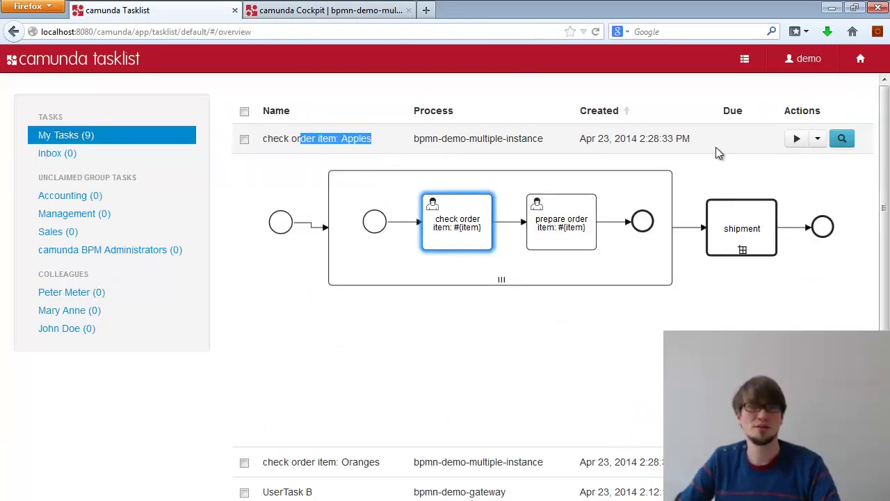
pyautogui.click(842, 139)
pyautogui.click(842, 168)
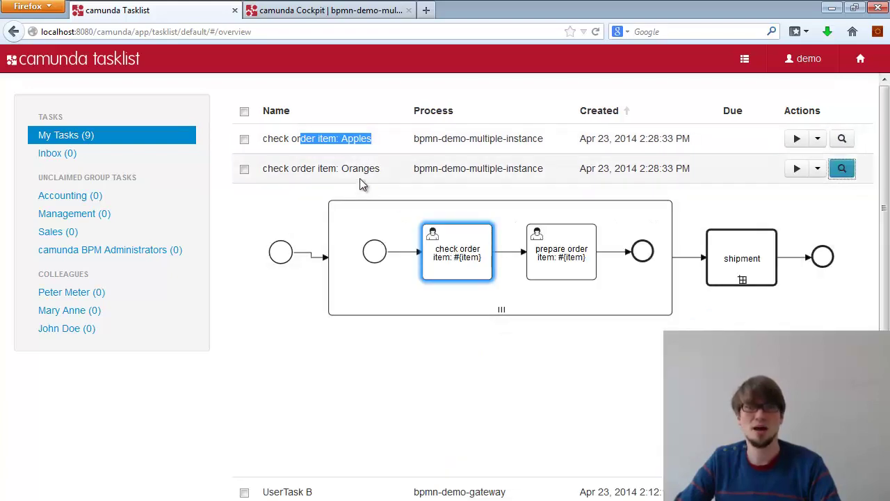
pyautogui.moveTo(339, 168); pyautogui.dragTo(443, 167)
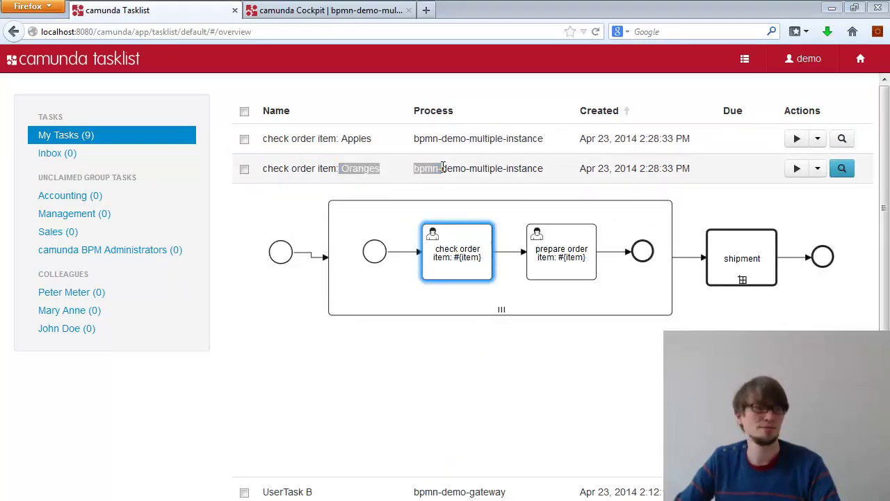
# Switch to Eclipse and set the assignee of the check order item user task to demo in the multipleInstance diagram.
pyautogui.hotkey('alt', 'Tab')
pyautogui.click(443, 175)
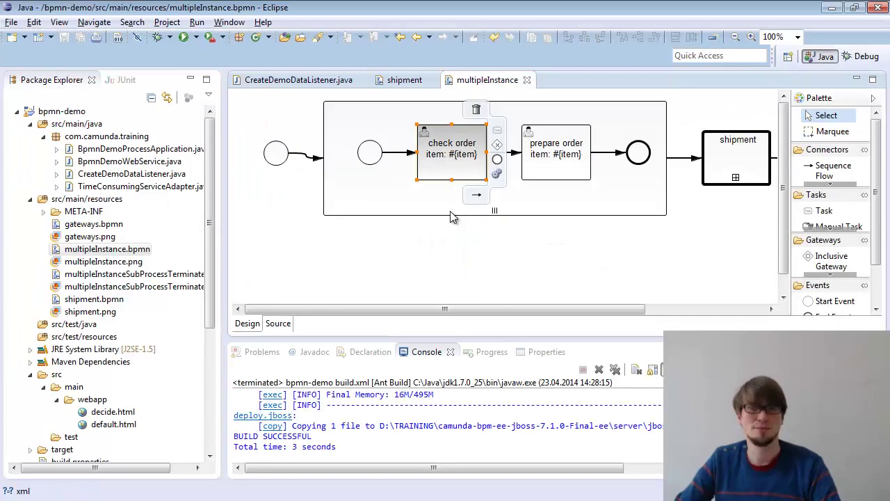
pyautogui.click(539, 352)
pyautogui.click(407, 452)
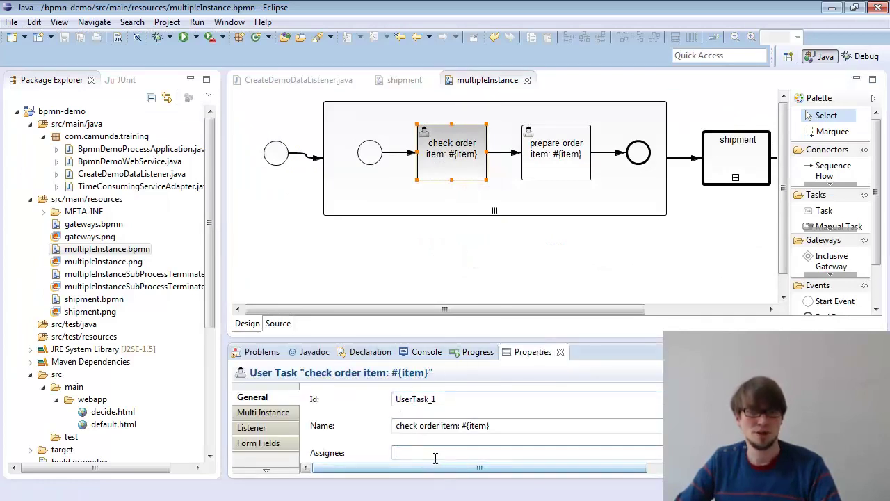
pyautogui.write('demo')
# Set the assignee of the prepare order item user task to demo and save the diagram.
pyautogui.click(545, 164)
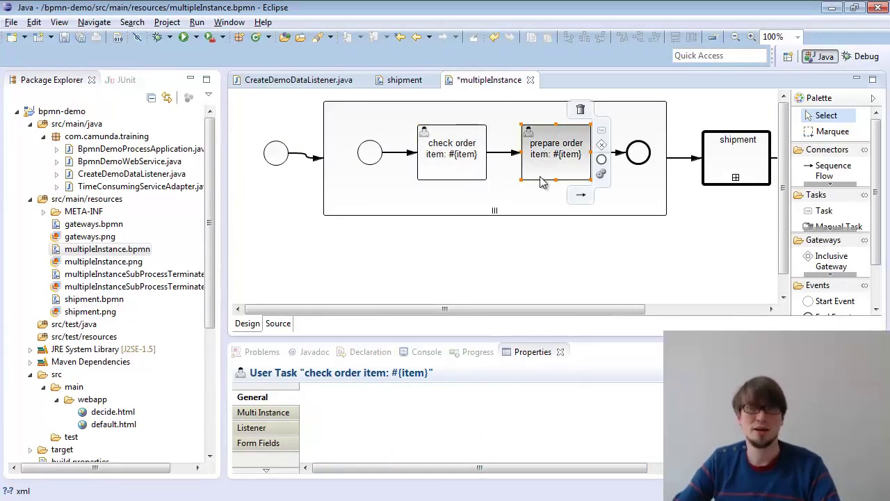
pyautogui.click(445, 452)
pyautogui.write('de')
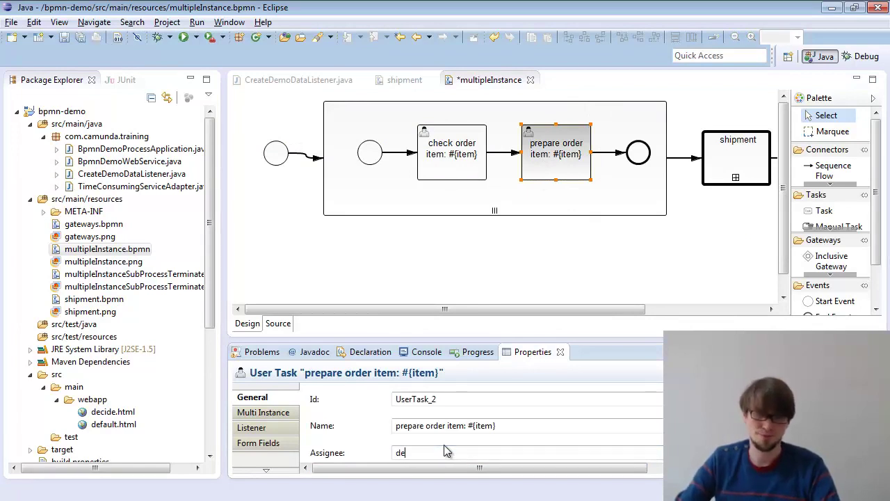
pyautogui.write('mo')
pyautogui.hotkey('ctrl', 's')
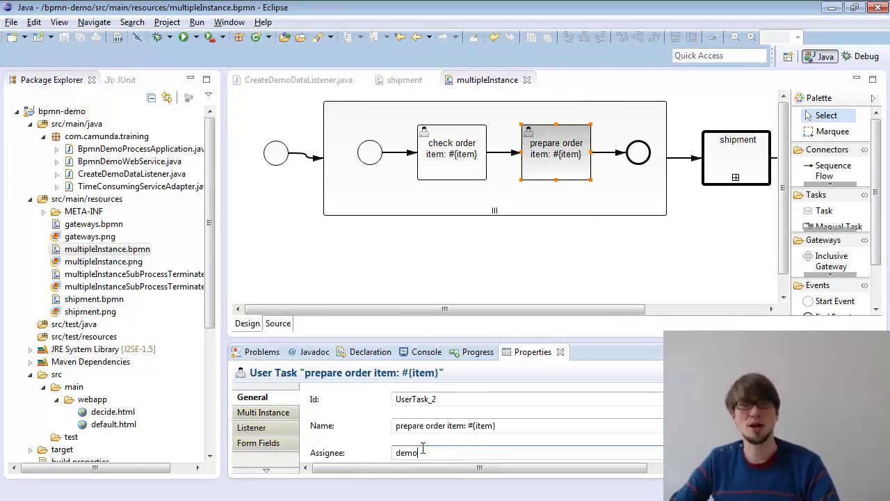
# Attach a boundary event to the lower edge of the multi-instance subprocess and make it a timer event.
pyautogui.click(833, 290)
pyautogui.click(838, 263)
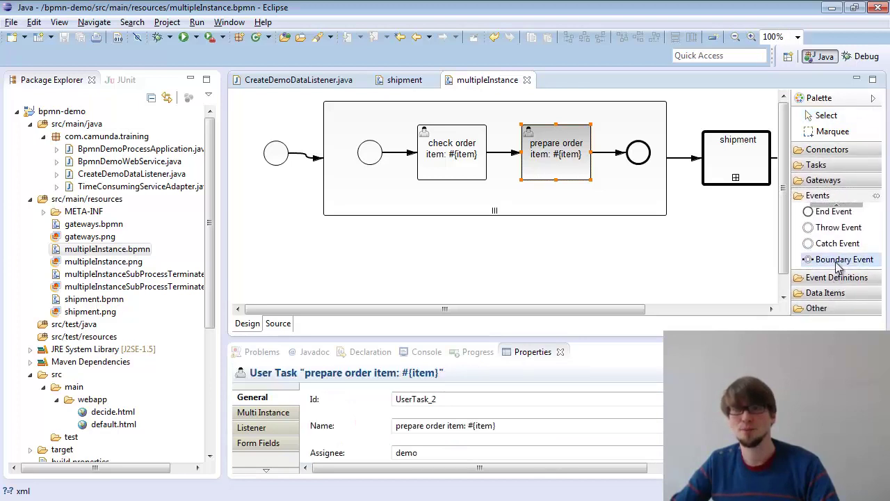
pyautogui.click(567, 217)
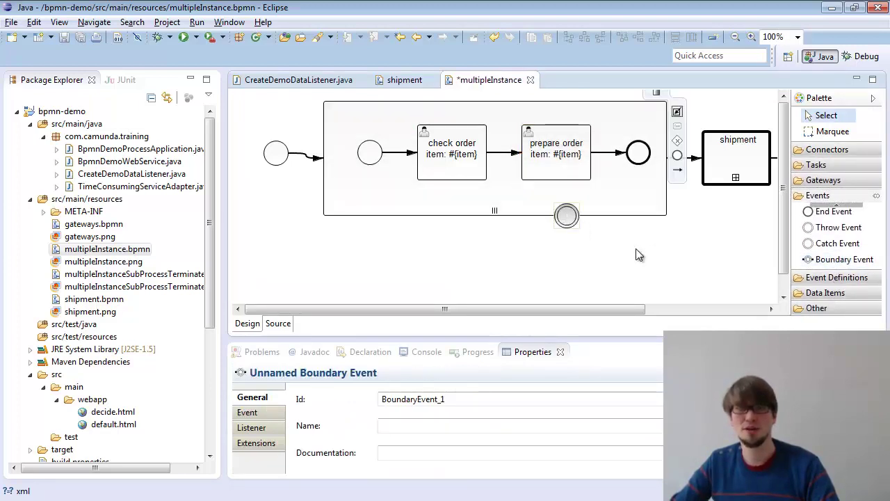
pyautogui.click(832, 278)
pyautogui.moveTo(565, 216)
pyautogui.click(559, 244)
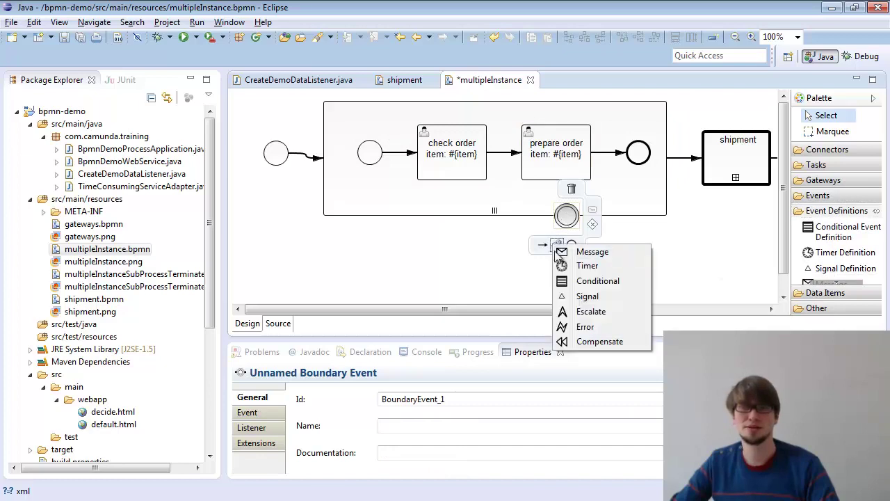
pyautogui.click(587, 266)
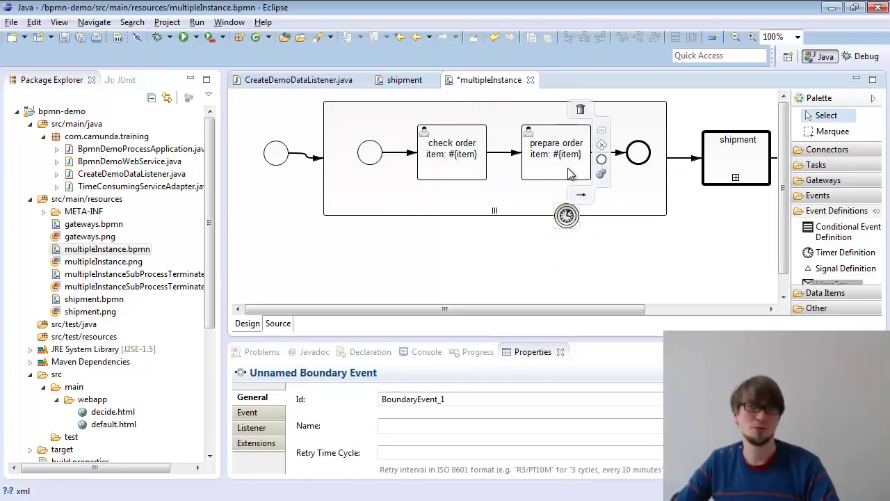
# Append a user task named "handle timeout" to the timer boundary event, followed by an end event.
pyautogui.moveTo(576, 219)
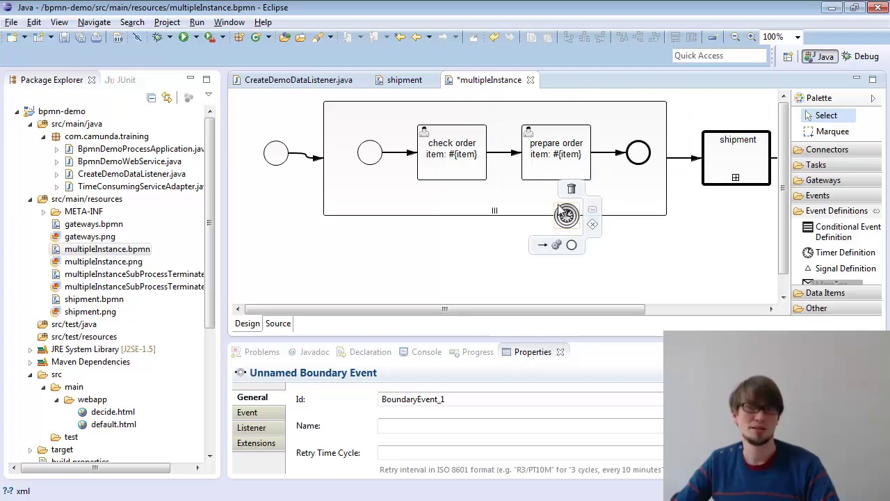
pyautogui.click(592, 209)
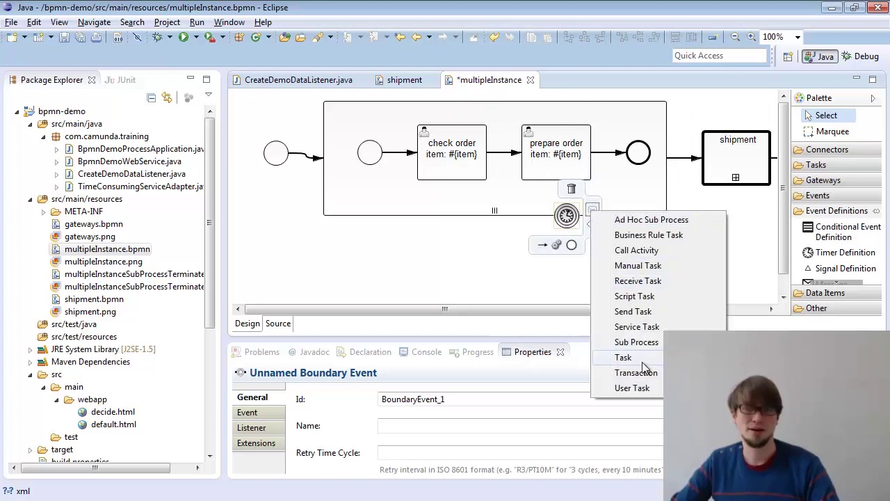
pyautogui.click(633, 388)
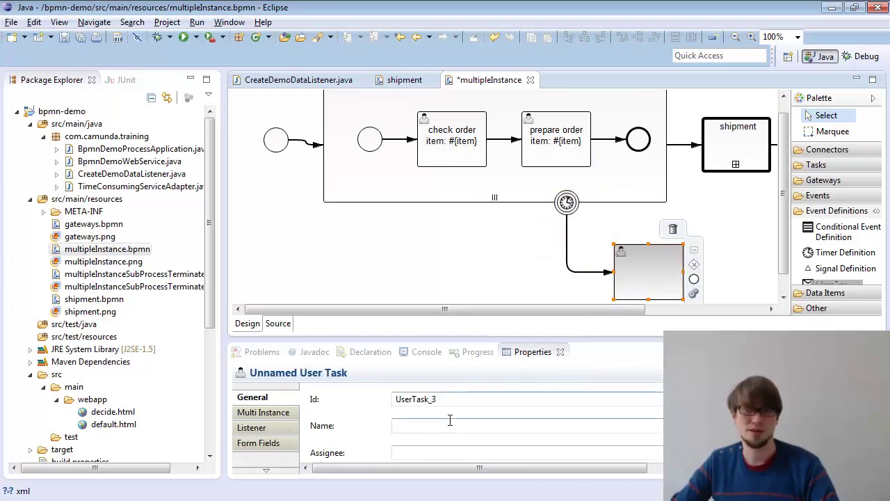
pyautogui.click(450, 422)
pyautogui.write('handle ti')
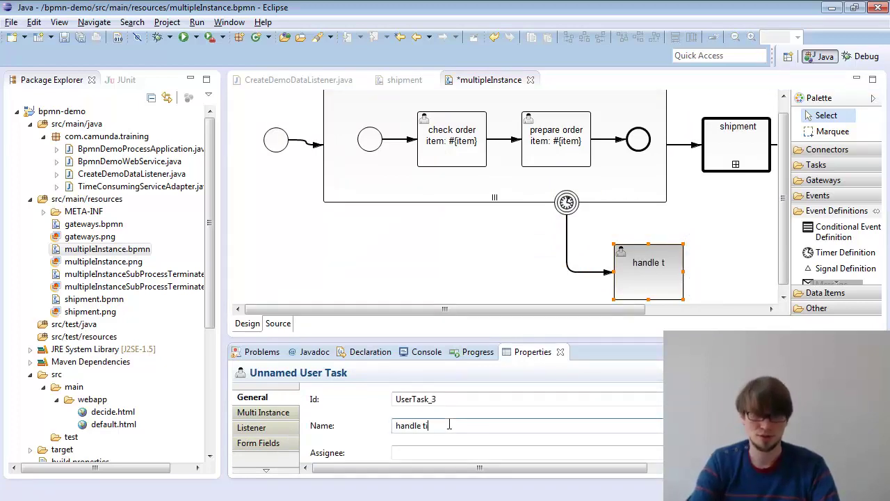
pyautogui.write('meout')
pyautogui.click(647, 278)
pyautogui.click(694, 282)
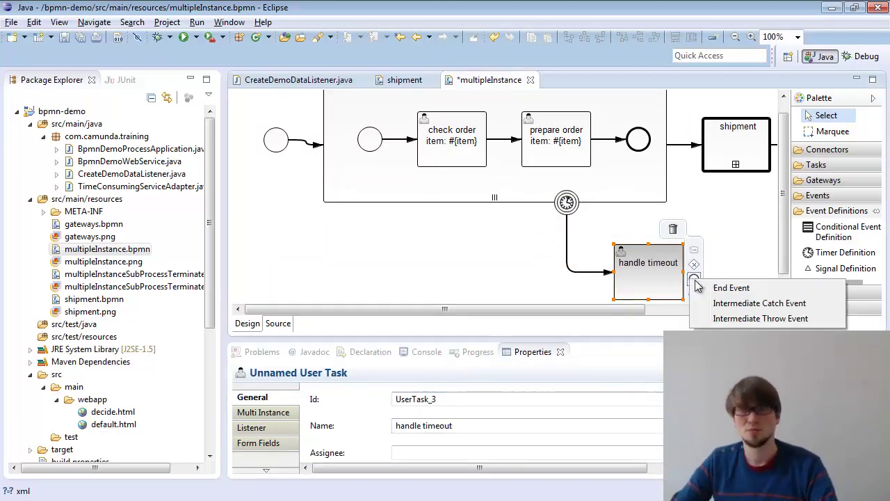
pyautogui.click(716, 287)
# Name the timer boundary event "30 seconds" and set its duration to PT30S.
pyautogui.click(567, 222)
pyautogui.click(566, 202)
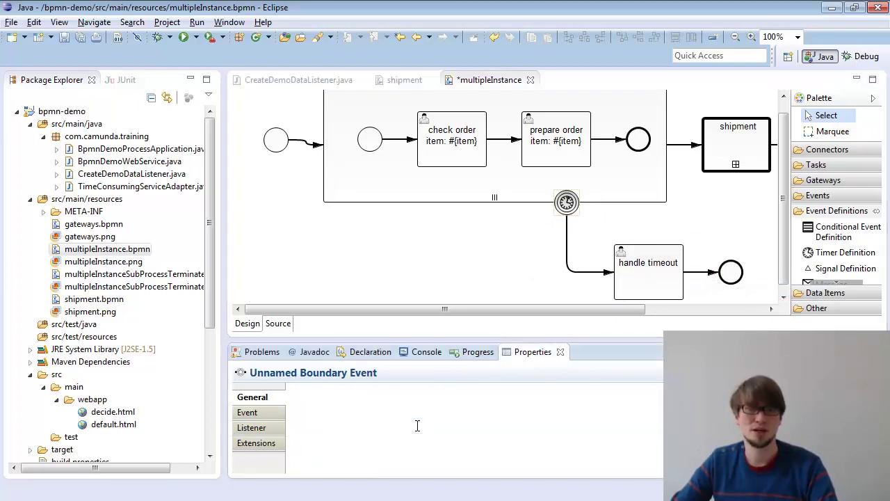
pyautogui.click(409, 426)
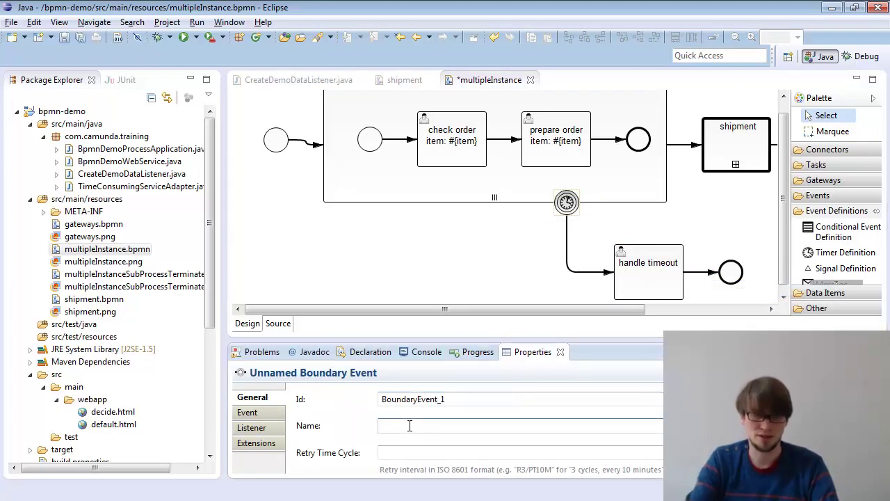
pyautogui.write('30 seconds')
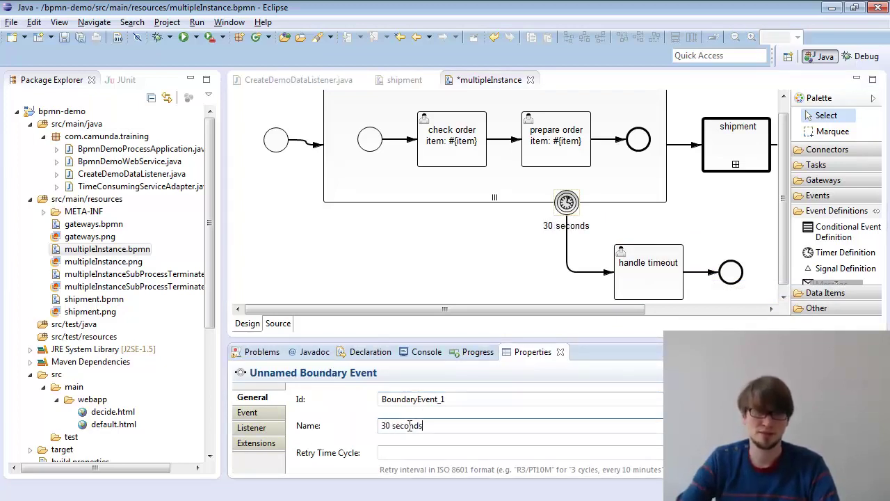
pyautogui.click(247, 413)
pyautogui.click(383, 449)
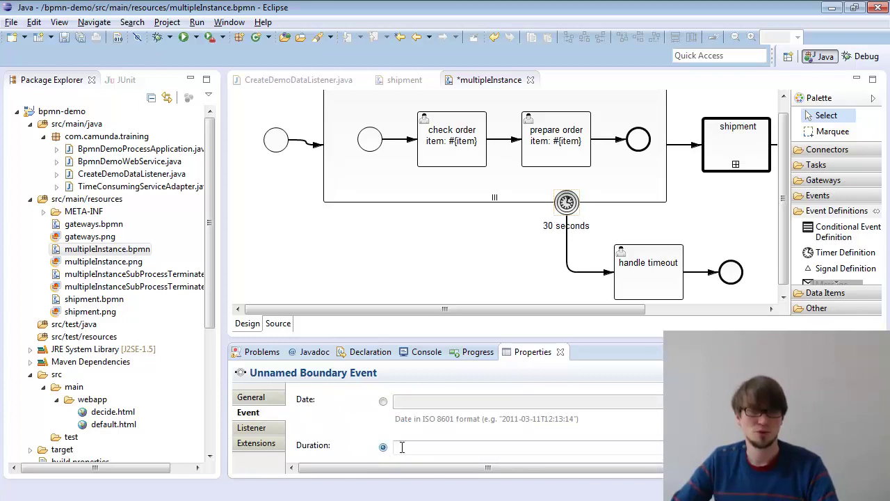
pyautogui.click(402, 448)
pyautogui.write('PT30S')
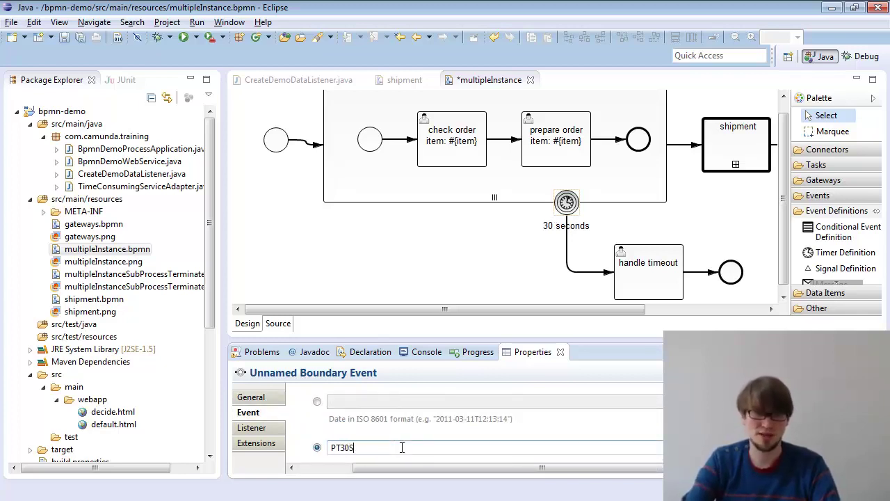
# Save the multipleInstance diagram and run the bpmn-demo Ant build to redeploy the project.
pyautogui.hotkey('ctrl', 's')
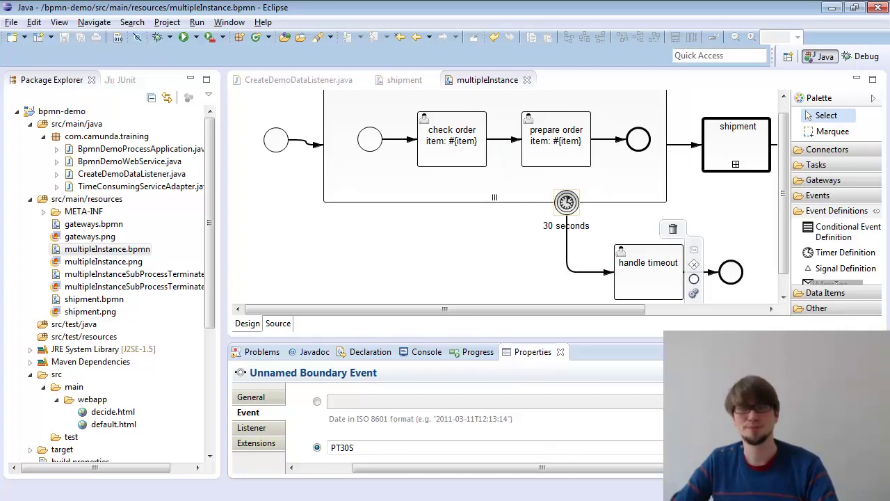
pyautogui.hotkey('ctrl', 'F11')
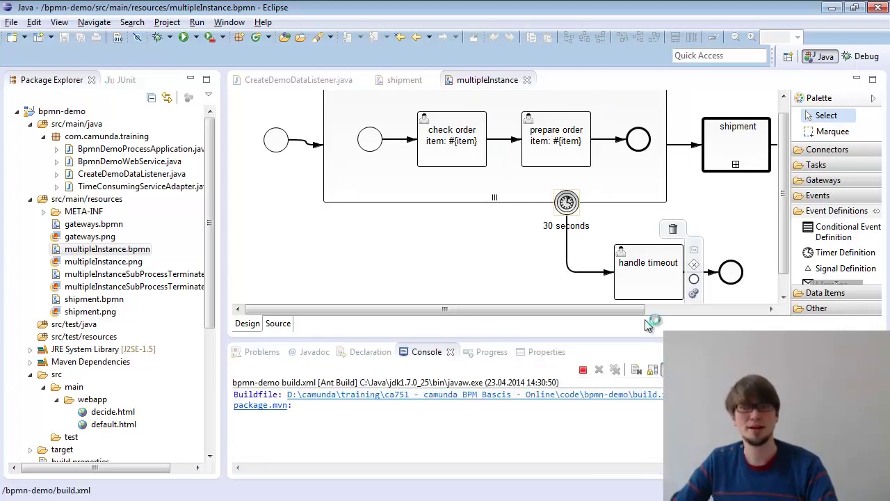
# Assign the "handle timeout" user task to demo and save the diagram.
pyautogui.click(643, 281)
pyautogui.click(545, 355)
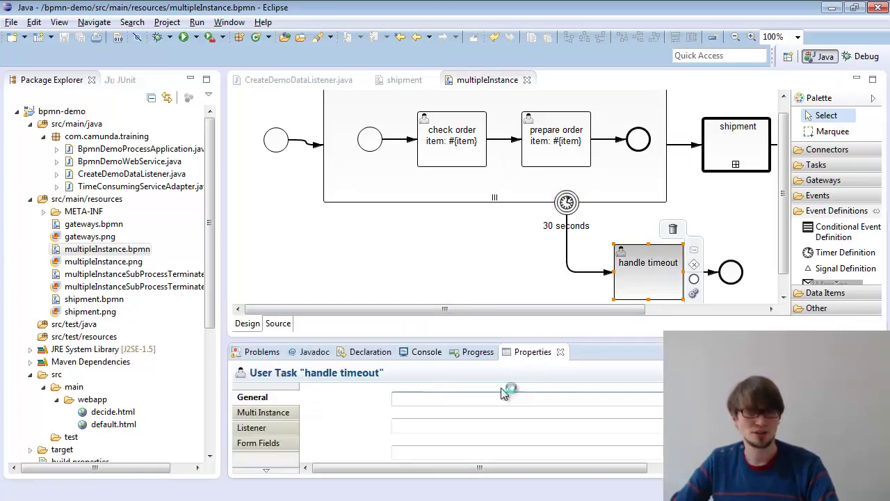
pyautogui.click(535, 355)
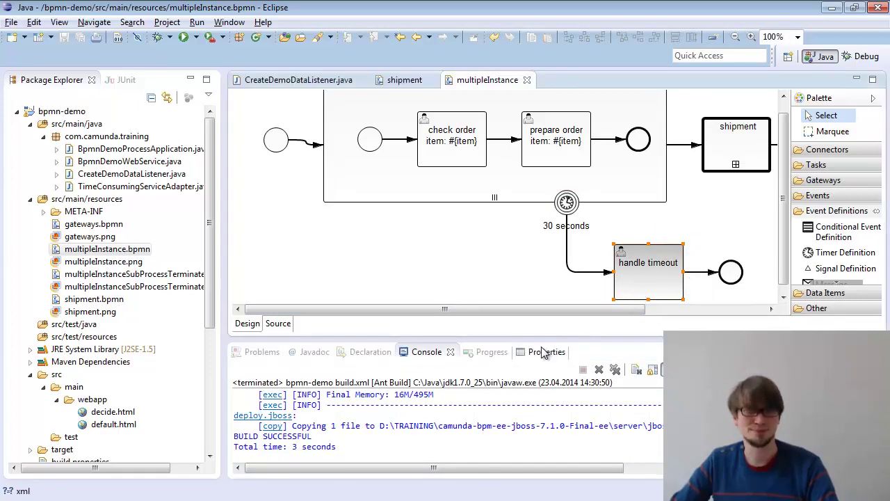
pyautogui.click(414, 452)
pyautogui.write('dem')
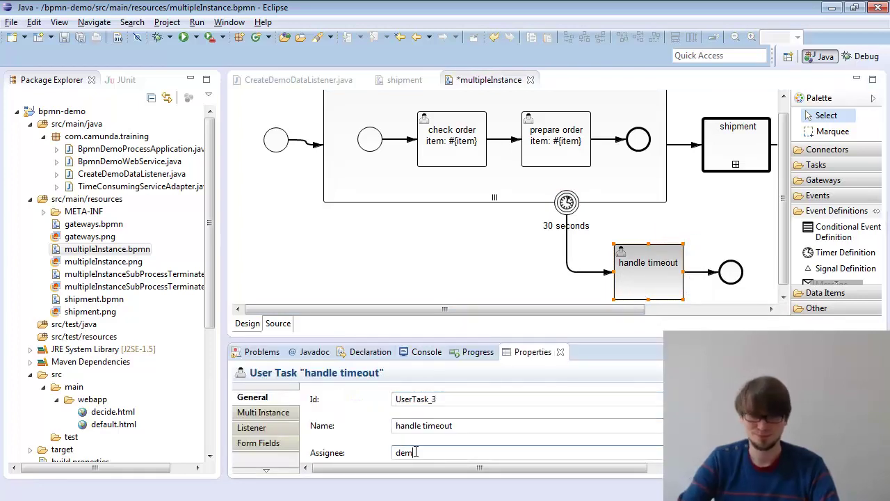
pyautogui.write('o')
pyautogui.hotkey('ctrl', 's')
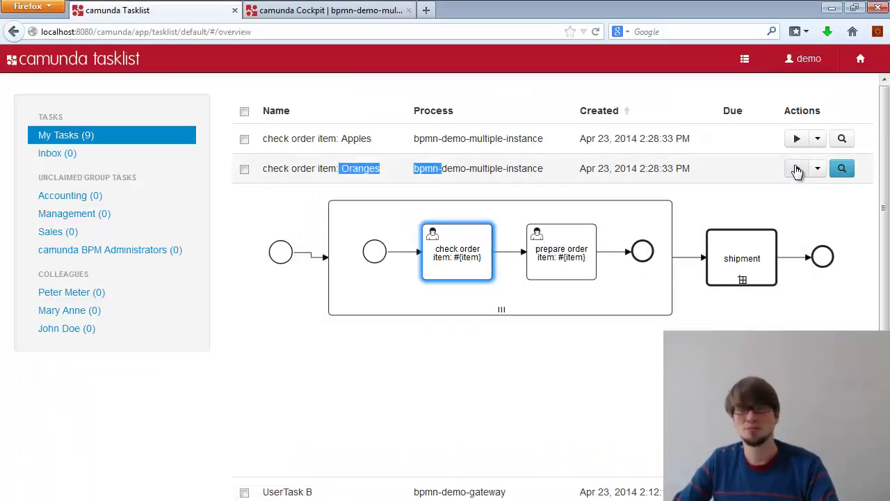
# Complete the "check order item: Oranges" task in Tasklist using the generic form and refresh the process instance in Cockpit.
pyautogui.click(797, 170)
pyautogui.click(350, 239)
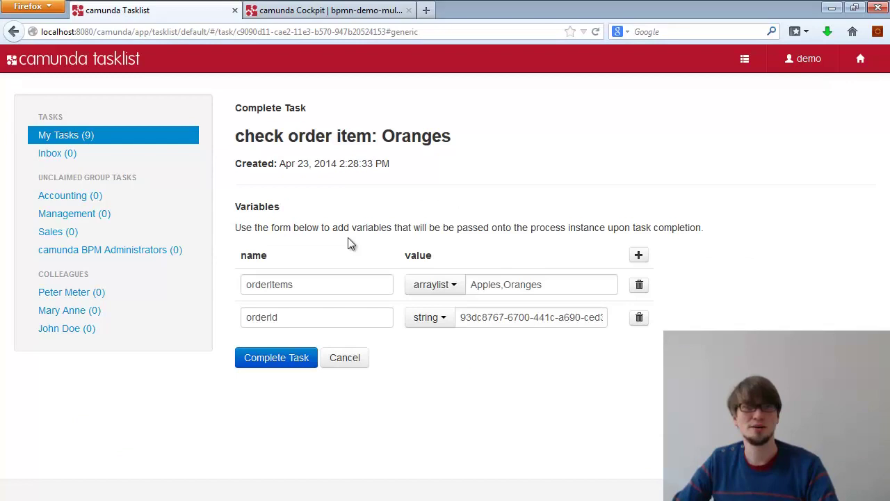
pyautogui.click(293, 358)
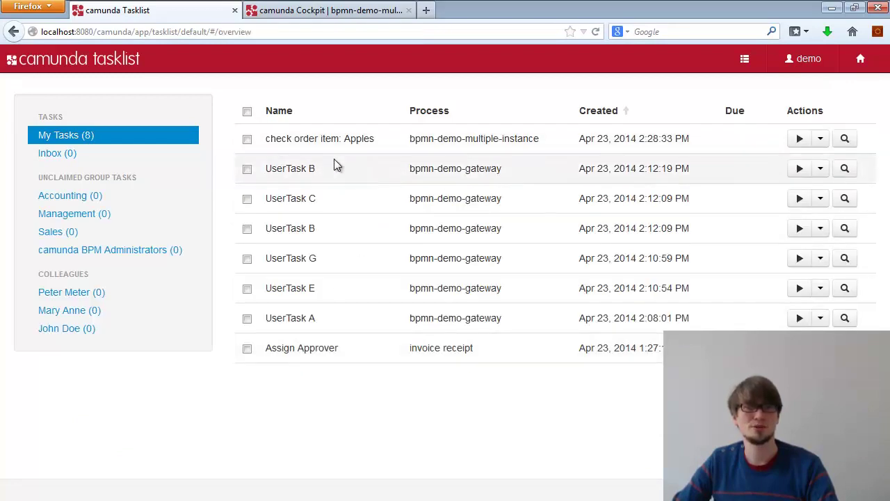
pyautogui.click(313, 10)
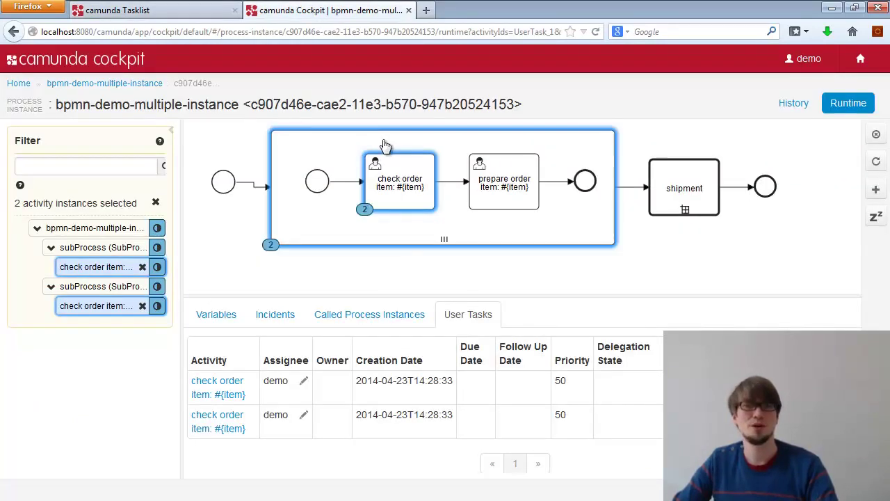
pyautogui.press('F5')
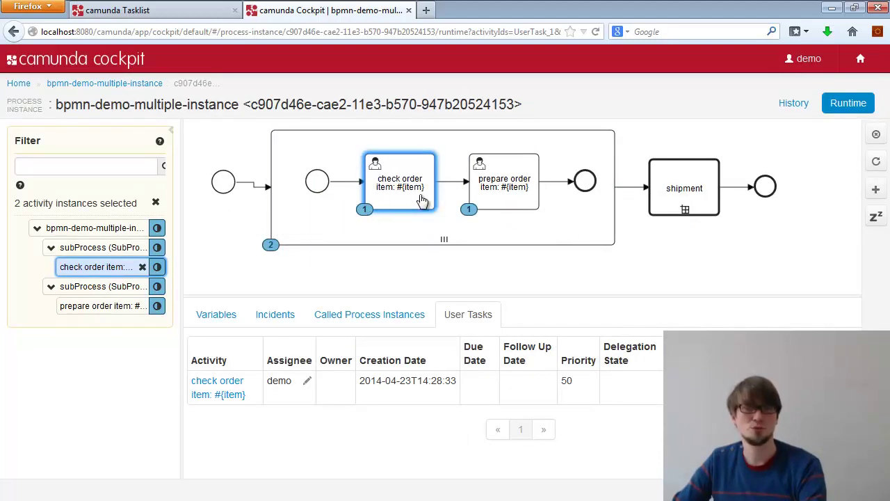
# Complete the "check order item: Apples" task in Tasklist using the generic form and refresh the process instance in Cockpit.
pyautogui.click(192, 11)
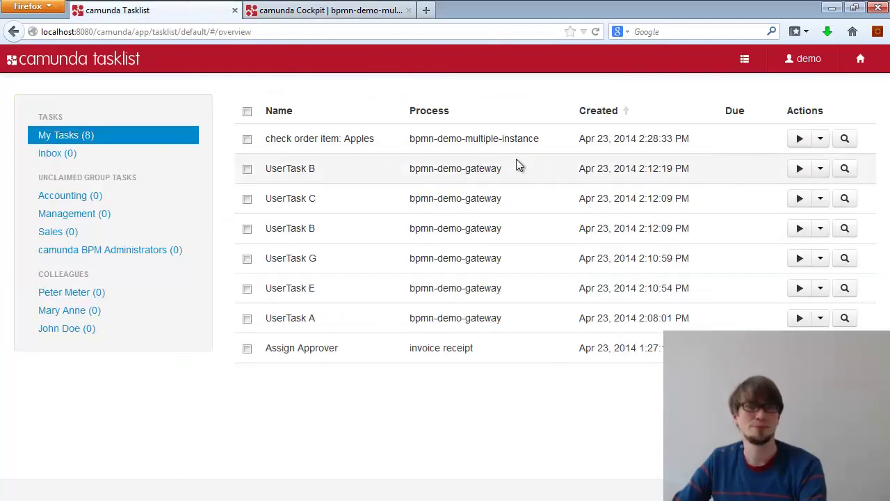
pyautogui.click(799, 139)
pyautogui.click(346, 234)
pyautogui.click(280, 360)
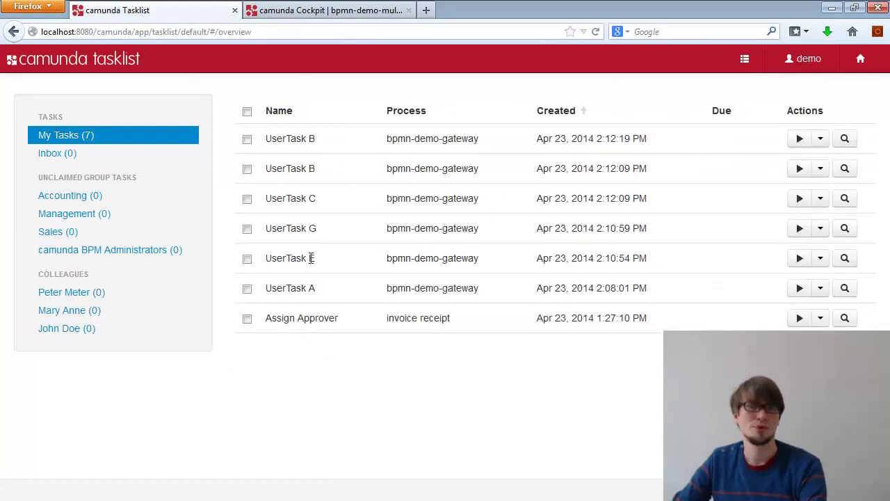
pyautogui.click(311, 10)
pyautogui.press('F5')
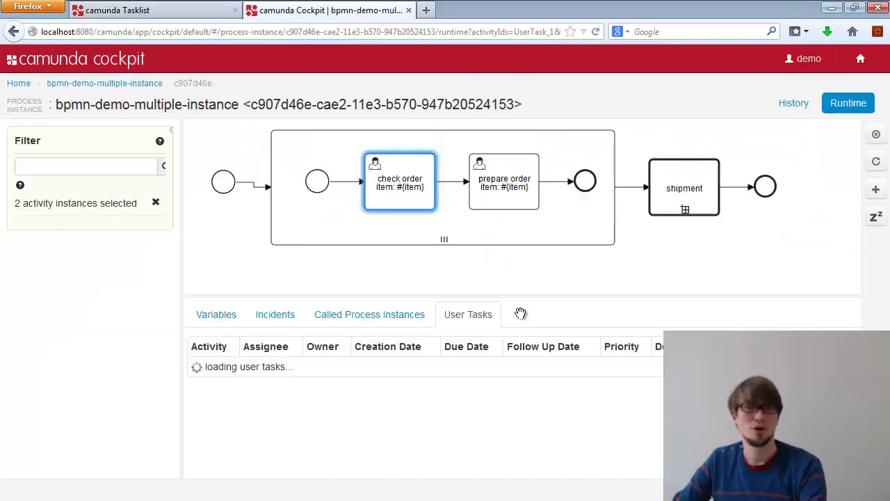
# Assign both "prepare order item" user tasks of the process instance to demo.
pyautogui.click(525, 175)
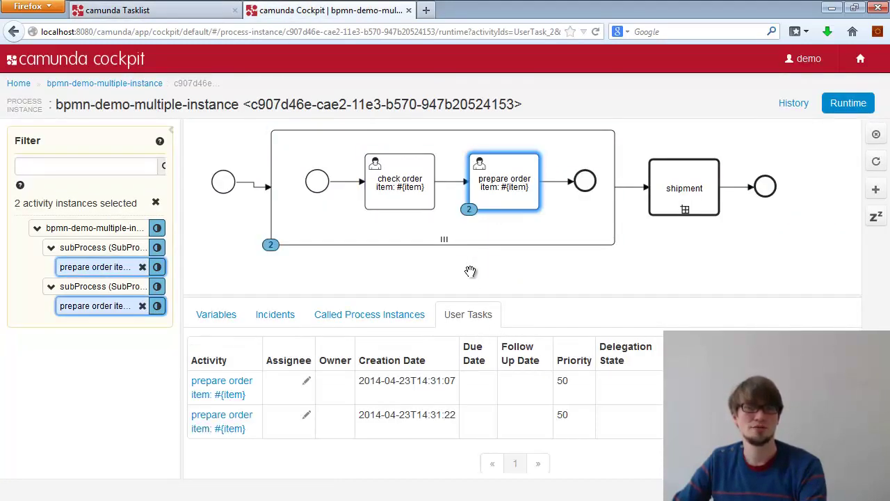
pyautogui.click(306, 384)
pyautogui.write('demo')
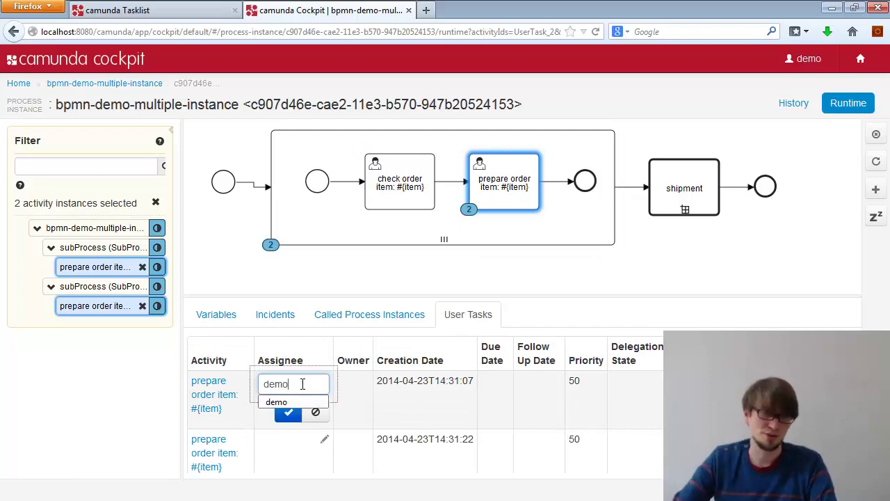
pyautogui.click(293, 416)
pyautogui.click(307, 417)
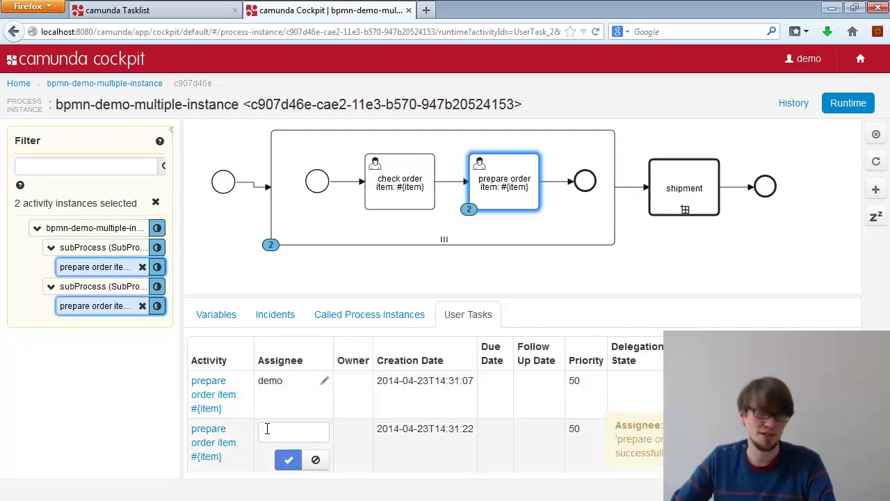
pyautogui.write('demo')
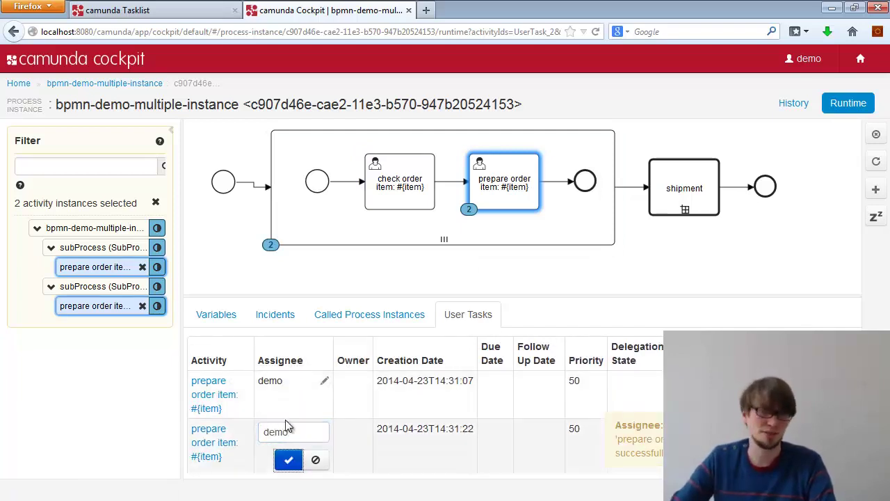
pyautogui.click(289, 460)
# Complete the "prepare order item" tasks for Apples and Oranges in Tasklist using the generic form.
pyautogui.click(157, 9)
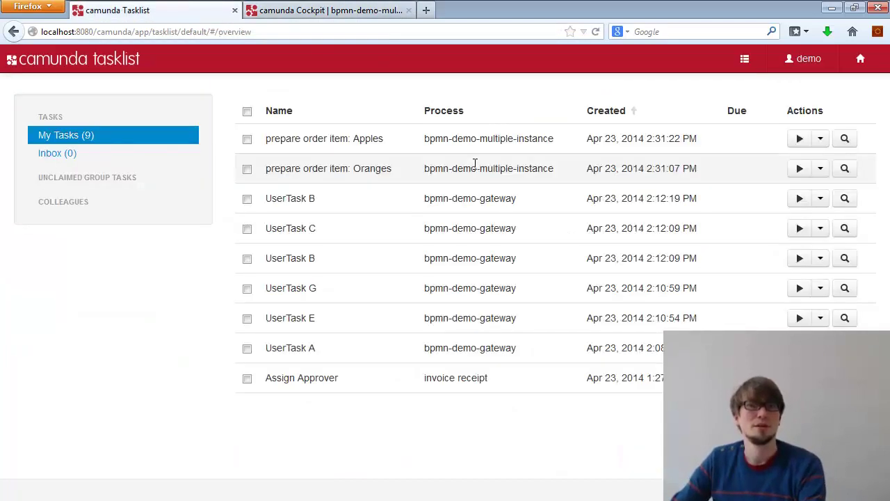
pyautogui.click(793, 141)
pyautogui.click(356, 236)
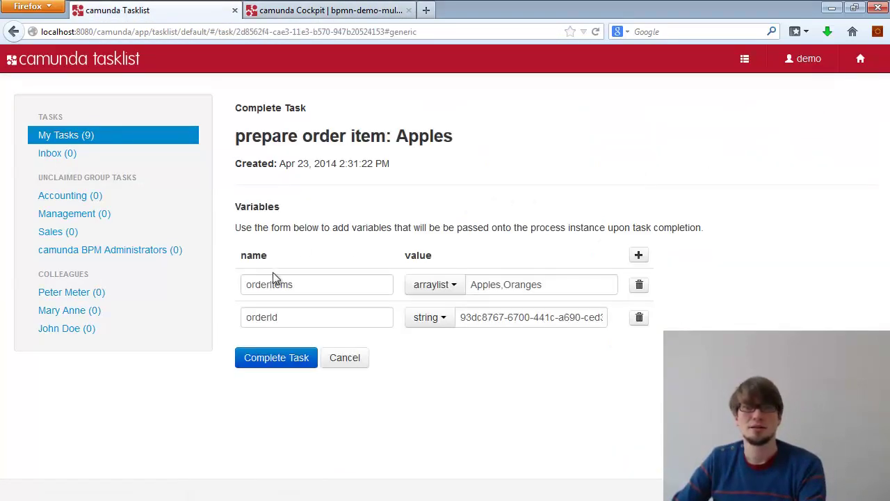
pyautogui.click(282, 366)
pyautogui.click(799, 139)
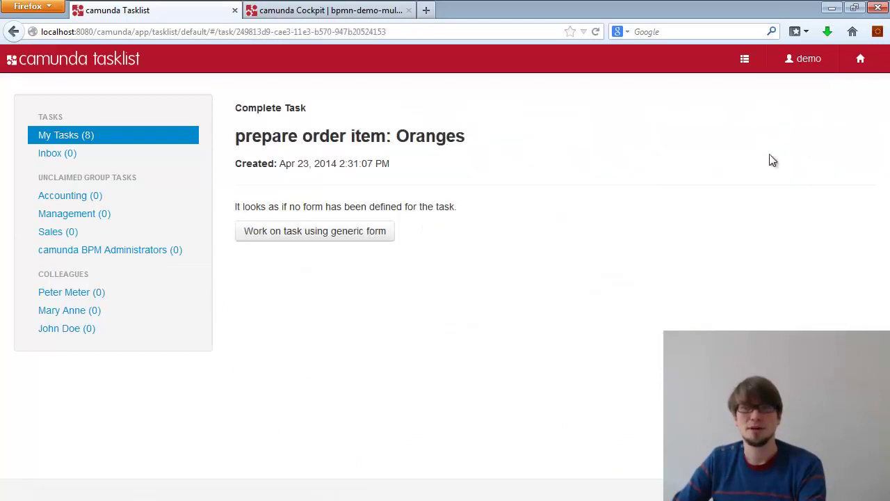
pyautogui.click(306, 232)
pyautogui.click(274, 358)
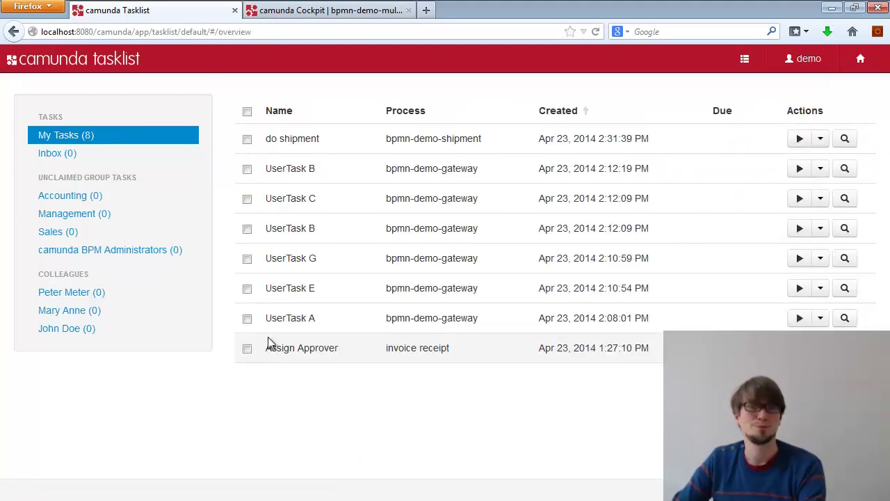
# View the process diagram of the "do shipment" task in Tasklist and refresh the multiple-instance process instance in Cockpit.
pyautogui.click(845, 138)
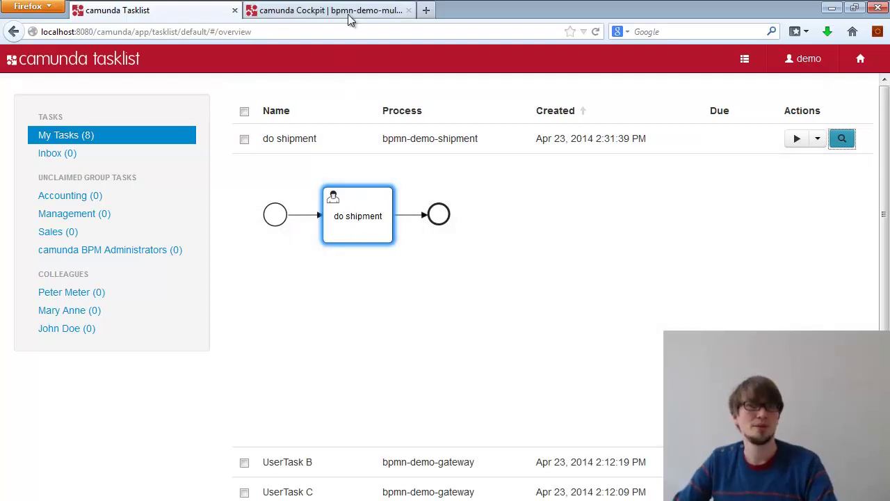
pyautogui.click(349, 14)
pyautogui.press('F5')
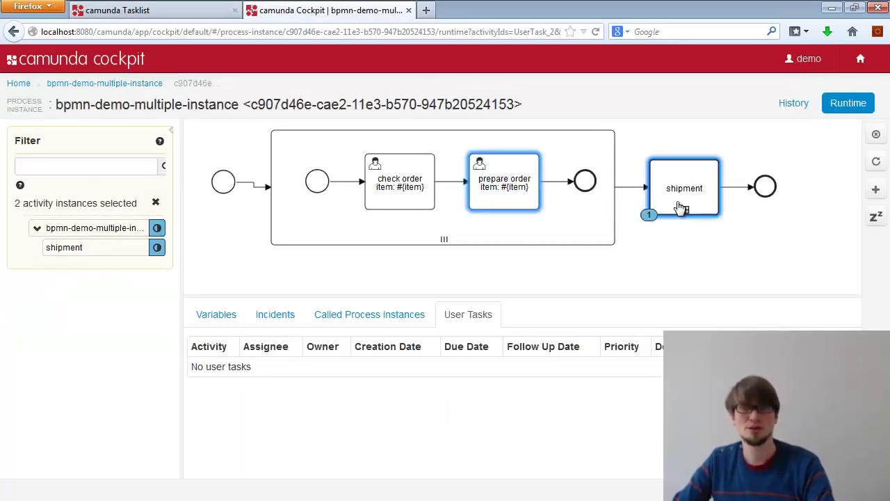
# Examine the process instance called by the shipment activity, then view the bpmn-demo-shipment process definition.
pyautogui.click(682, 208)
pyautogui.click(362, 317)
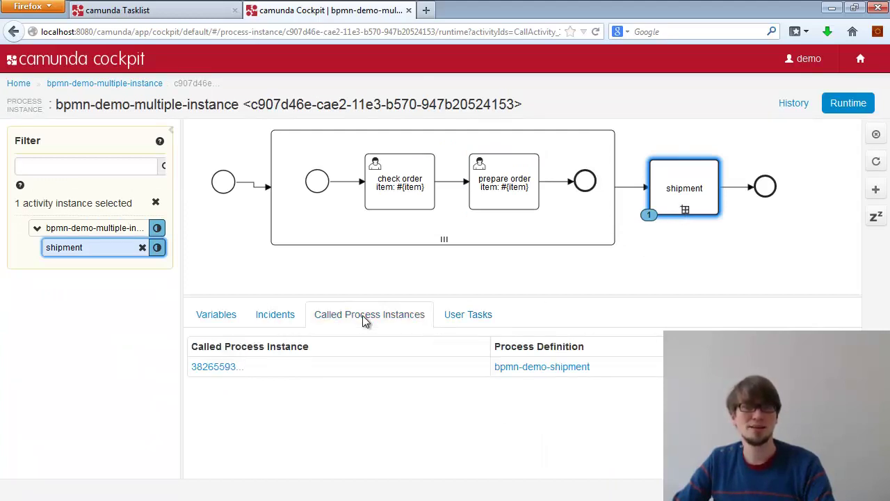
pyautogui.click(229, 374)
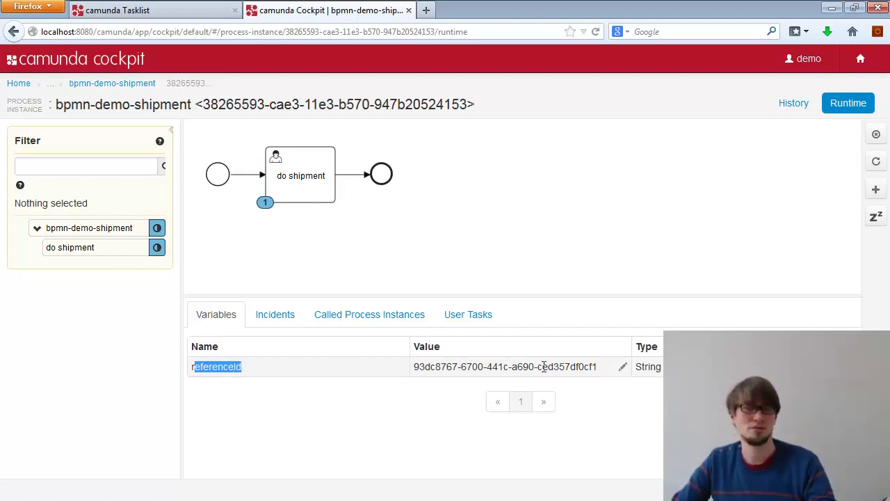
pyautogui.click(114, 83)
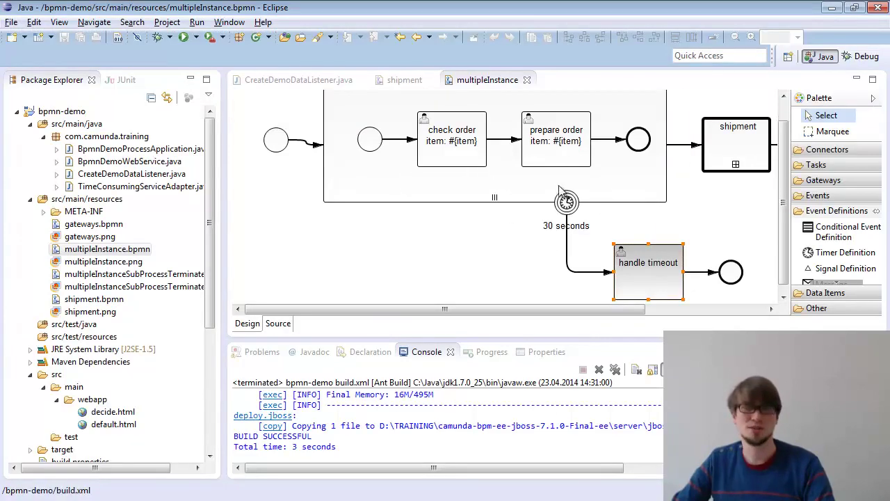
pyautogui.click(566, 202)
pyautogui.hotkey('alt', 'Tab')
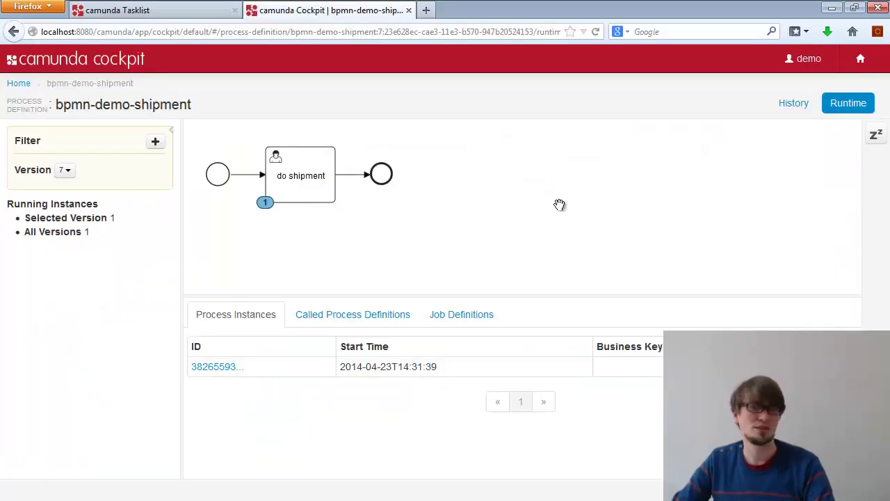
pyautogui.hotkey('alt', 'Tab')
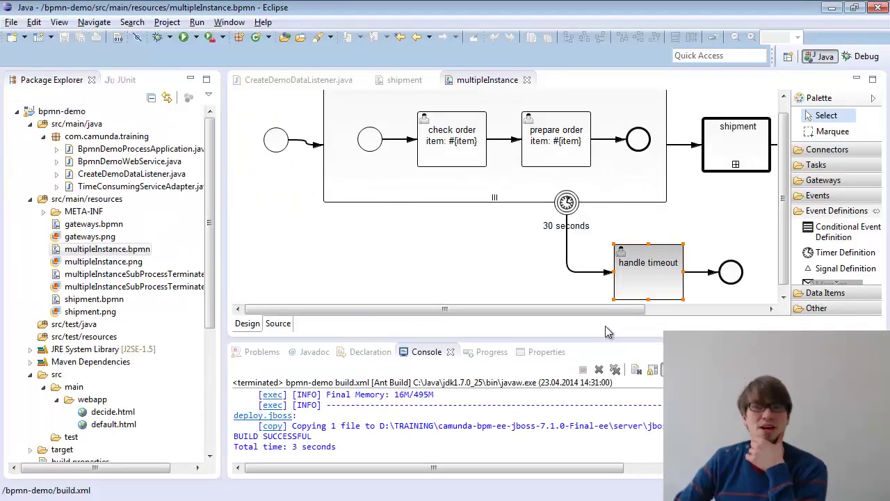
# Enlarge the diagram area in Eclipse and add a wide, flat sub-process below the multi-instance subprocess, beside the timeout path.
pyautogui.moveTo(607, 338); pyautogui.dragTo(606, 382)
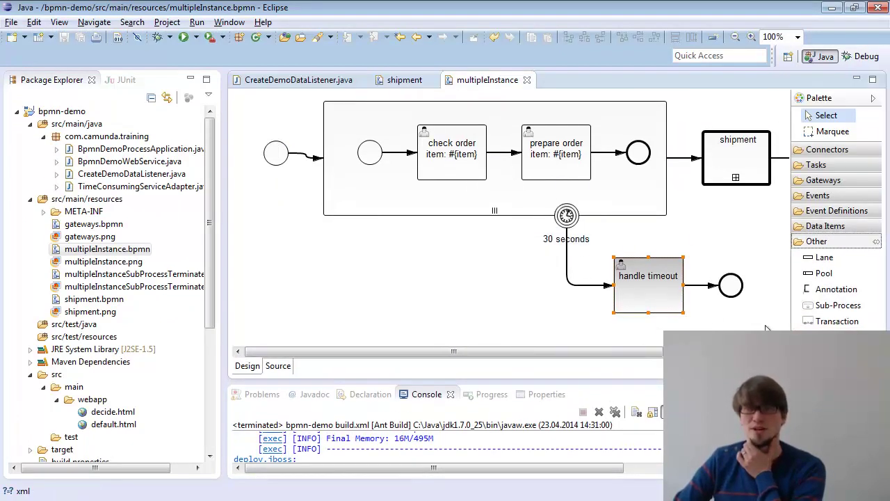
pyautogui.click(838, 304)
pyautogui.click(341, 286)
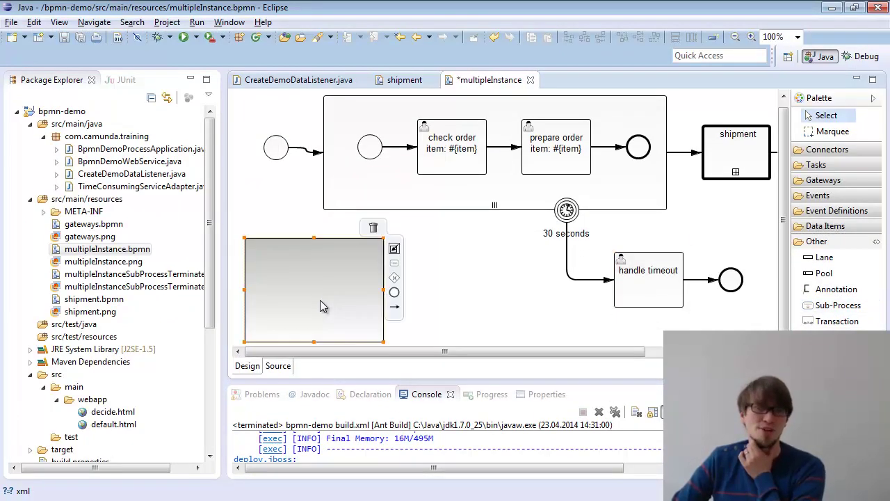
pyautogui.moveTo(404, 332); pyautogui.dragTo(457, 325)
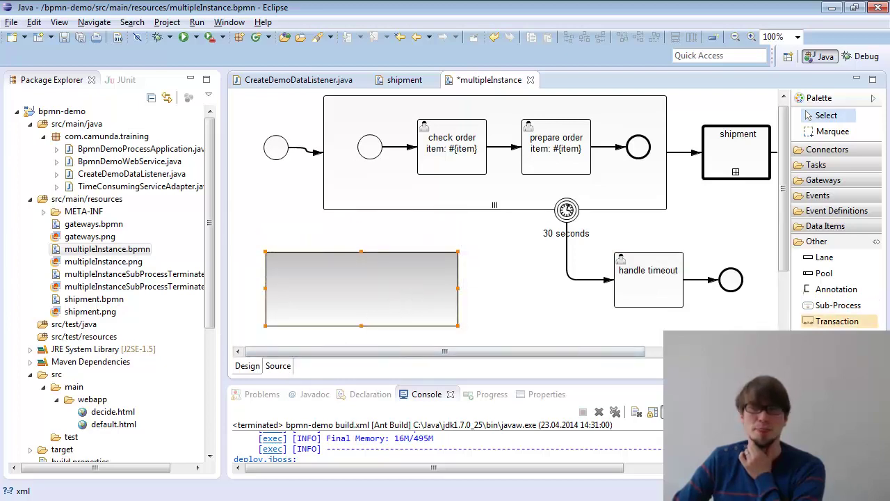
# Add a start event near the inner left edge of the new sub-process.
pyautogui.click(818, 196)
pyautogui.click(829, 214)
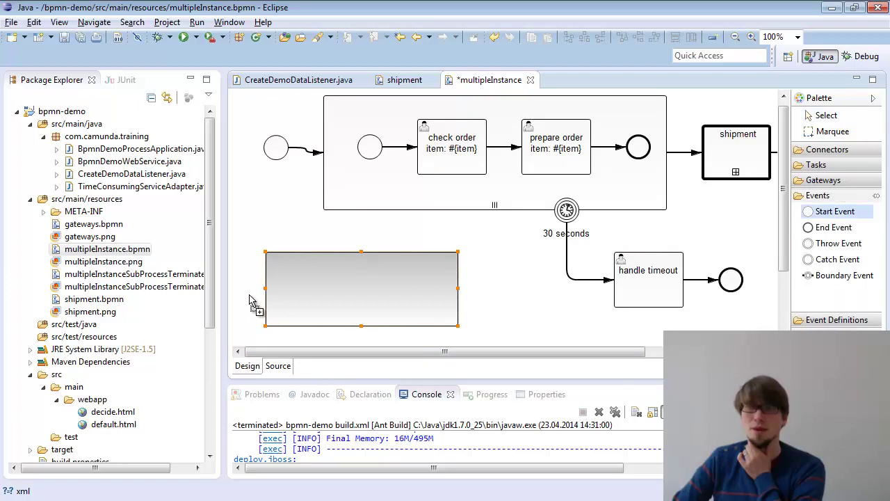
pyautogui.click(287, 287)
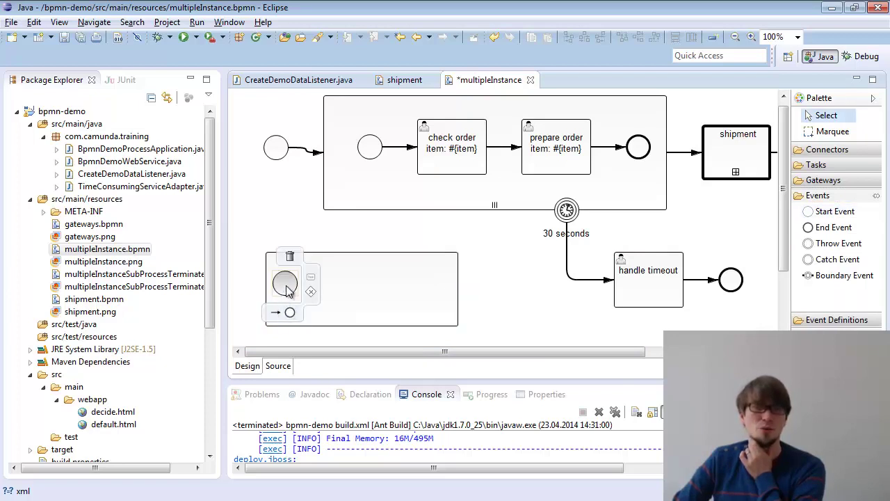
pyautogui.moveTo(287, 291); pyautogui.dragTo(295, 295)
# Set the new sub-process below the multi-instance subprocess as Triggered by Event, with the properties area enlarged.
pyautogui.click(326, 274)
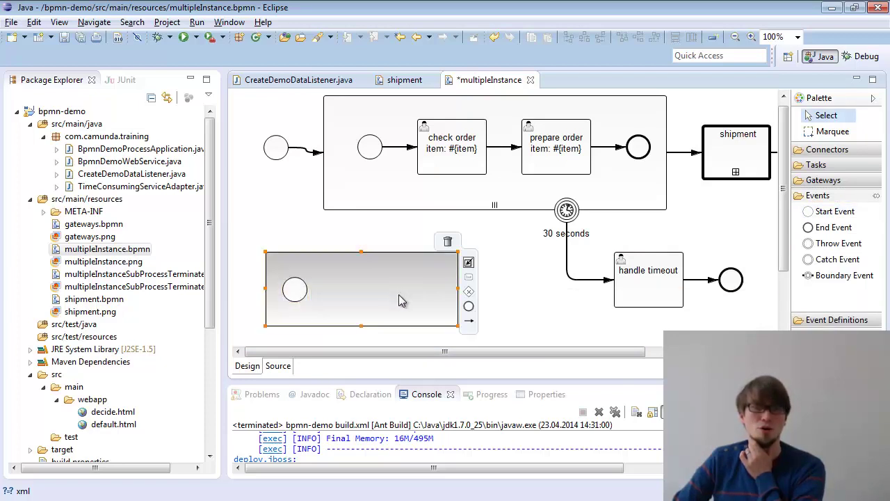
pyautogui.click(533, 394)
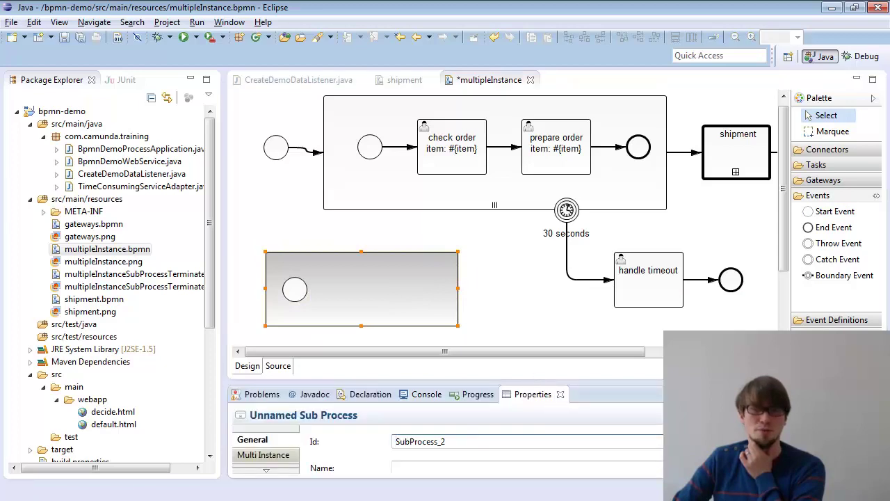
pyautogui.moveTo(784, 202); pyautogui.dragTo(784, 256)
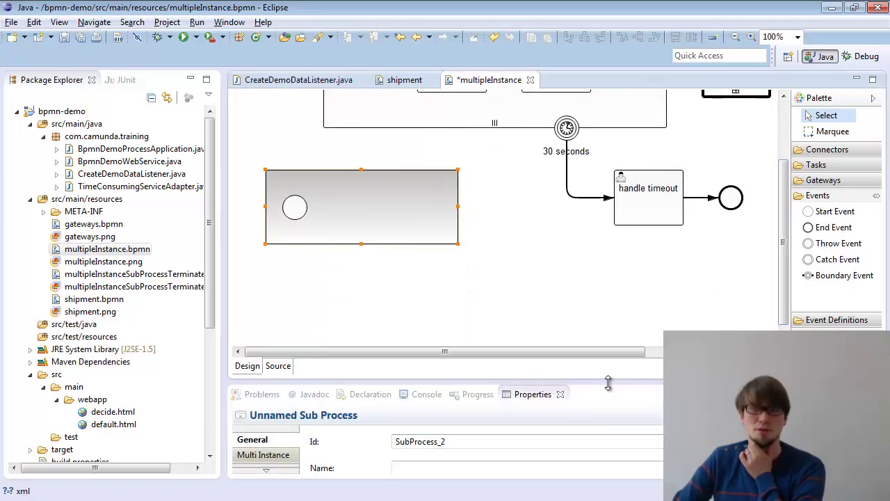
pyautogui.moveTo(609, 383); pyautogui.dragTo(608, 341)
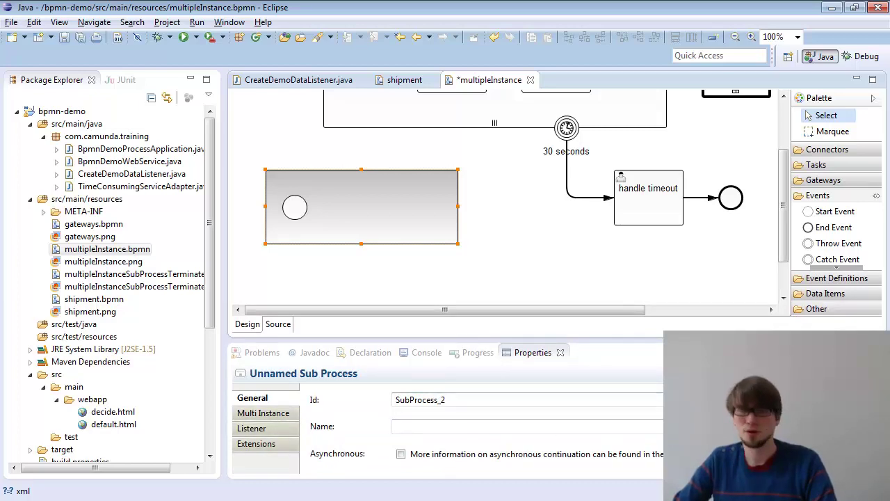
pyautogui.scroll(-2, 486, 424)
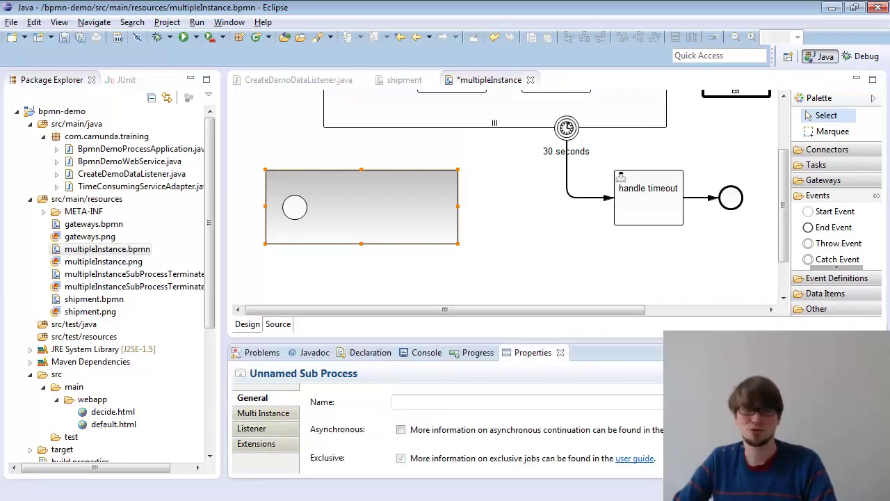
pyautogui.scroll(-3, 436, 437)
pyautogui.click(396, 424)
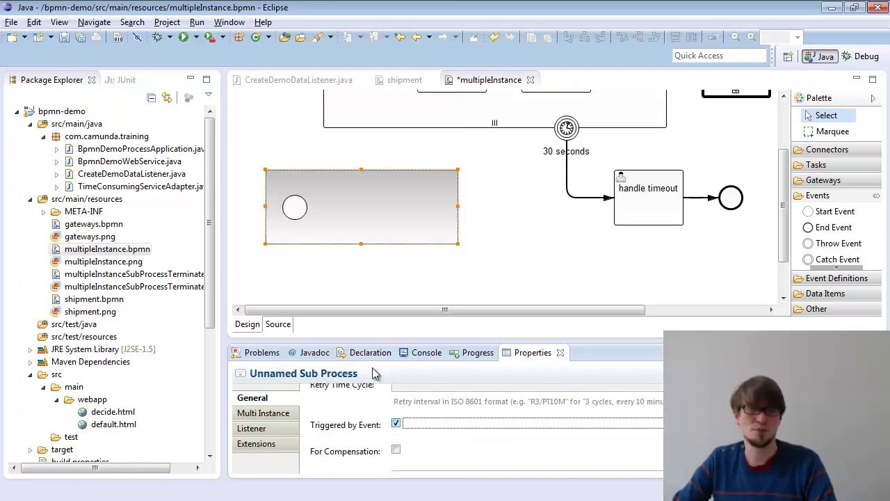
# Turn the start event inside the event sub-process into a message start event.
pyautogui.click(294, 207)
pyautogui.click(285, 237)
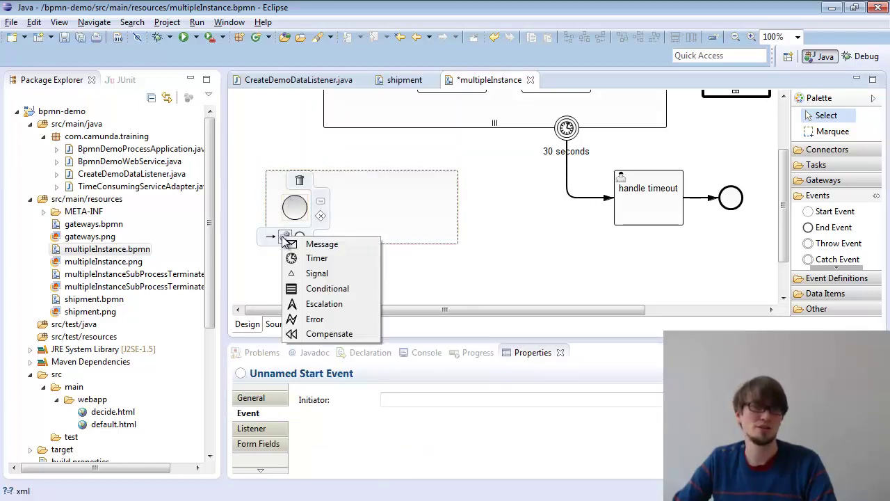
pyautogui.click(319, 249)
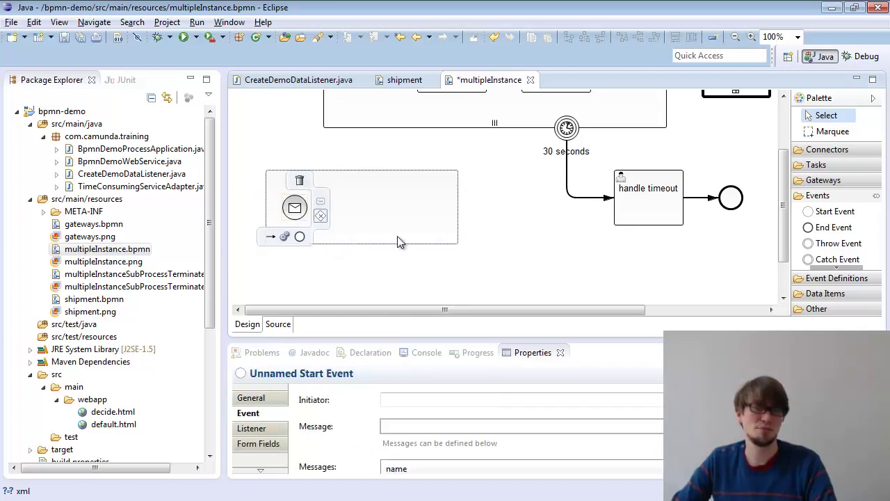
pyautogui.scroll(3, 428, 239)
pyautogui.scroll(-2, 429, 239)
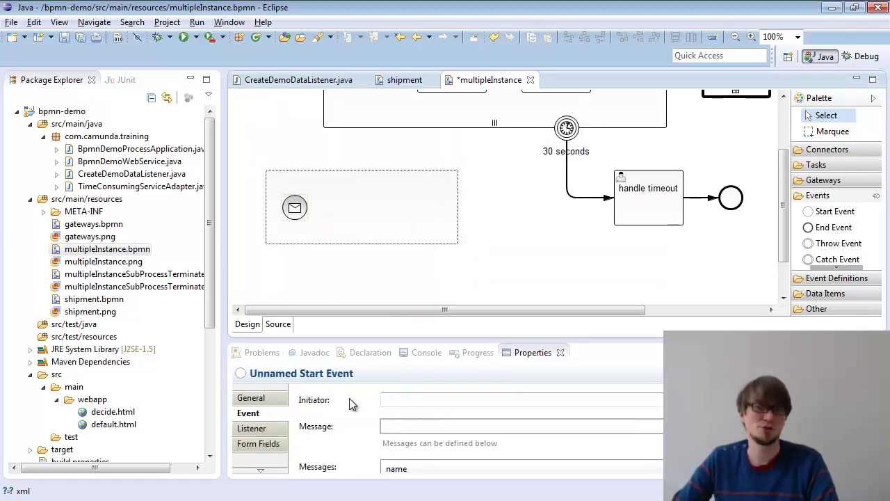
# Name the message start event "Cancelation received", with the two words on separate lines.
pyautogui.click(256, 396)
pyautogui.click(424, 428)
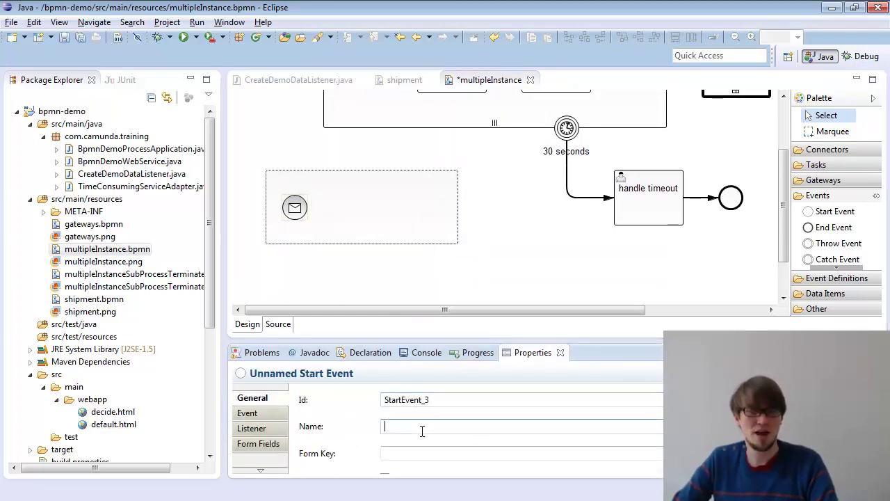
pyautogui.write('Cance')
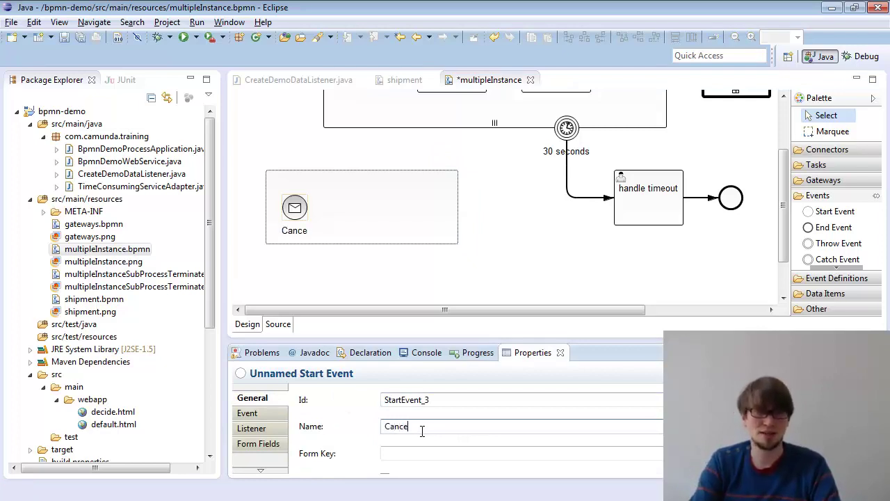
pyautogui.write('lation')
pyautogui.press('Return')
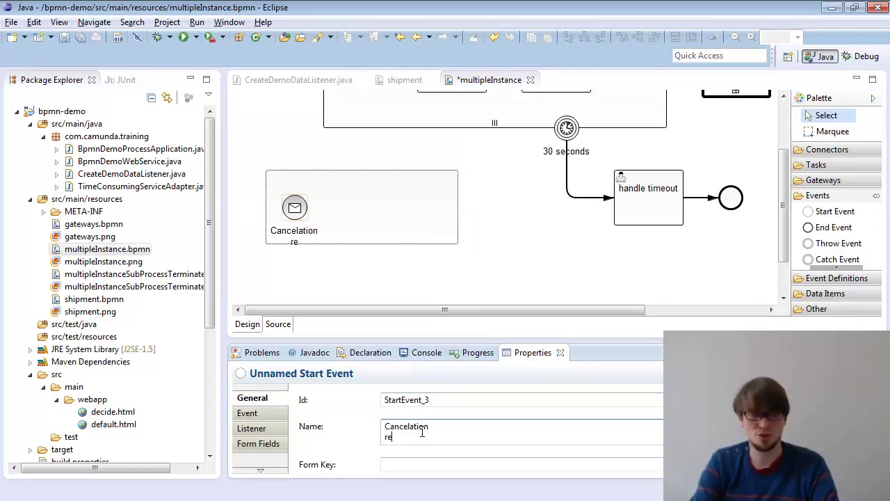
pyautogui.write('received')
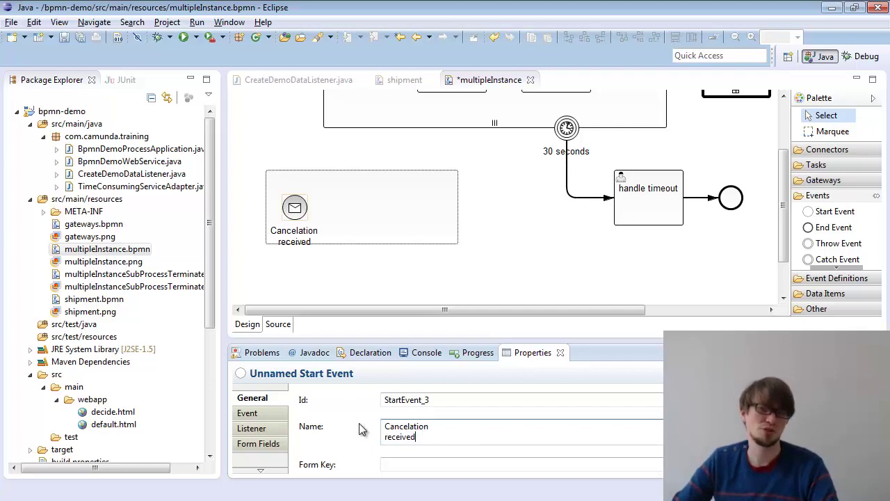
# Define a message named MSG_CANCEL_ORDER and assign it to the message start event.
pyautogui.click(248, 414)
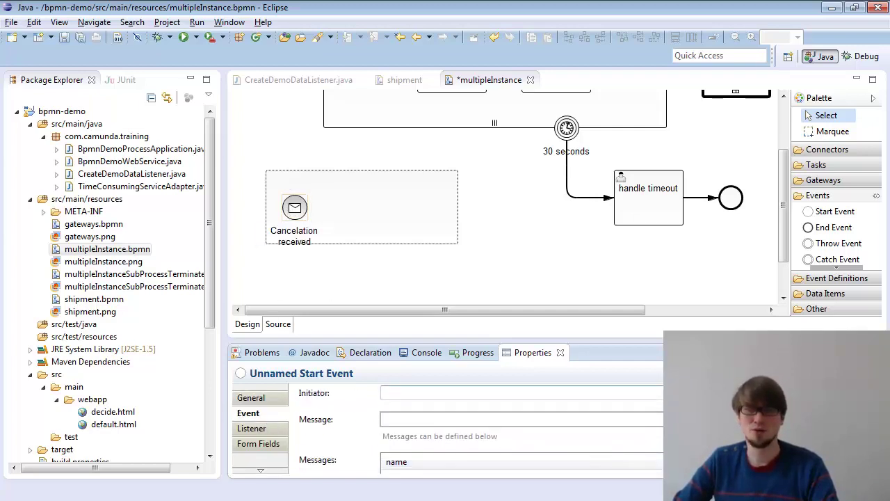
pyautogui.scroll(-1, 654, 445)
pyautogui.rightClick(612, 457)
pyautogui.click(641, 477)
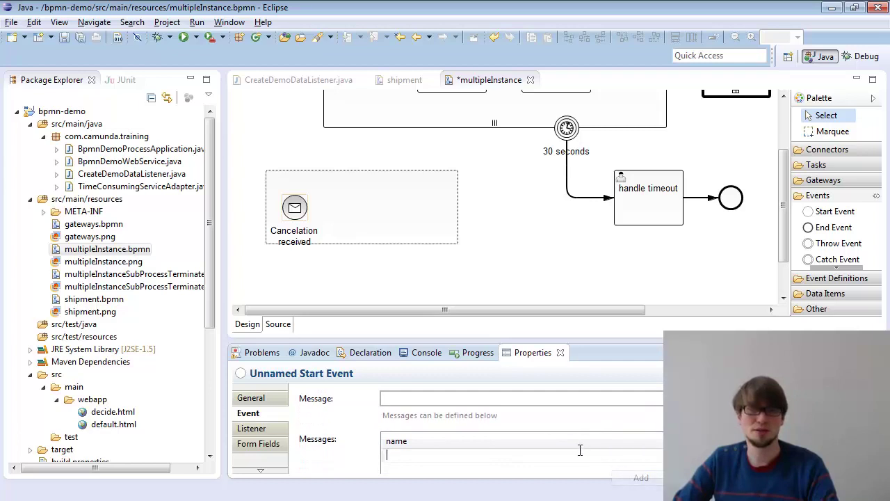
pyautogui.write('MSG_CANCEL_ORDER')
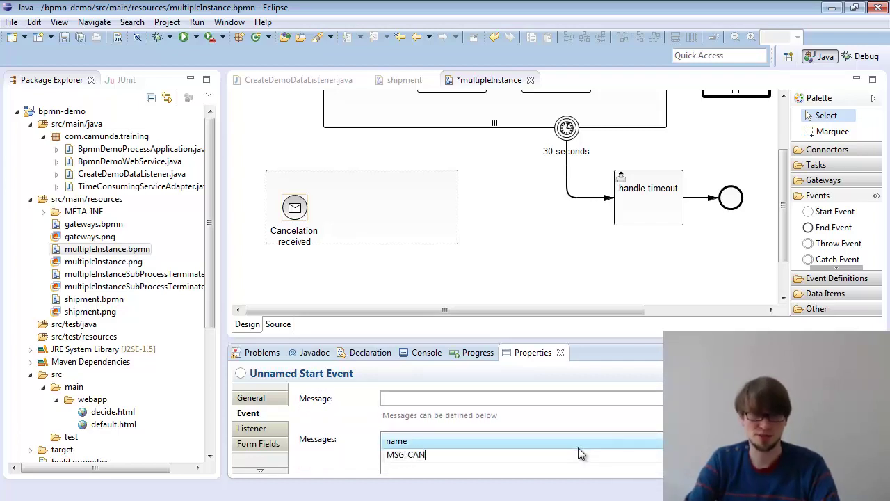
pyautogui.press('Return')
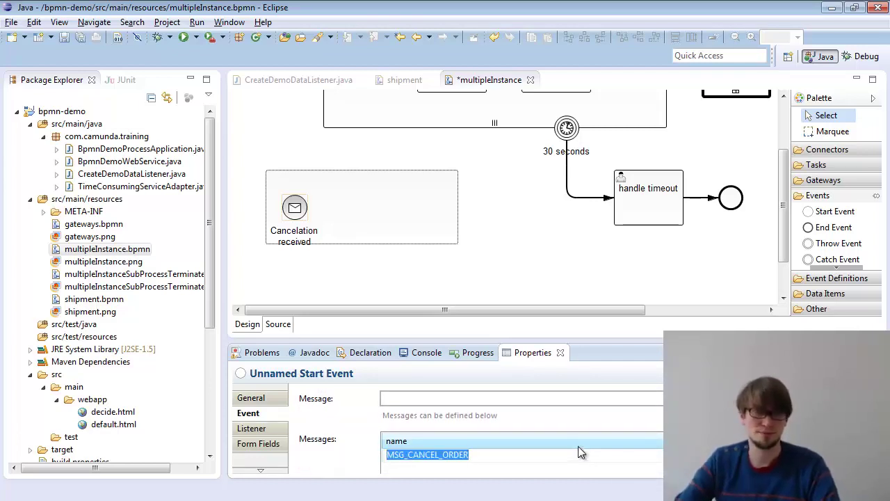
pyautogui.click(645, 400)
pyautogui.click(524, 421)
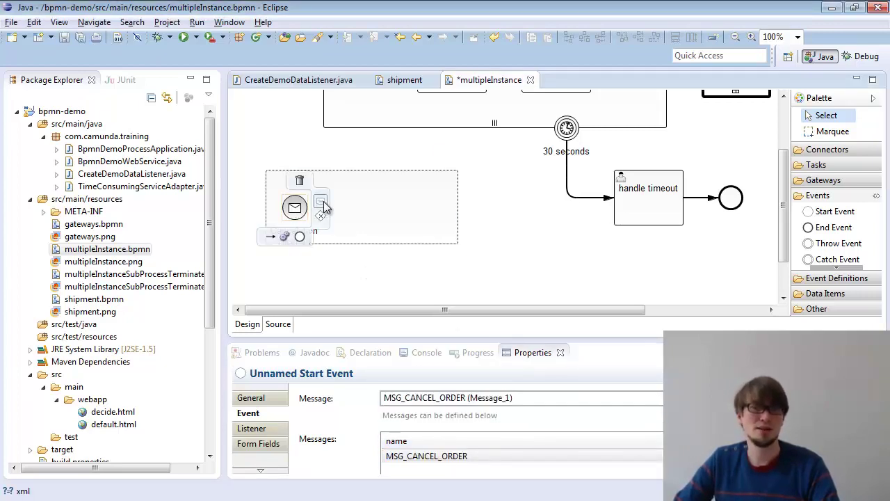
# Append a user task to the message start event and an end event after it, inside the event sub-process.
pyautogui.click(324, 204)
pyautogui.click(362, 379)
pyautogui.click(363, 205)
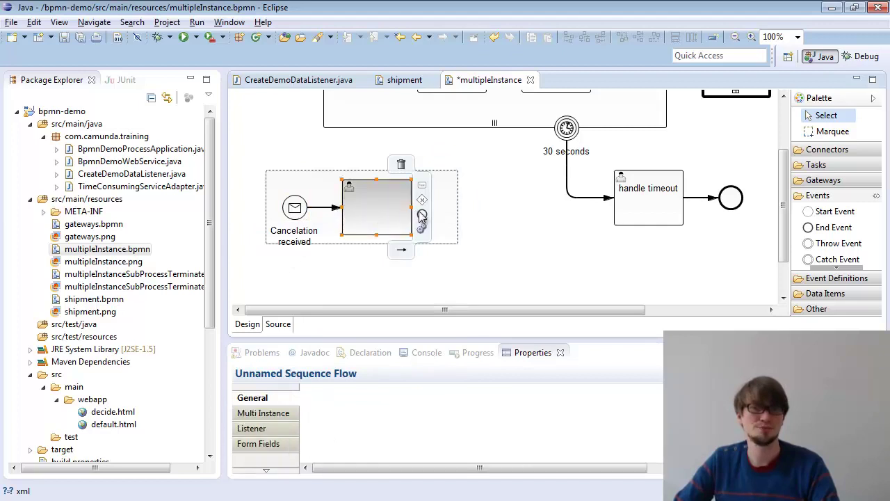
pyautogui.click(422, 214)
pyautogui.click(446, 220)
# Name the new user task "handle cancelation", assign it to demo and save the diagram.
pyautogui.click(397, 420)
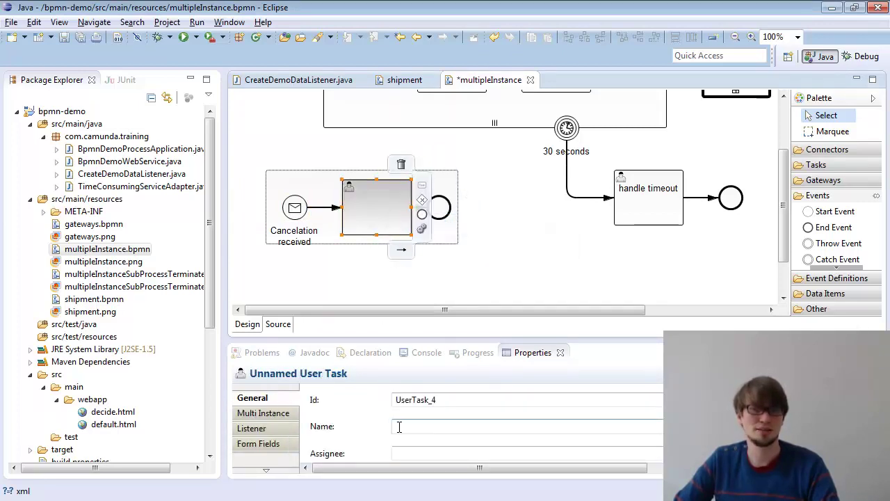
pyautogui.write('handle ')
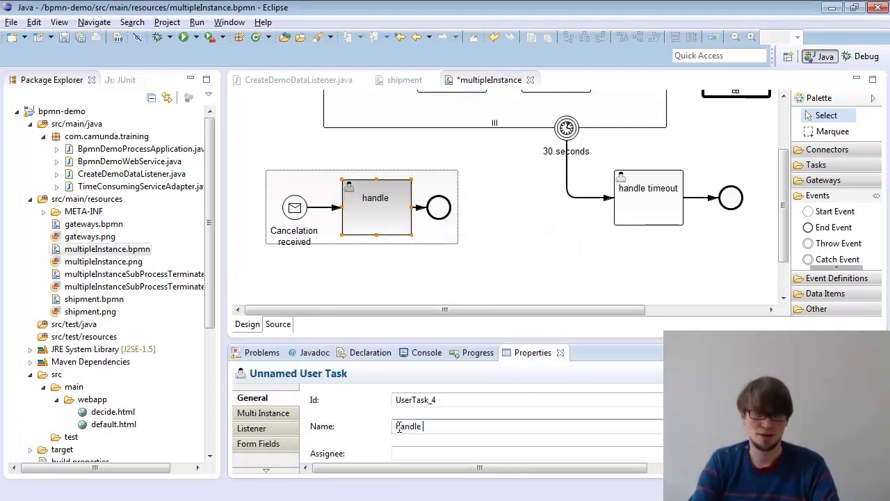
pyautogui.write('cancelation')
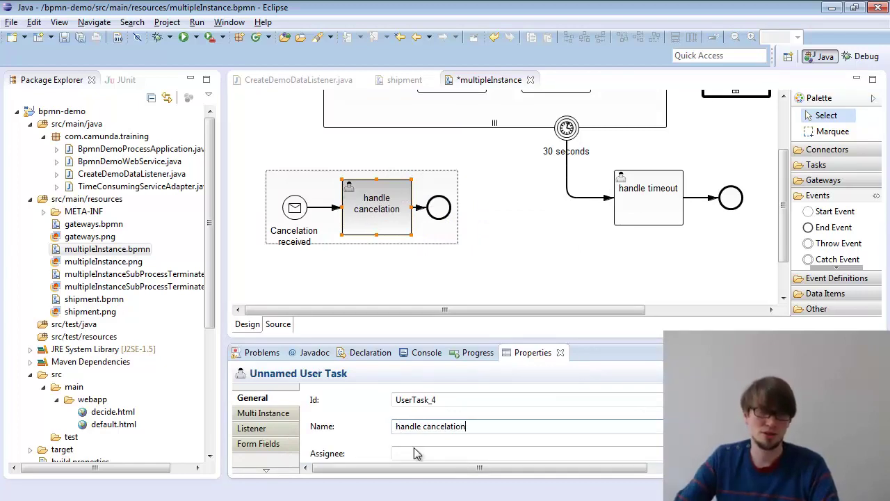
pyautogui.click(415, 453)
pyautogui.write('demo')
pyautogui.hotkey('ctrl', 's')
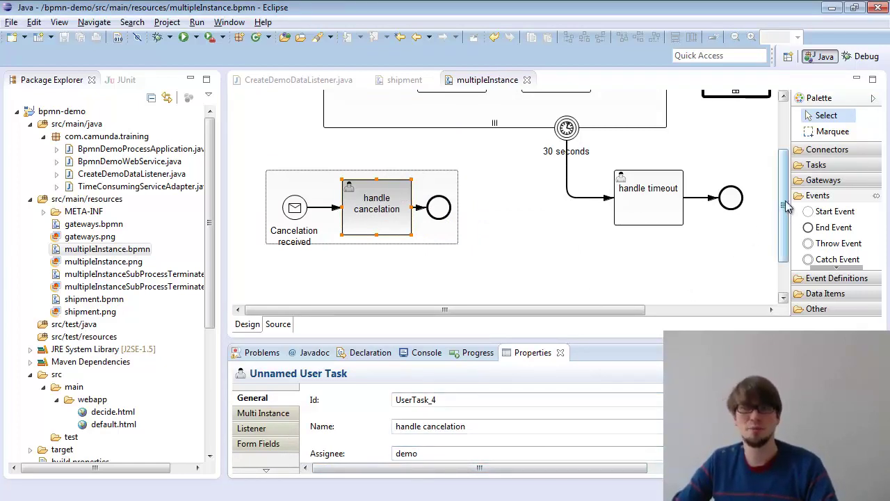
# Enlarge the diagram area to view the whole process and select the "Cancelation received" start event.
pyautogui.scroll(3, 786, 207)
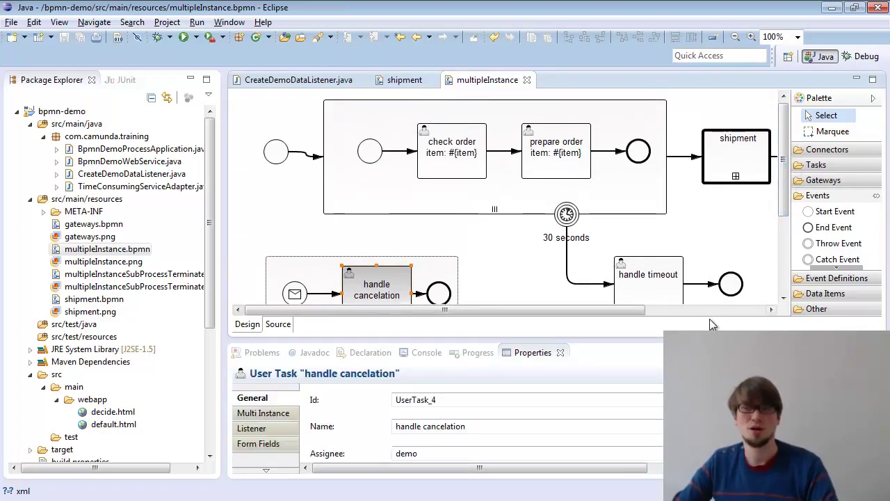
pyautogui.moveTo(445, 338); pyautogui.dragTo(445, 388)
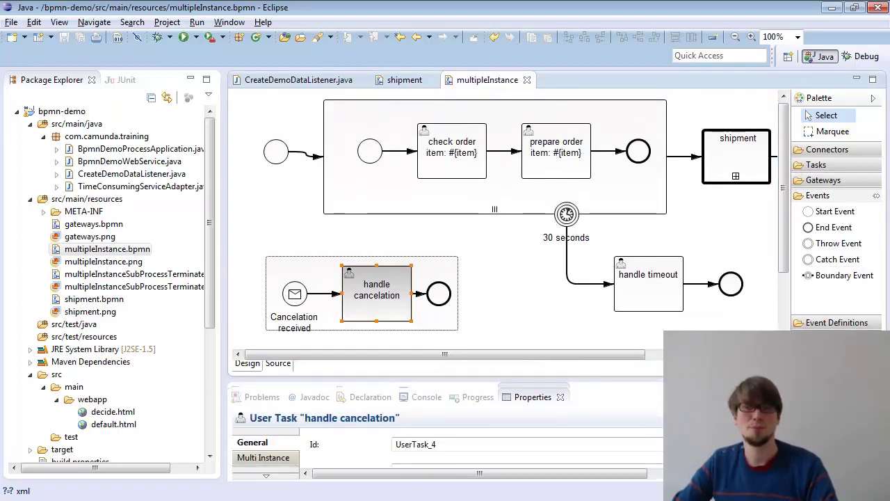
pyautogui.click(295, 294)
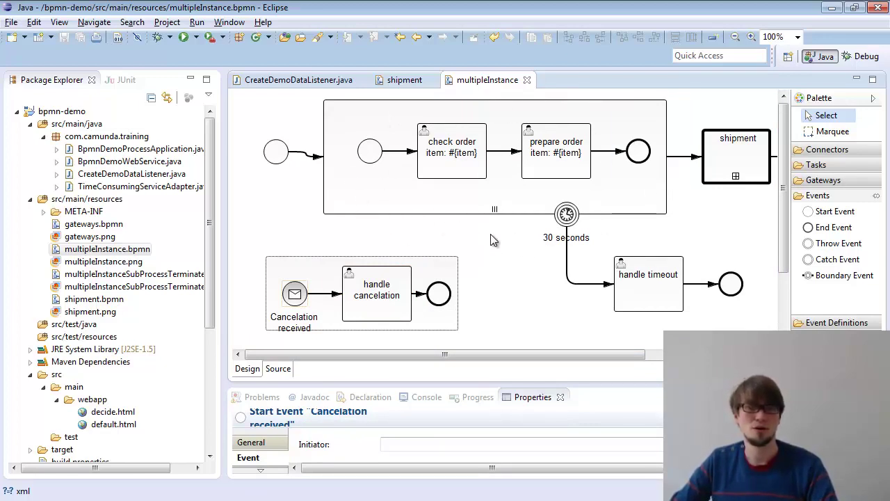
pyautogui.moveTo(294, 282)
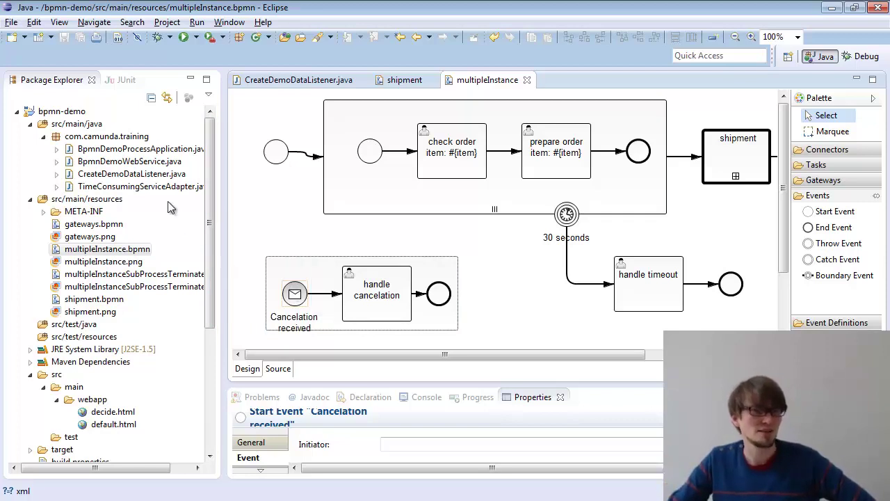
# Open BpmnDemoWebService.java, set the message name in createMessageCorrelation to MSG_CANCEL_ORDER and save the file.
pyautogui.doubleClick(148, 162)
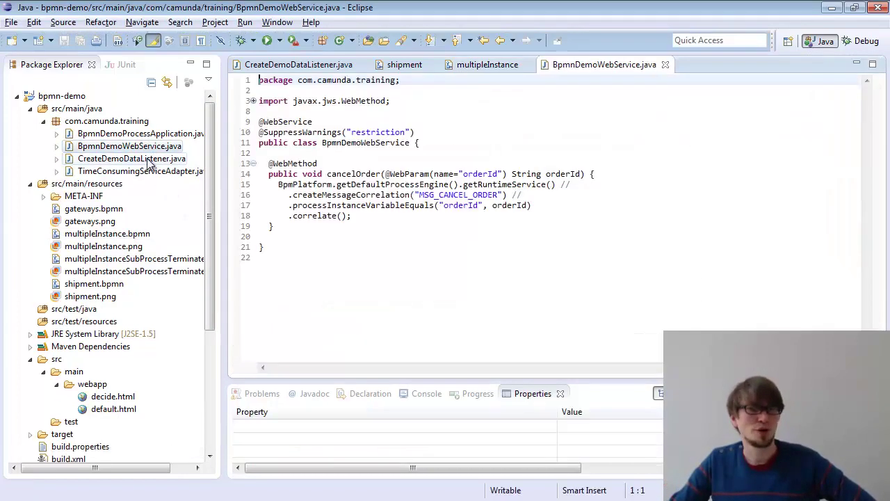
pyautogui.doubleClick(445, 195)
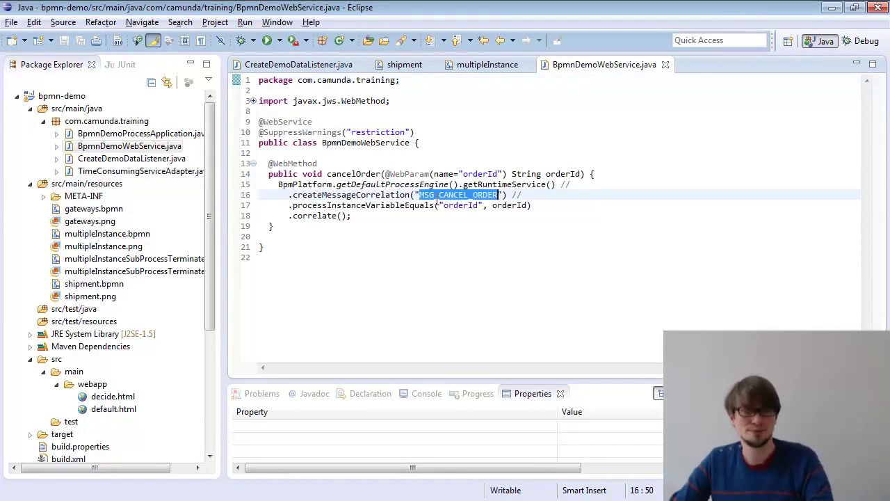
pyautogui.write('MSG_CANCEL_ORDER')
pyautogui.hotkey('ctrl', 's')
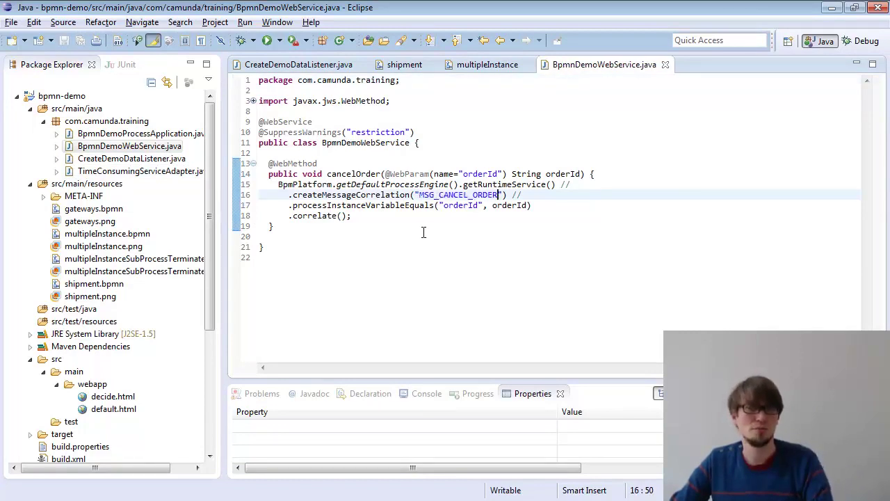
# Review the web service's runtime service call and message correlation by orderId, and run the bpmn-demo Ant build.
pyautogui.moveTo(263, 121); pyautogui.dragTo(330, 123)
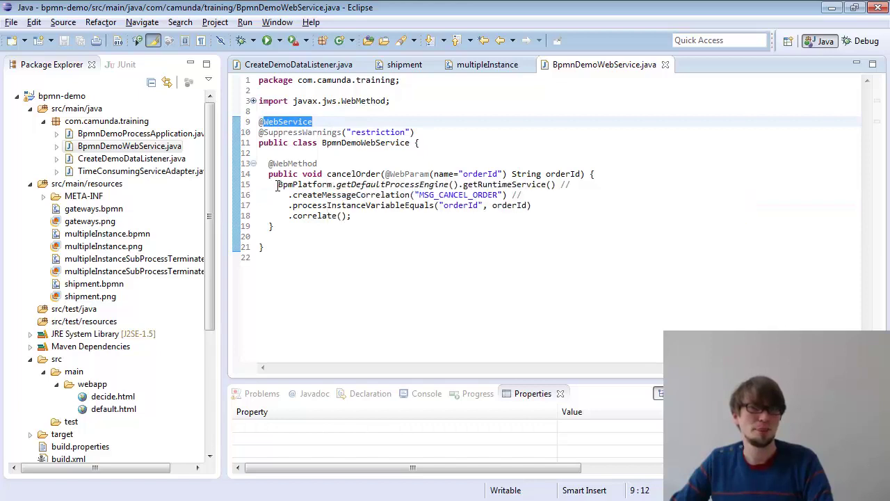
pyautogui.moveTo(277, 185); pyautogui.dragTo(554, 185)
pyautogui.click(512, 179)
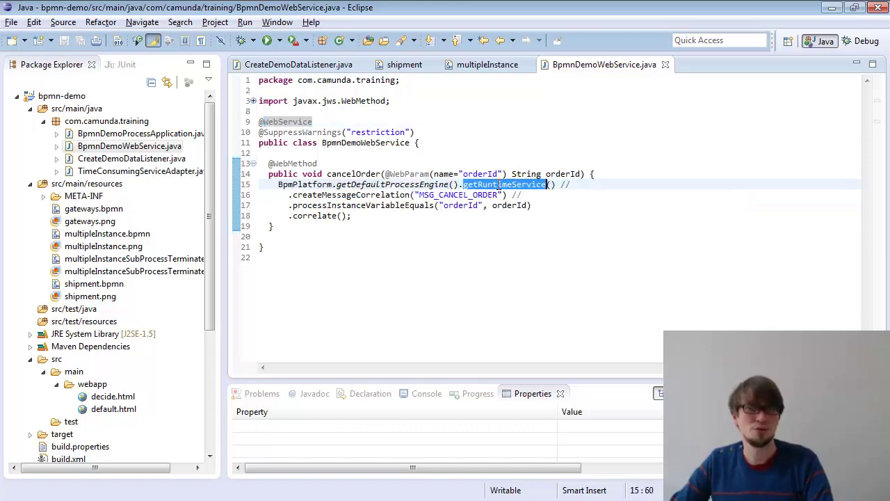
pyautogui.moveTo(297, 195); pyautogui.dragTo(475, 197)
pyautogui.doubleClick(445, 197)
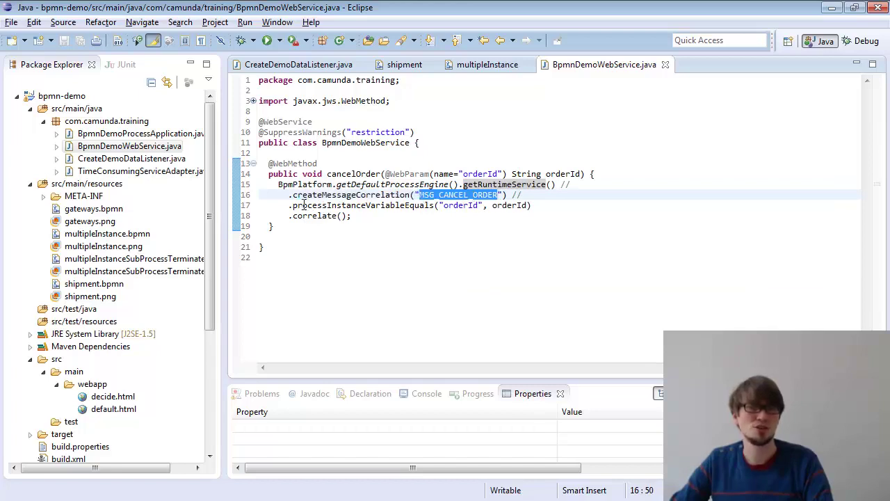
pyautogui.doubleClick(452, 206)
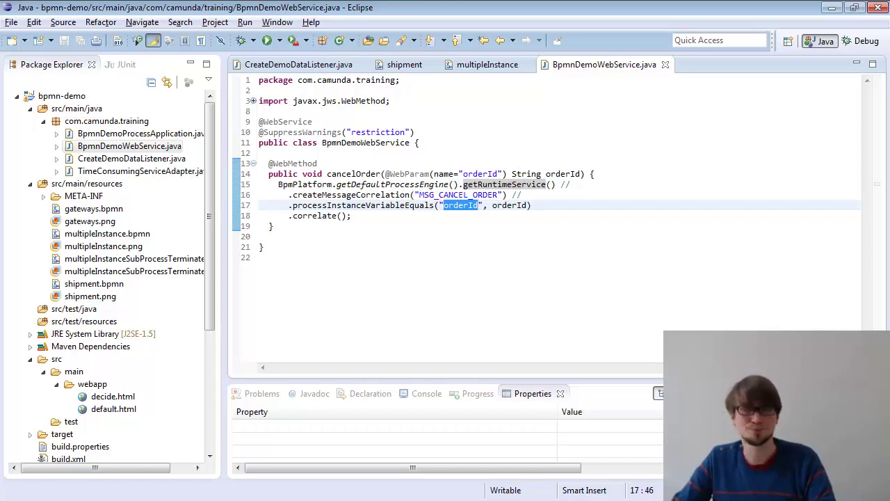
pyautogui.hotkey('ctrl', 'F11')
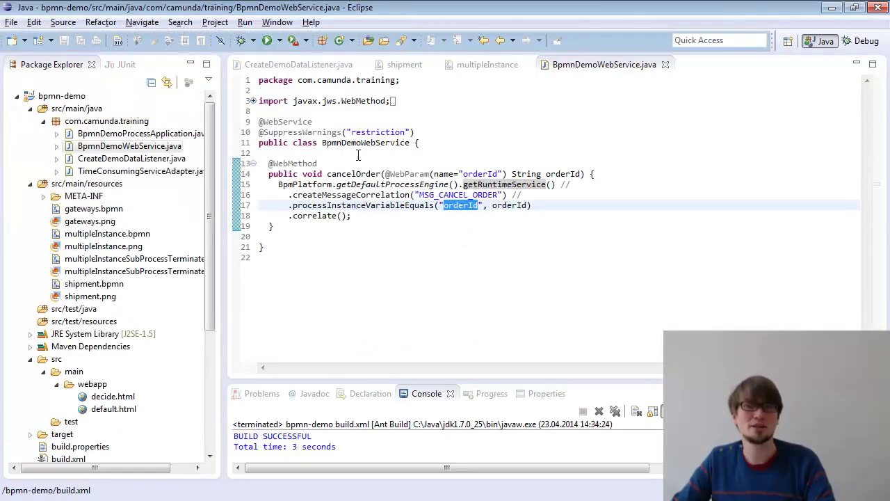
# Review the message correlation code in BpmnDemoWebService.java and the deployed web service's address in the server console.
pyautogui.moveTo(289, 195); pyautogui.dragTo(523, 205)
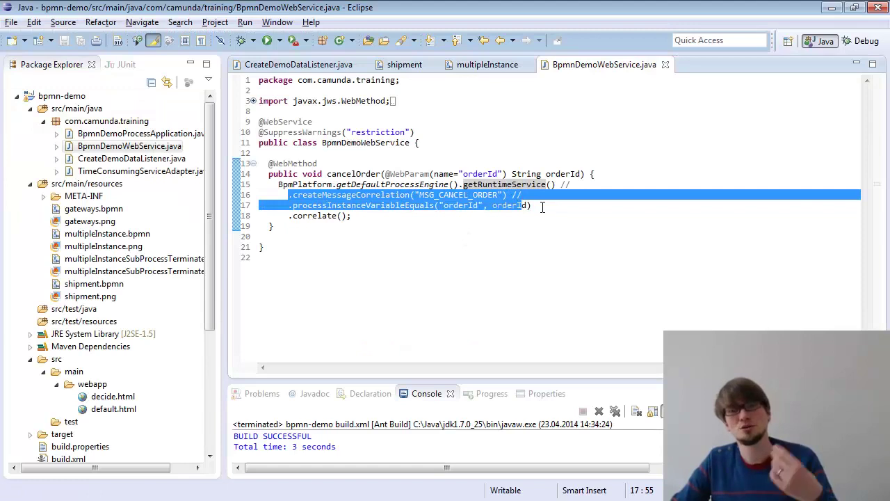
pyautogui.click(513, 206)
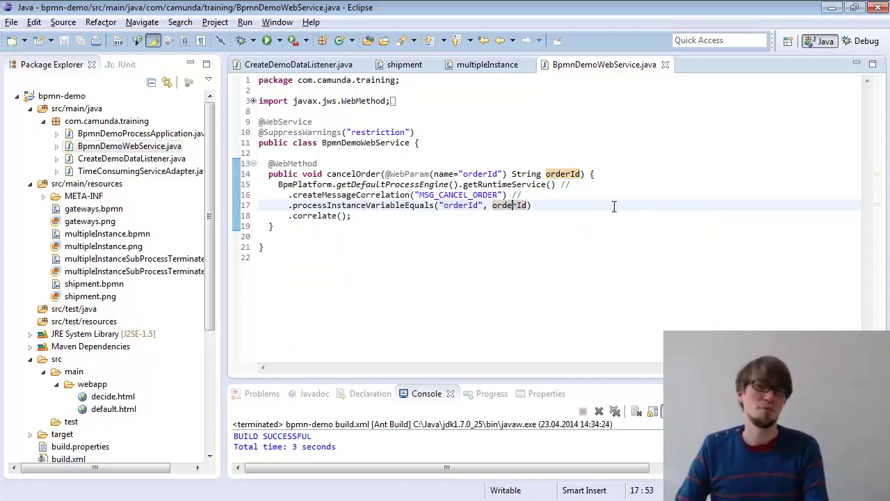
pyautogui.hotkey('alt', 'Tab')
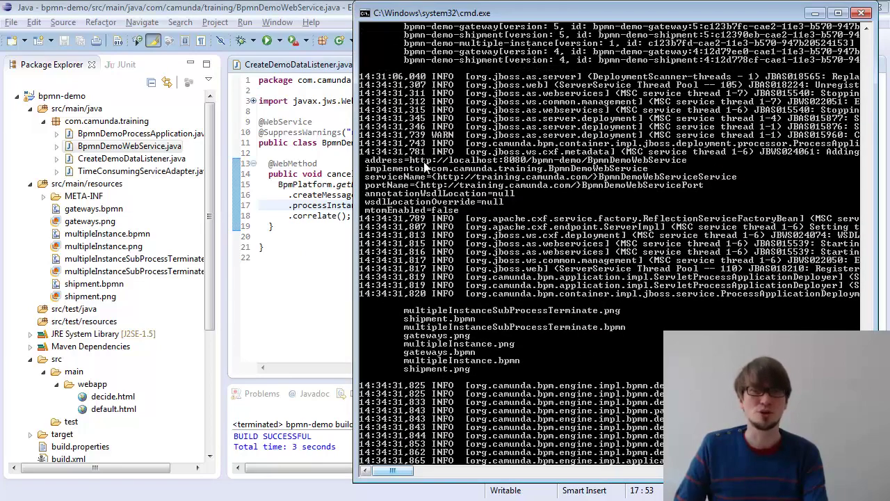
pyautogui.moveTo(411, 160); pyautogui.dragTo(647, 162)
pyautogui.rightClick(687, 163)
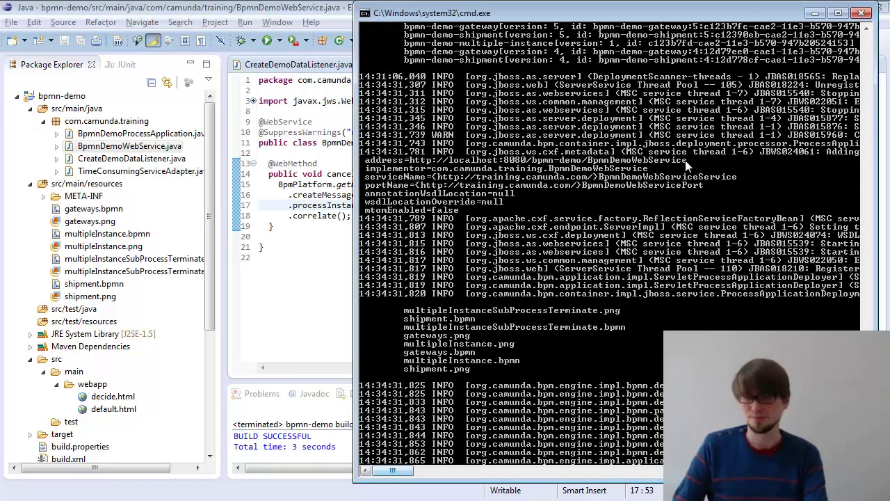
# Switch to camunda Tasklist in Firefox, reload it and start a bpmn-demo-multiple-instance process without variables.
pyautogui.hotkey('alt', 'Tab')
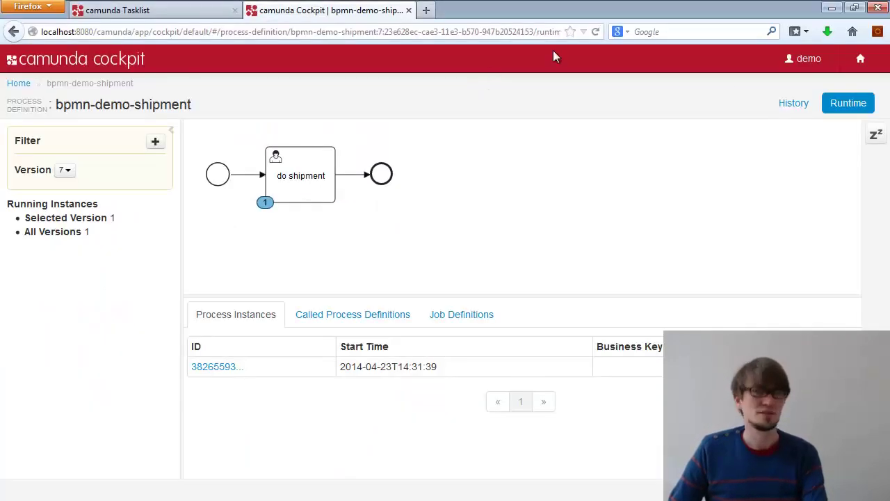
pyautogui.click(186, 12)
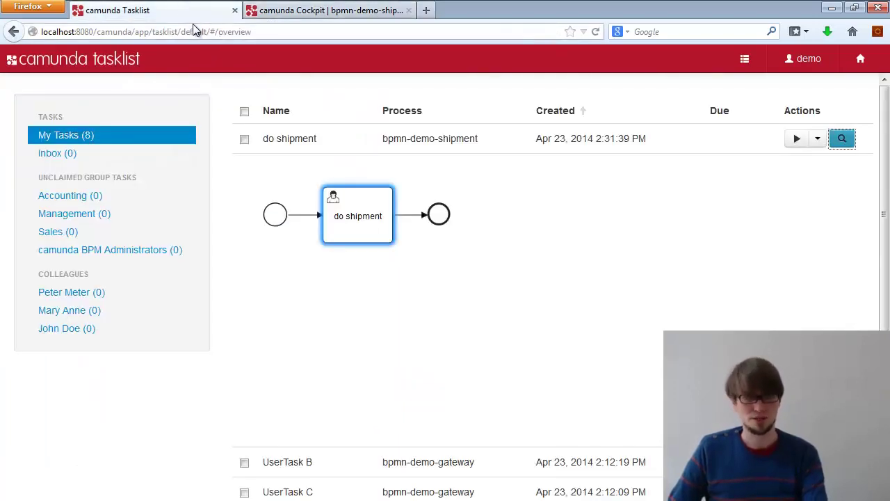
pyautogui.press('F5')
pyautogui.click(736, 70)
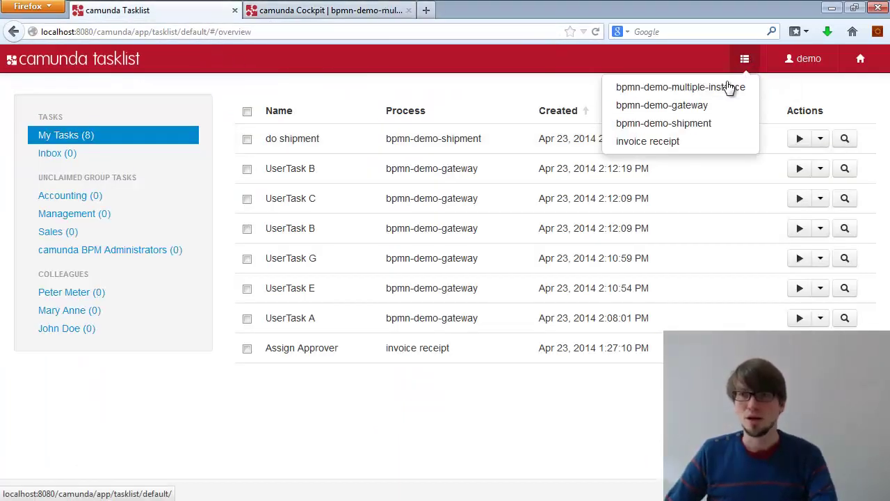
pyautogui.click(730, 87)
pyautogui.click(315, 211)
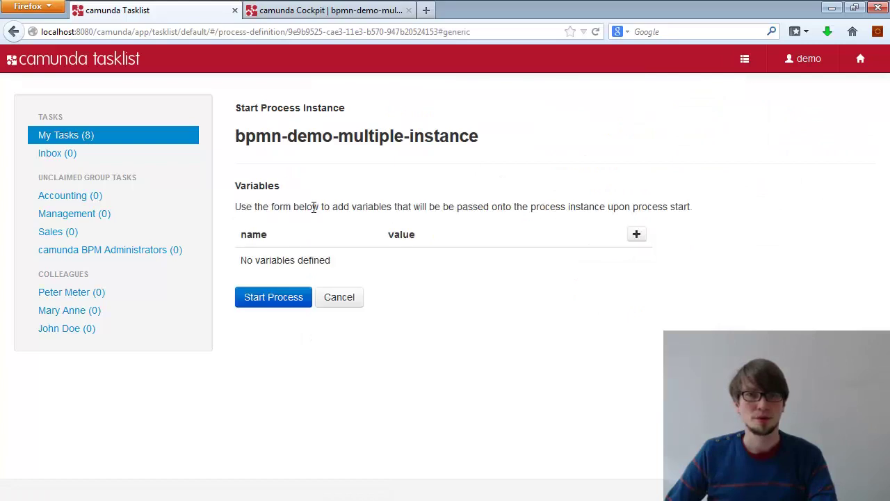
pyautogui.click(286, 298)
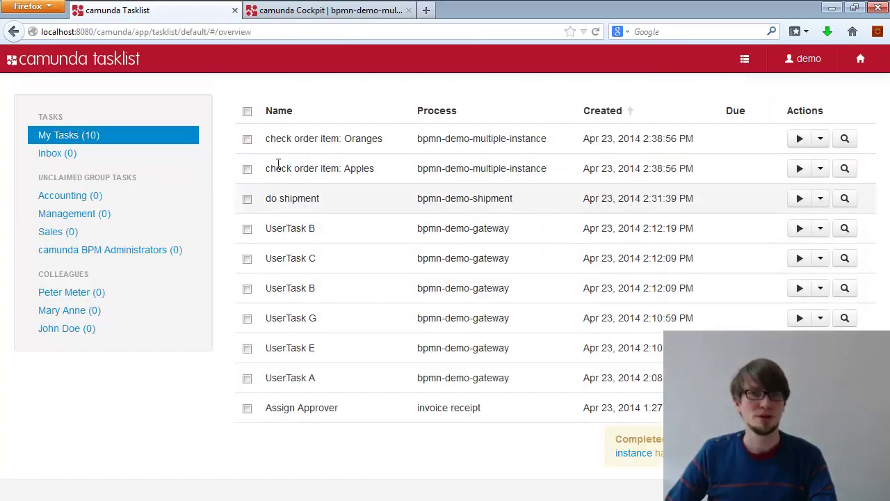
# Open the running bpmn-demo-multiple-instance process instance in Cockpit and copy the value of its orderId variable.
pyautogui.click(301, 10)
pyautogui.press('F5')
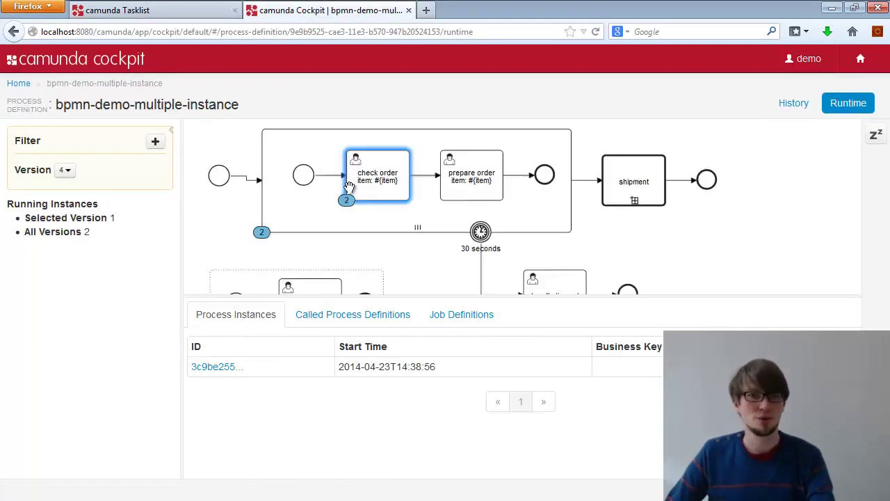
pyautogui.click(231, 368)
pyautogui.moveTo(597, 391); pyautogui.dragTo(413, 393)
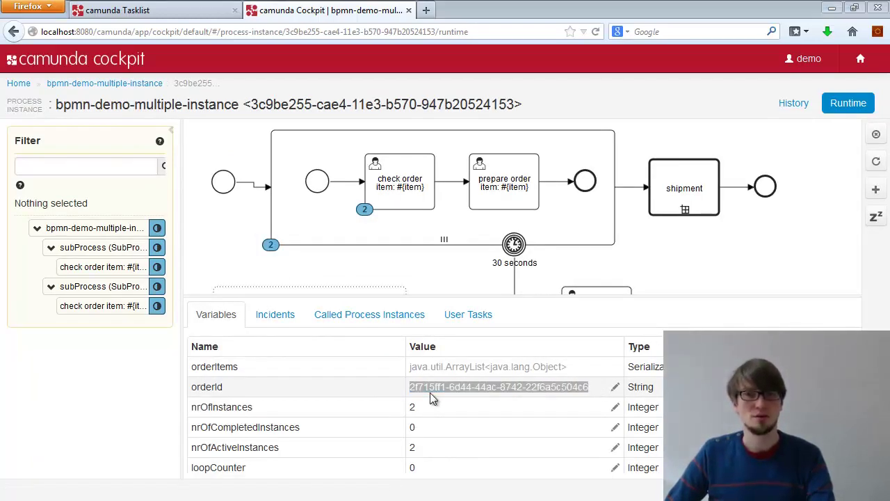
# Switch to soapUI, replace the orderId in the cancelOrder request with the copied order ID and submit the request.
pyautogui.hotkey('alt', 'Tab')
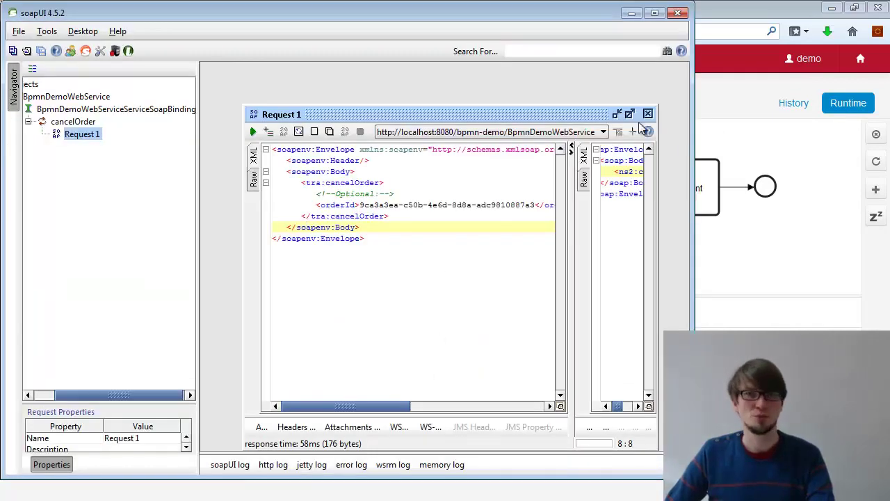
pyautogui.click(640, 118)
pyautogui.doubleClick(94, 134)
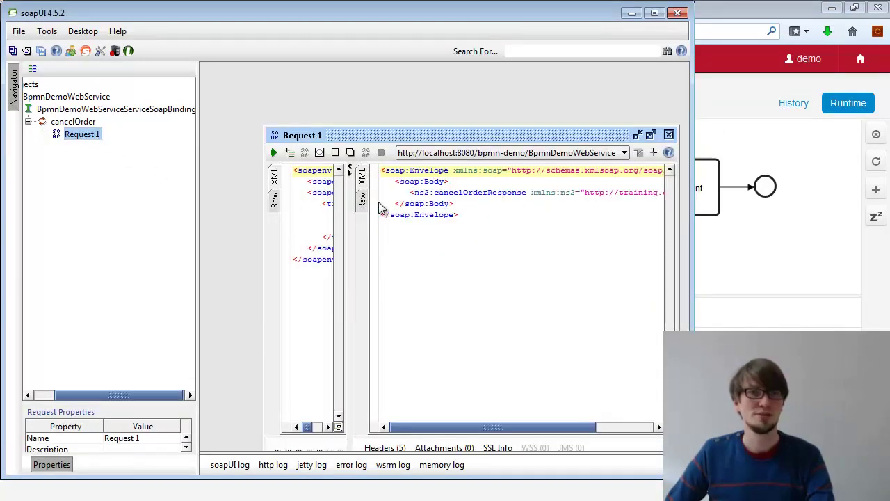
pyautogui.moveTo(382, 226); pyautogui.dragTo(556, 225)
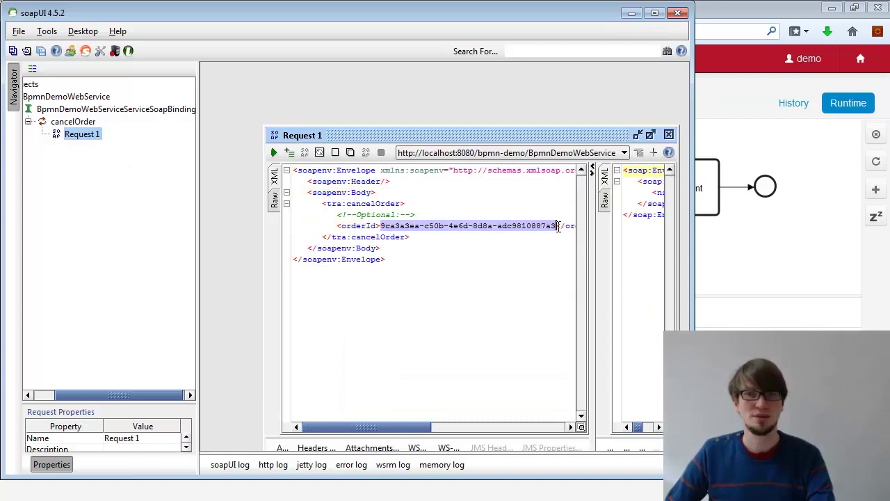
pyautogui.write('2f715ff1-6d44-44ac-8742-22f6a5c504c6')
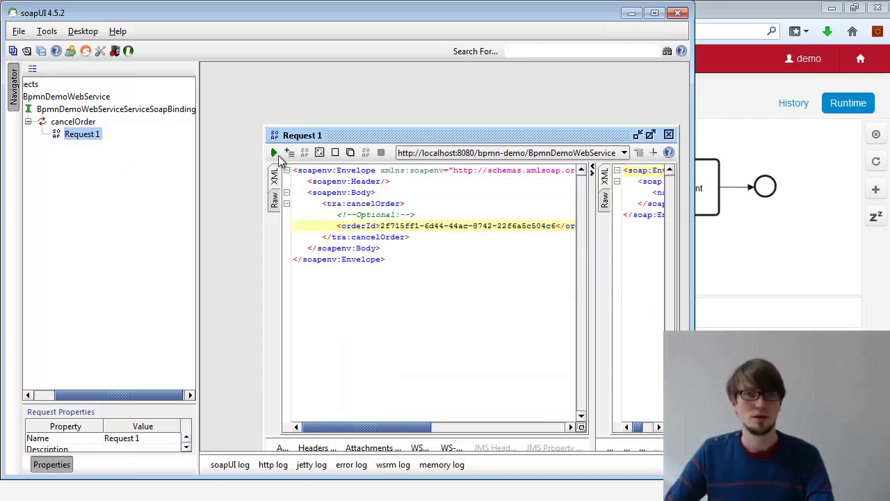
pyautogui.click(274, 152)
# Return to Cockpit and reload the process instance to examine which activity is active in the whole diagram.
pyautogui.click(712, 237)
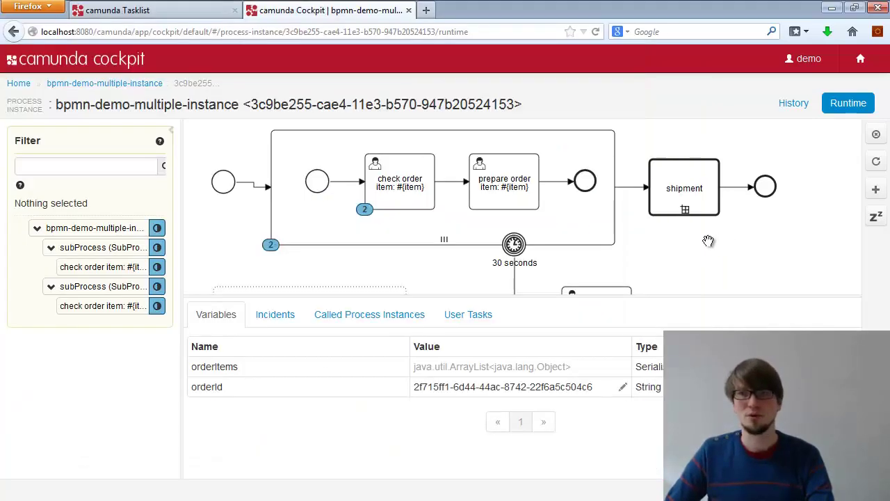
pyautogui.scroll(-3, 706, 241)
pyautogui.press('F5')
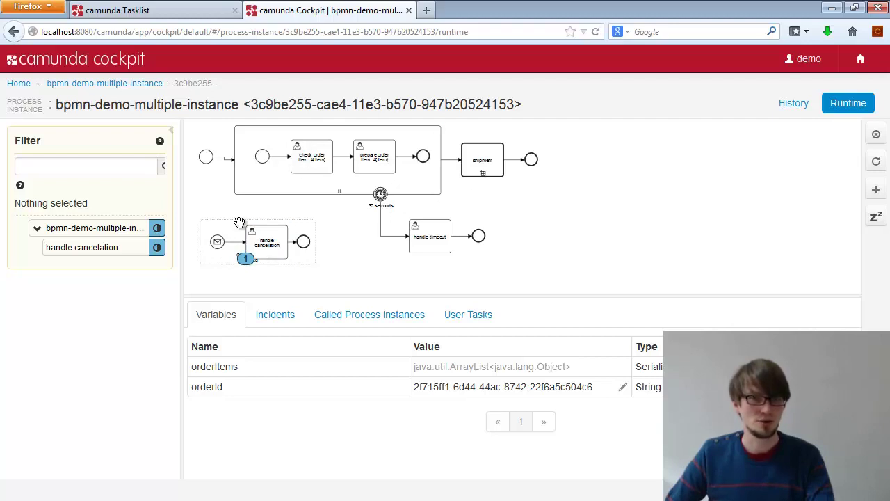
# Start another bpmn-demo-multiple-instance process from Tasklist and return to the Cockpit instance view.
pyautogui.click(176, 12)
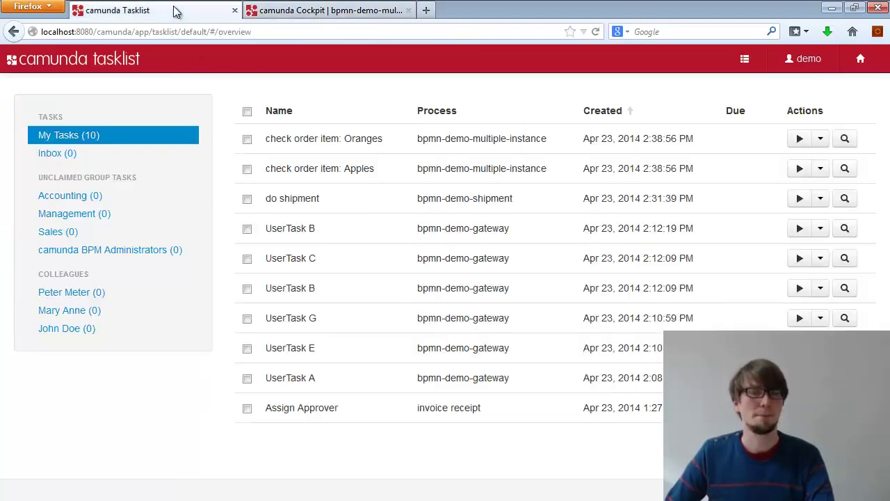
pyautogui.click(744, 59)
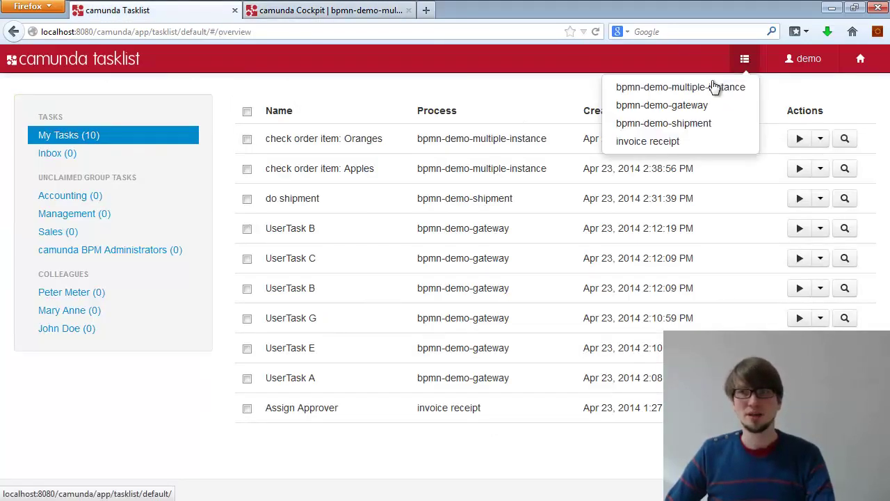
pyautogui.click(714, 85)
pyautogui.click(344, 211)
pyautogui.click(278, 299)
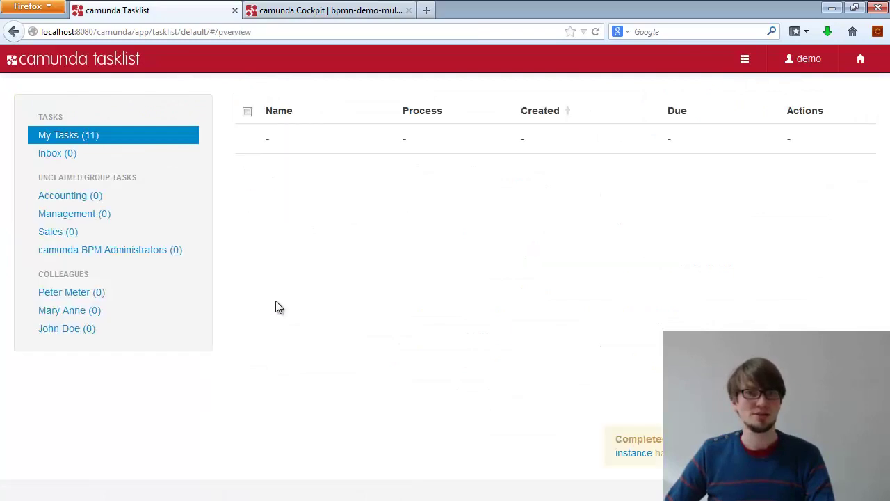
pyautogui.click(304, 10)
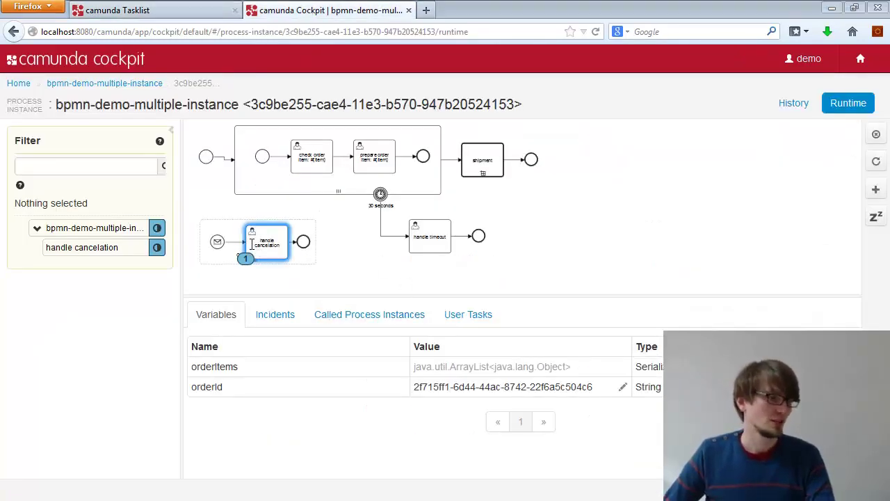
# Switch to Eclipse and make the "Cancelation received" start event in the multipleInstance diagram non-interrupting.
pyautogui.hotkey('alt', 'Tab')
pyautogui.click(479, 64)
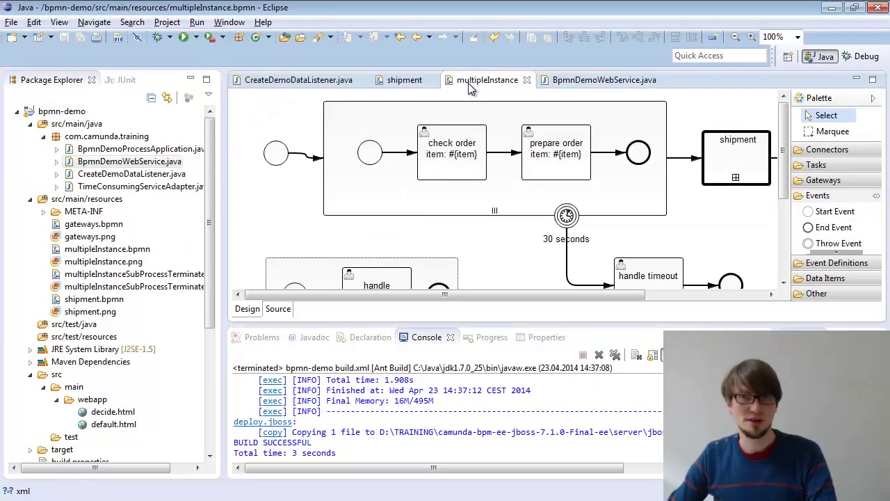
pyautogui.scroll(-3, 445, 187)
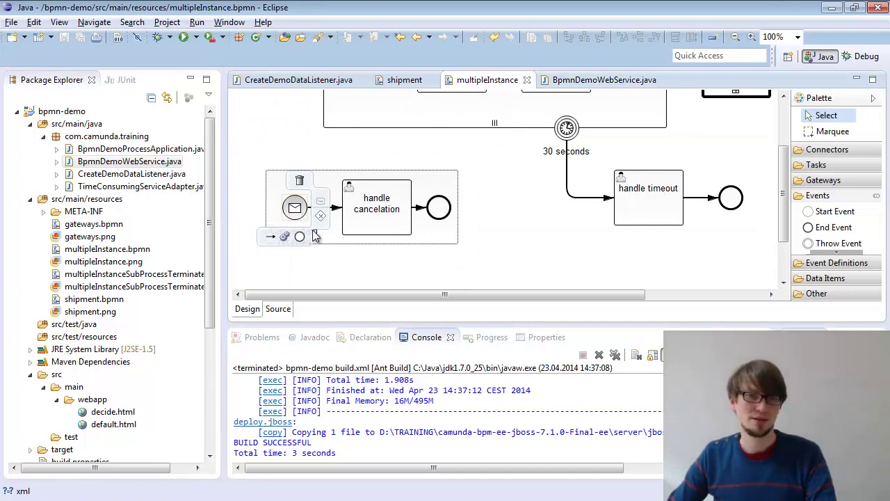
pyautogui.click(543, 338)
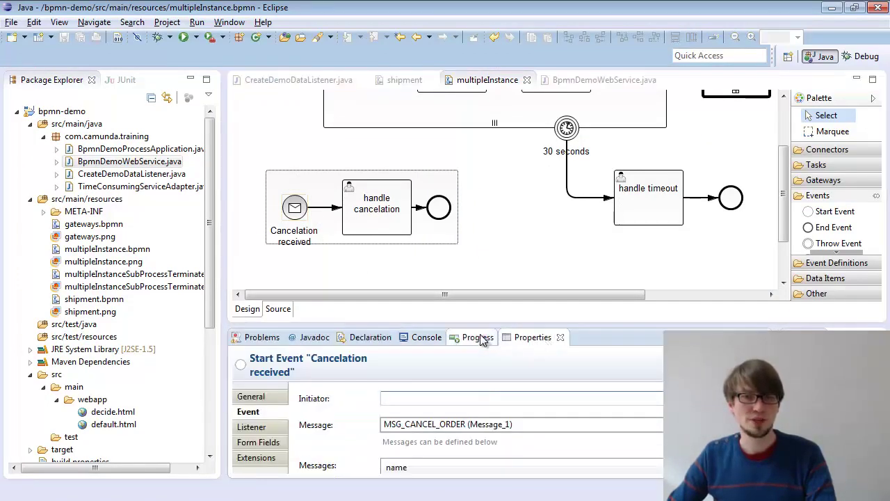
pyautogui.moveTo(472, 325); pyautogui.dragTo(473, 269)
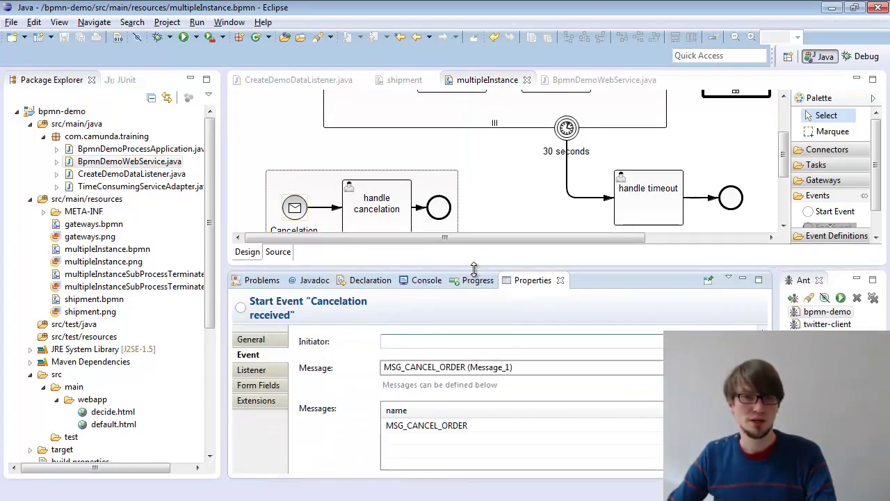
pyautogui.click(274, 342)
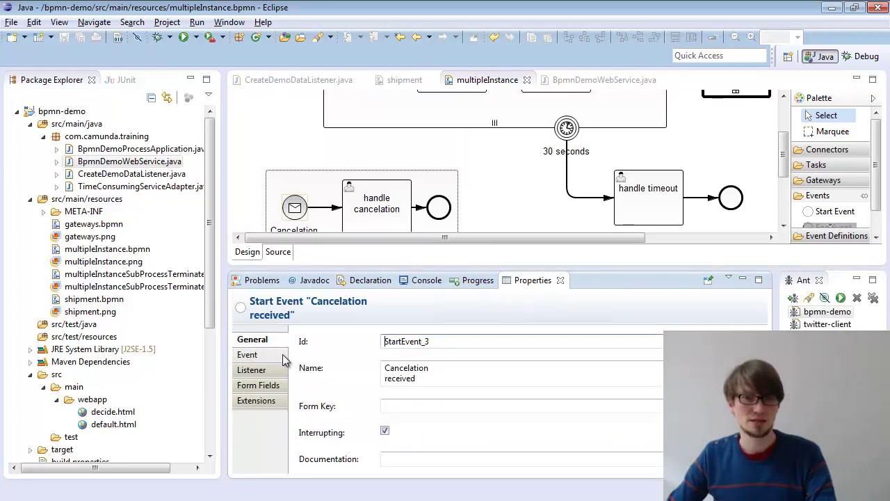
pyautogui.click(385, 432)
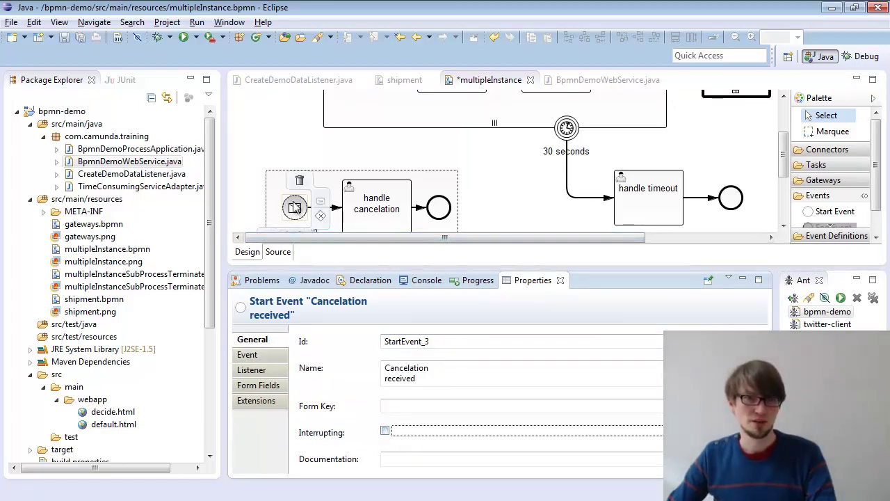
pyautogui.click(480, 212)
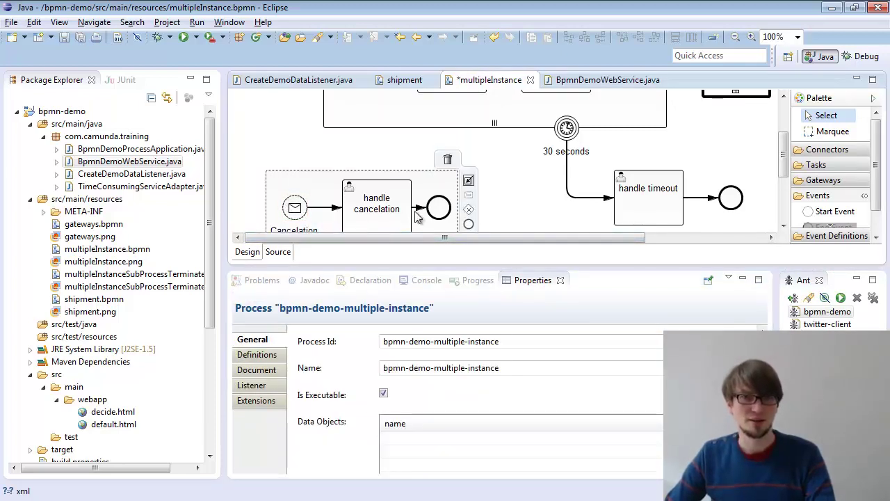
pyautogui.moveTo(410, 267); pyautogui.dragTo(410, 309)
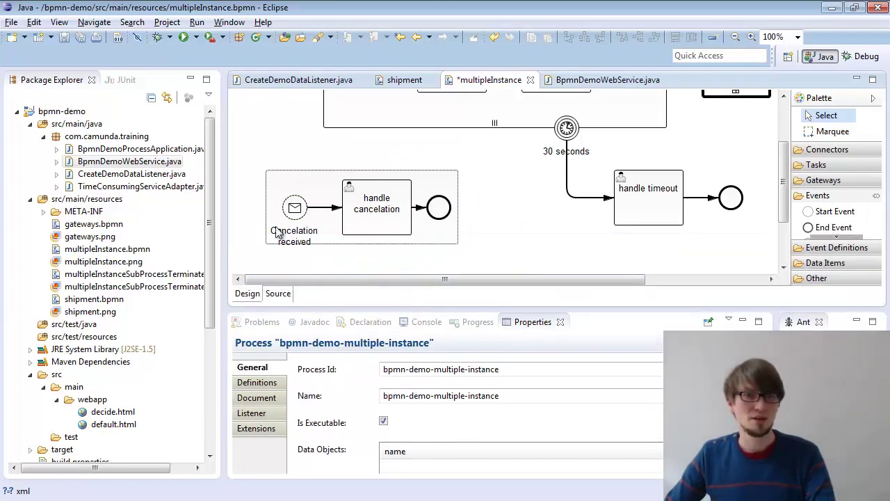
# Rename the event sub-process's message start event to "Information requested".
pyautogui.click(298, 211)
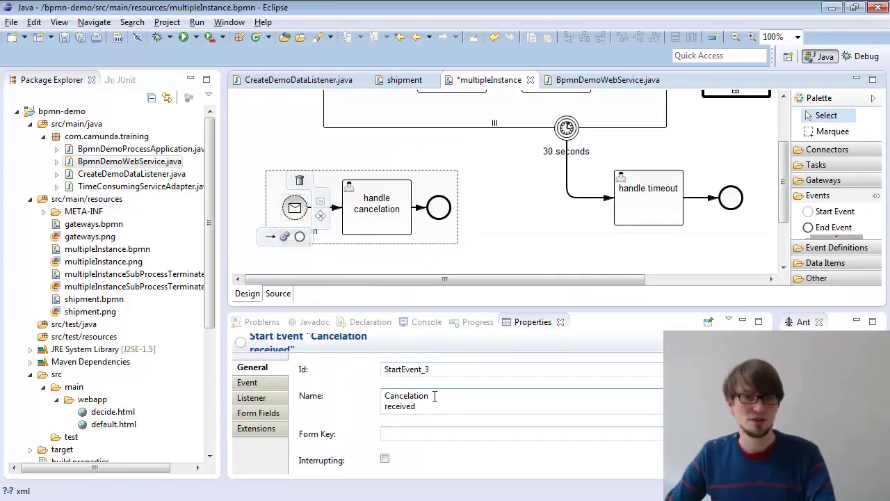
pyautogui.click(390, 405)
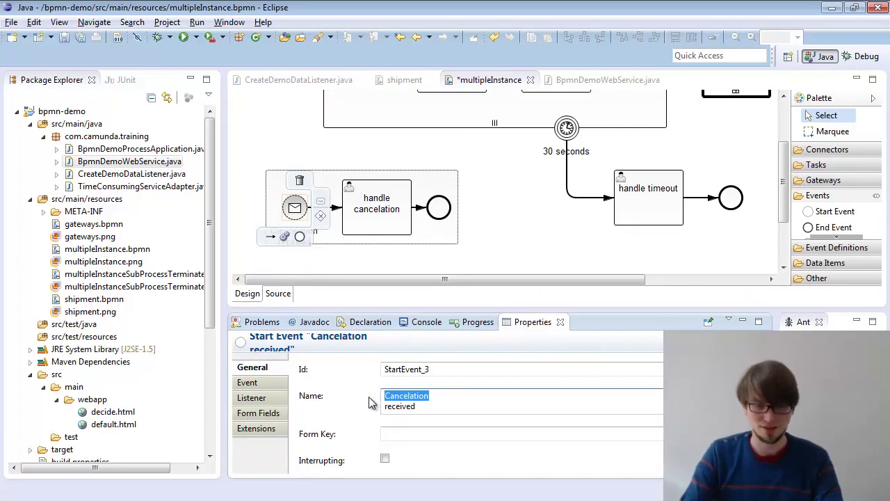
pyautogui.write('Inf')
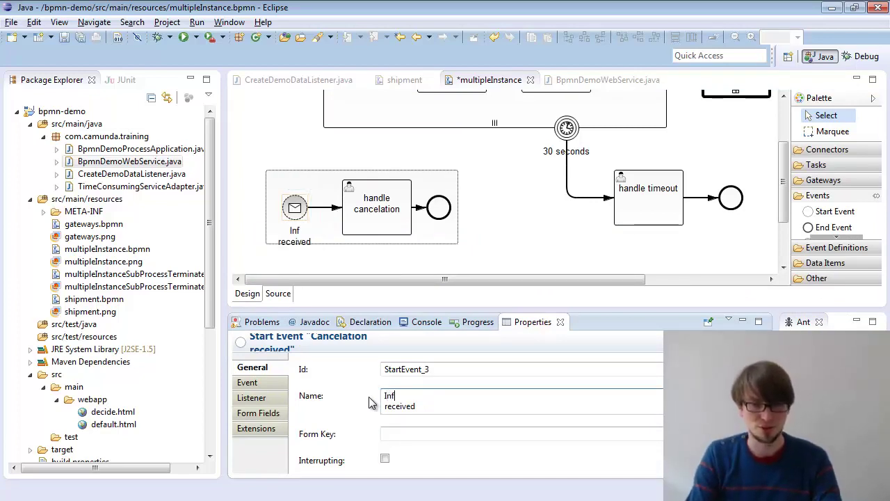
pyautogui.write('ormation')
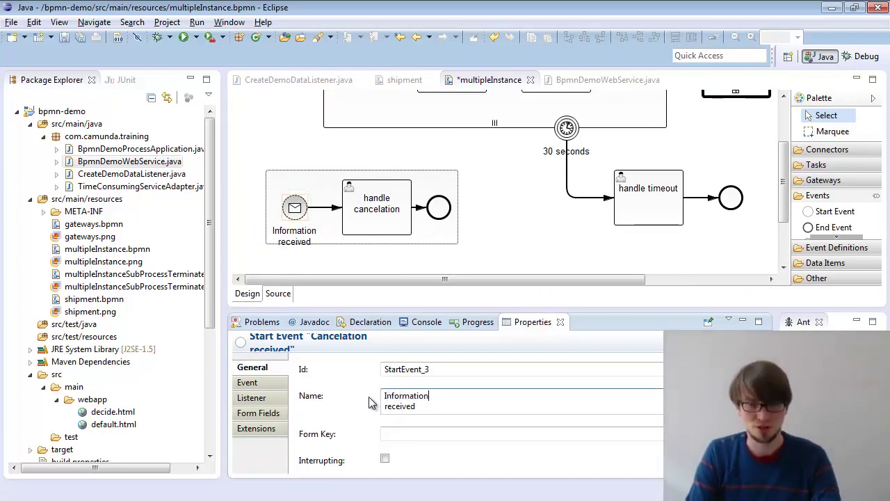
pyautogui.hotkey('shift', 'End')
pyautogui.press('BackSpace')
pyautogui.write('req')
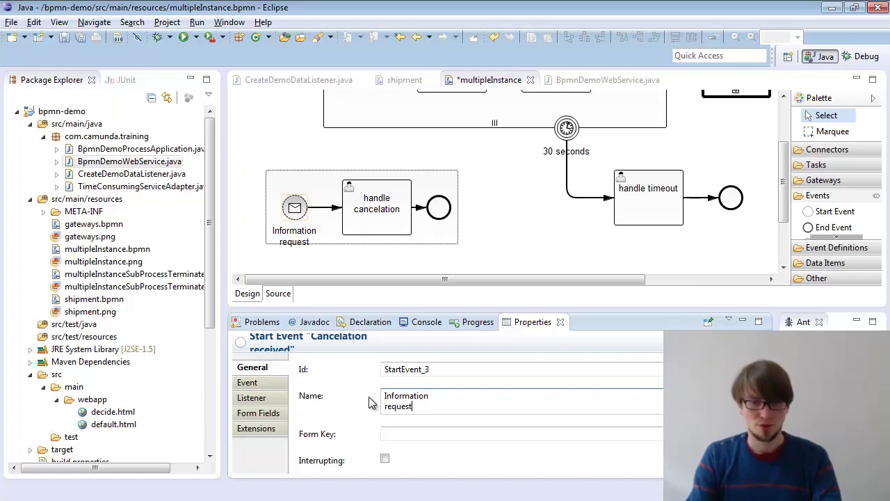
pyautogui.write('uested')
# Rename the "handle cancelation" user task to "handle request" and save the multipleInstance diagram.
pyautogui.click(386, 206)
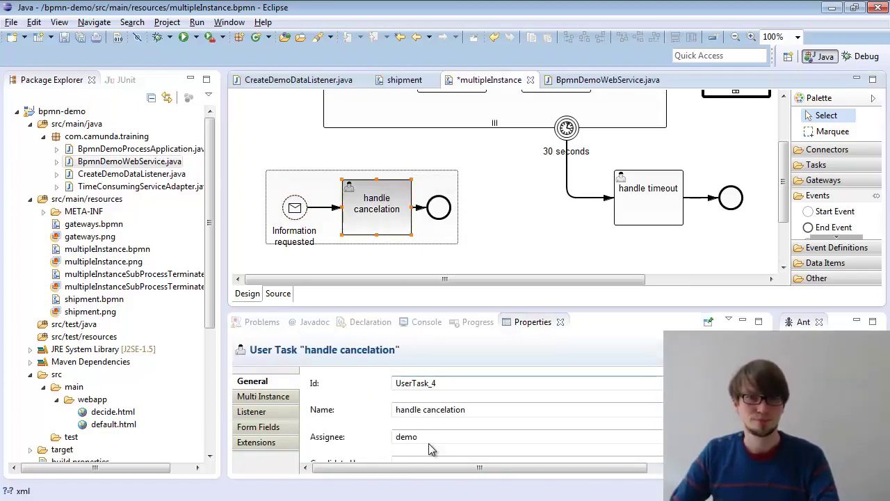
pyautogui.moveTo(424, 409); pyautogui.dragTo(543, 413)
pyautogui.write('request')
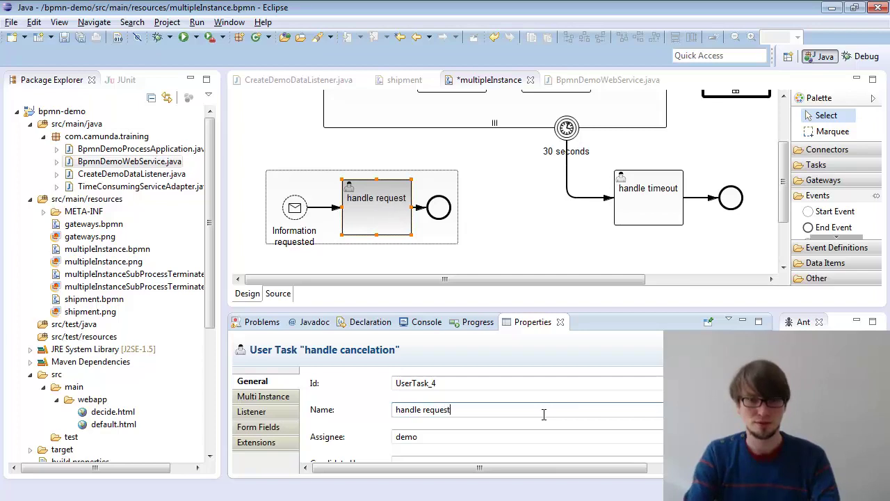
pyautogui.hotkey('ctrl', 's')
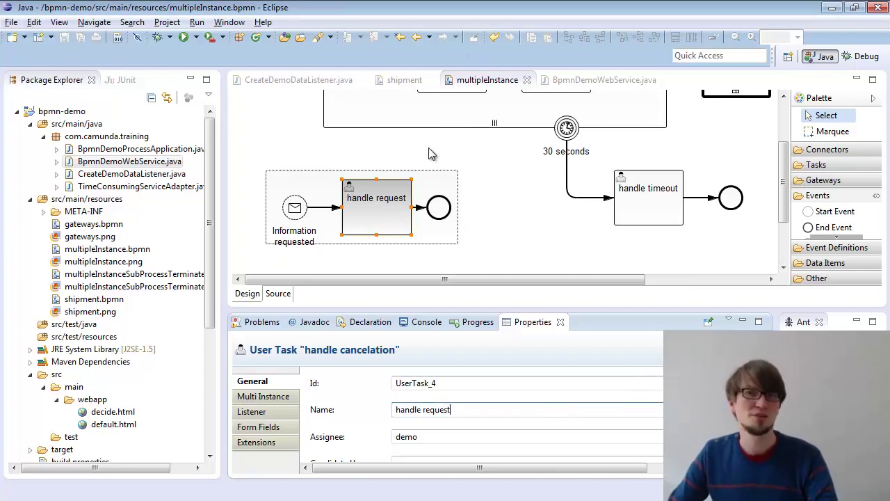
# Run the Ant build to redeploy bpmn-demo, and open the bpmn-demo-multiple-instance process definition in Cockpit.
pyautogui.moveTo(293, 212)
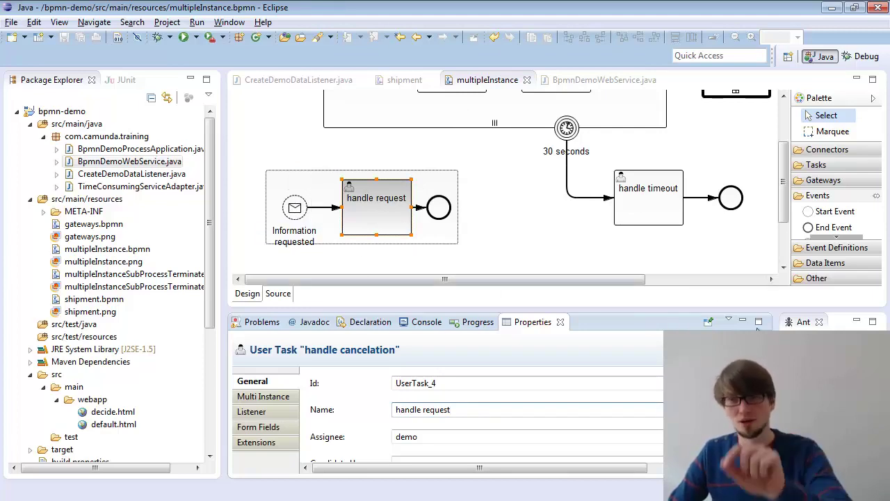
pyautogui.doubleClick(813, 348)
pyautogui.moveTo(306, 215)
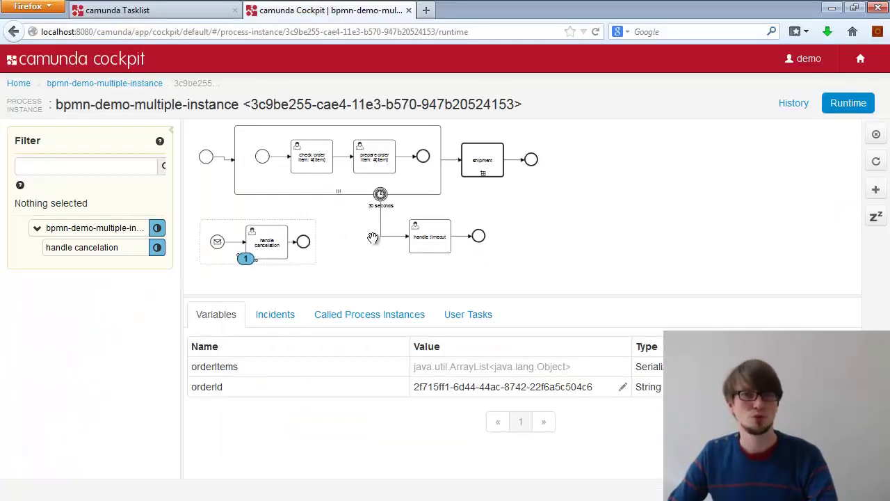
pyautogui.scroll(-1, 182, 121)
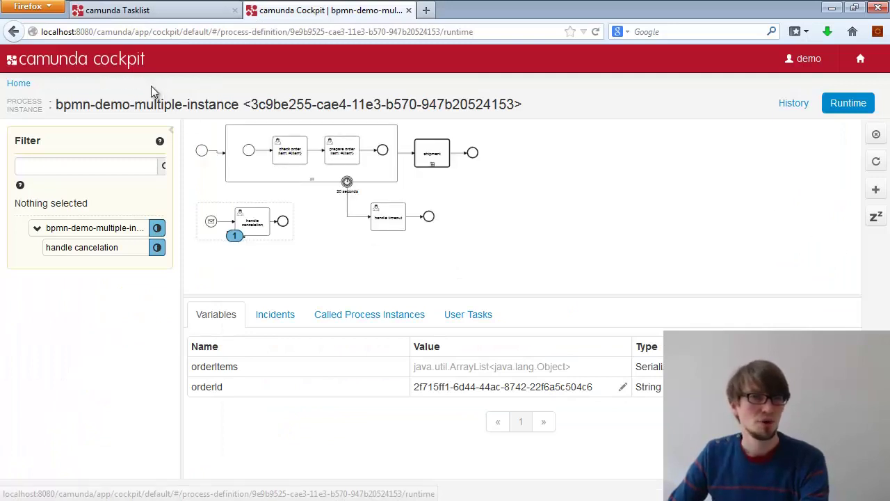
pyautogui.click(153, 84)
pyautogui.scroll(-2, 344, 197)
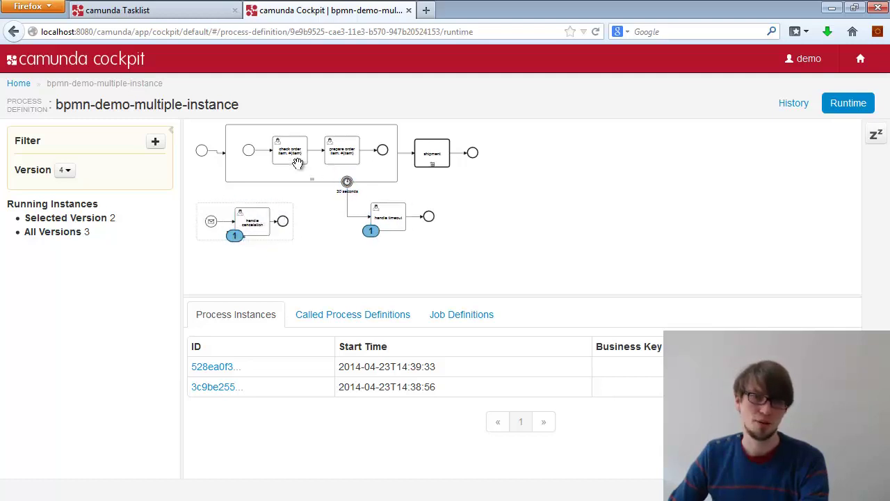
# Start a new bpmn-demo-multiple-instance process from Tasklist without any variables.
pyautogui.click(183, 16)
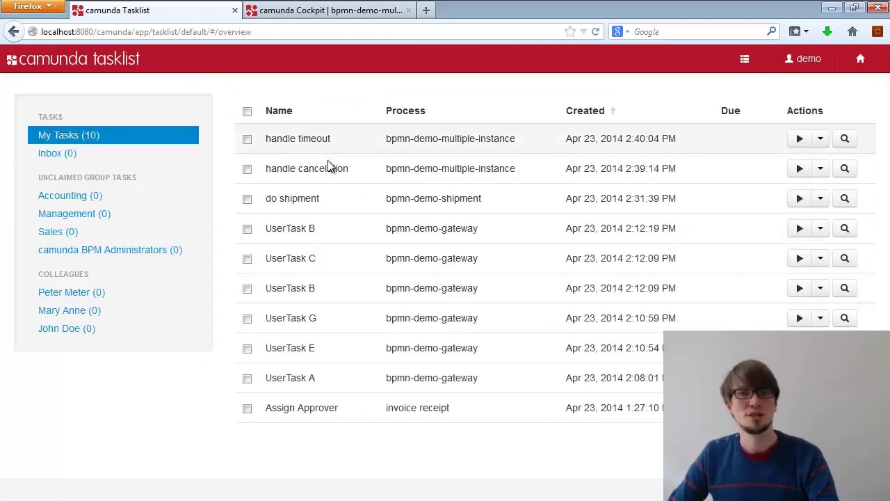
pyautogui.click(746, 60)
pyautogui.click(700, 94)
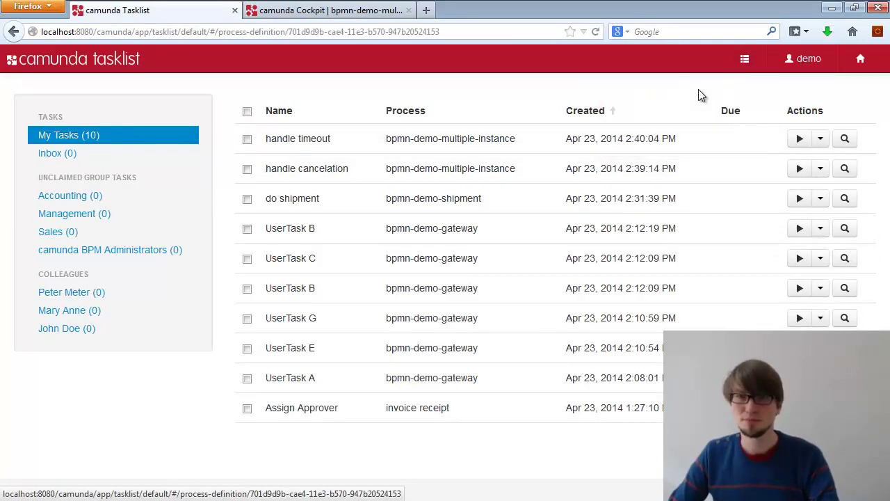
pyautogui.click(373, 213)
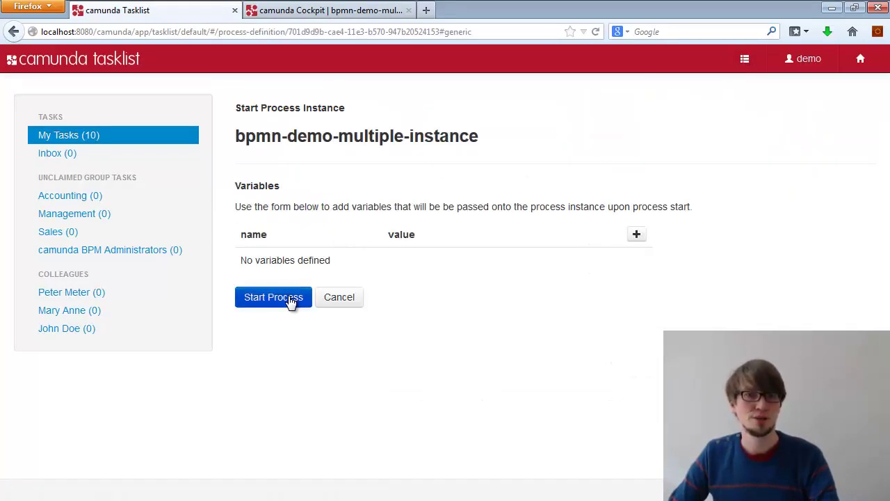
pyautogui.click(294, 298)
# Select version 5 of the process definition in Cockpit and open its running process instance.
pyautogui.click(299, 9)
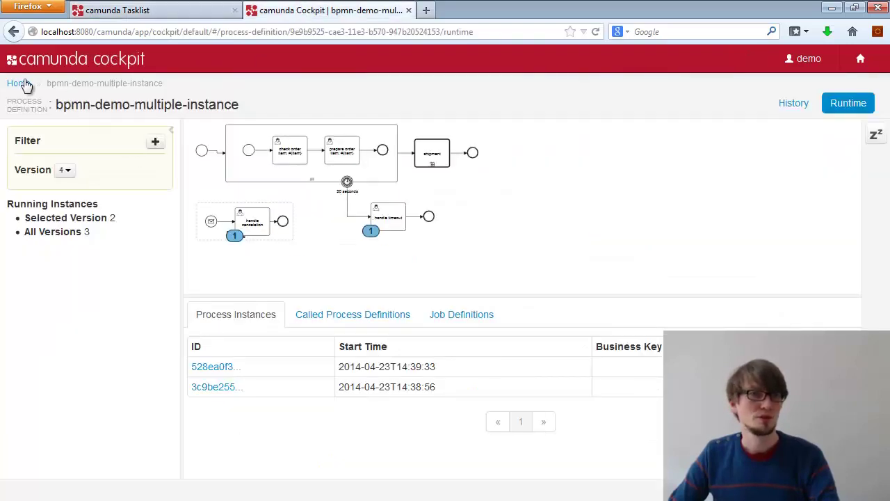
pyautogui.click(65, 170)
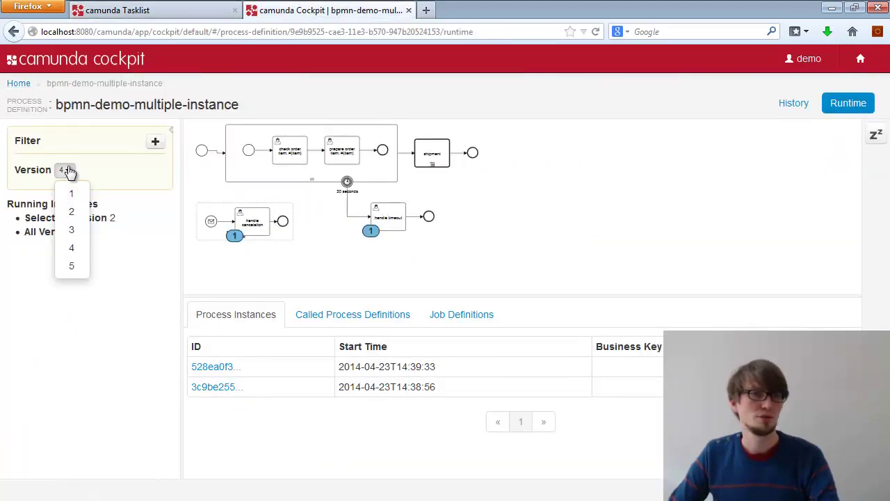
pyautogui.click(71, 268)
pyautogui.click(230, 370)
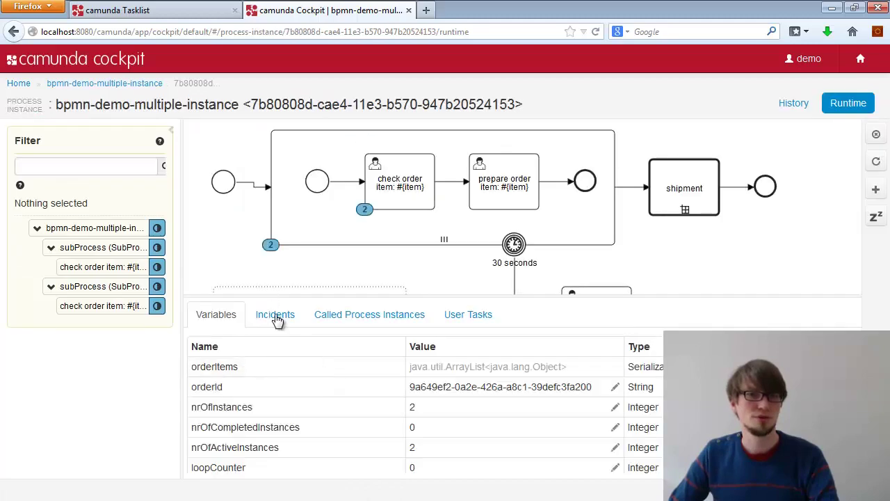
# Copy the instance's orderId value into the orderId element of soapUI's cancelOrder request and submit the request.
pyautogui.moveTo(593, 391); pyautogui.dragTo(412, 394)
pyautogui.hotkey('ctrl', 'c')
pyautogui.hotkey('alt', 'Tab')
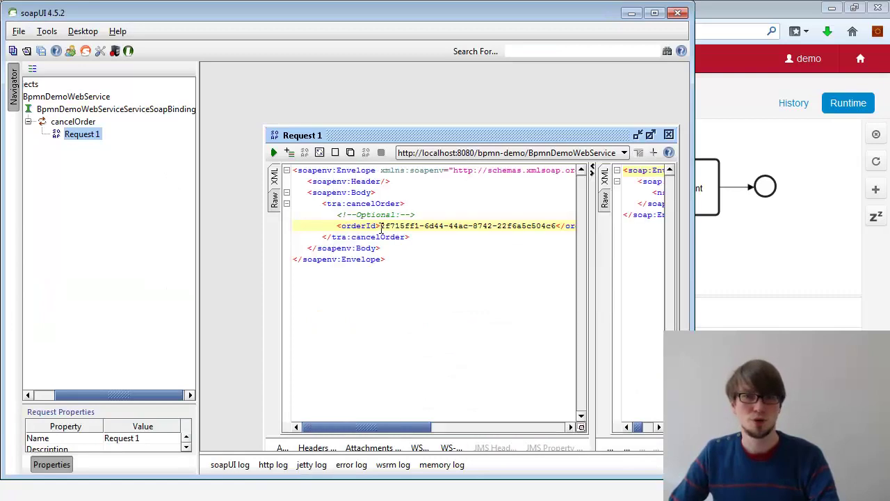
pyautogui.moveTo(381, 230); pyautogui.dragTo(550, 228)
pyautogui.hotkey('ctrl', 'v')
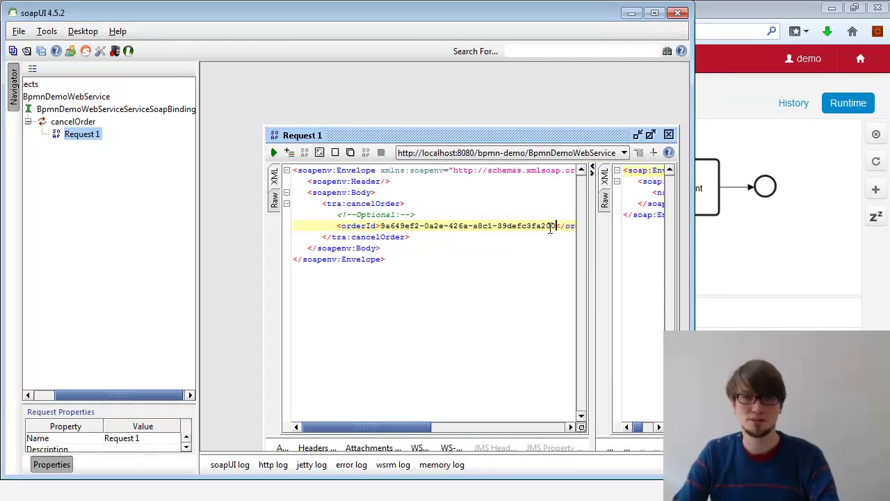
pyautogui.click(274, 153)
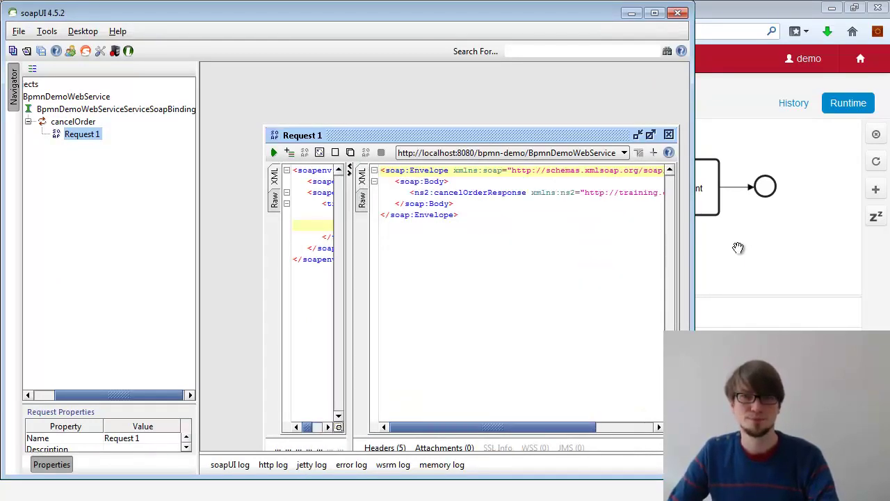
# Return to Cockpit and reload the process instance to examine which activities are active after the message.
pyautogui.click(739, 247)
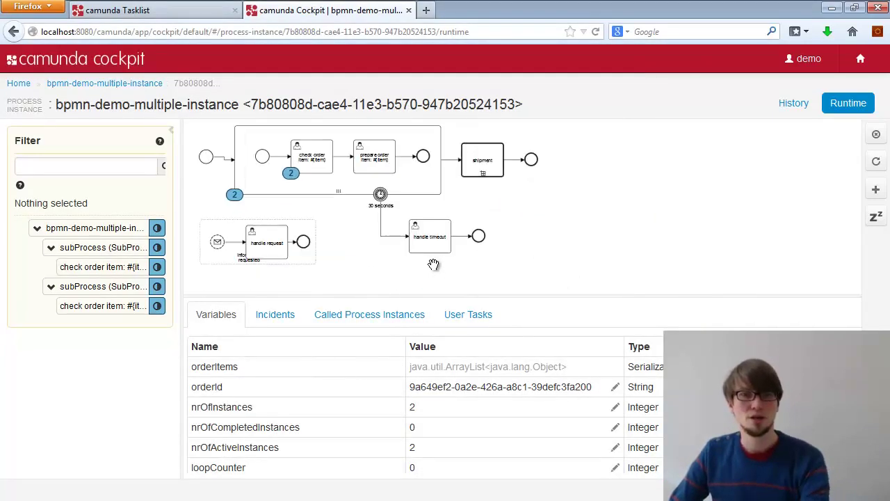
pyautogui.press('F5')
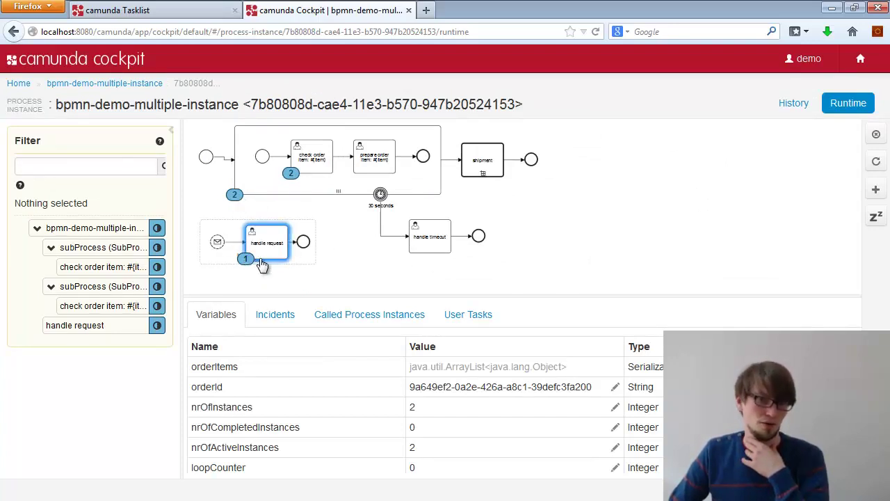
pyautogui.scroll(-2, 262, 267)
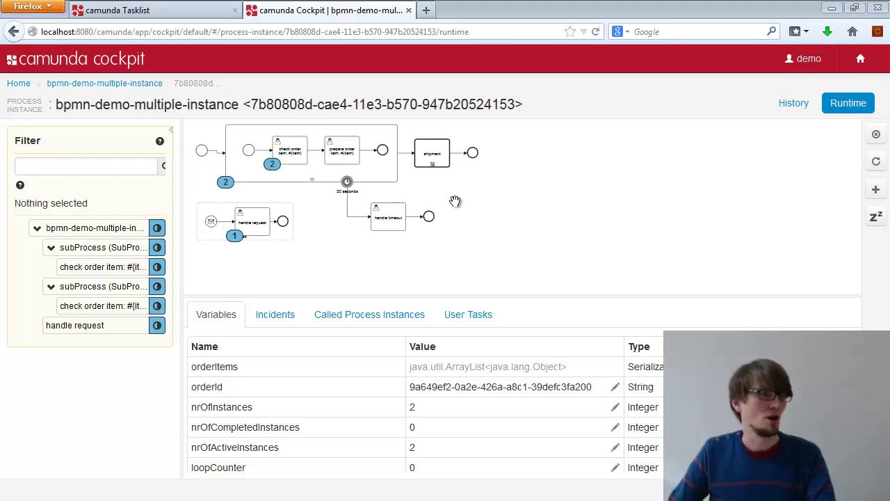
# Switch to Eclipse, open multipleInstanceSubProcessTerminate.bpmn and examine its "order not approved" terminate end event in the maximized editor.
pyautogui.hotkey('alt', 'Tab')
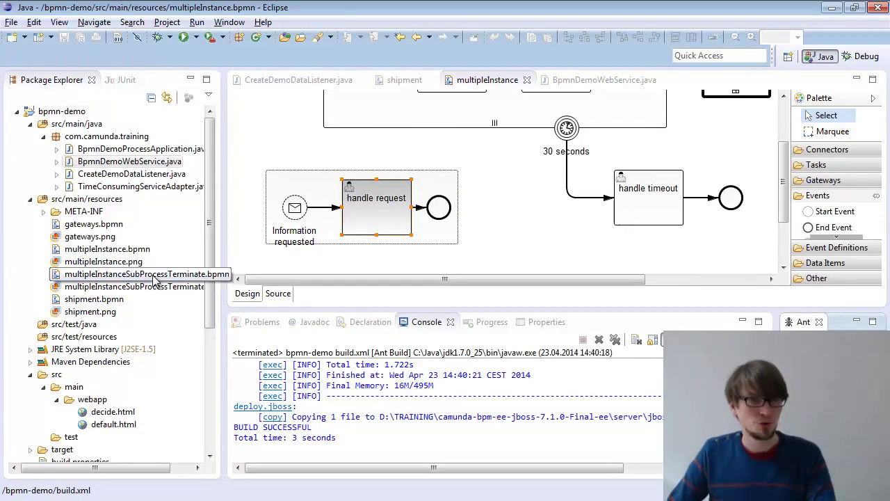
pyautogui.doubleClick(154, 276)
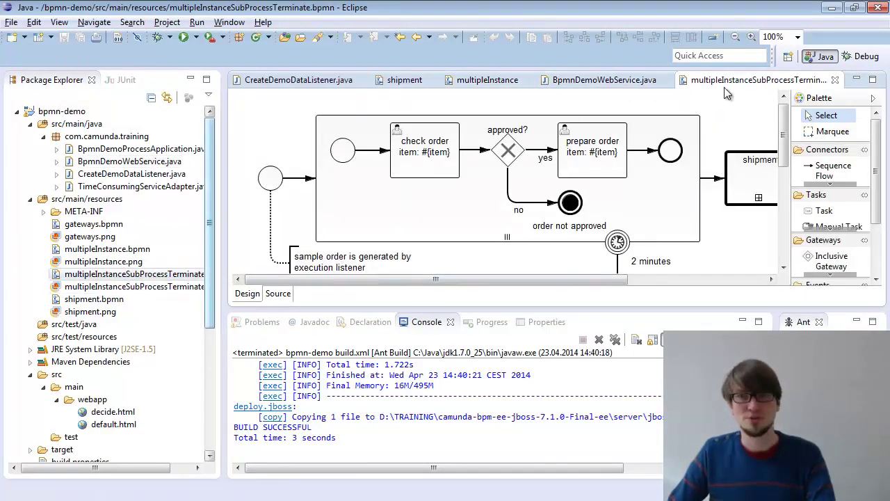
pyautogui.doubleClick(727, 84)
pyautogui.moveTo(369, 209)
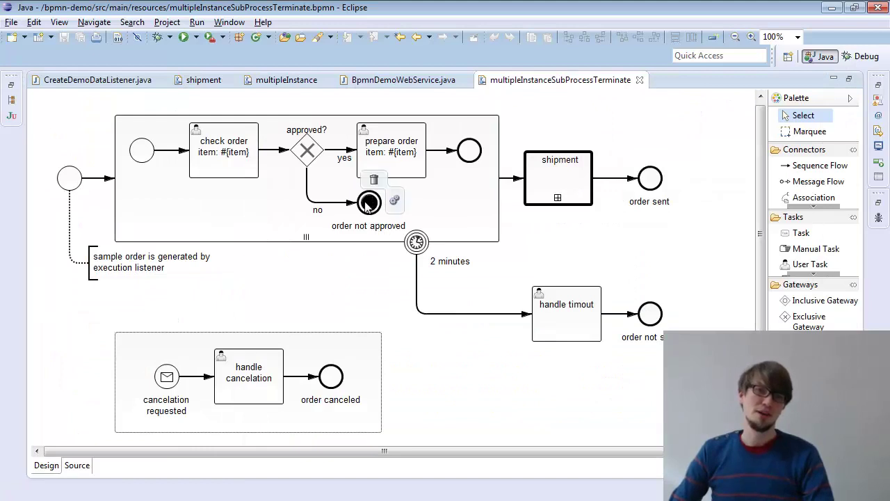
pyautogui.moveTo(234, 163)
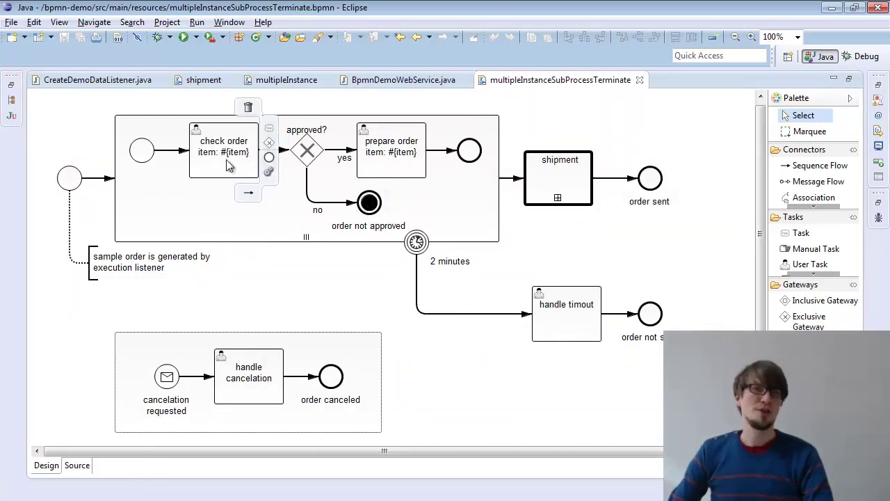
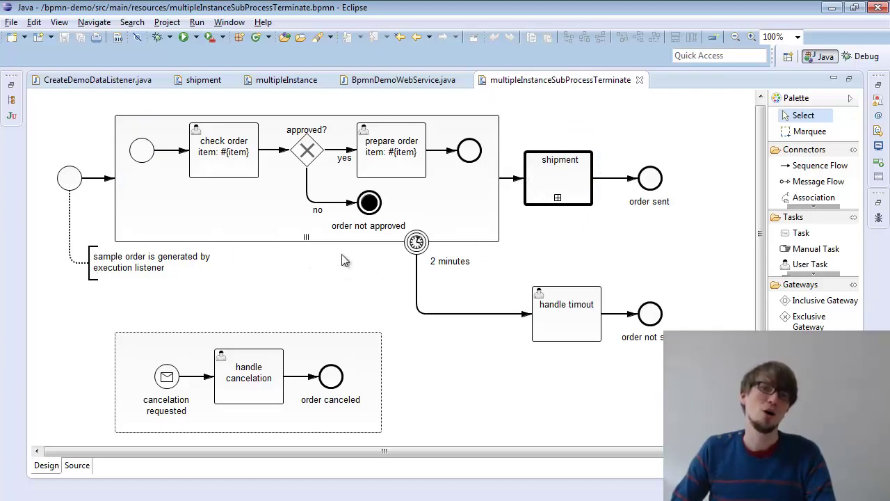
pyautogui.doubleClick(552, 81)
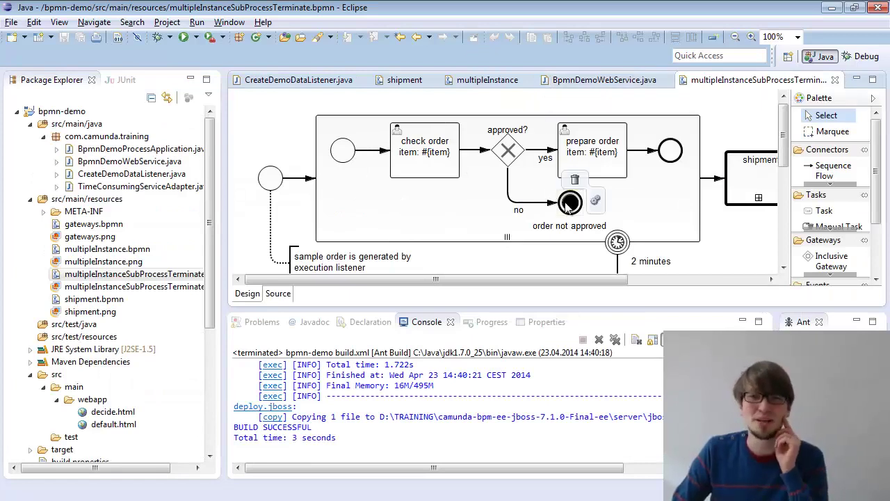
# Change the "order not approved" end event to an Error end event and enlarge the diagram editor area.
pyautogui.scroll(-1, 569, 202)
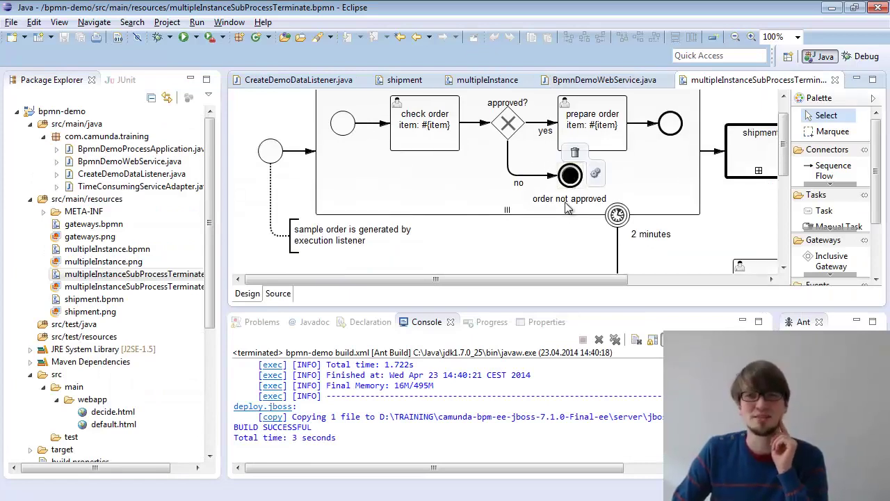
pyautogui.click(597, 174)
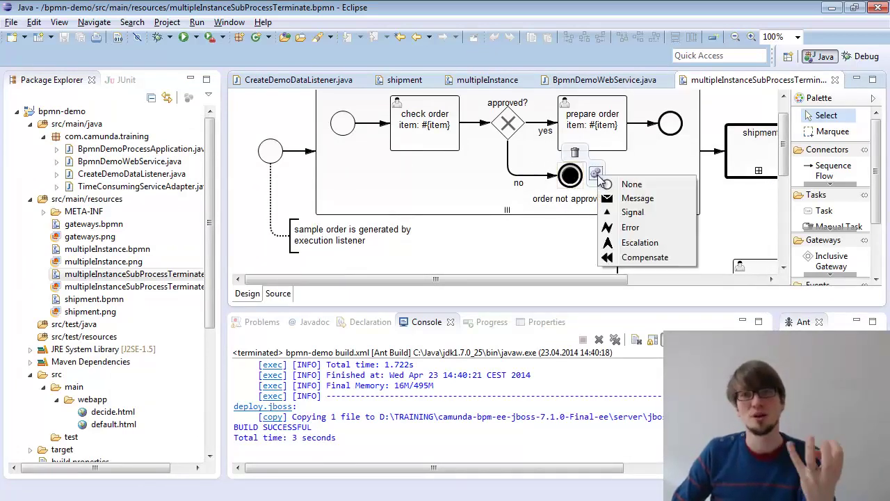
pyautogui.click(616, 230)
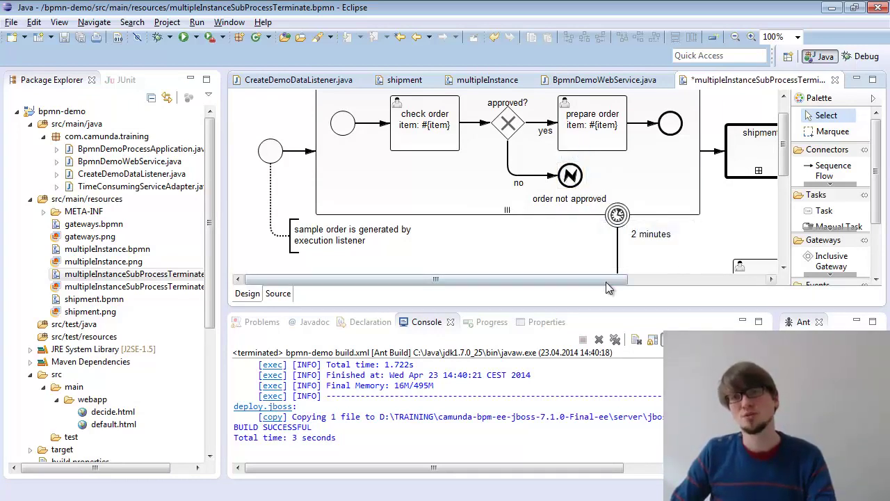
pyautogui.moveTo(605, 309); pyautogui.dragTo(606, 416)
pyautogui.moveTo(576, 187)
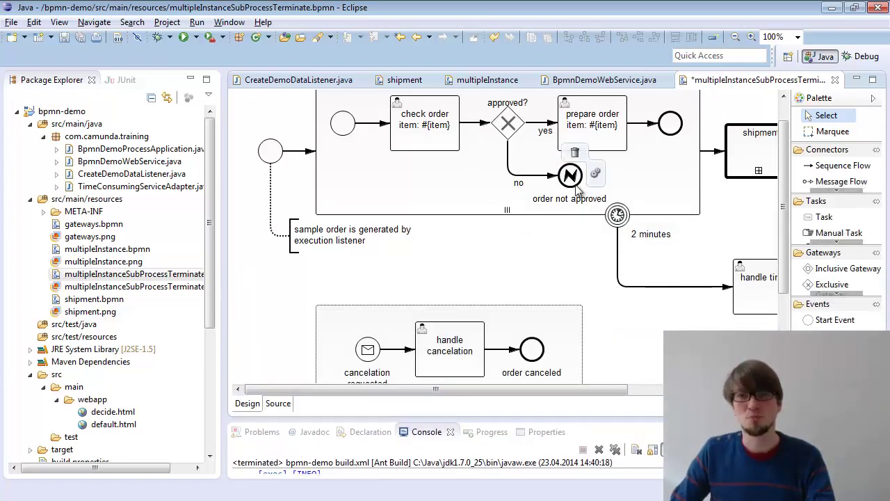
# Add a sub-process beside the cancelation event sub-process, below the timeout path, and make it wider and flatter.
pyautogui.click(817, 241)
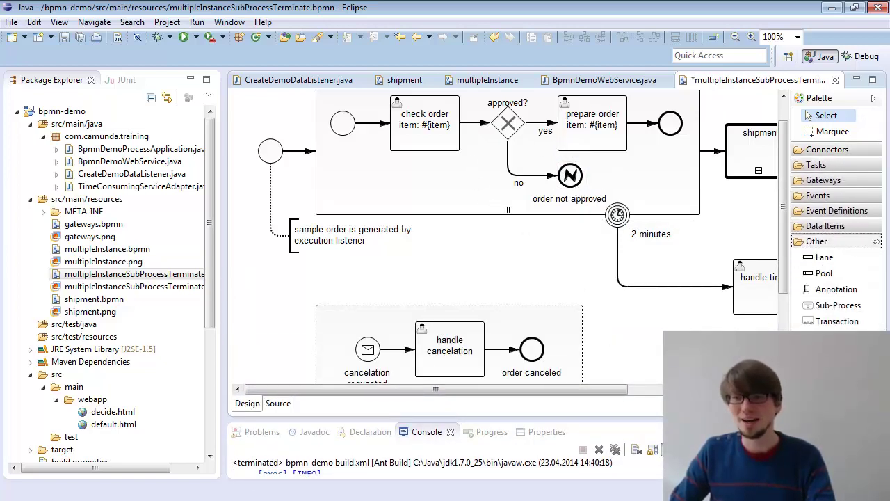
pyautogui.click(840, 305)
pyautogui.click(609, 317)
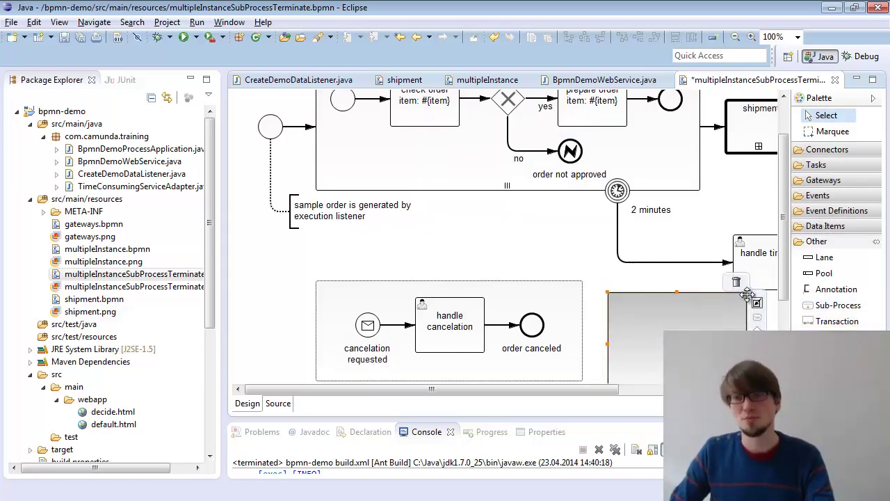
pyautogui.scroll(-1, 748, 296)
pyautogui.moveTo(745, 277); pyautogui.dragTo(776, 288)
# Add a start event inside the new sub-process beside the cancelation event sub-process and select that sub-process.
pyautogui.moveTo(567, 136)
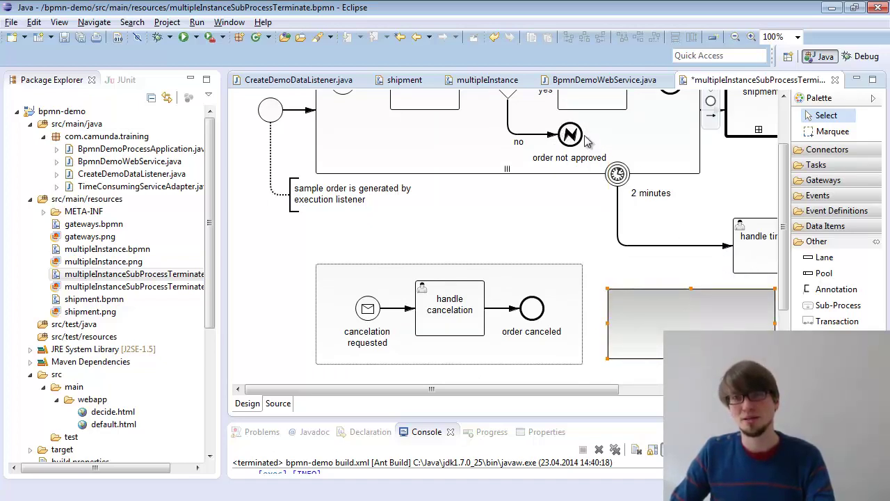
pyautogui.scroll(3, 570, 140)
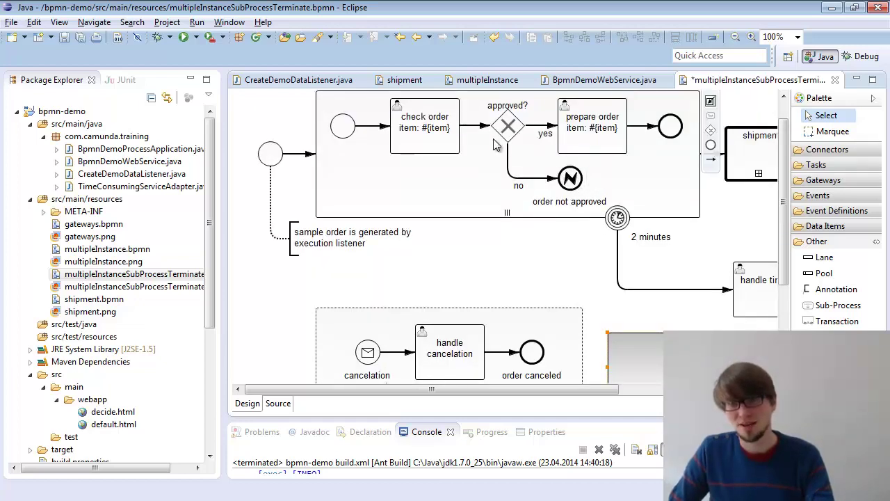
pyautogui.moveTo(616, 220)
pyautogui.scroll(-3, 616, 220)
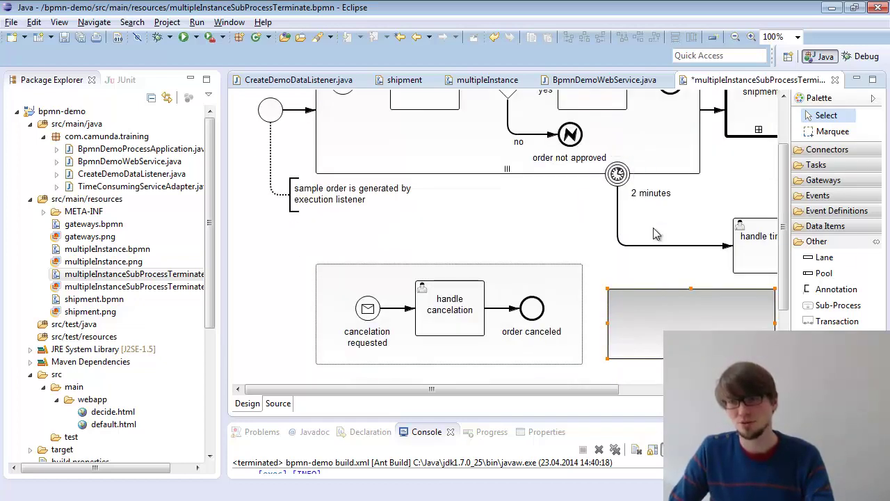
pyautogui.click(818, 196)
pyautogui.click(832, 211)
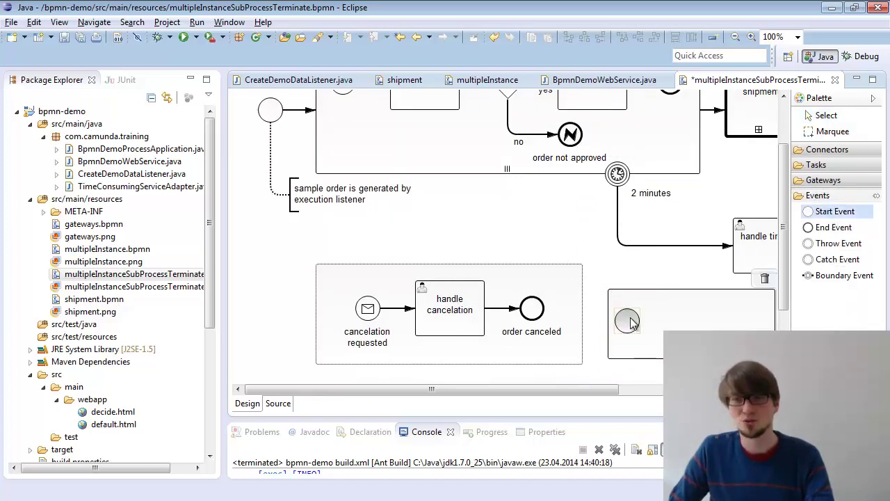
pyautogui.click(626, 322)
pyautogui.click(652, 339)
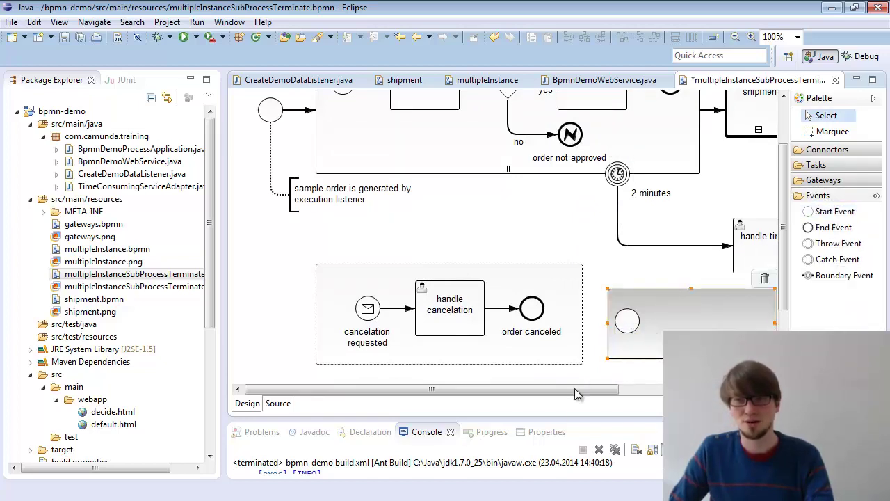
# Set the new sub-process to be triggered by event.
pyautogui.click(546, 432)
pyautogui.moveTo(548, 352); pyautogui.dragTo(549, 347)
pyautogui.scroll(-3, 397, 432)
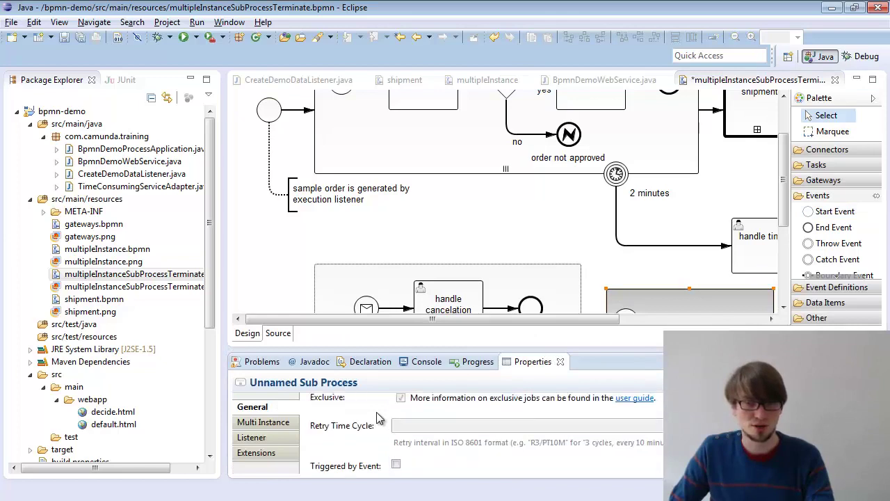
pyautogui.scroll(1, 396, 433)
pyautogui.scroll(-1, 396, 432)
pyautogui.scroll(-1, 398, 433)
pyautogui.click(396, 431)
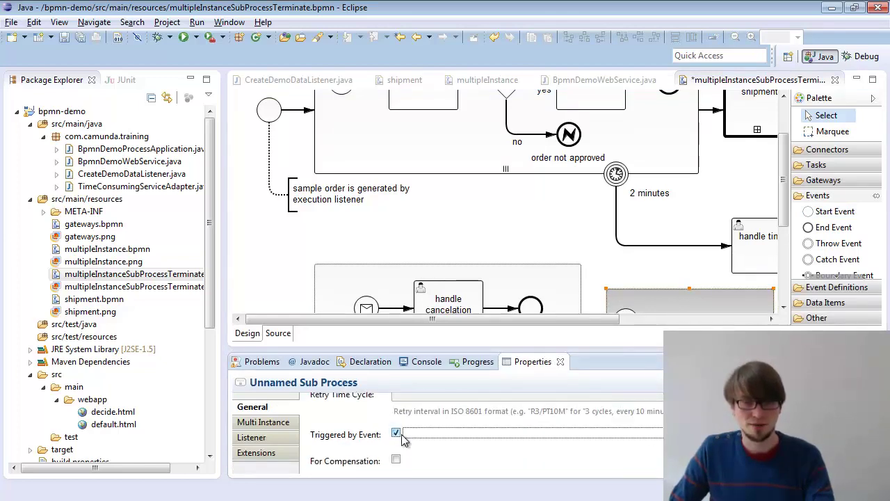
# Change the new sub-process's start event to an Error start event and append a connected end event to it.
pyautogui.moveTo(758, 268); pyautogui.dragTo(626, 256)
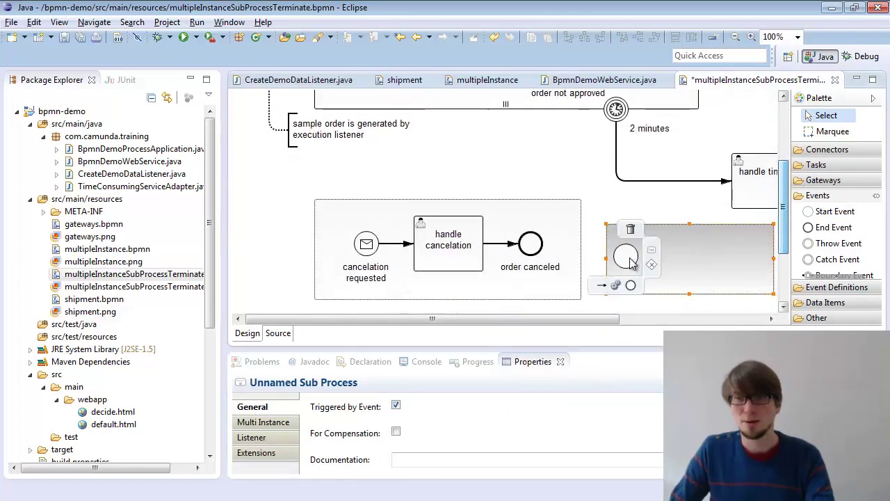
pyautogui.click(617, 286)
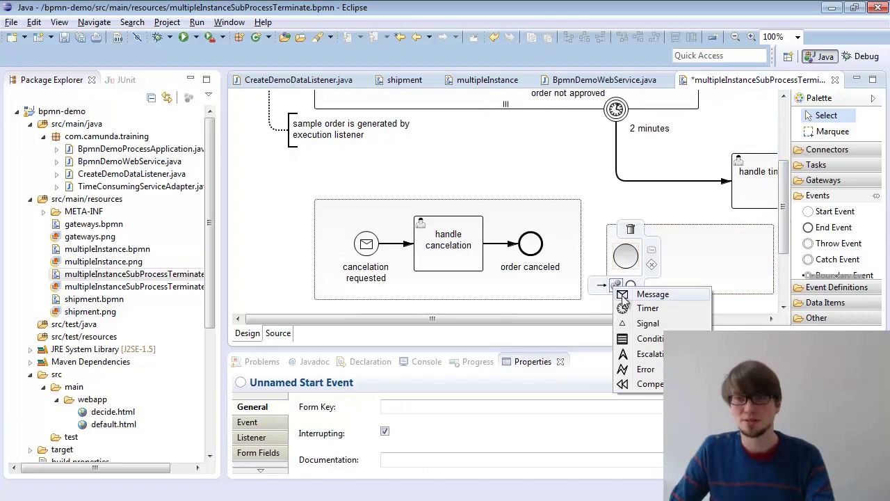
pyautogui.click(644, 369)
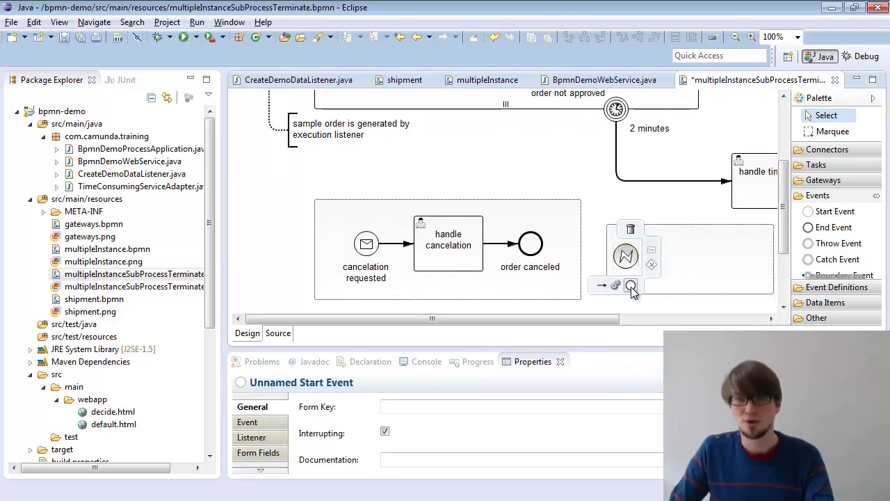
pyautogui.click(631, 286)
pyautogui.click(662, 295)
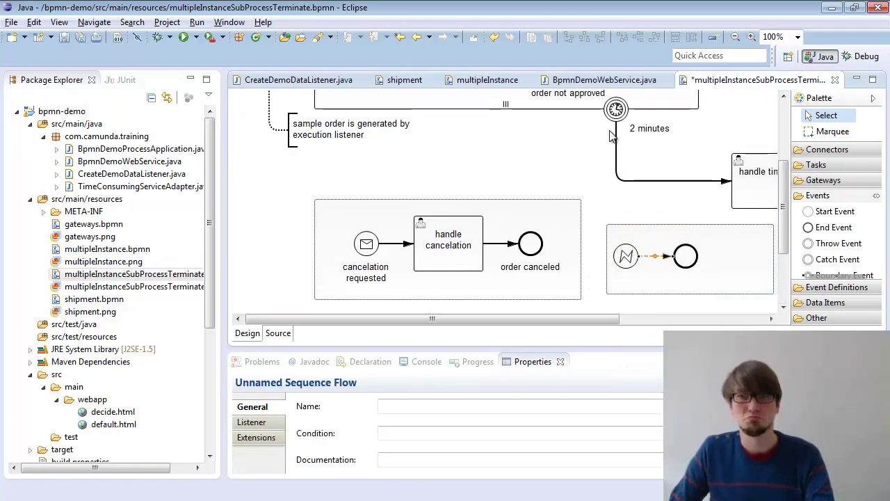
# Set the error start event in the new sub-process to catch the ORDER_NOT_APPROVED error.
pyautogui.click(626, 256)
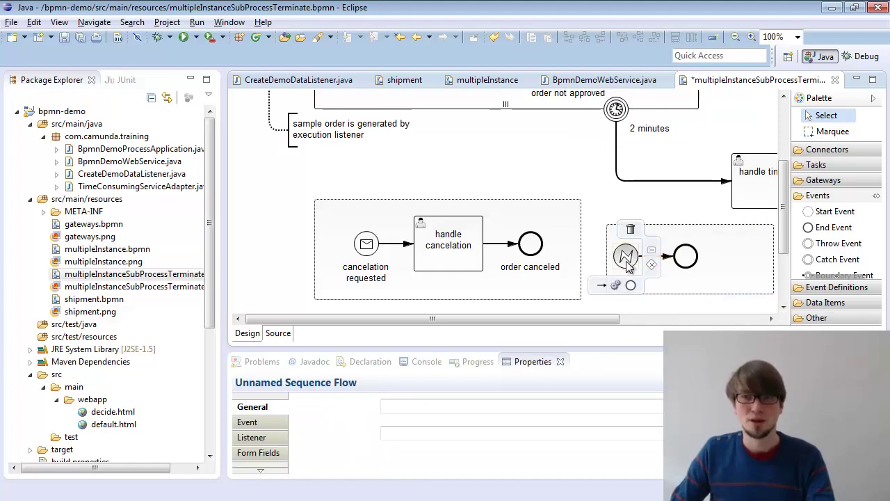
pyautogui.click(277, 424)
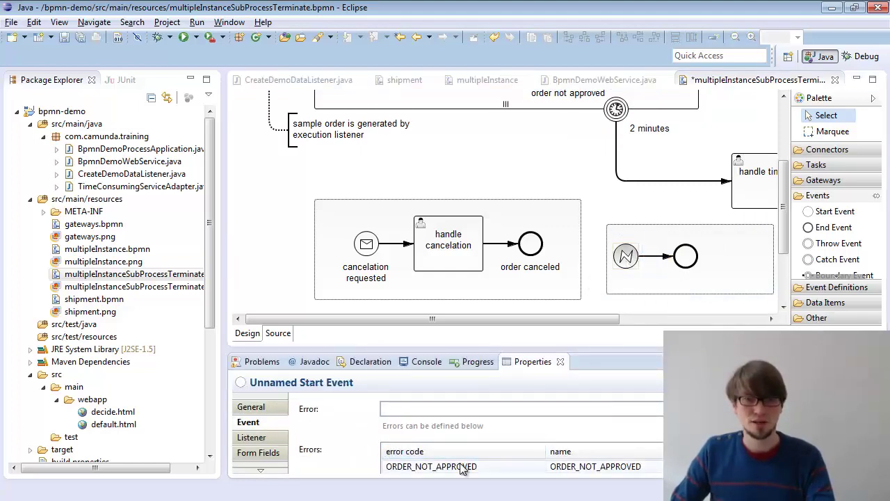
pyautogui.click(481, 409)
pyautogui.click(475, 425)
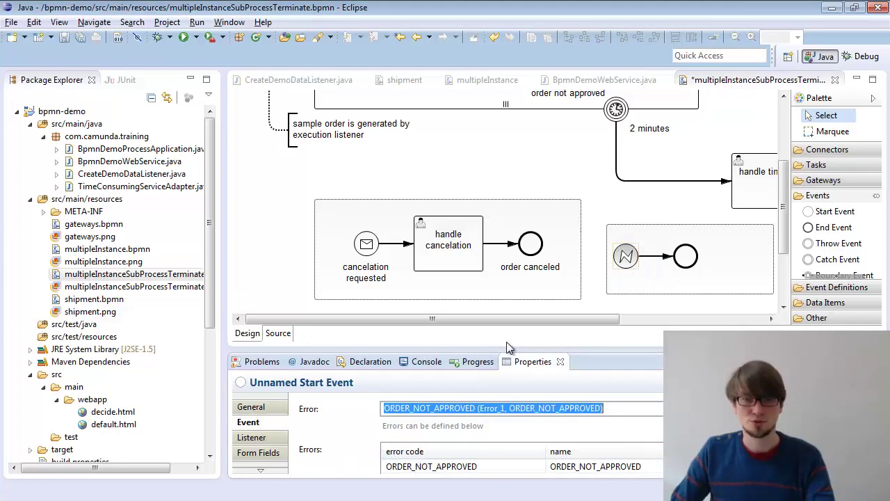
# Assign the ORDER_NOT_APPROVED error to the "order not approved" end event.
pyautogui.click(545, 153)
pyautogui.scroll(2, 546, 153)
pyautogui.click(569, 136)
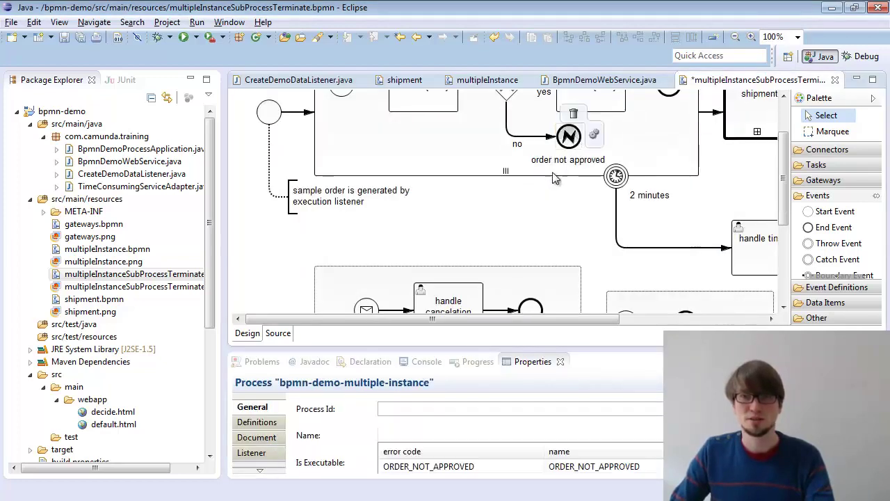
pyautogui.click(459, 408)
pyautogui.click(459, 427)
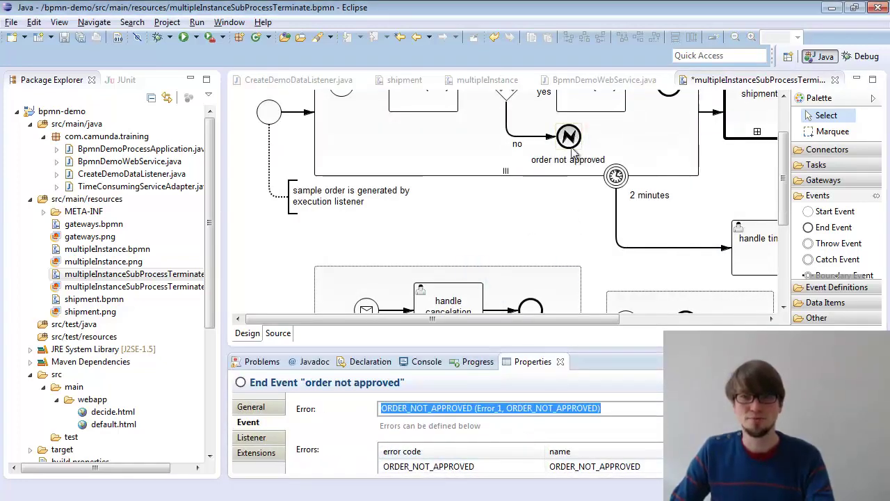
# Save the diagram and mark its process bpmn-demo-multiple-instance as executable.
pyautogui.click(606, 254)
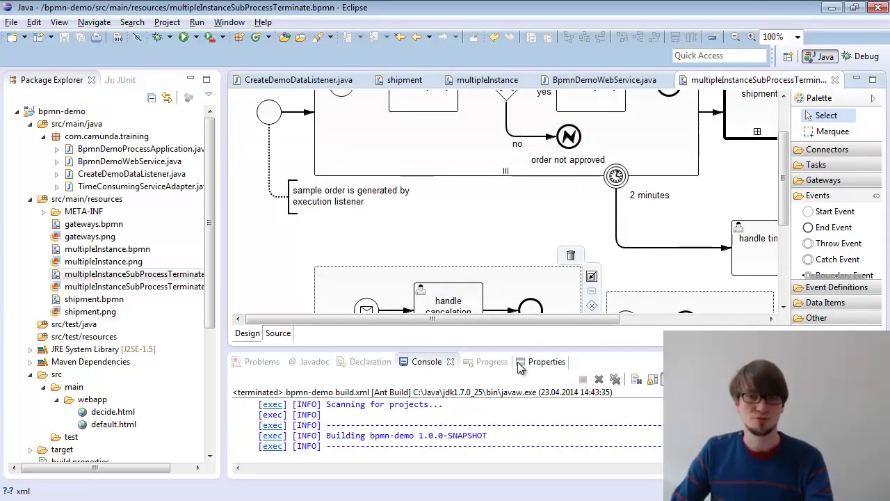
pyautogui.click(543, 362)
pyautogui.click(383, 461)
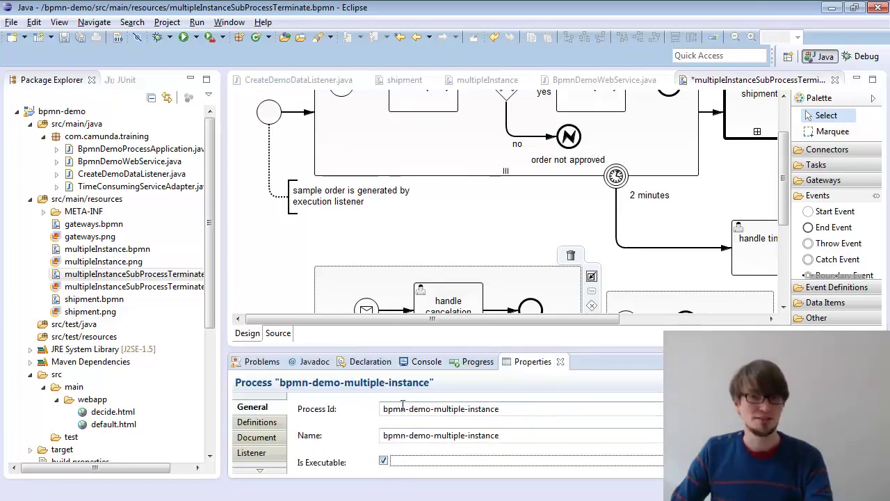
# Make the process in multipleInstance.bpmn non-executable, and save both it and multipleInstanceSubProcessTerminate.bpmn.
pyautogui.doubleClick(125, 250)
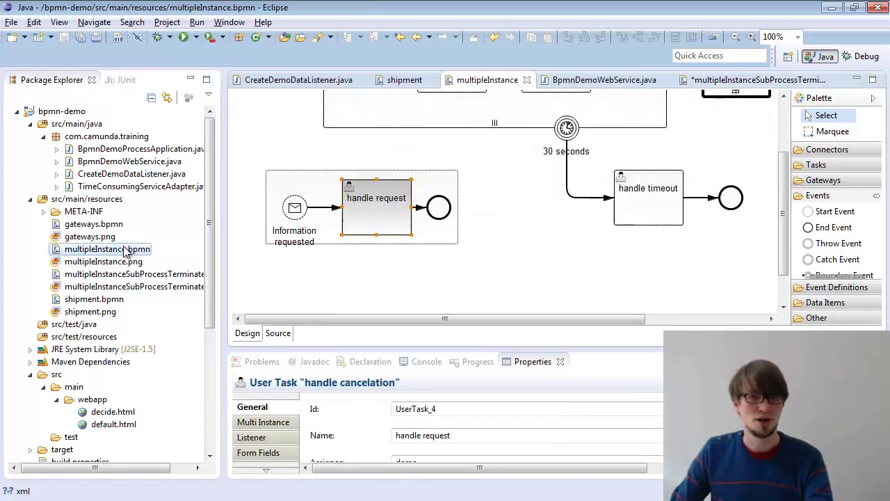
pyautogui.click(427, 308)
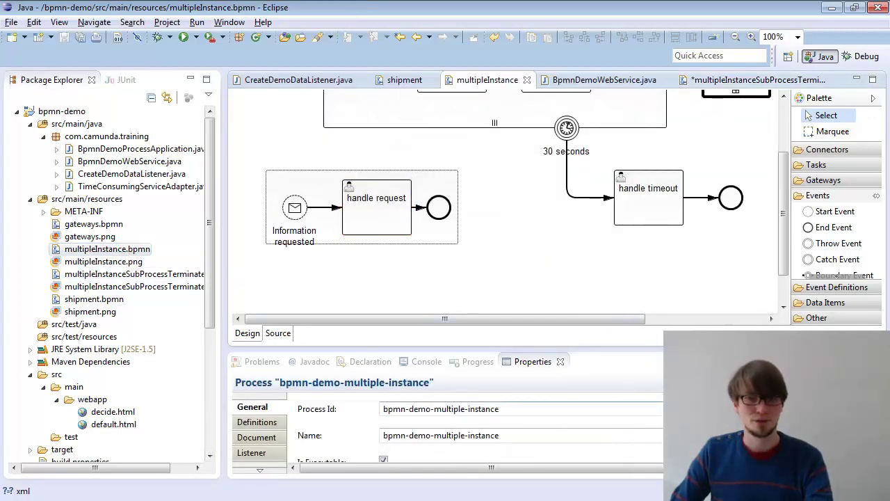
pyautogui.click(384, 461)
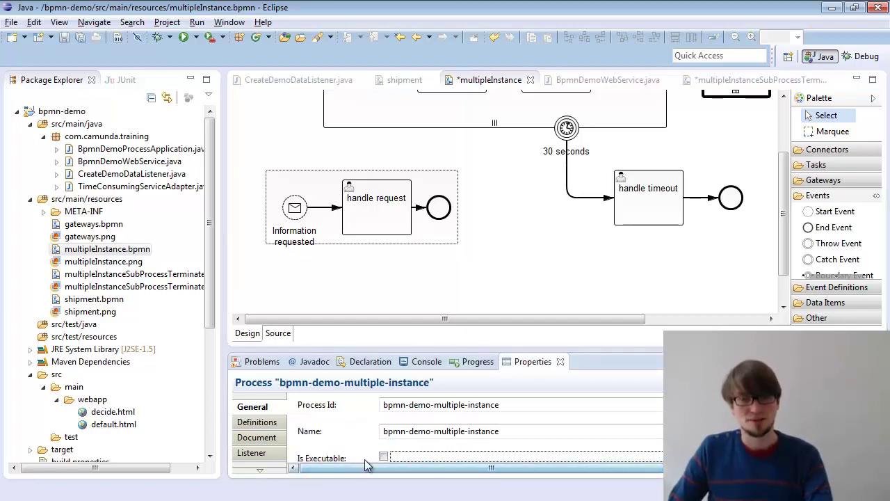
pyautogui.hotkey('ctrl', 's')
pyautogui.hscroll(2, 354, 471)
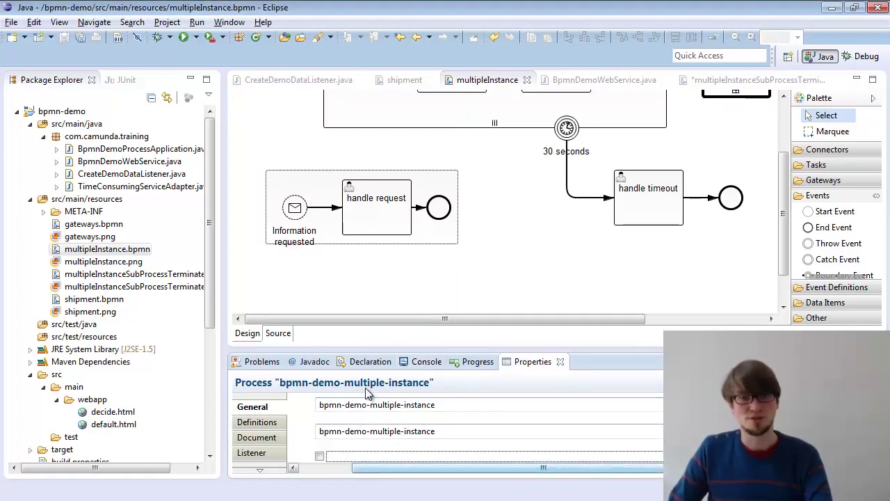
pyautogui.click(755, 81)
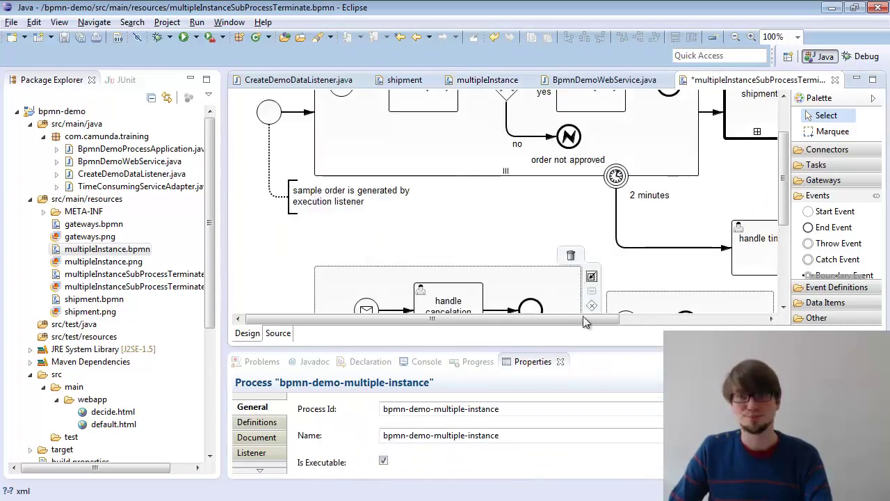
pyautogui.hotkey('ctrl', 's')
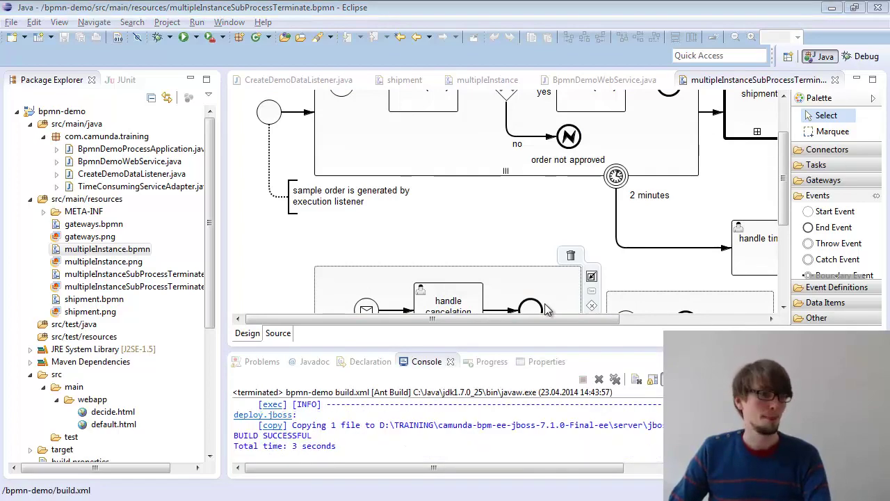
# Switch to camunda Tasklist in Firefox, reload it and start a new bpmn-demo-multiple-instance process instance.
pyautogui.hotkey('alt', 'Tab')
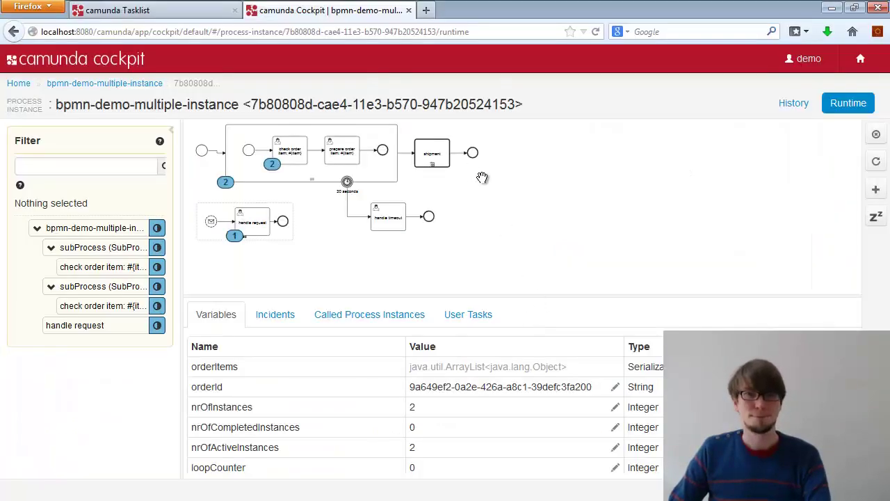
pyautogui.click(181, 10)
pyautogui.press('F5')
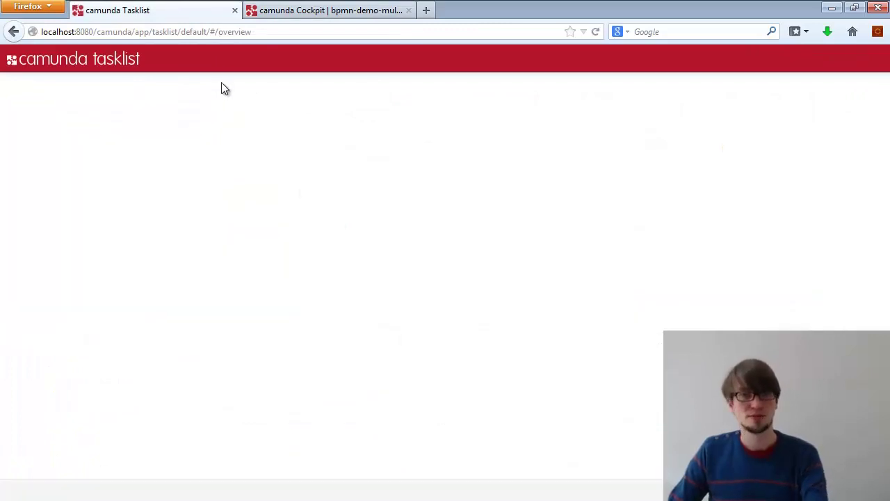
pyautogui.click(745, 59)
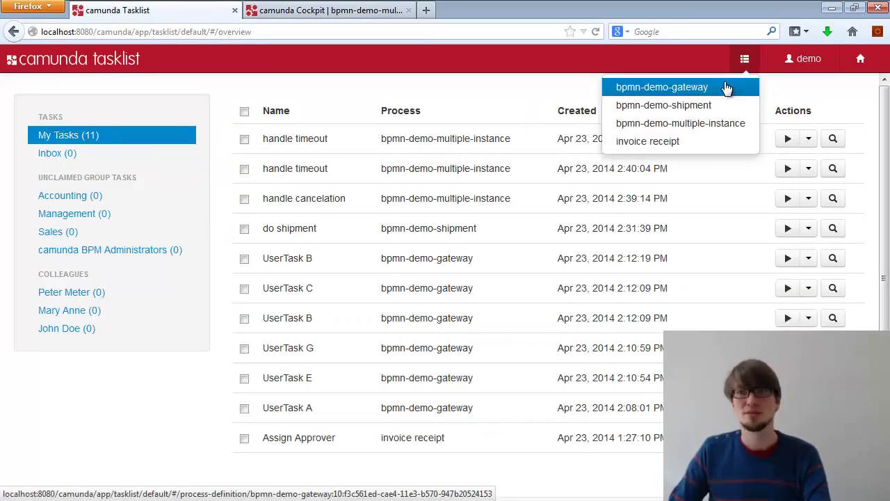
pyautogui.click(725, 129)
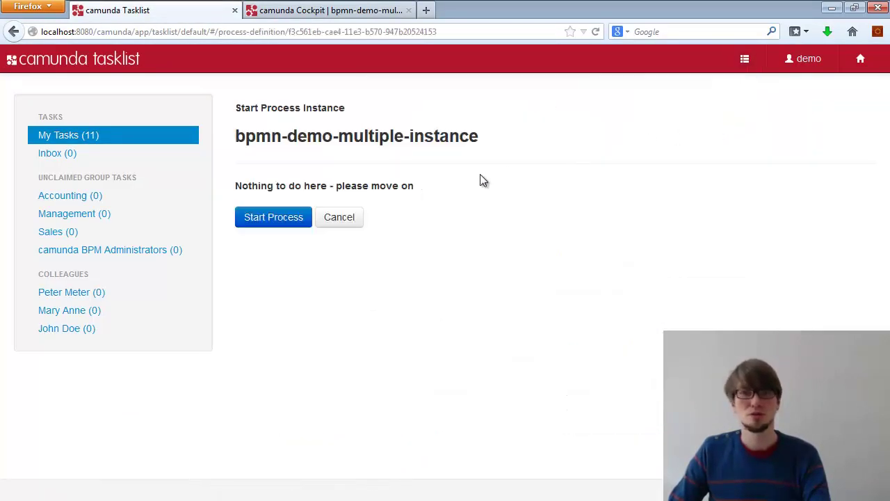
pyautogui.click(269, 220)
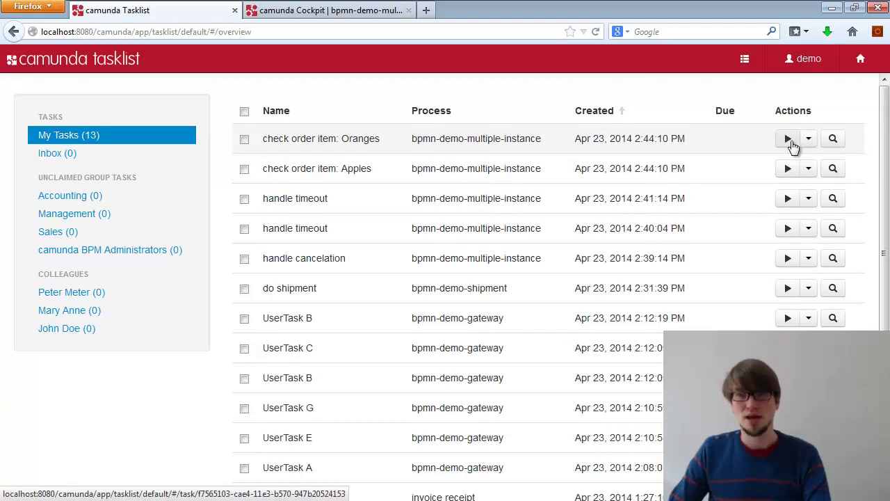
# Examine the process diagram of the "check order item: Oranges" task and open the task for completion.
pyautogui.click(832, 138)
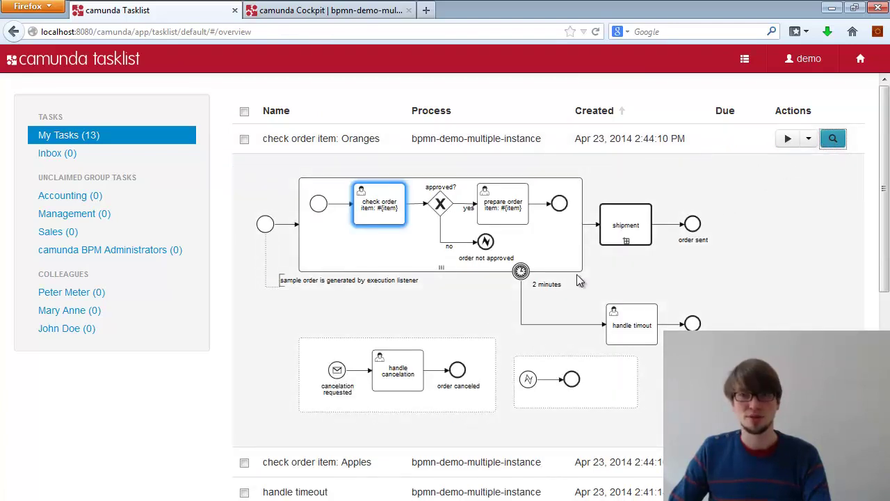
pyautogui.click(787, 139)
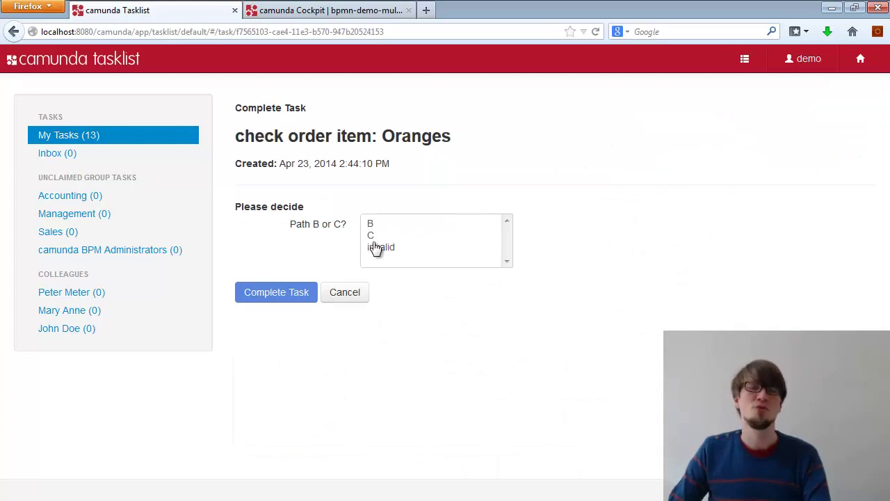
# Switch to Eclipse and check the properties of the gateway's "no" sequence flow leading to "order not approved".
pyautogui.hotkey('alt', 'Tab')
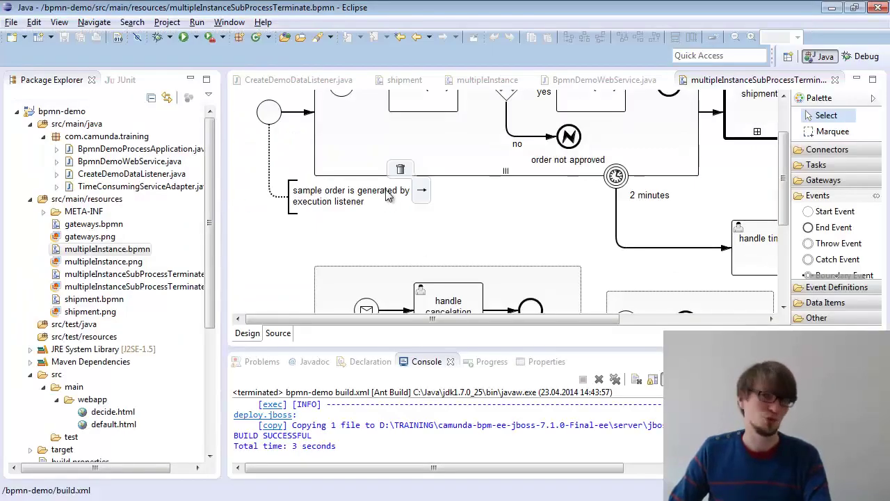
pyautogui.click(507, 123)
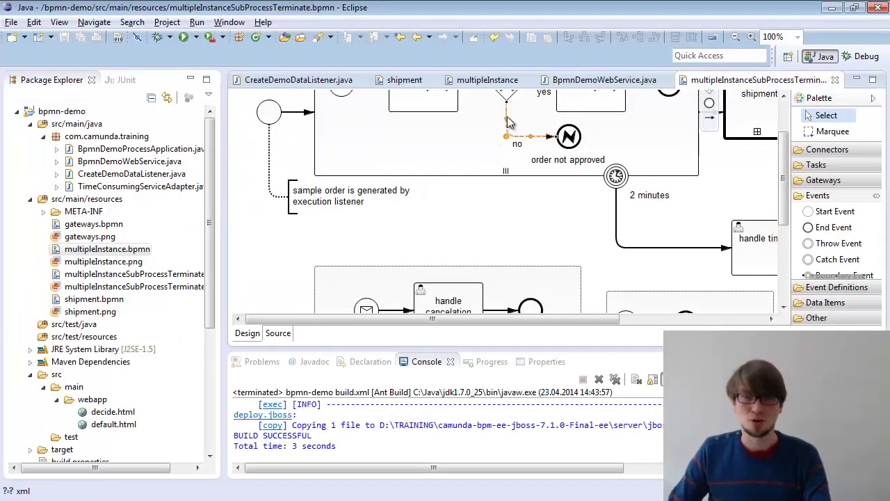
pyautogui.click(533, 362)
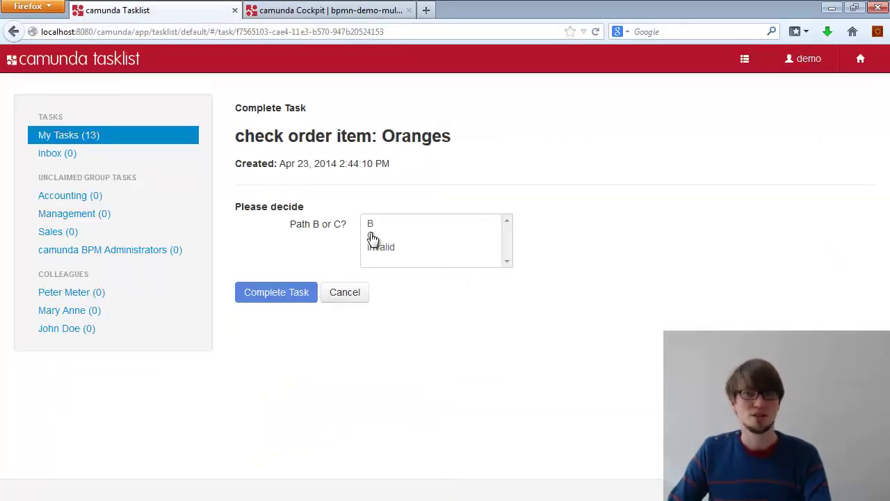
# Choose path C for the Oranges task, and open the running version 6 instance of bpmn-demo-multiple-instance in camunda Cockpit.
pyautogui.click(372, 236)
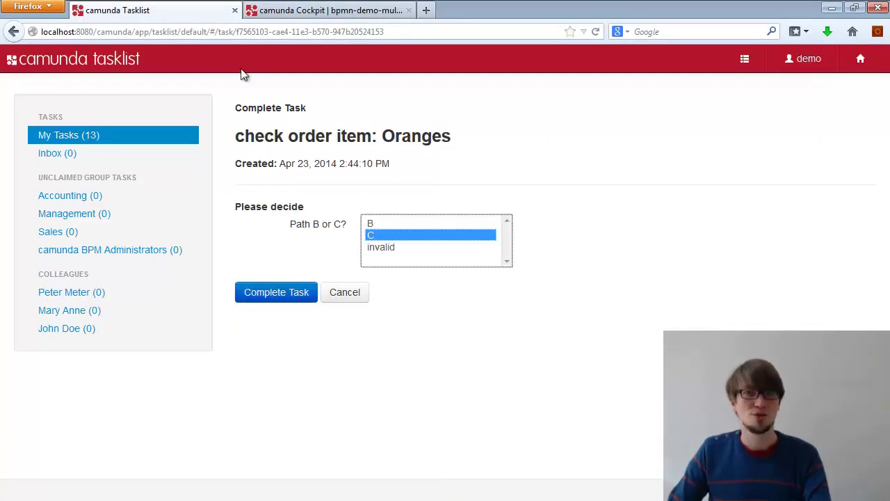
pyautogui.click(300, 14)
pyautogui.click(104, 83)
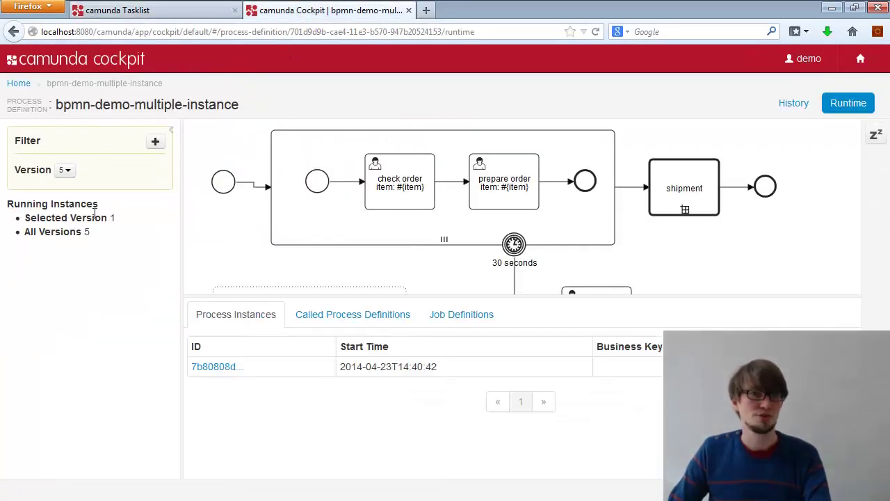
pyautogui.click(64, 169)
pyautogui.click(63, 284)
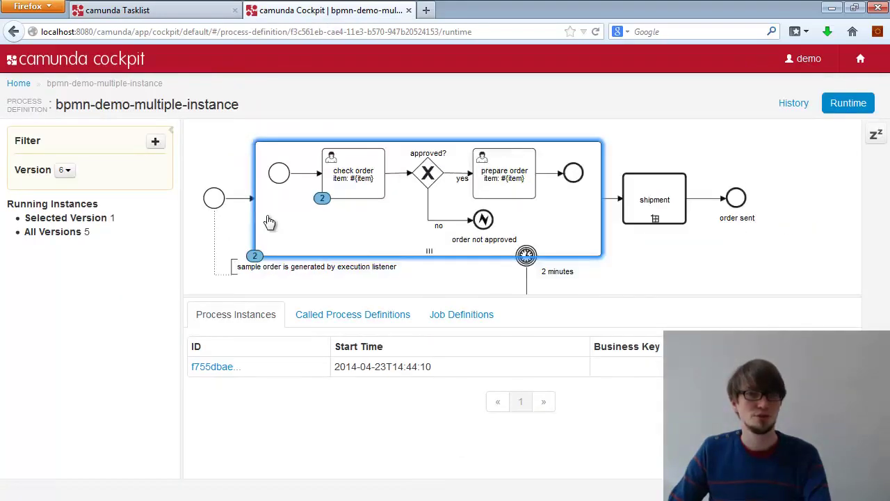
pyautogui.click(222, 366)
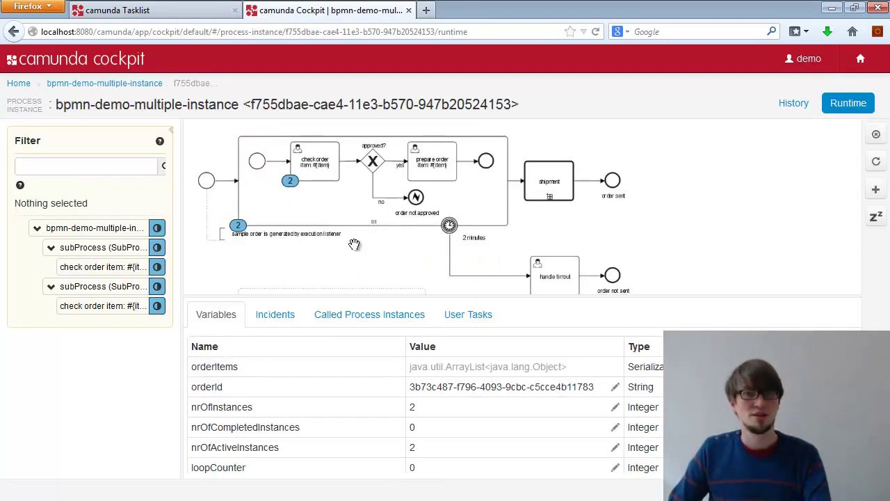
# Complete the "check order item: Oranges" task in camunda Tasklist and examine the process instance's history in camunda Cockpit.
pyautogui.click(165, 11)
pyautogui.click(286, 295)
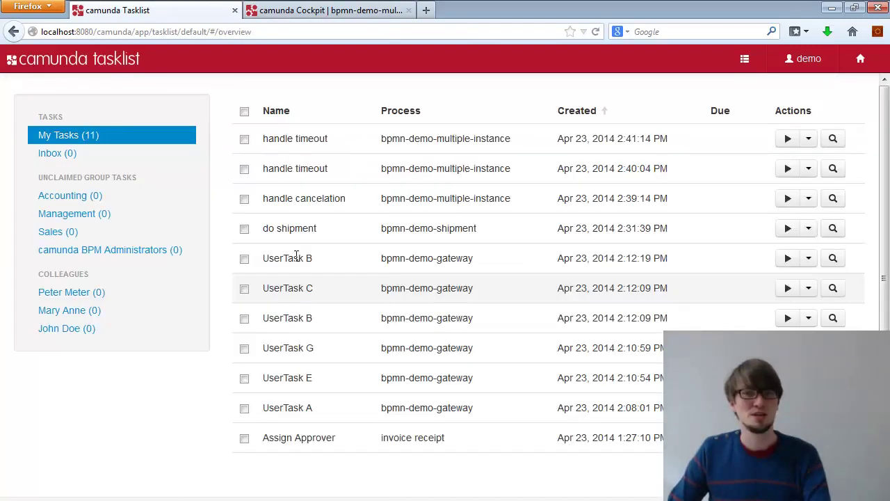
pyautogui.click(327, 12)
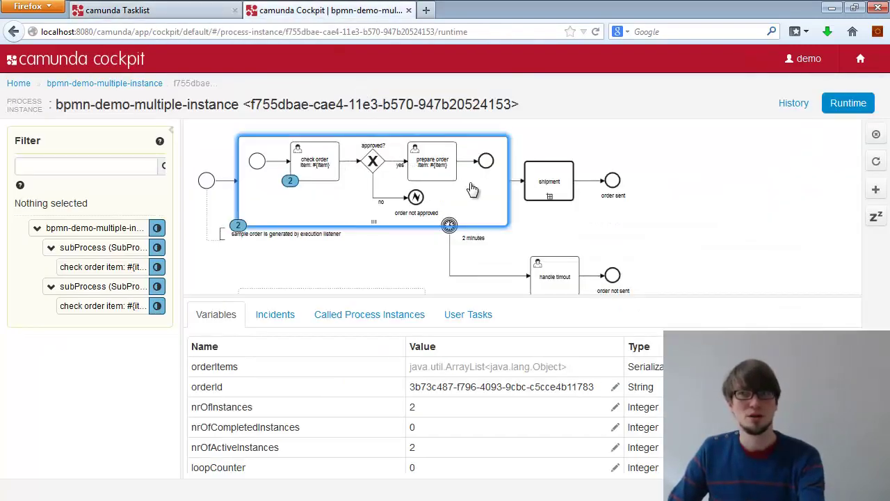
pyautogui.click(794, 105)
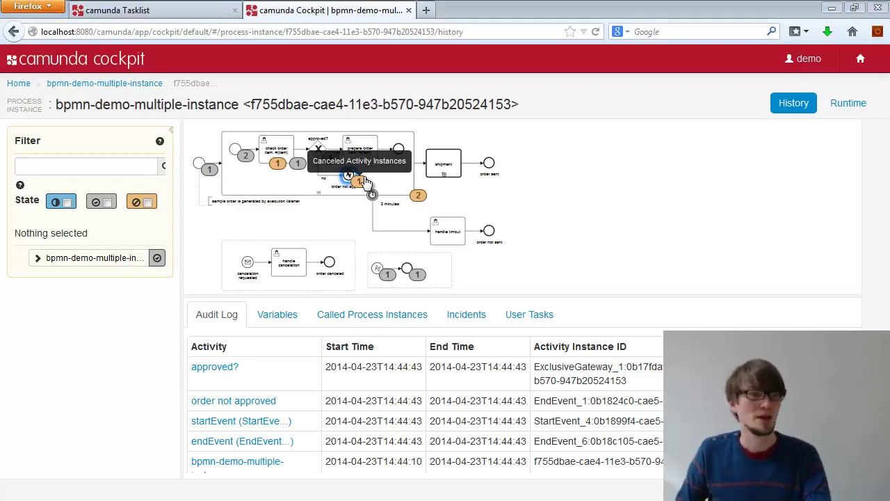
pyautogui.hotkey('alt', 'Tab')
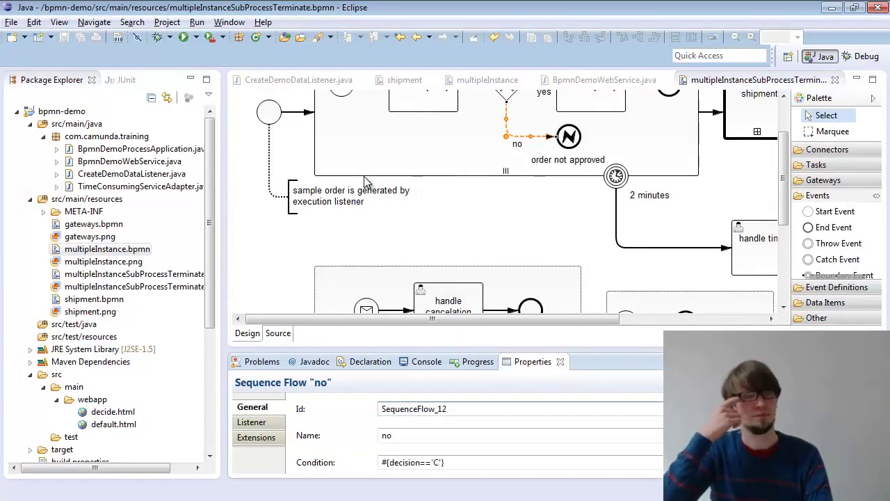
pyautogui.hotkey('alt', 'Tab')
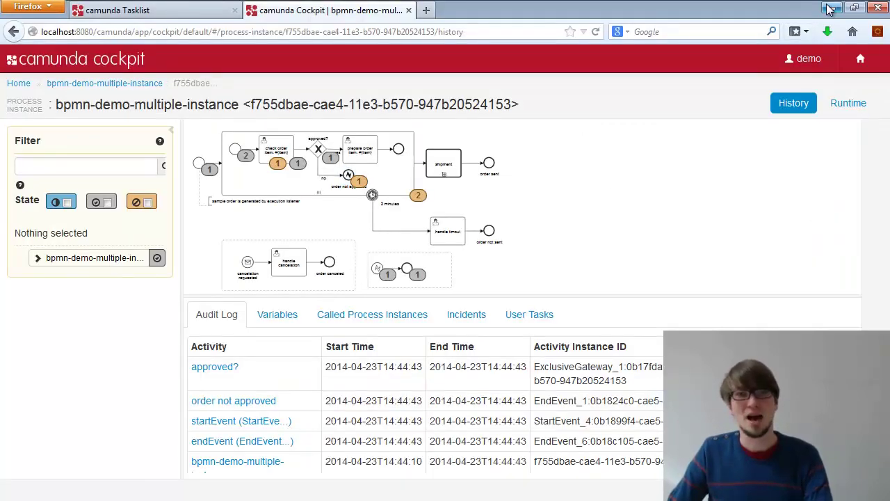
pyautogui.scroll(-1, 653, 150)
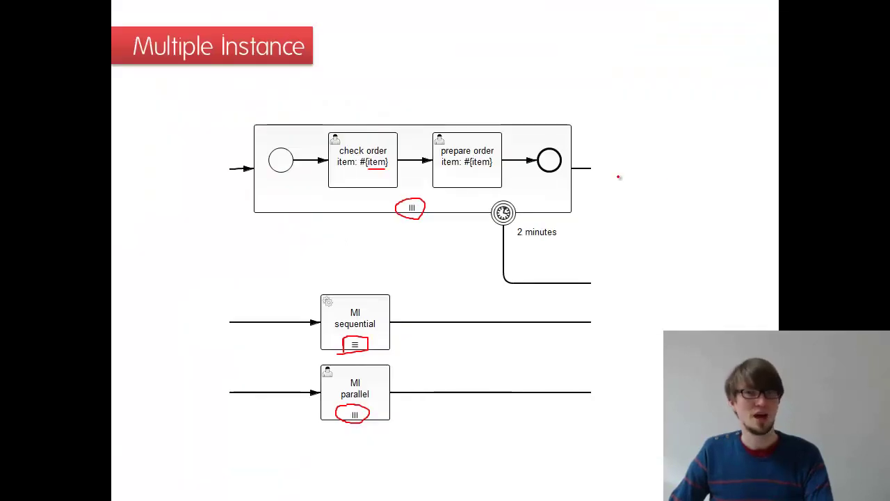
pyautogui.press('Right')
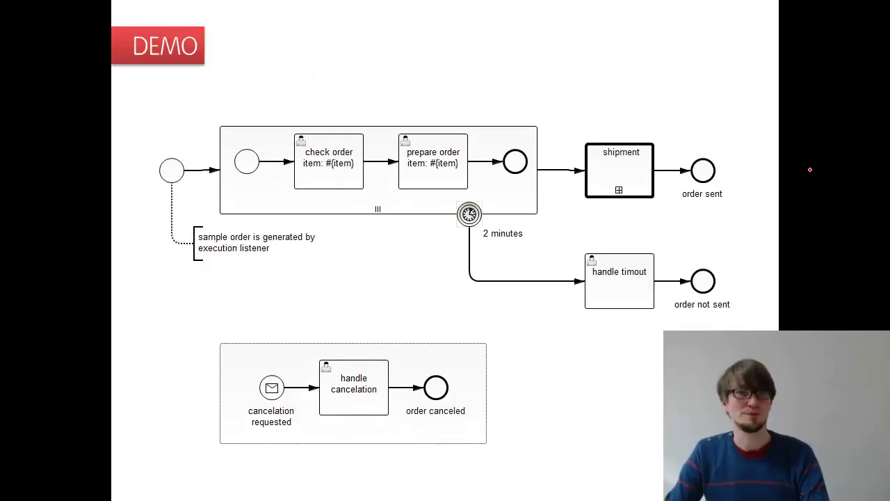
pyautogui.press('Right')
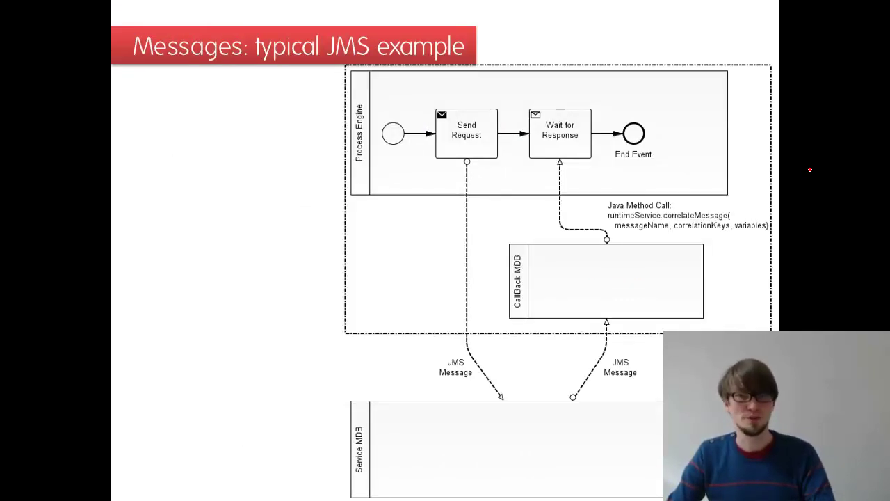